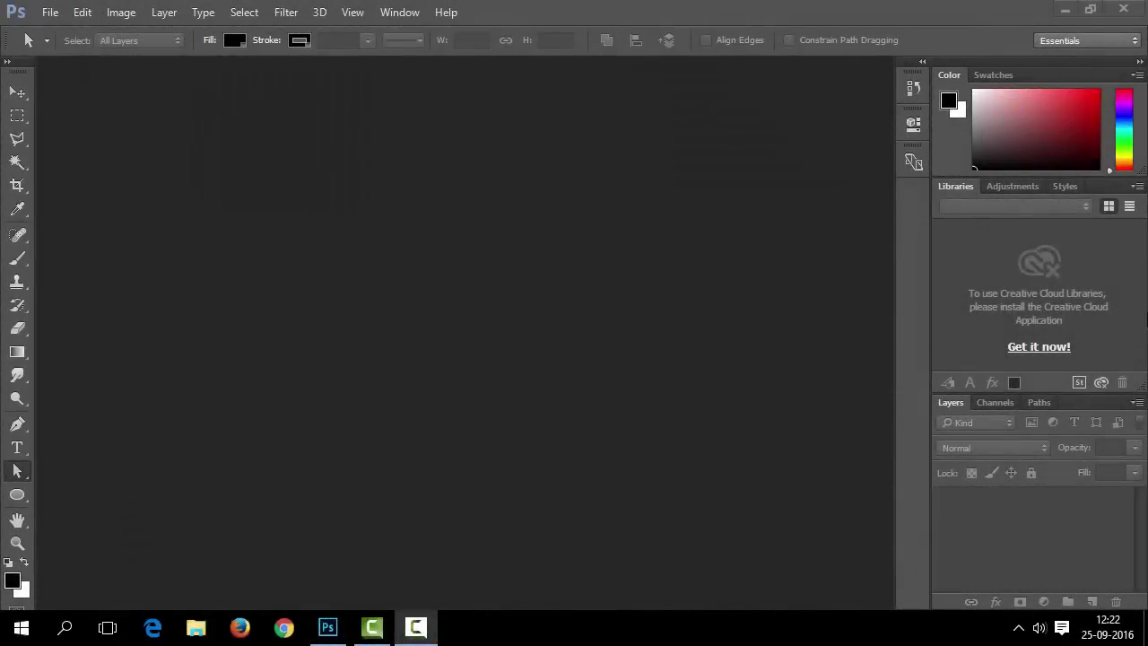
click(399, 12)
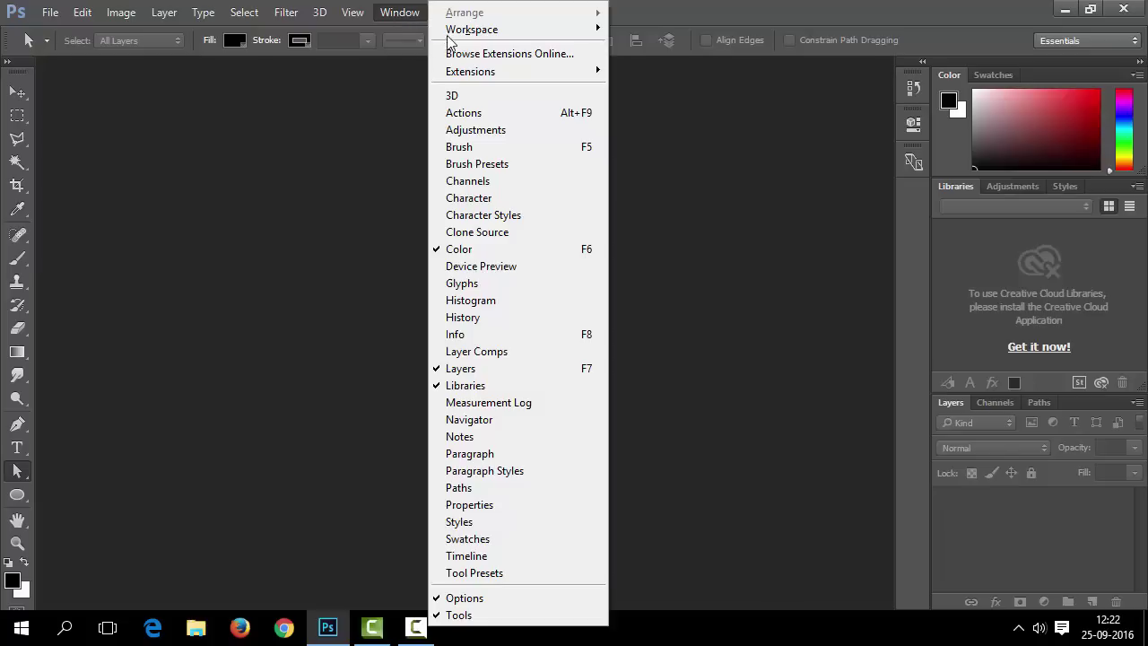
mouse_move(482, 33)
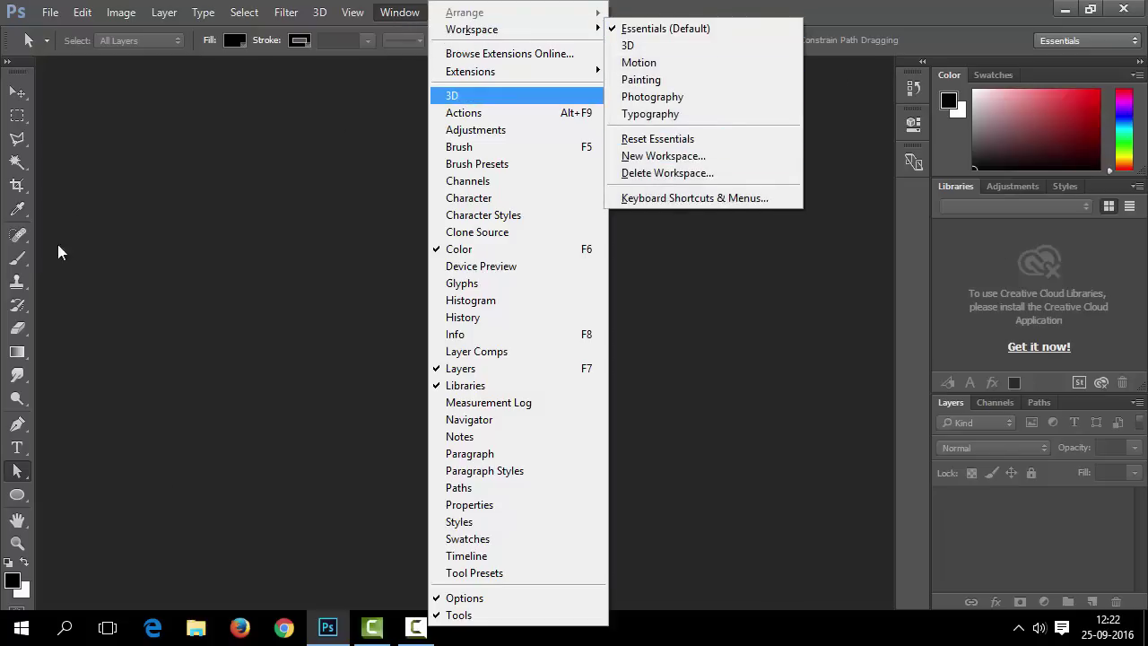
click(778, 427)
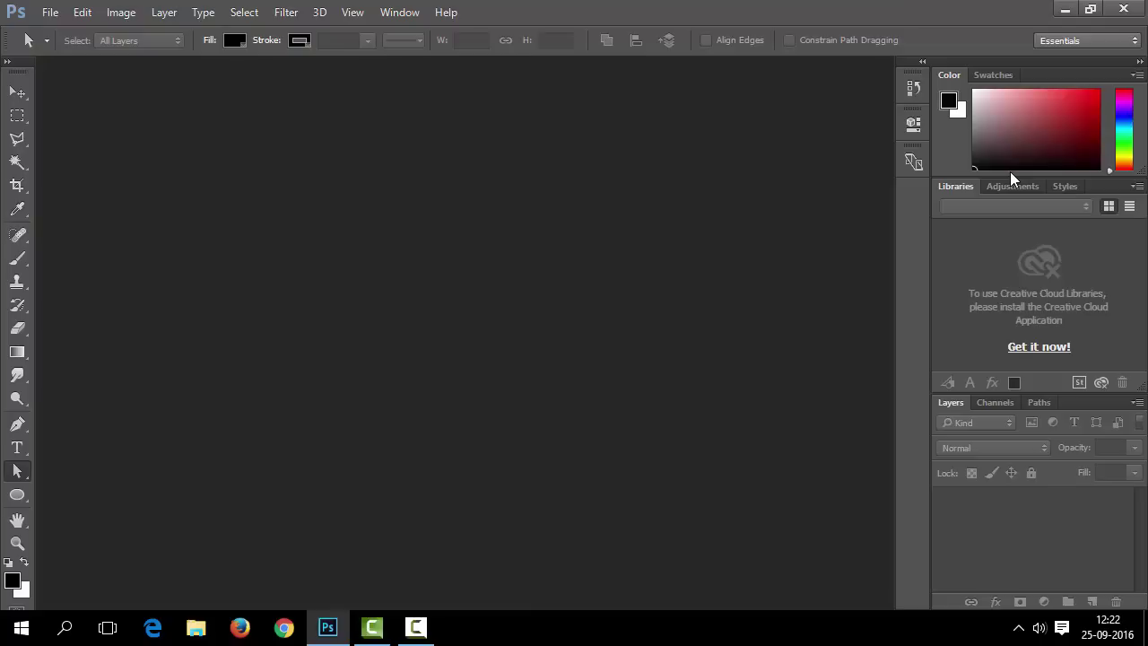
click(50, 11)
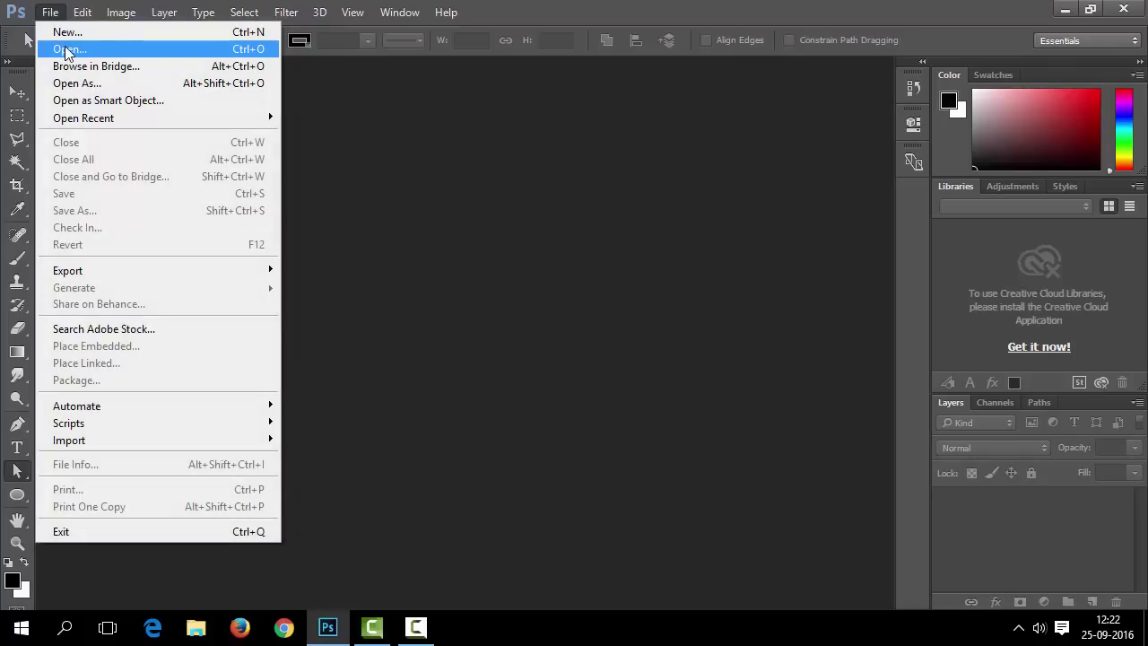
click(654, 251)
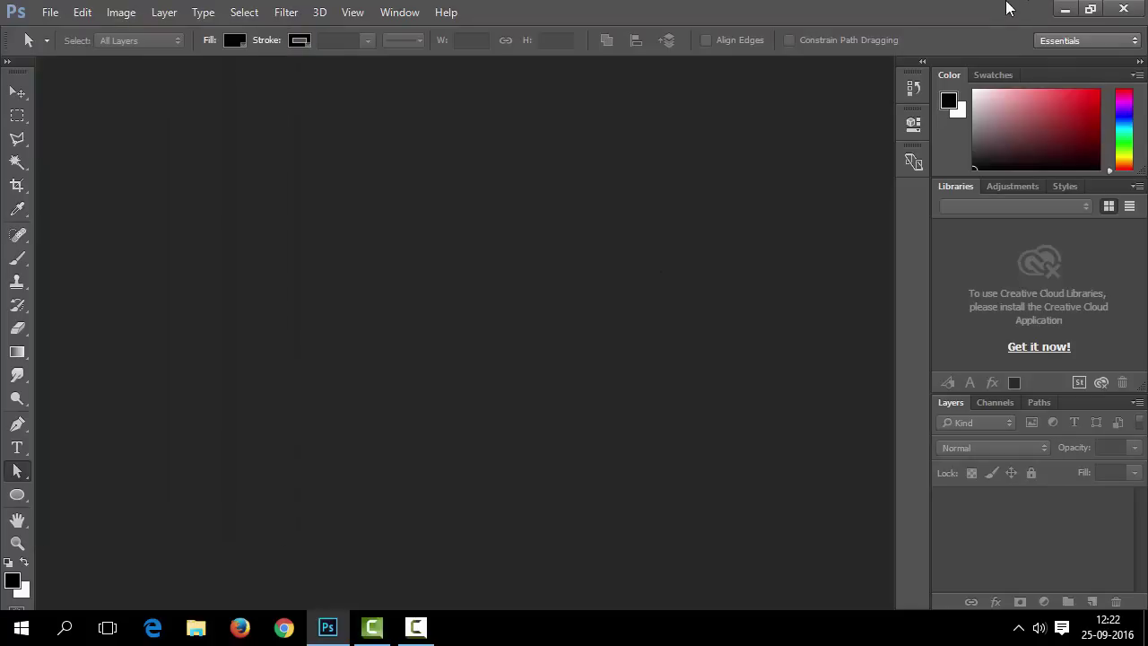
Bring the image ariana-grande-wallpaper-3-free.jpg from the desktop into Photoshop as an open document.
click(1065, 8)
drag(166, 542, 490, 332)
scroll(468, 353, up, 2)
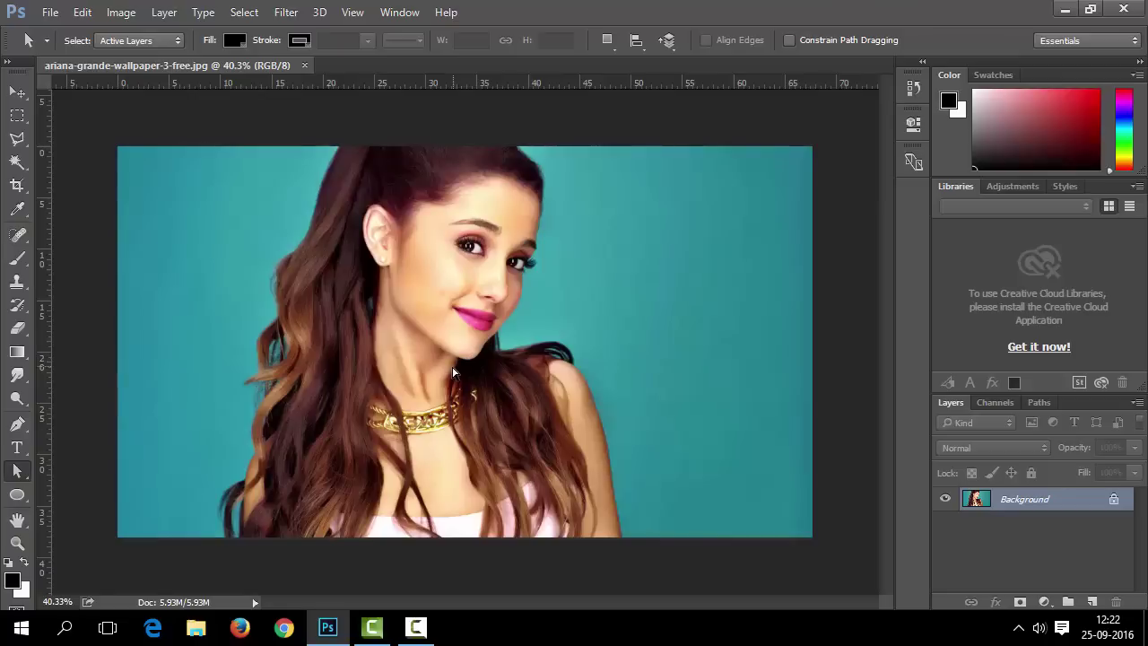
scroll(341, 381, down, 1)
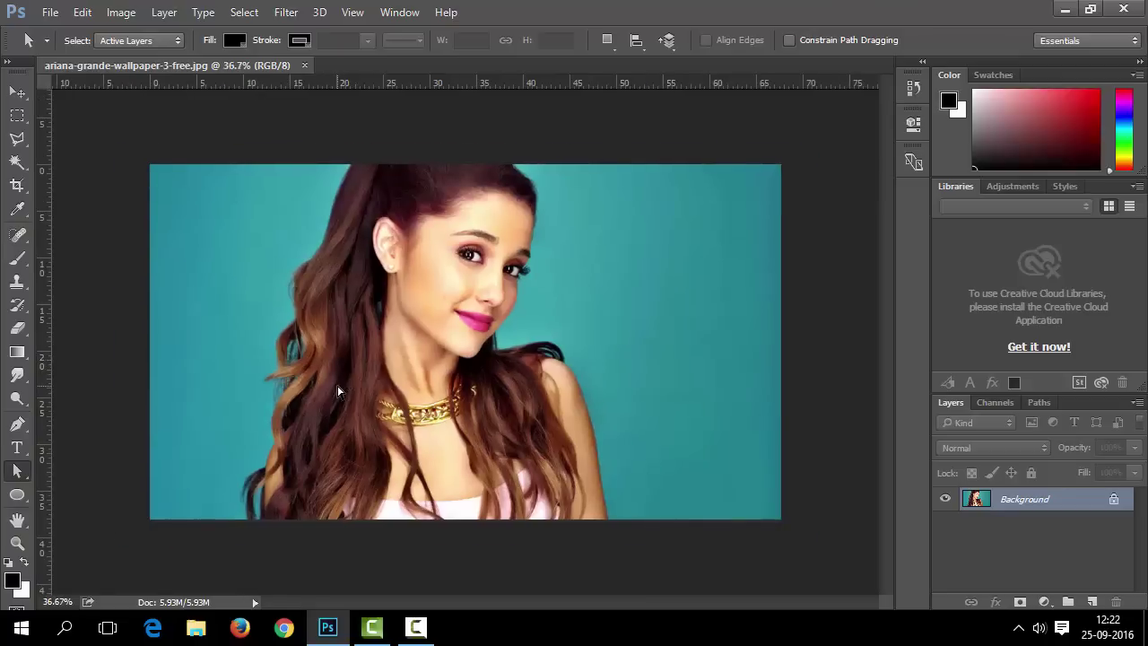
scroll(338, 391, up, 1)
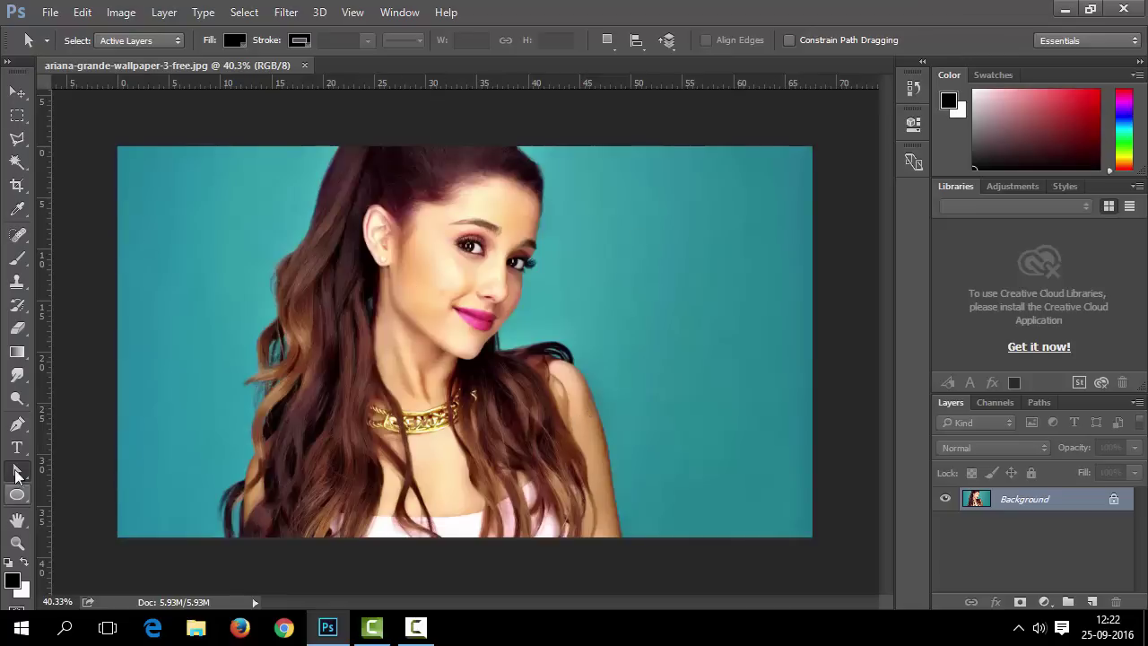
Activate the Pen tool with its drawing mode set to Shape.
click(17, 423)
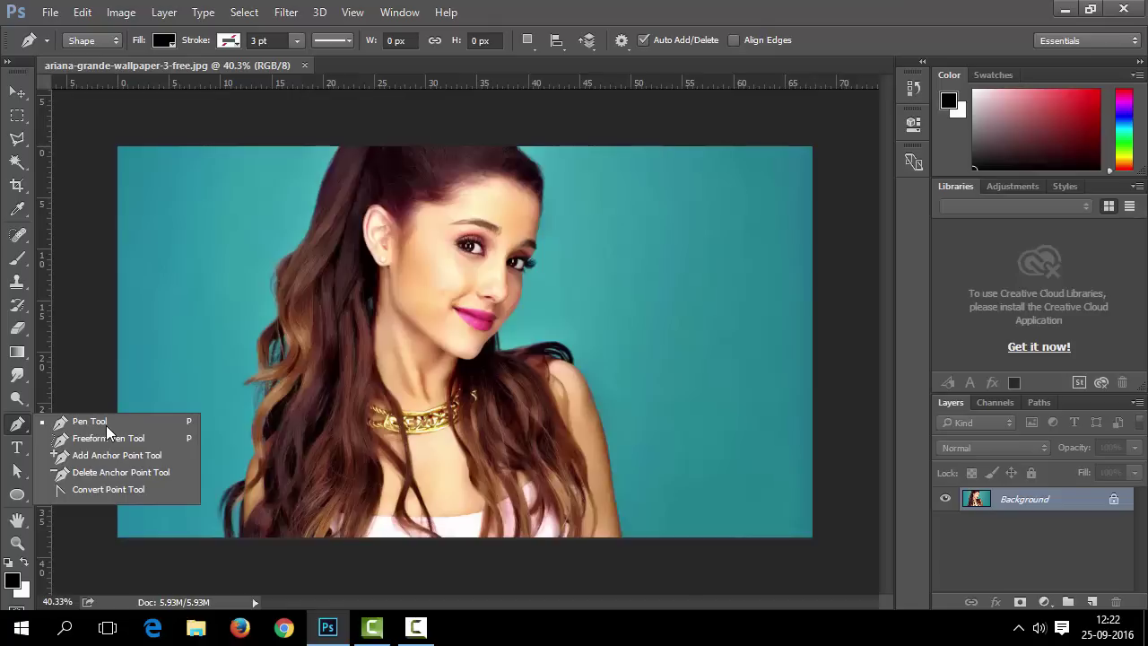
click(14, 428)
click(92, 40)
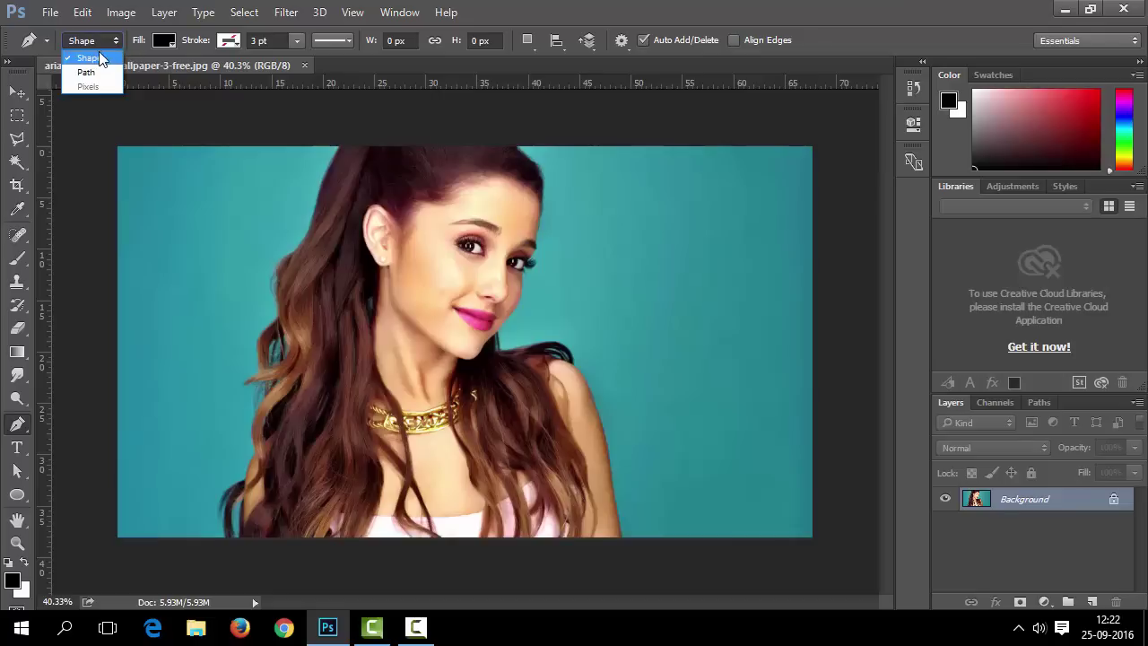
click(647, 19)
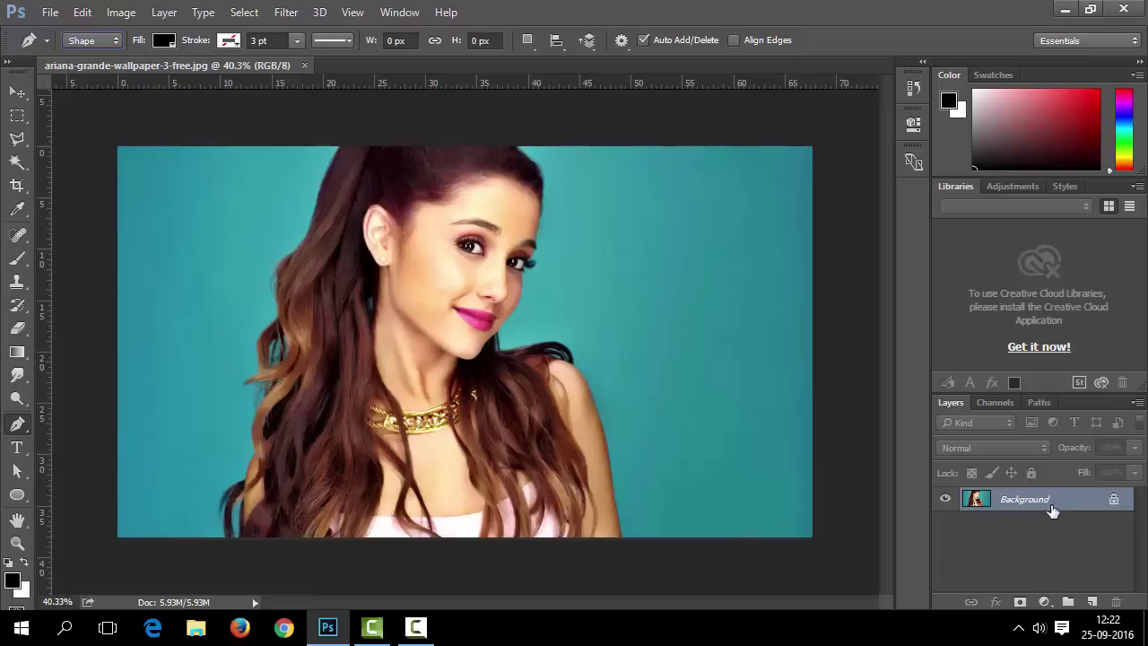
Duplicate the Background layer twice so two copies sit above the original.
drag(1032, 502, 1092, 601)
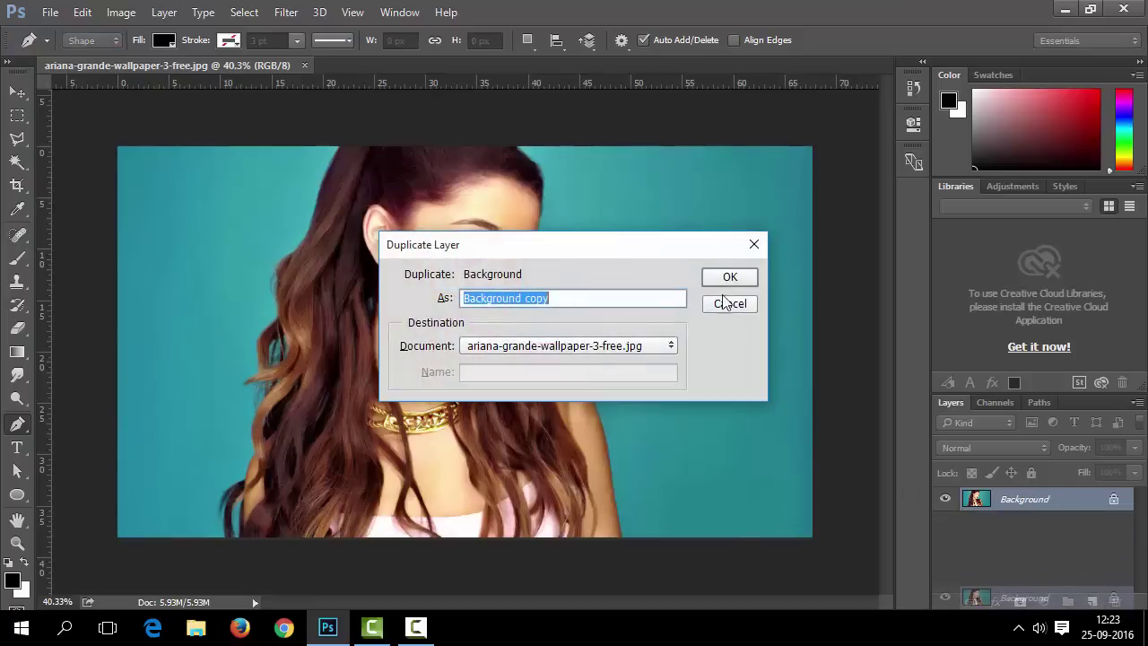
click(730, 276)
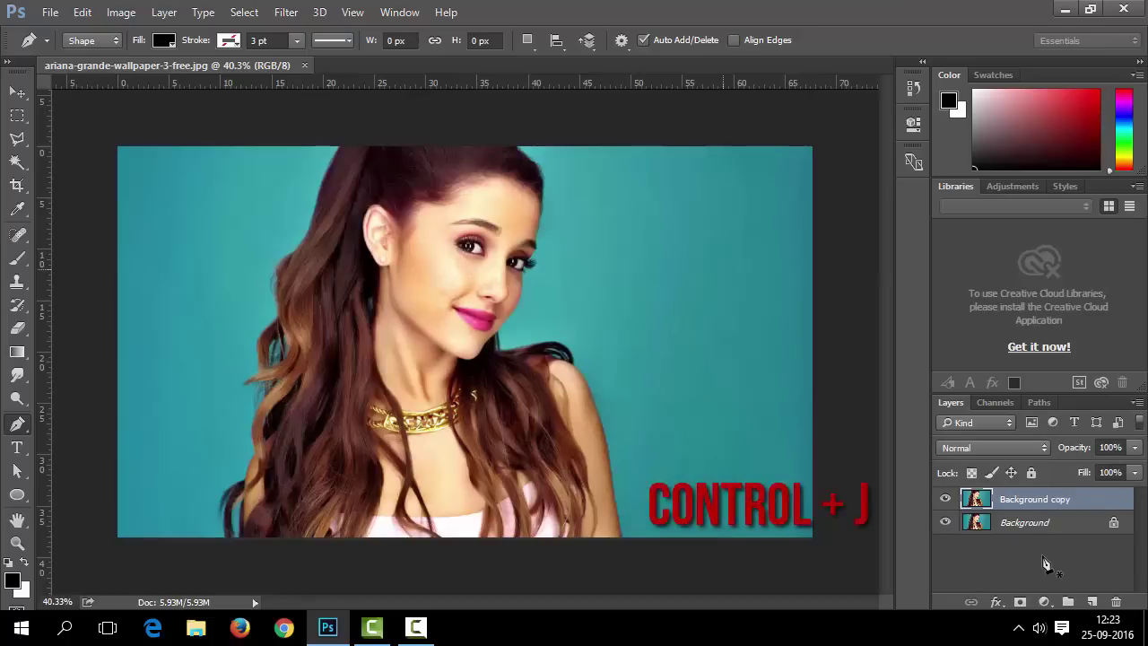
key(ctrl+j)
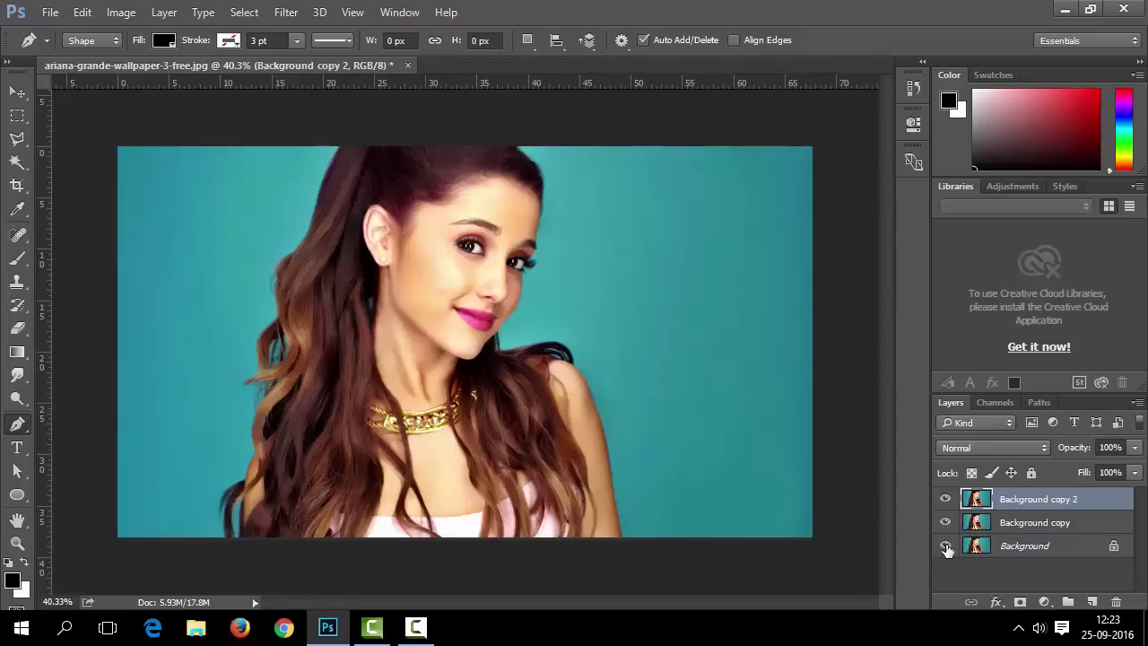
Rename the topmost layer copy "detailing" and the copy beneath it "main image".
double_click(1023, 501)
text(detai)
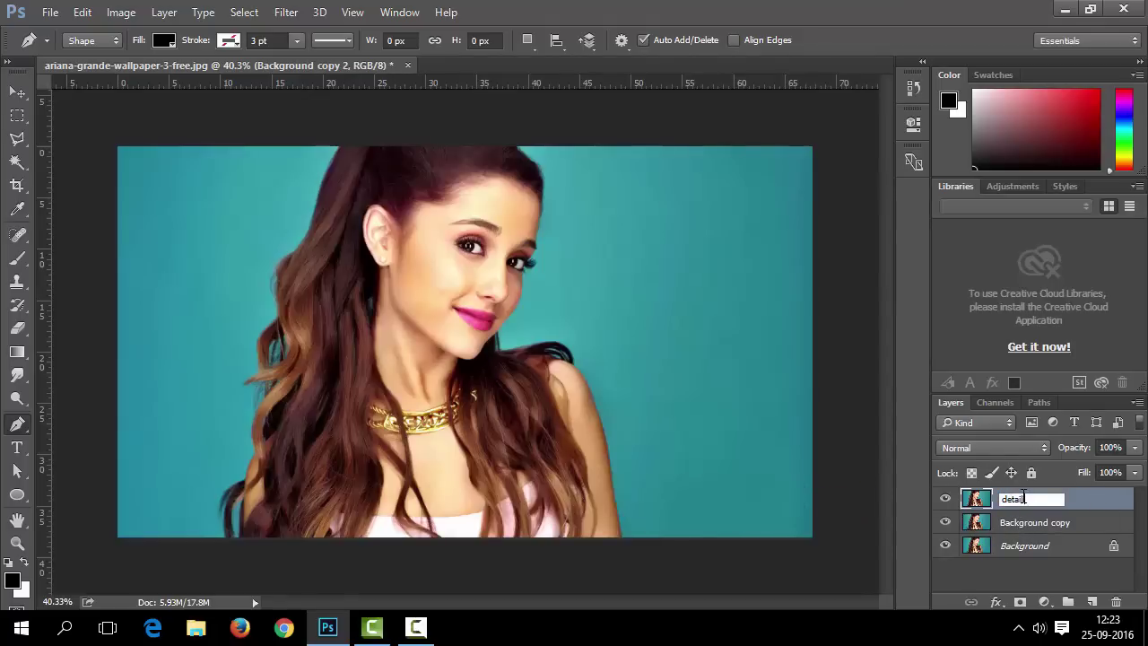
text(ling)
key(Return)
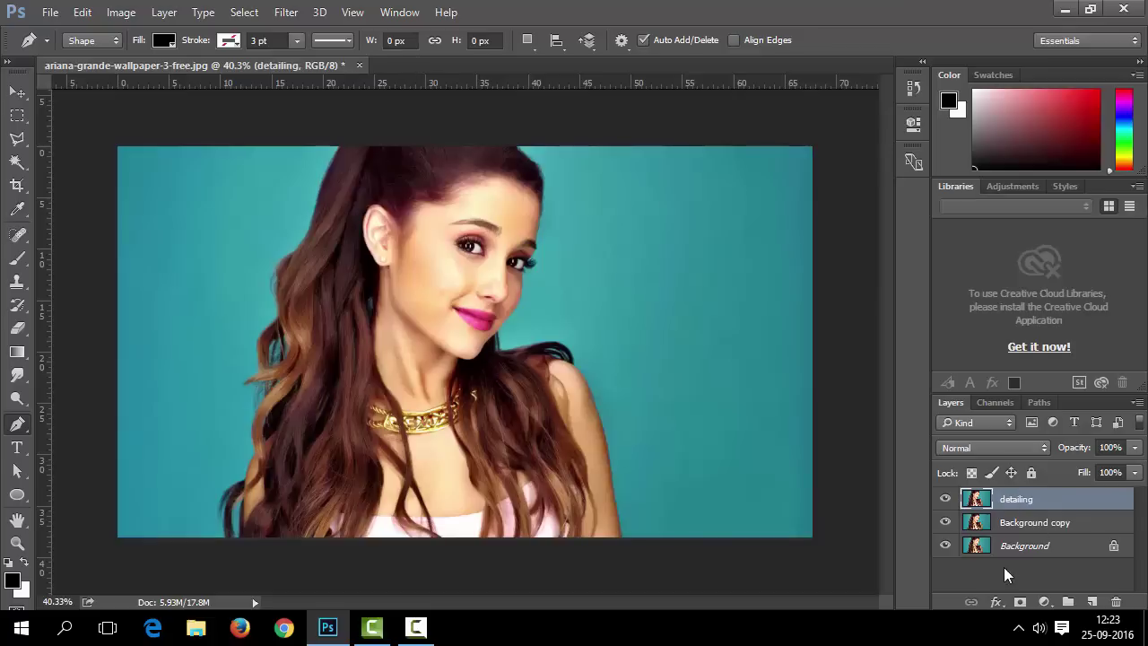
double_click(1014, 522)
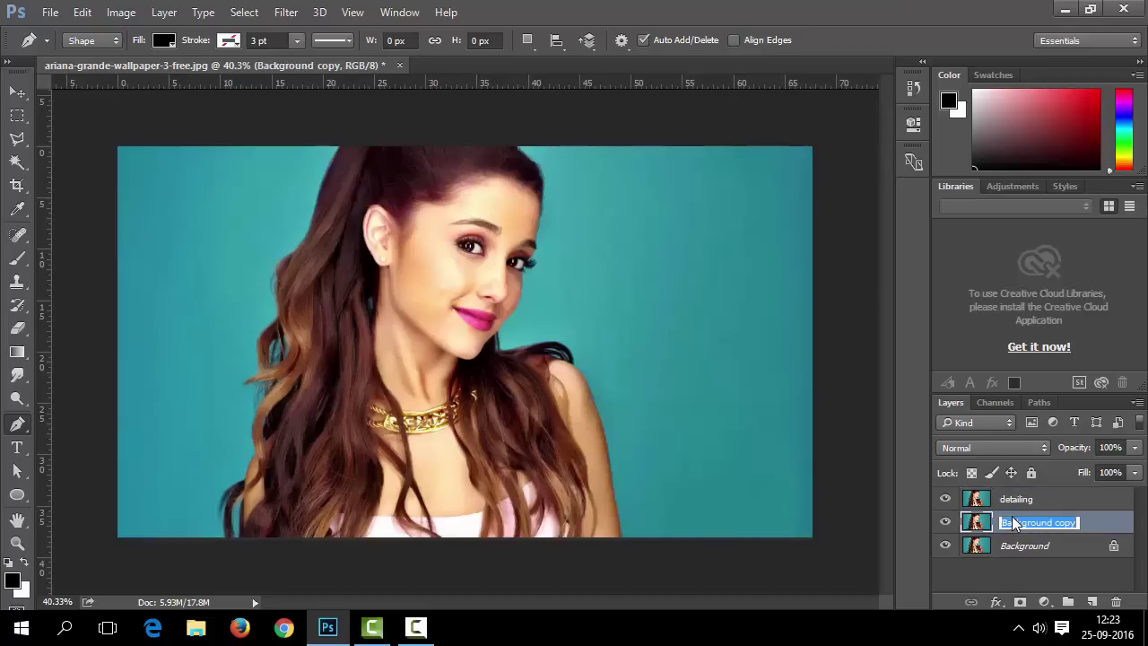
text(main image)
key(Return)
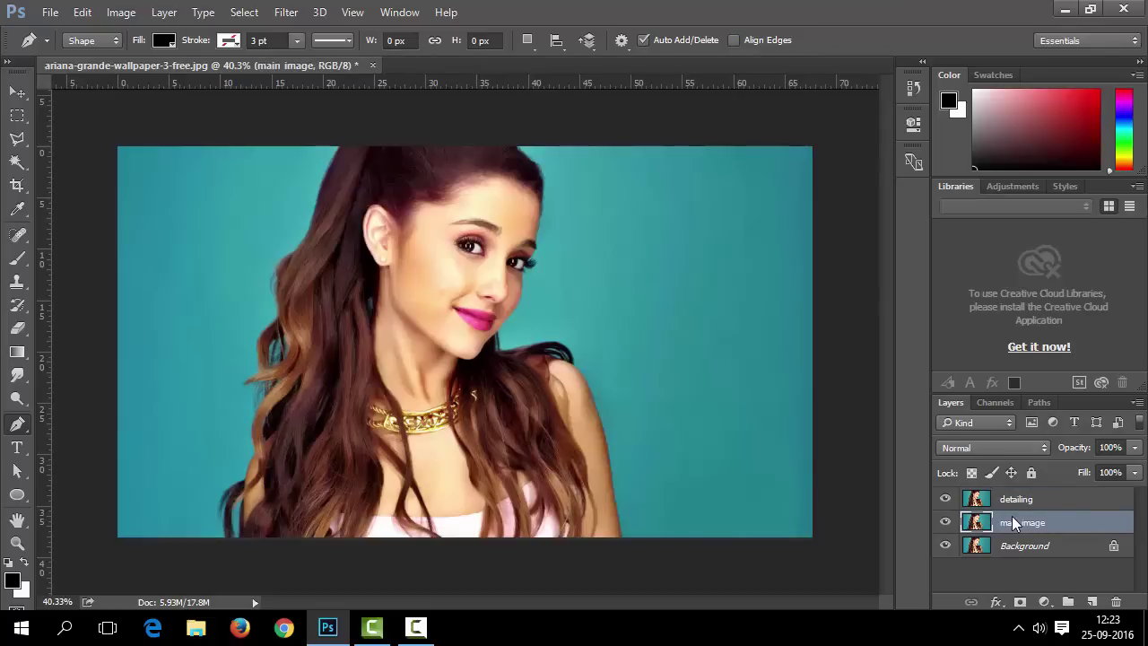
Add a white solid color fill layer directly above the Background layer.
click(1011, 547)
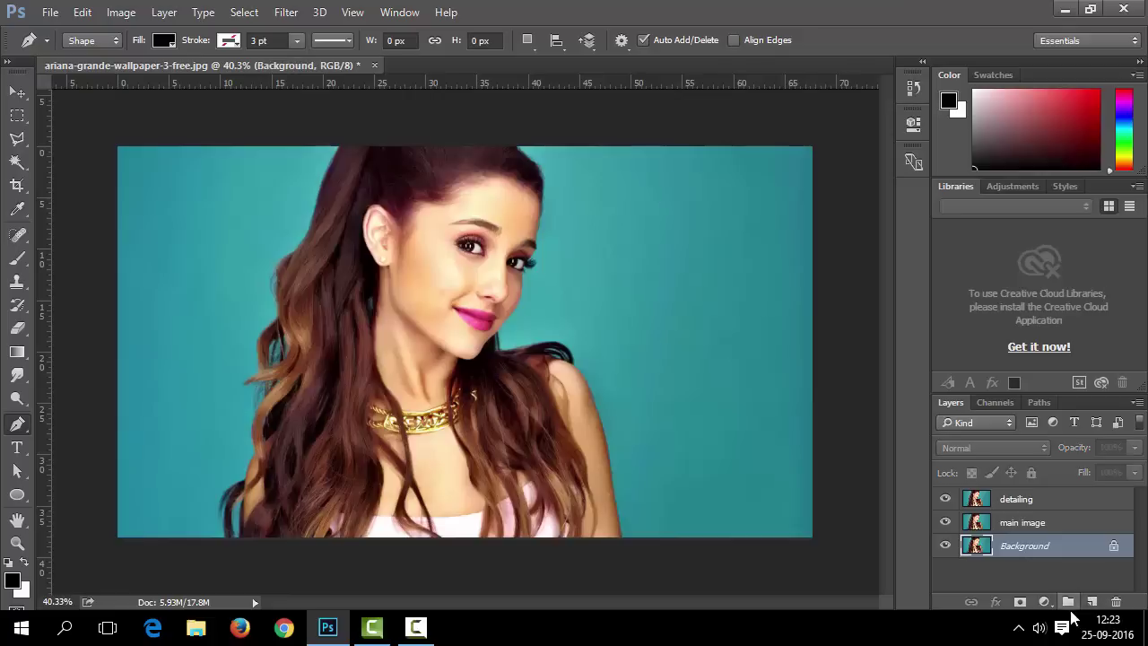
click(1047, 602)
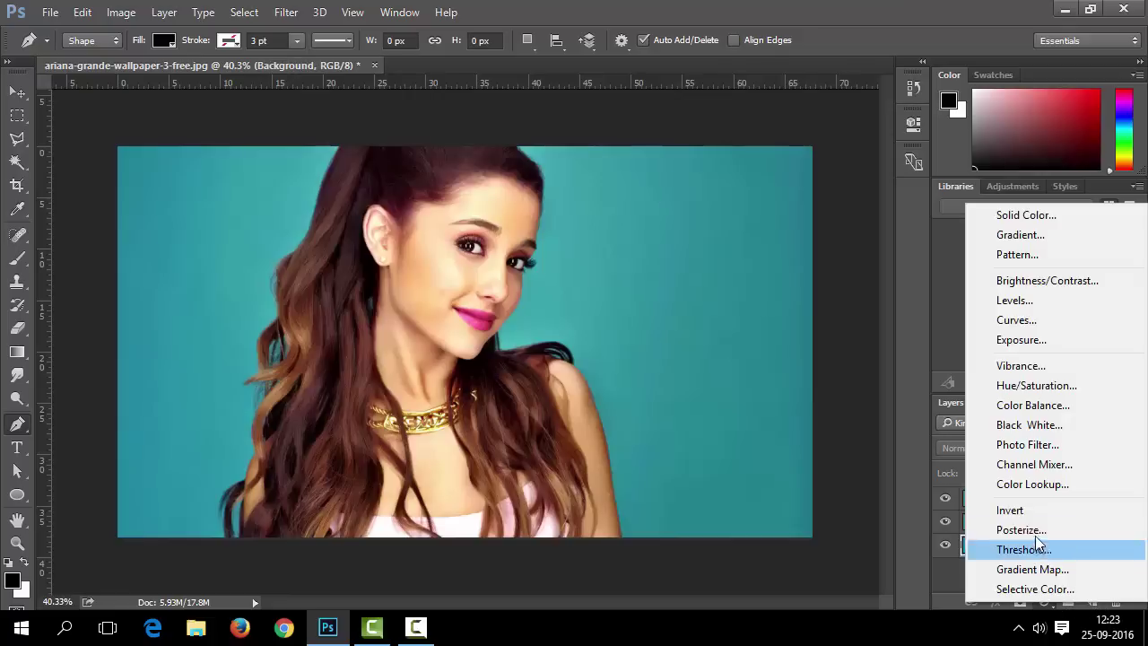
click(1018, 216)
drag(349, 140, 339, 122)
click(761, 132)
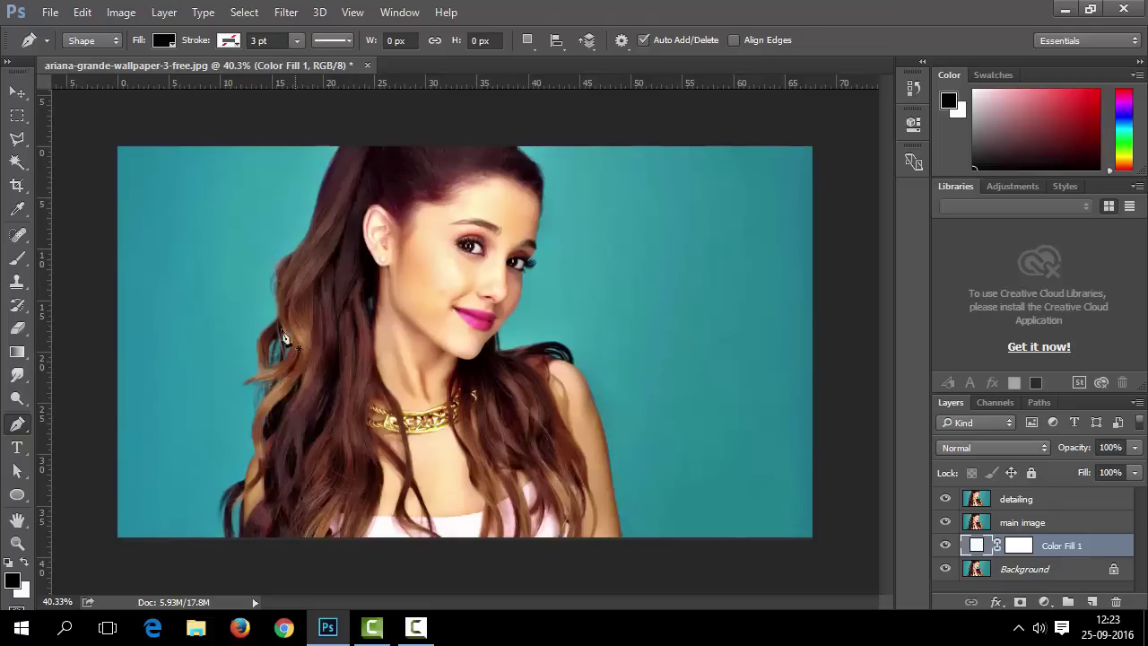
Resample the image at a resolution of 300 pixels/inch and fit the whole picture in the view.
scroll(533, 84, up, 5)
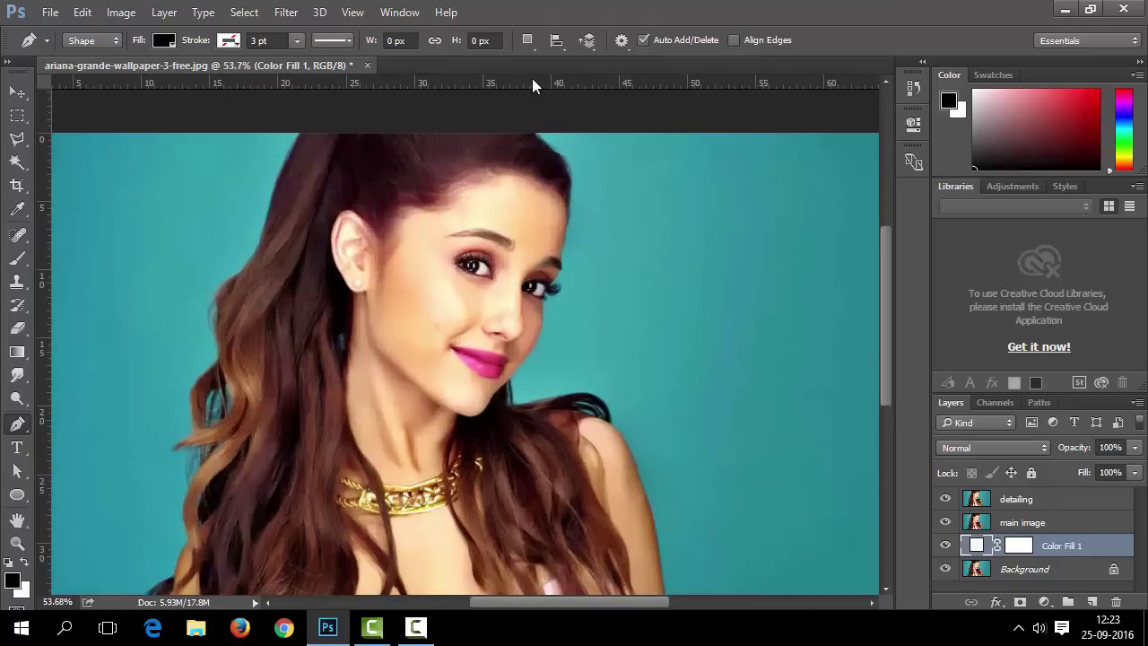
scroll(474, 192, down, 5)
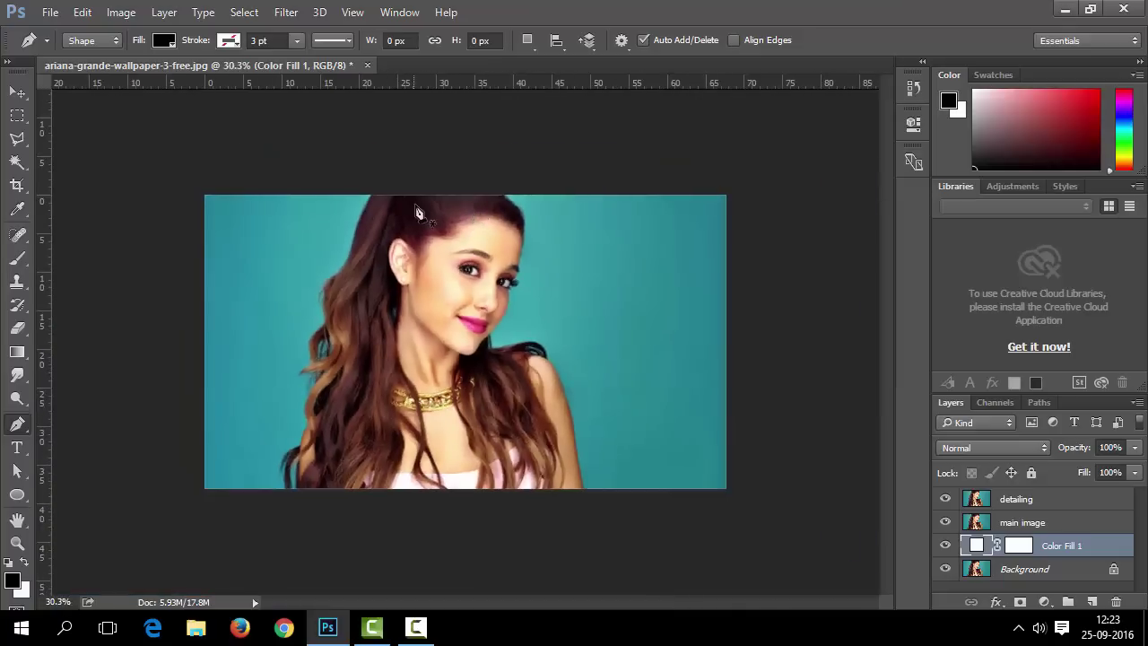
scroll(418, 213, up, 3)
click(128, 17)
click(165, 143)
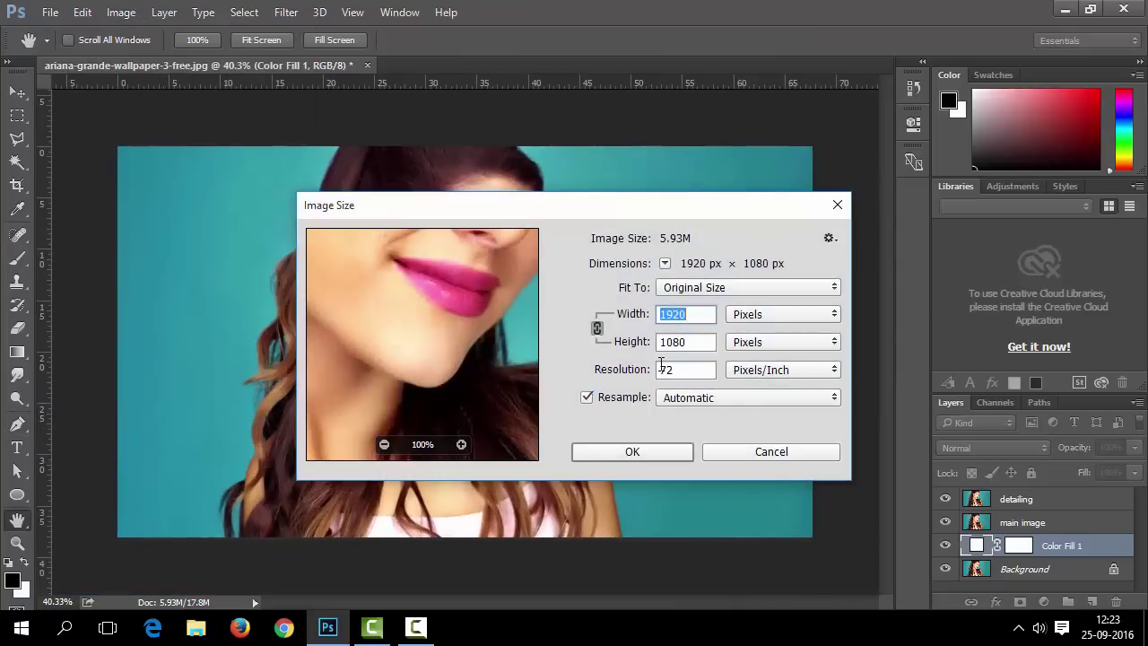
double_click(663, 369)
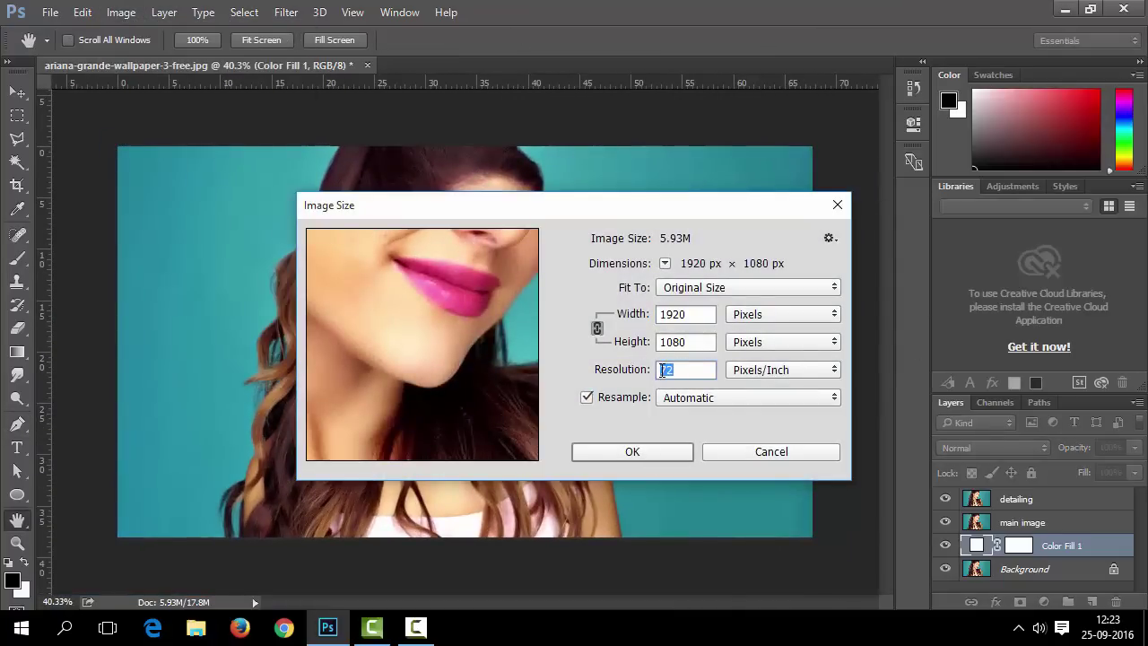
text(300)
drag(529, 421, 514, 239)
drag(412, 346, 519, 347)
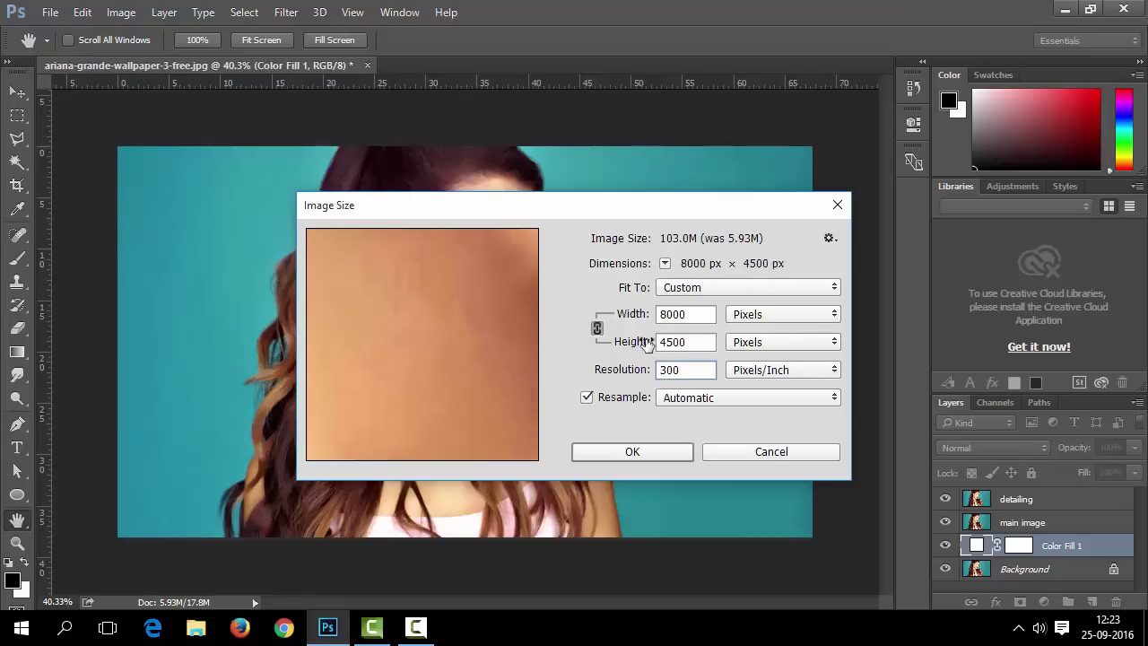
click(656, 454)
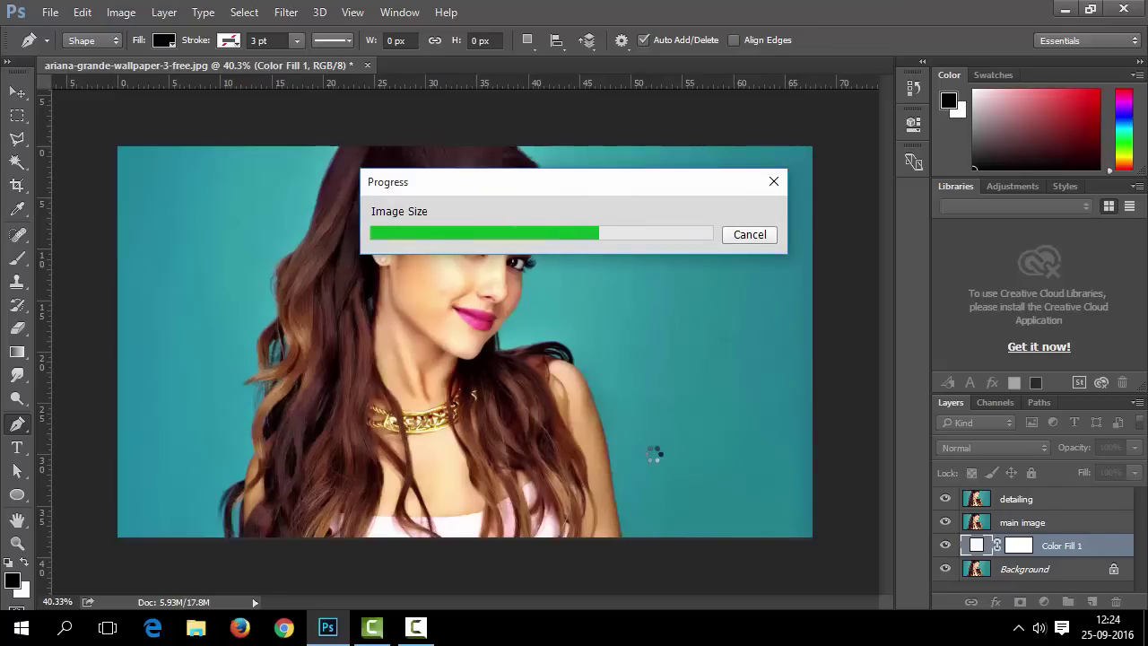
key(ctrl+0)
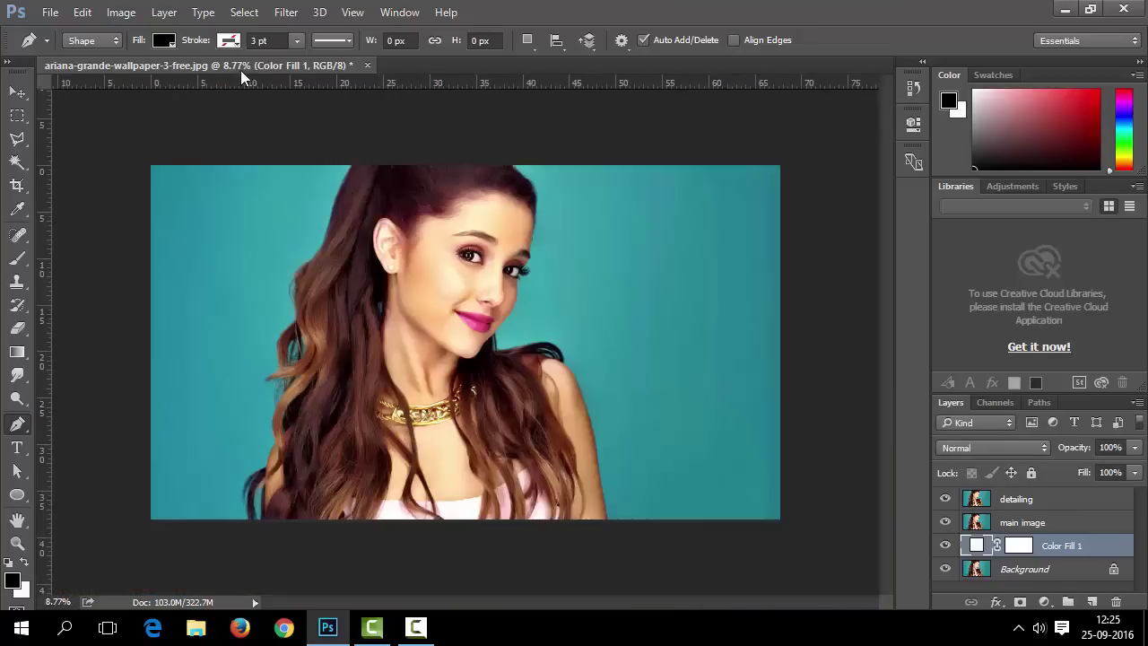
Show the Navigator and use it to frame the woman's face at 25% zoom.
scroll(316, 126, up, 10)
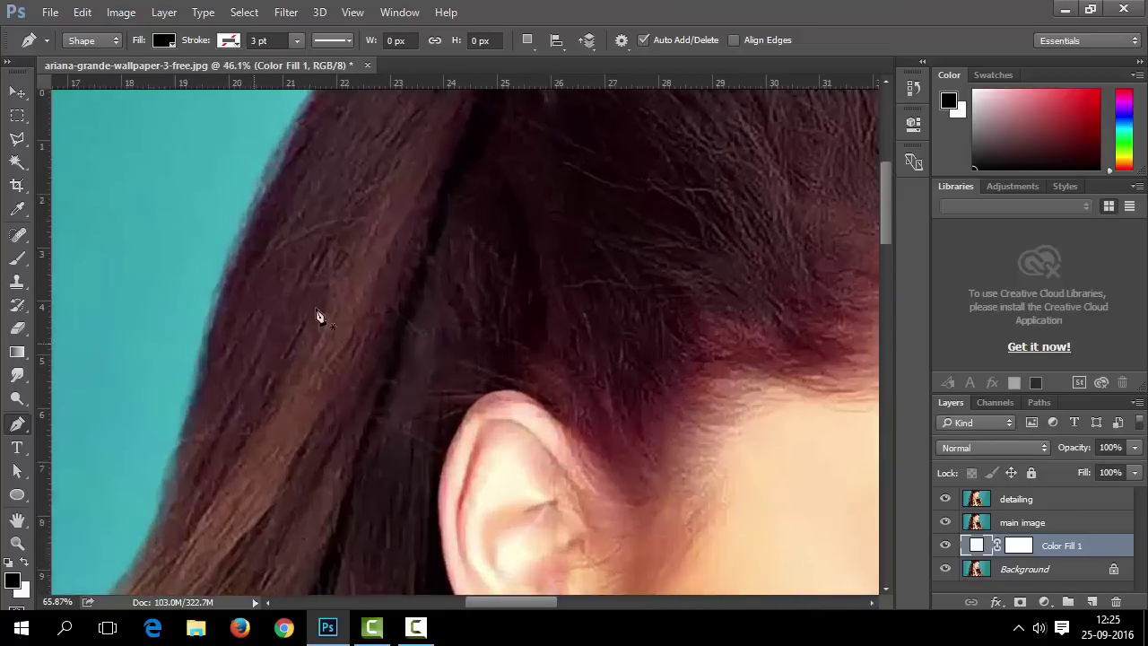
scroll(301, 297, down, 3)
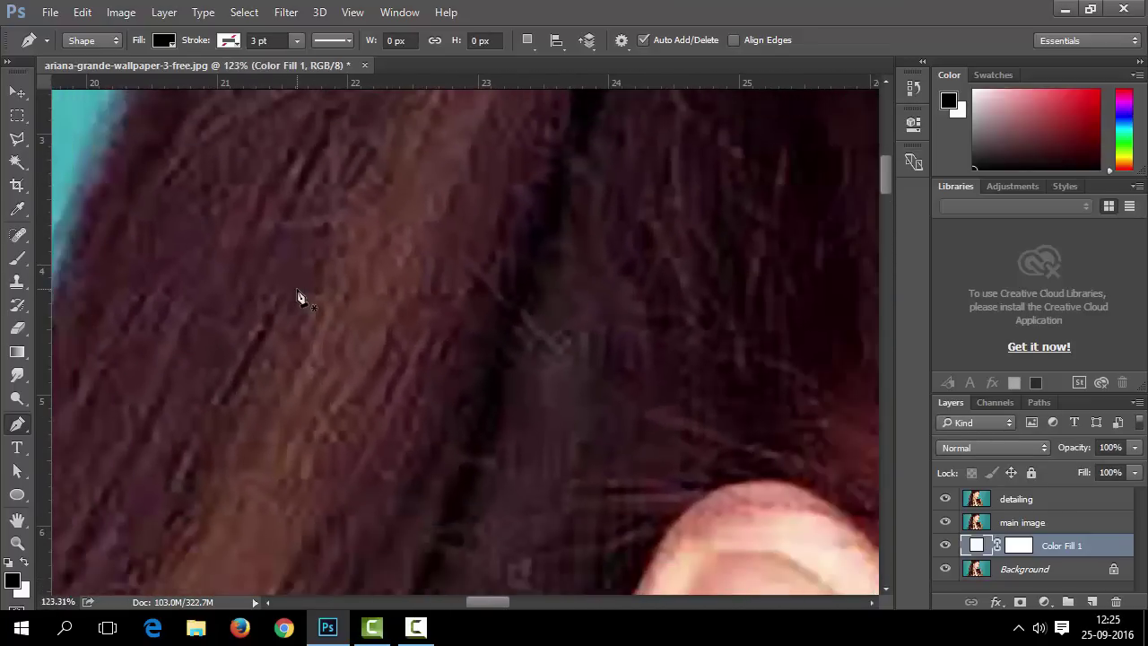
scroll(300, 298, down, 1)
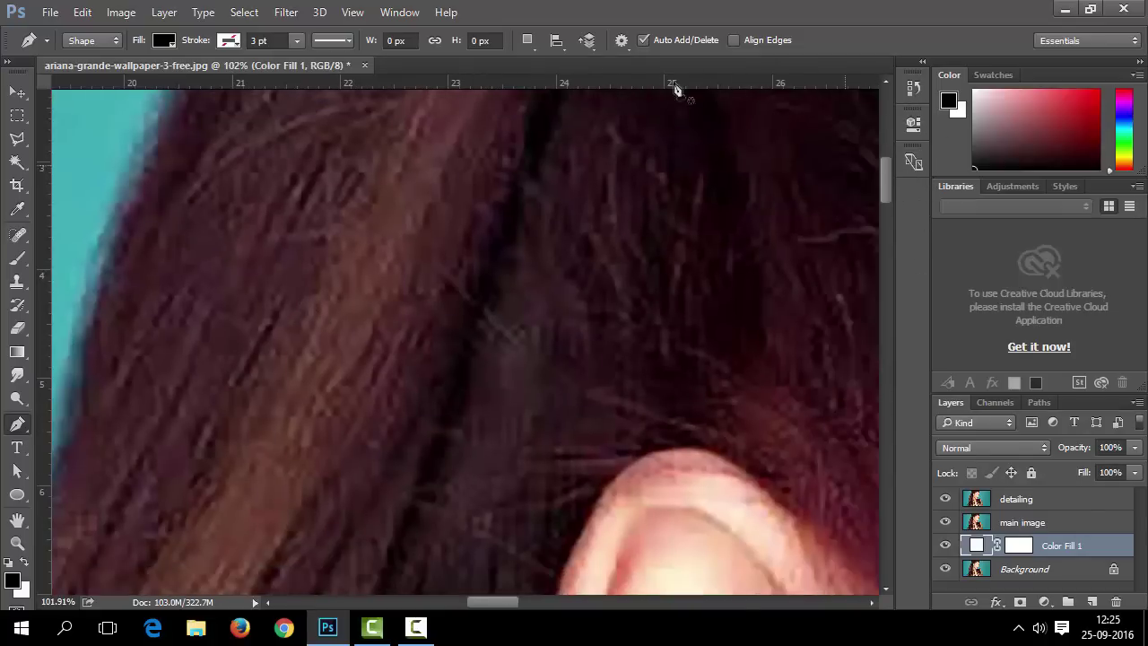
click(392, 14)
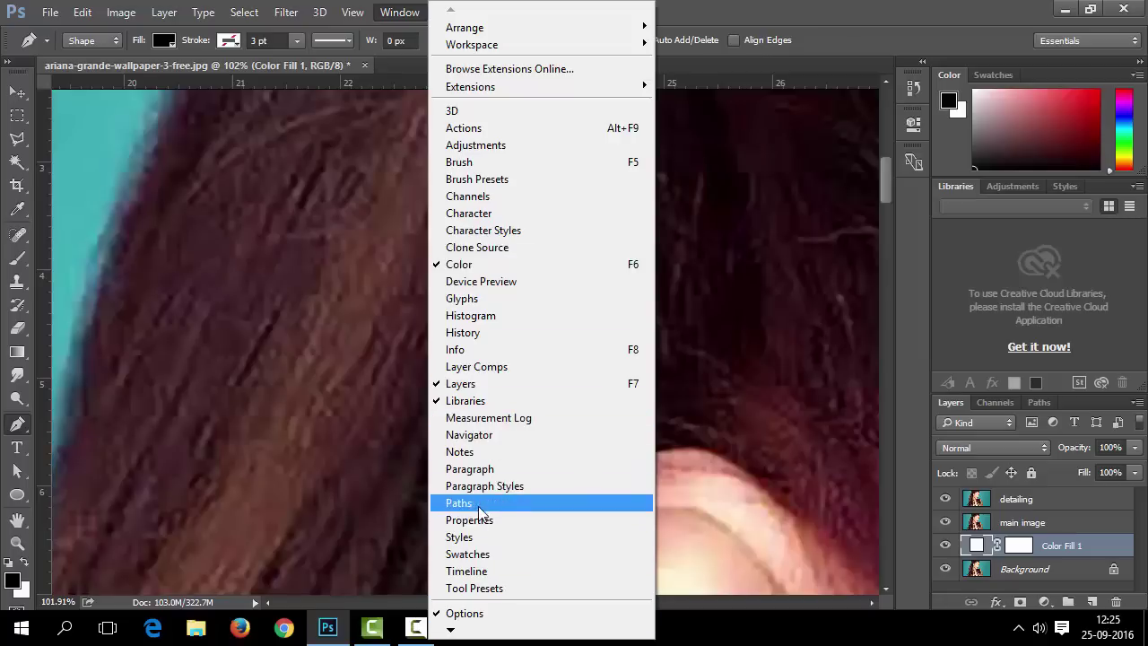
click(471, 436)
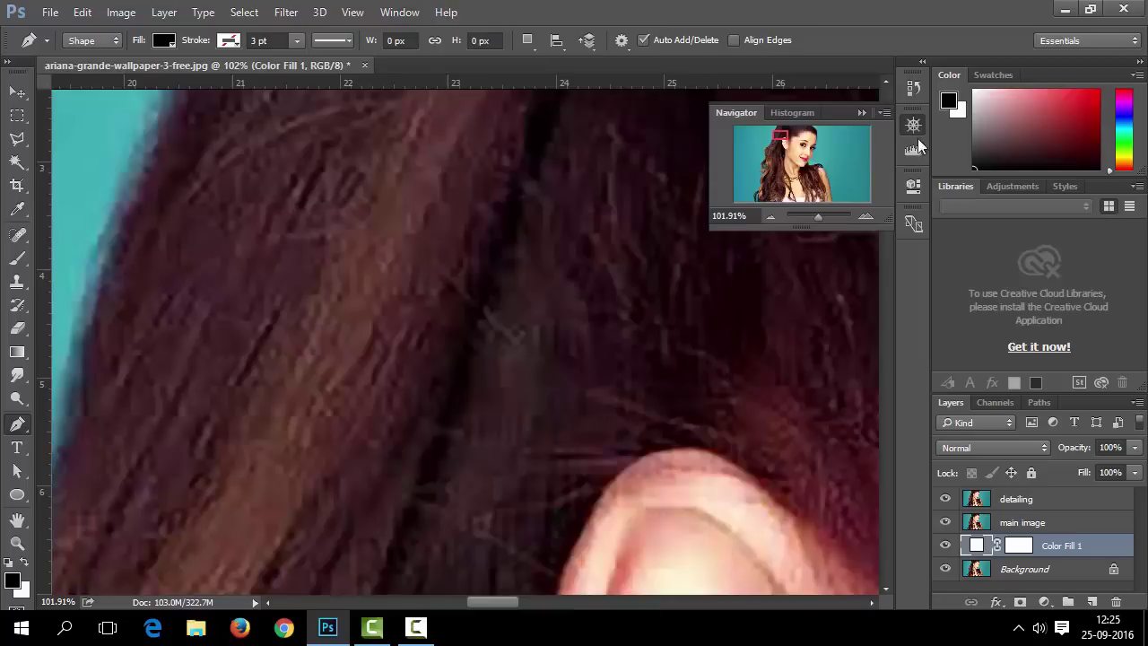
drag(784, 141, 796, 161)
click(771, 216)
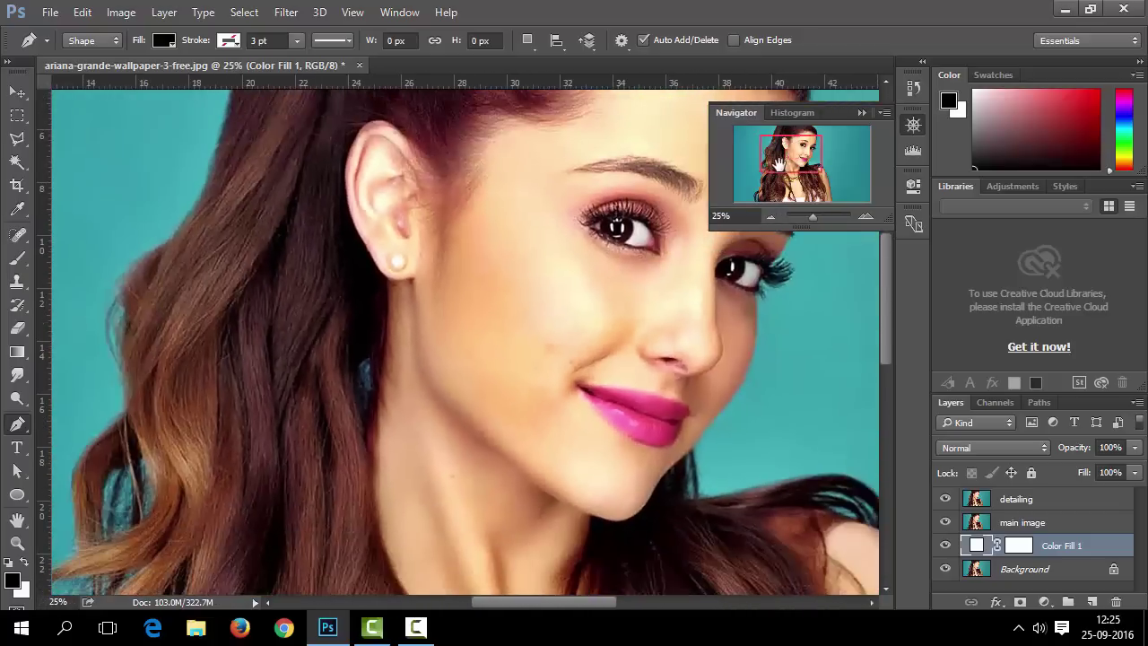
drag(778, 163, 787, 155)
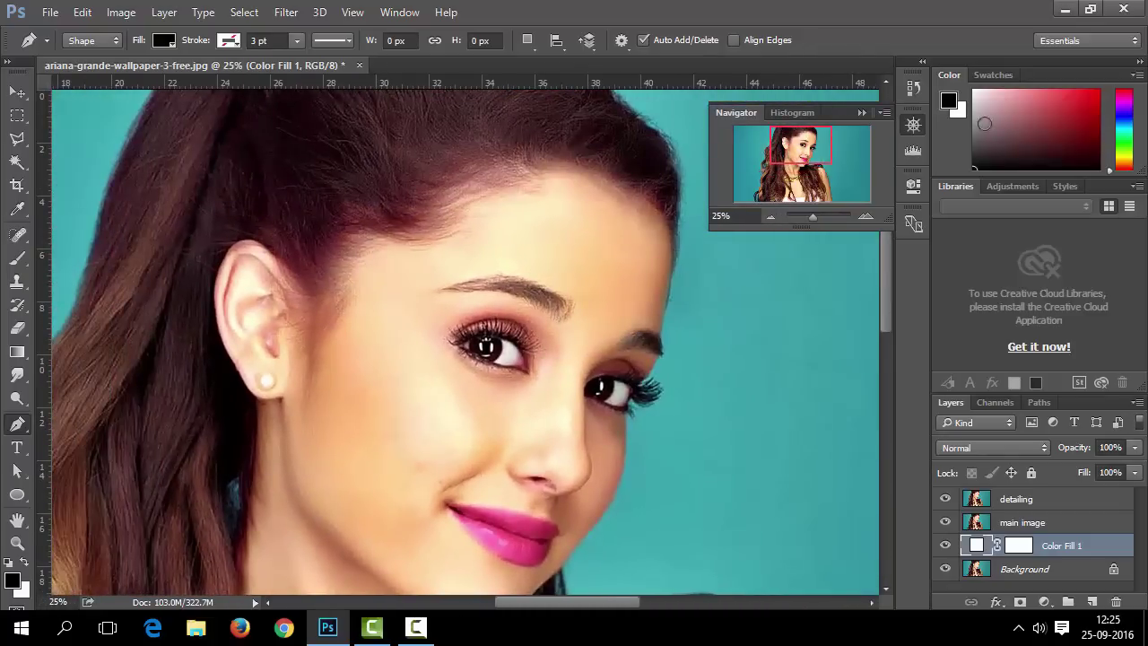
Start a black-filled Pen shape above the photo's top edge and trace the outer hair contour toward the forehead.
click(914, 127)
scroll(423, 173, down, 3)
scroll(575, 117, up, 4)
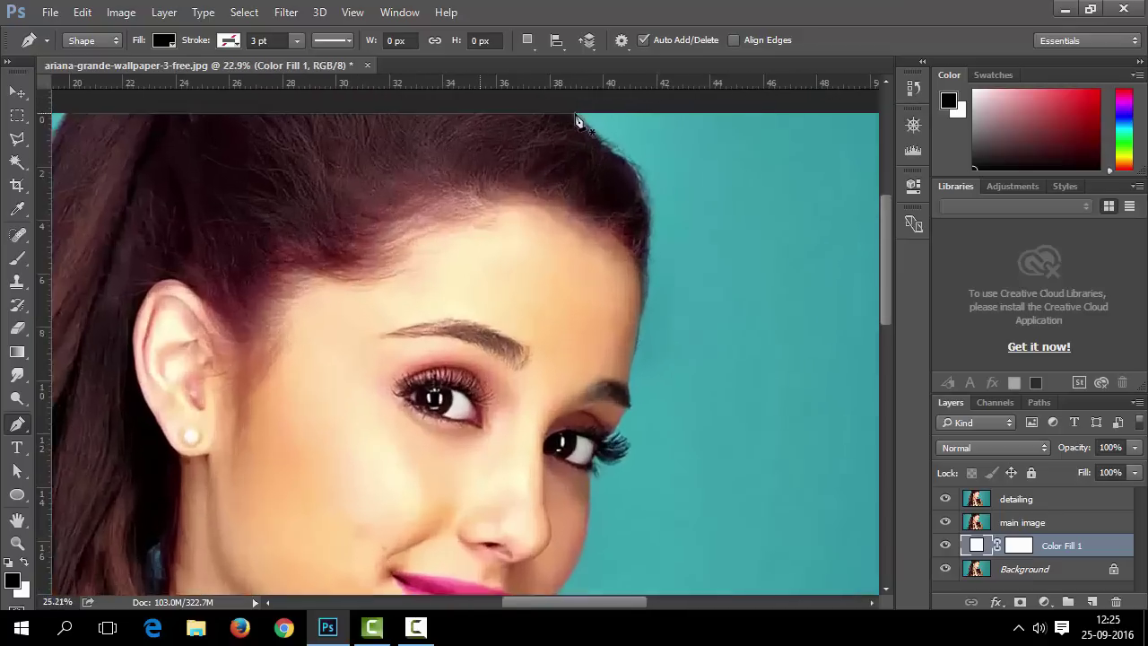
scroll(579, 120, up, 4)
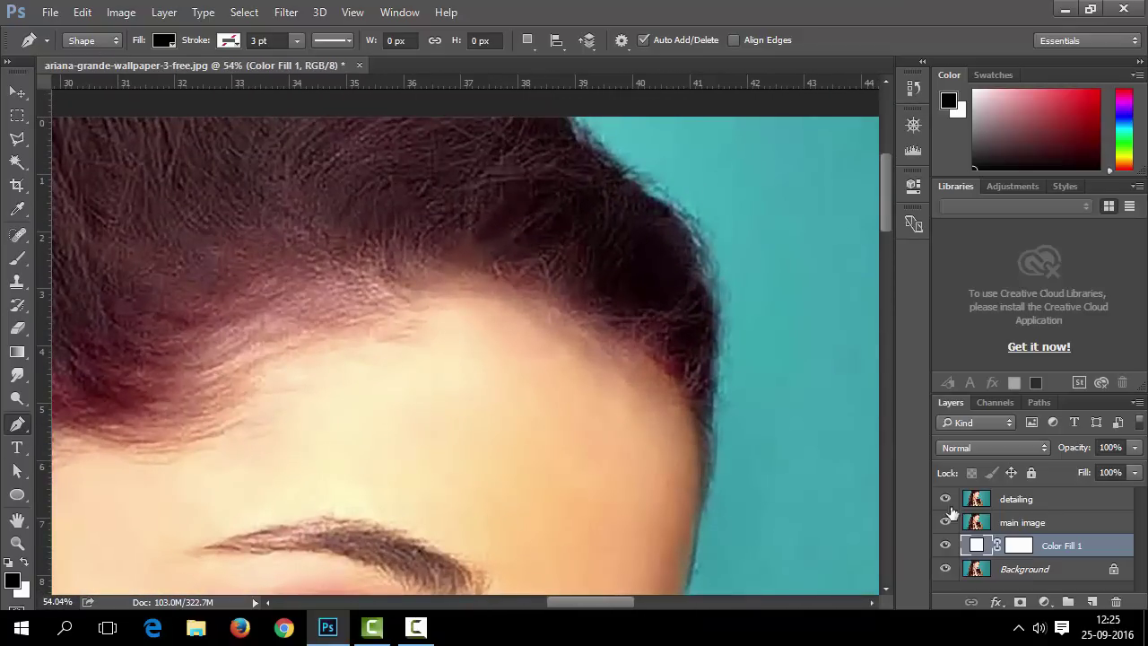
click(560, 100)
click(578, 138)
drag(581, 139, 705, 274)
click(612, 160)
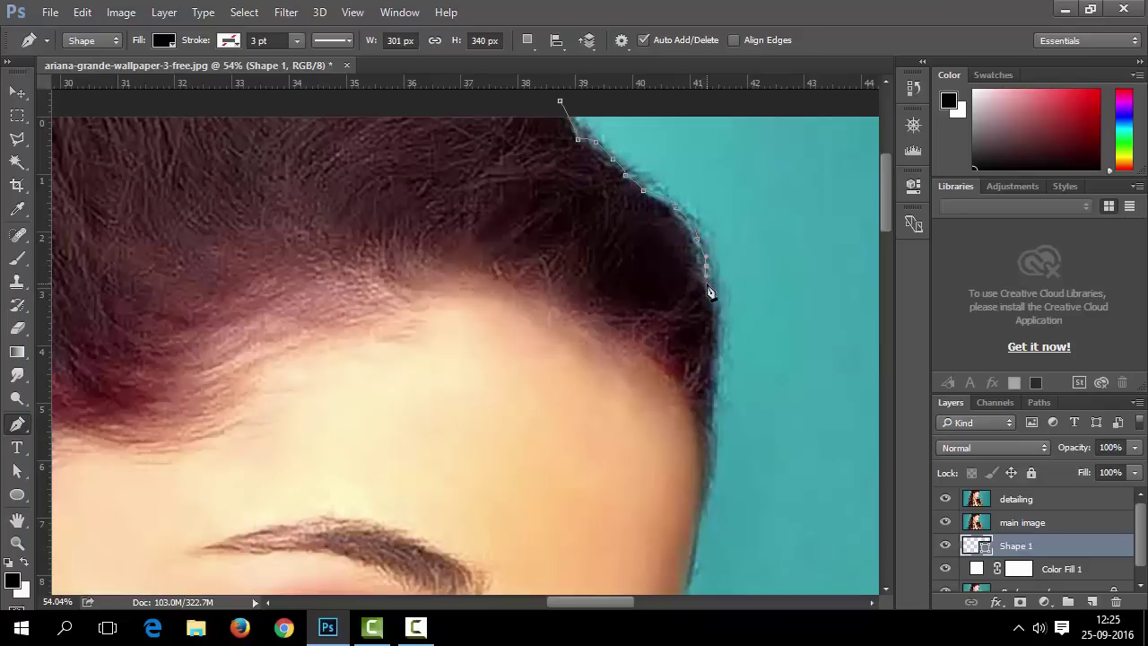
drag(716, 313, 722, 328)
alt+click(716, 313)
drag(716, 373, 715, 392)
scroll(717, 409, down, 5)
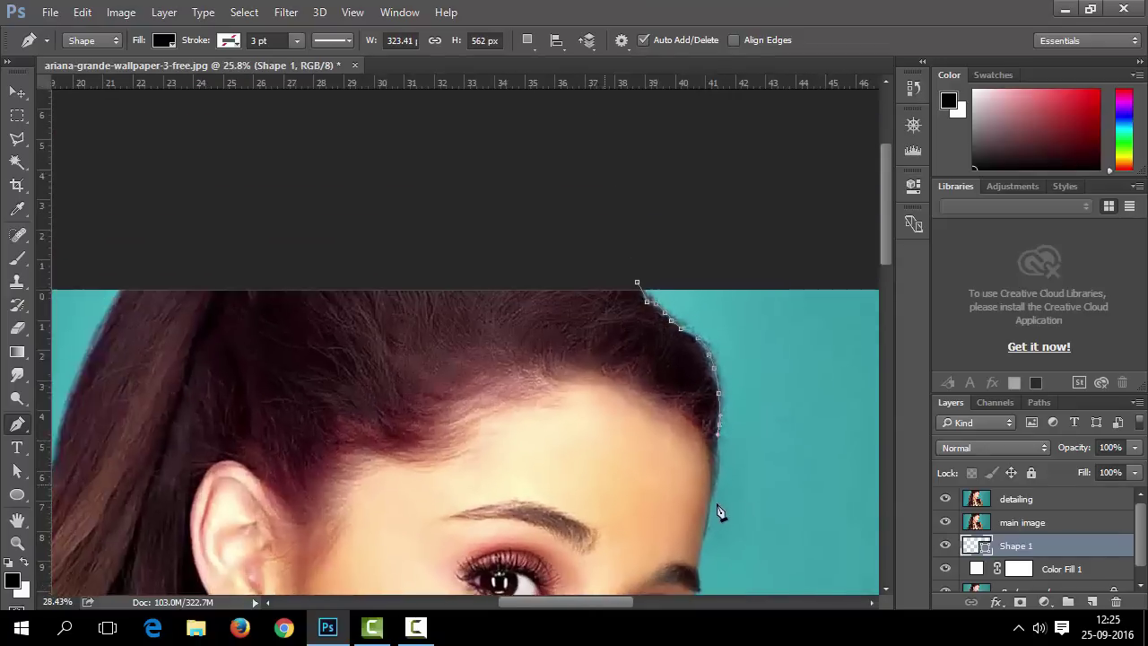
scroll(720, 512, up, 7)
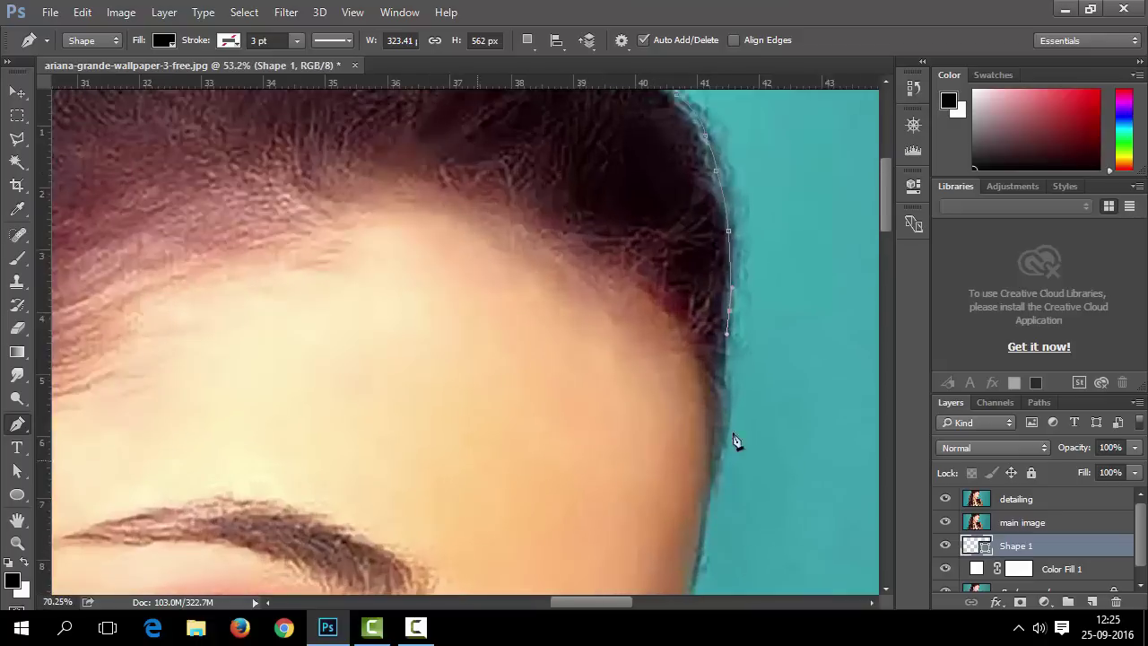
key(ctrl+alt+z)
key(ctrl+alt+z)
key(ctrl+alt+z)
Continue the path down the outer hair edge beside the forehead to the point where the hair meets the skin.
click(728, 318)
alt+click(728, 318)
drag(721, 400, 717, 403)
alt+click(722, 384)
drag(720, 446, 720, 466)
click(712, 482)
Trace the inner hairline from the outer temple back up and across the top of the forehead.
drag(699, 360, 625, 330)
scroll(659, 439, down, 7)
scroll(670, 395, up, 14)
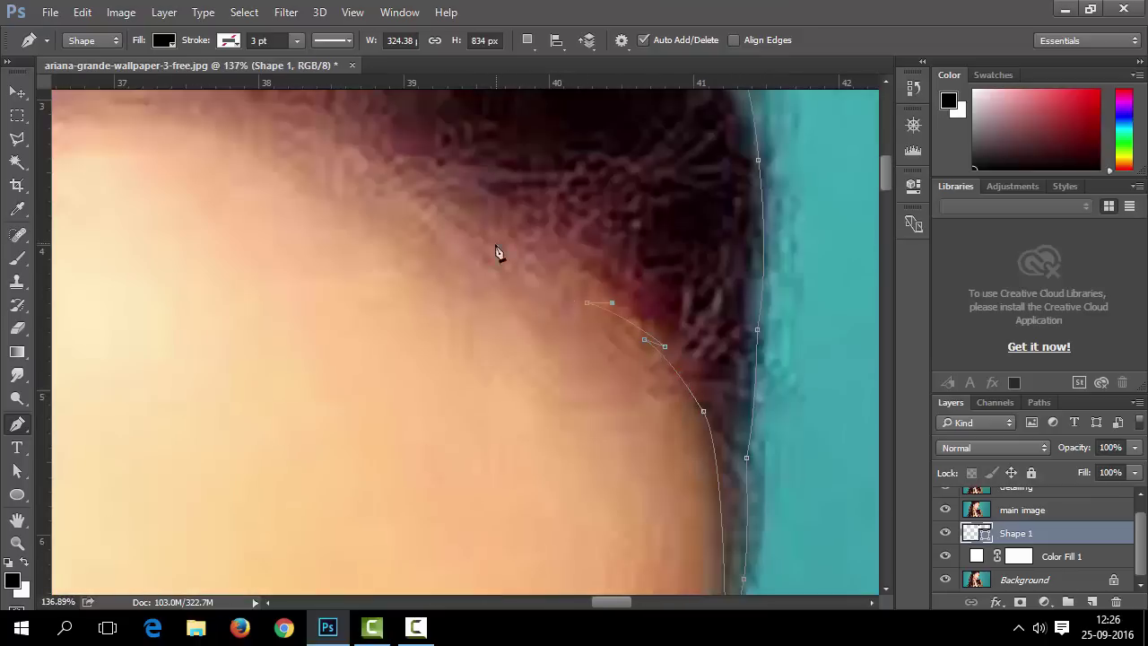
drag(496, 246, 478, 236)
scroll(392, 222, down, 7)
drag(335, 220, 323, 218)
drag(255, 186, 225, 188)
scroll(269, 198, down, 5)
scroll(595, 220, up, 4)
scroll(575, 202, up, 7)
Add zigzag points along the top of the forehead to imitate loose strands at the hairline.
drag(574, 205, 485, 246)
click(561, 236)
drag(463, 263, 414, 286)
click(517, 273)
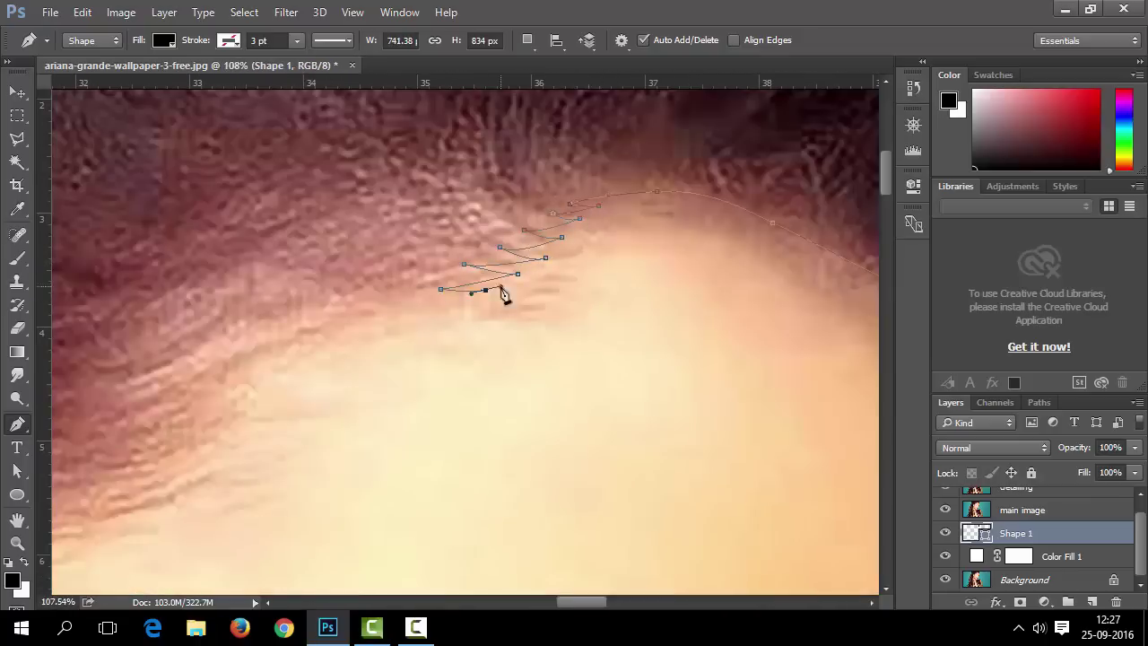
Extend the path in smooth curves down the hairline from the zigzag strands toward the temple above the ear.
scroll(486, 290, down, 4)
drag(344, 361, 334, 368)
key(ctrl+z)
drag(295, 406, 288, 412)
scroll(269, 502, down, 7)
scroll(225, 520, up, 4)
drag(344, 477, 318, 490)
drag(218, 485, 179, 475)
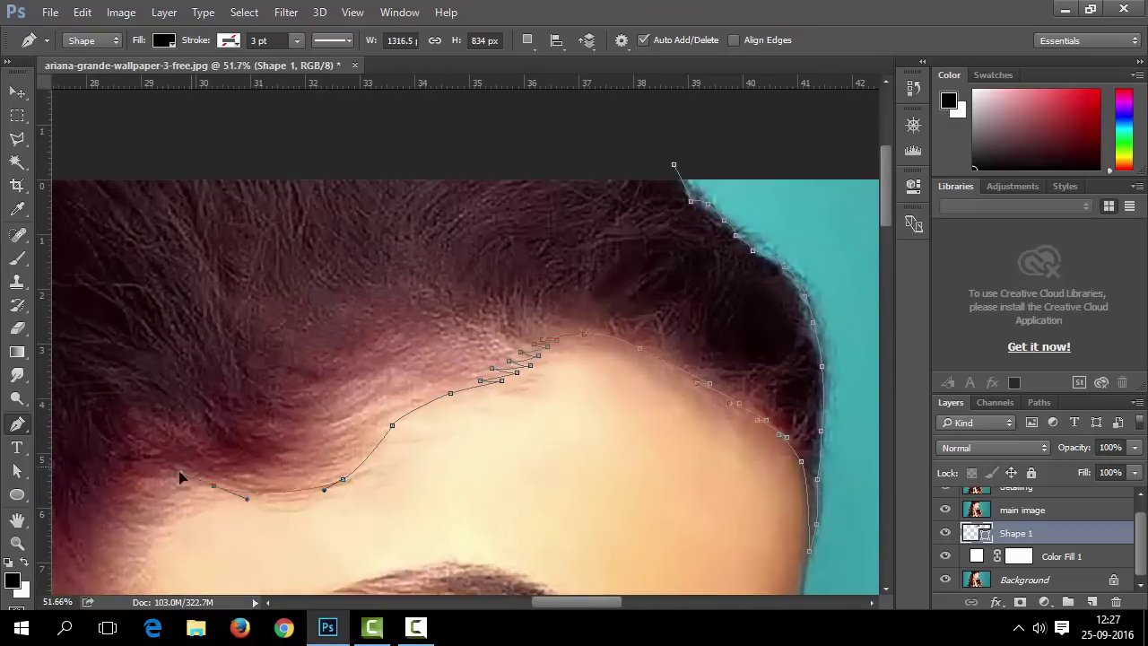
Redo the last hairline points near the temple above the ear, shaping a pointed strand there.
scroll(187, 481, up, 4)
click(205, 494)
key(ctrl+alt+z)
key(ctrl+alt+z)
drag(277, 501, 227, 518)
click(256, 514)
scroll(238, 536, down, 4)
Trace the temple hair with short jagged strands and follow the sideburn down the cheek in front of the ear.
drag(439, 255, 393, 308)
click(454, 254)
click(417, 292)
drag(398, 326, 395, 337)
click(405, 318)
click(395, 353)
scroll(386, 386, down, 5)
drag(358, 465, 343, 485)
scroll(344, 527, down, 6)
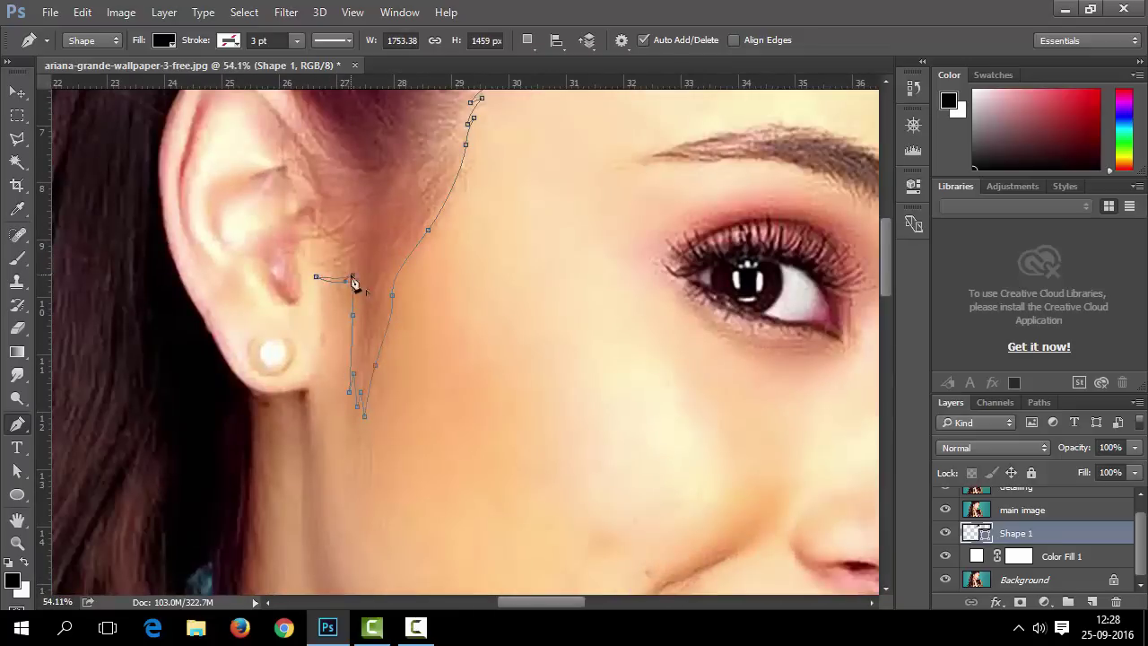
Add a series of zigzag strand points between the sideburn and the inner ear.
click(316, 267)
click(302, 261)
scroll(312, 269, up, 3)
click(321, 255)
drag(349, 261, 333, 245)
click(315, 245)
scroll(297, 258, down, 2)
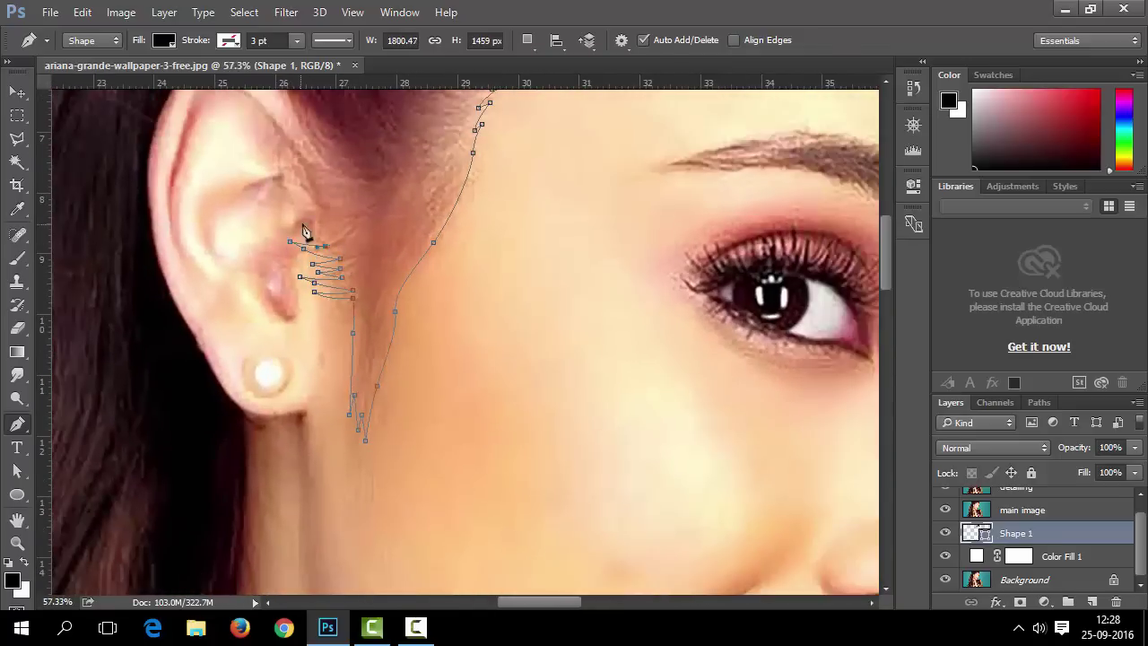
Carry the path up from the strands, over the top of the ear and down its outer rim.
click(312, 210)
scroll(299, 188, down, 5)
drag(304, 163, 282, 136)
scroll(293, 195, up, 5)
drag(279, 241, 215, 319)
scroll(209, 371, down, 2)
scroll(207, 410, up, 1)
drag(205, 409, 255, 542)
scroll(215, 484, up, 3)
scroll(269, 529, down, 3)
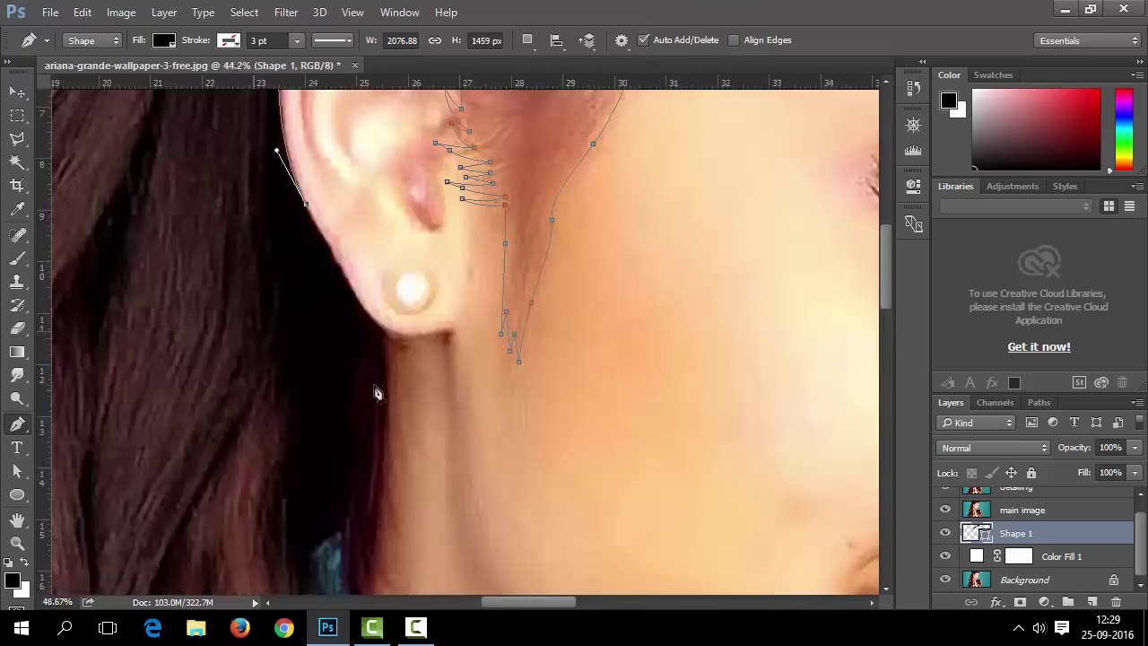
Trace around the earlobe below the pearl earring and start down the hair edge along the neck.
drag(342, 279, 350, 294)
scroll(369, 332, up, 5)
drag(397, 329, 431, 337)
scroll(429, 337, down, 5)
drag(403, 439, 393, 469)
Follow the hair edge down the neck, including the small blue background gap below the ear.
scroll(385, 359, down, 3)
scroll(380, 386, up, 5)
drag(402, 187, 410, 228)
drag(446, 310, 420, 412)
scroll(448, 386, down, 5)
Trace the inner edge of the thin hair lock down the neck, across the gold necklace and onto the chest.
scroll(422, 422, down, 4)
scroll(395, 430, up, 3)
drag(350, 256, 359, 279)
scroll(360, 285, down, 4)
drag(334, 373, 339, 394)
scroll(359, 386, up, 3)
drag(399, 311, 413, 343)
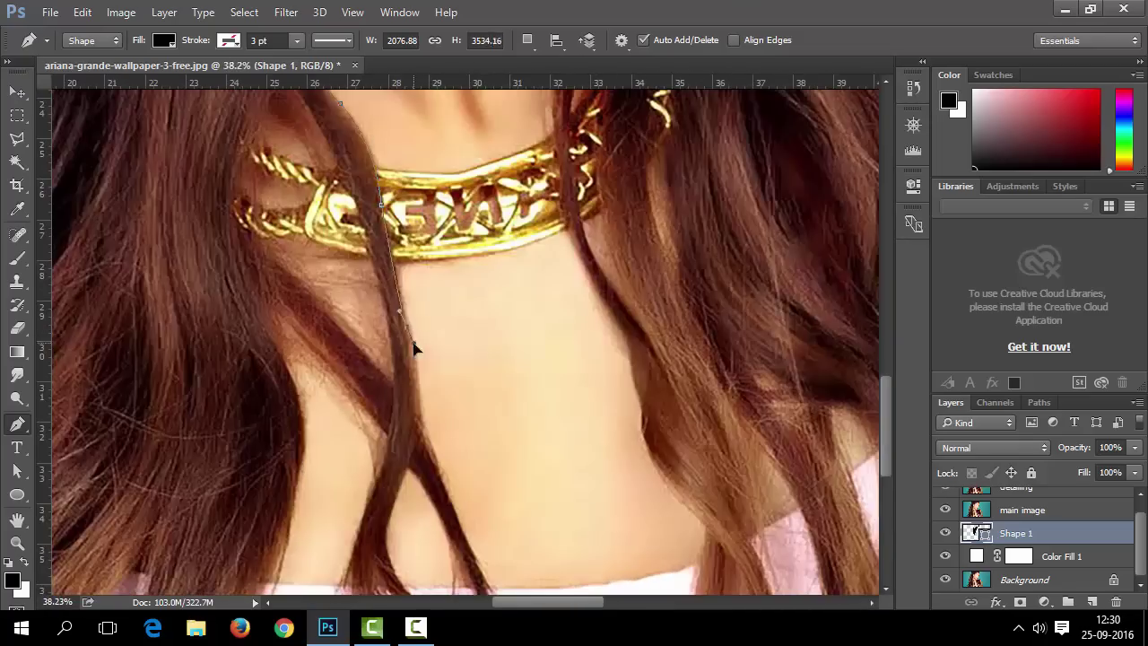
Continue along the thin lock's curved end over the white top and round it off below the photo's bottom edge.
scroll(392, 531, down, 4)
scroll(397, 556, up, 4)
drag(393, 518, 406, 548)
drag(463, 571, 485, 588)
scroll(485, 575, up, 5)
drag(474, 469, 482, 503)
click(441, 480)
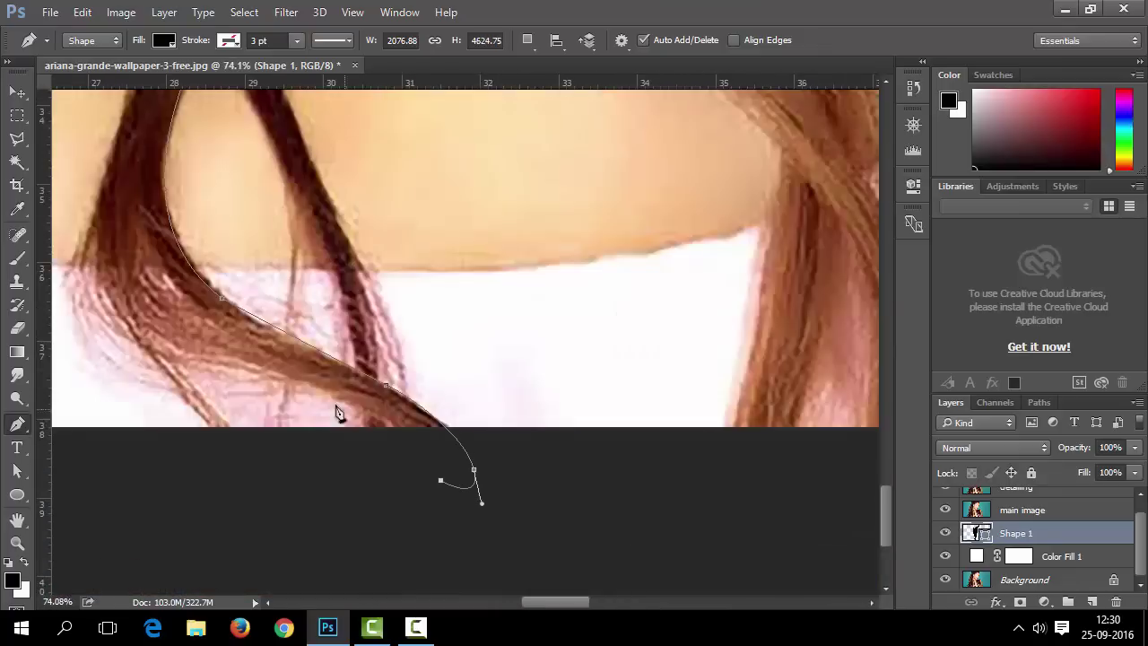
Outline the underside of the curled lock with jagged strand tips and a thin strand reaching below the photo.
click(195, 362)
click(251, 382)
click(187, 365)
click(178, 365)
click(250, 446)
click(277, 477)
drag(196, 400, 185, 385)
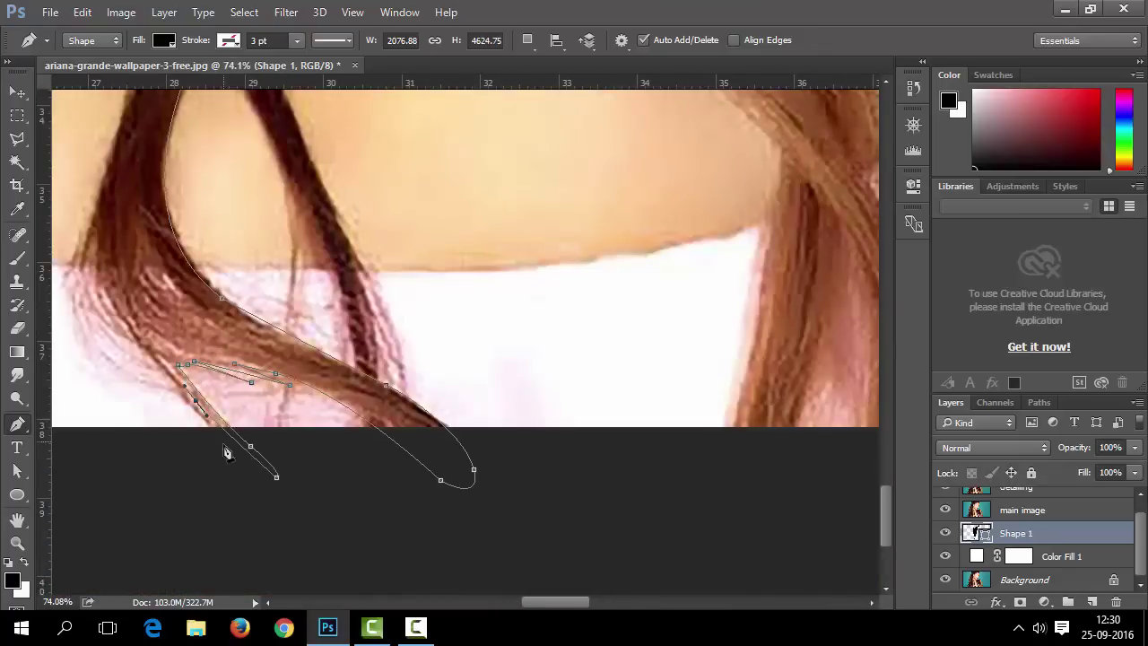
Add pointed strand tips along the outer side of the curled lock where it overlaps the white top.
drag(101, 275, 96, 264)
click(130, 346)
drag(98, 293, 91, 249)
click(109, 338)
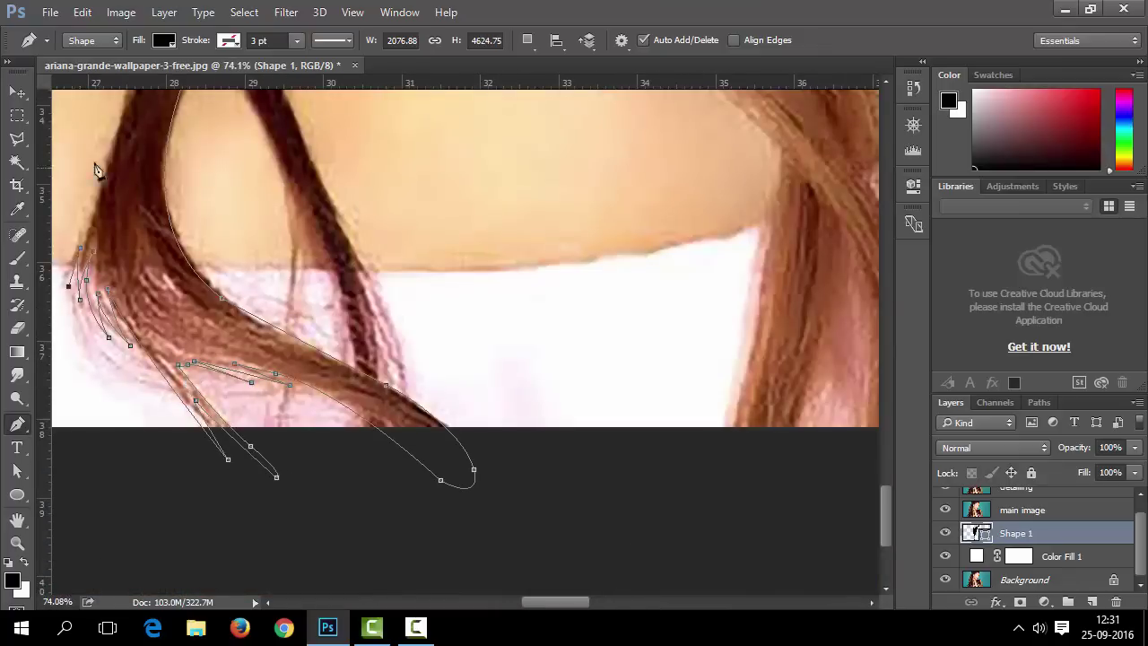
Trace the other edge of the thin lock back up across the necklace and turn into the skin gap above it.
scroll(97, 170, down, 3)
drag(102, 305, 113, 267)
drag(159, 148, 166, 111)
scroll(166, 111, down, 8)
scroll(440, 499, up, 3)
scroll(353, 213, up, 3)
click(353, 185)
drag(359, 251, 342, 242)
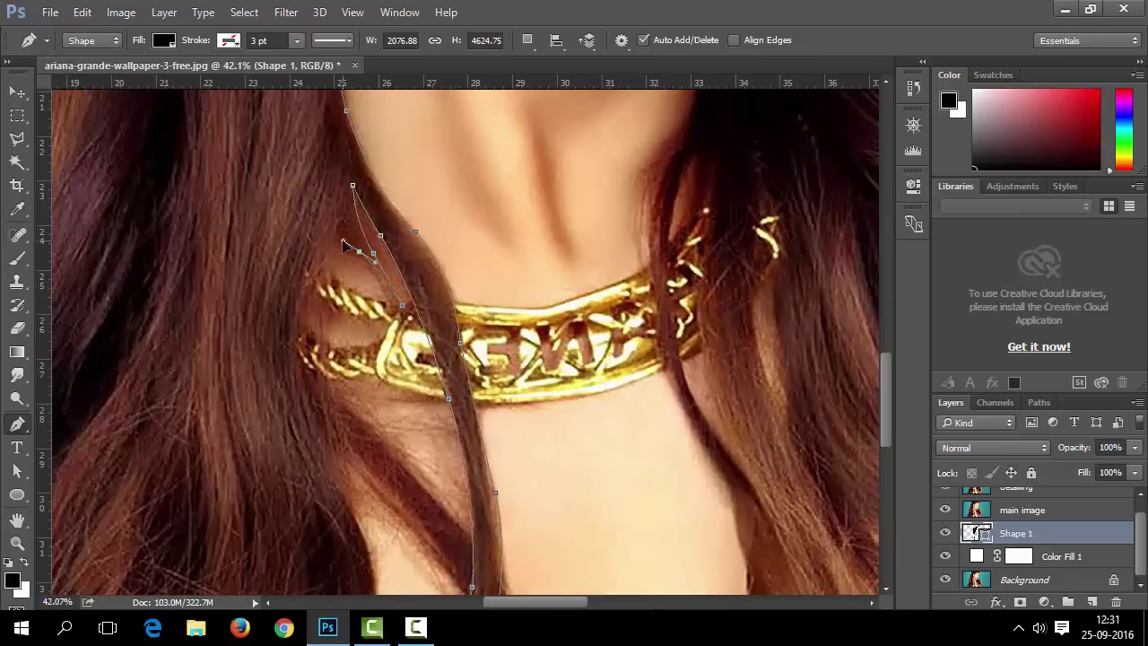
Trace the main hair mass down past the necklace to below the photo, then up into the pink gap between strands.
scroll(346, 485, down, 5)
scroll(349, 539, up, 4)
drag(393, 468, 342, 585)
click(341, 583)
scroll(318, 574, up, 2)
click(350, 536)
scroll(364, 392, up, 2)
drag(384, 329, 390, 307)
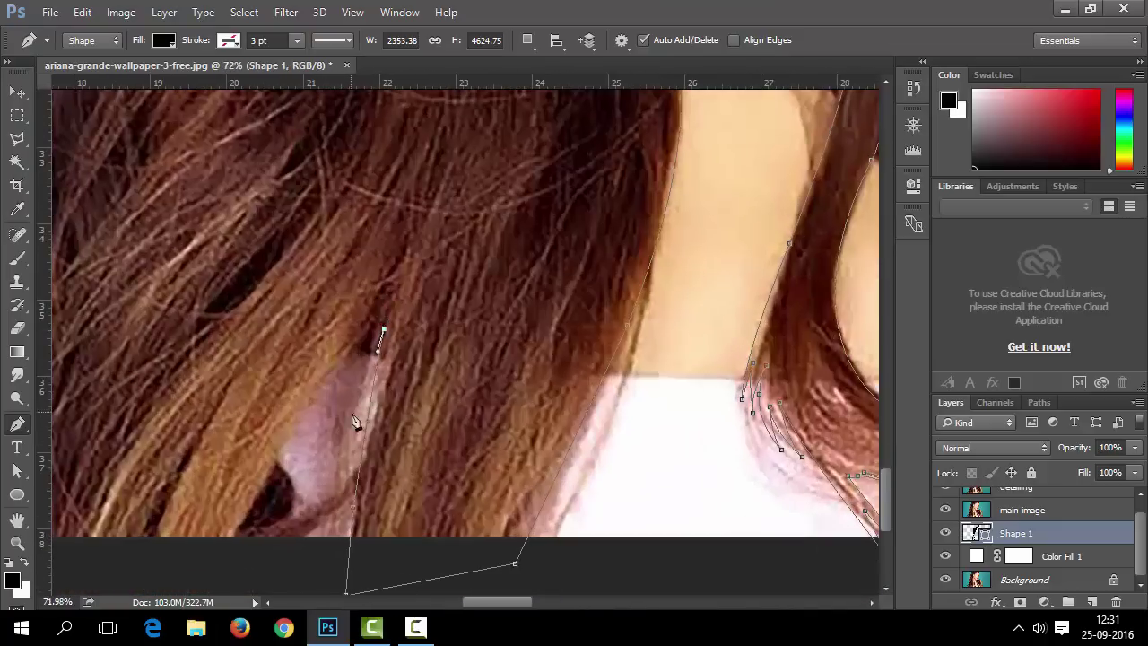
Run the path below the photo's bottom edge under the hair and up along the hair edge over the arm.
scroll(233, 539, down, 4)
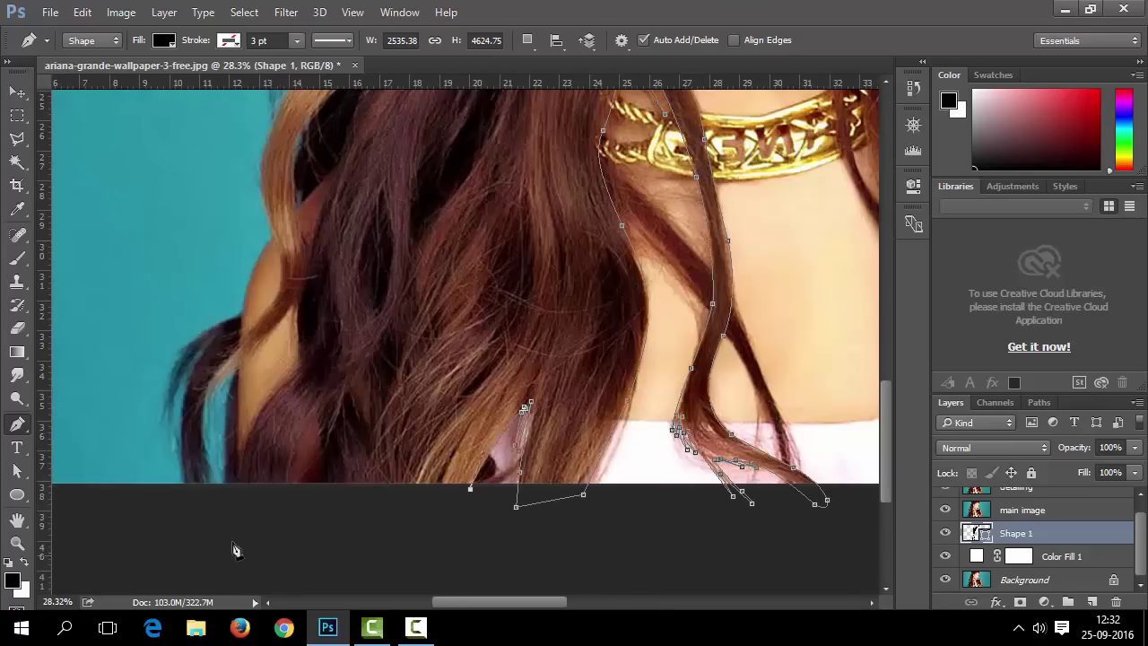
drag(294, 377, 359, 313)
alt+click(294, 376)
scroll(310, 341, down, 2)
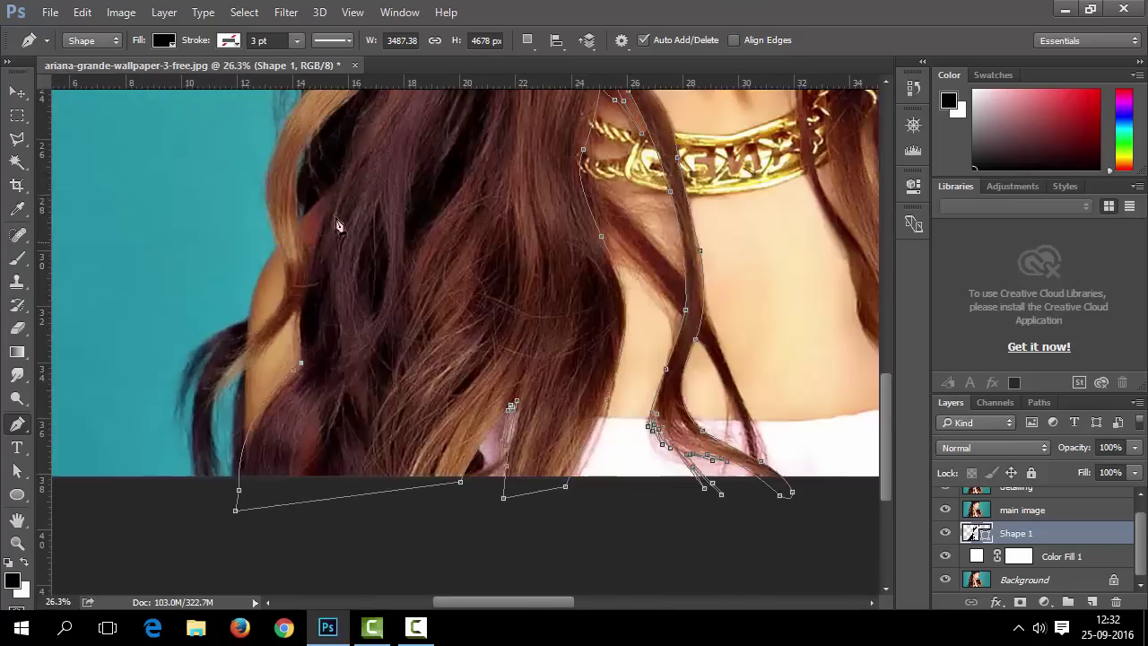
Trace up the hair edge from the arm, around the dark gap behind the wavy blonde lock and back down.
drag(335, 219, 377, 120)
scroll(386, 215, up, 3)
drag(389, 214, 394, 194)
scroll(269, 404, up, 3)
drag(228, 510, 257, 493)
scroll(256, 495, down, 1)
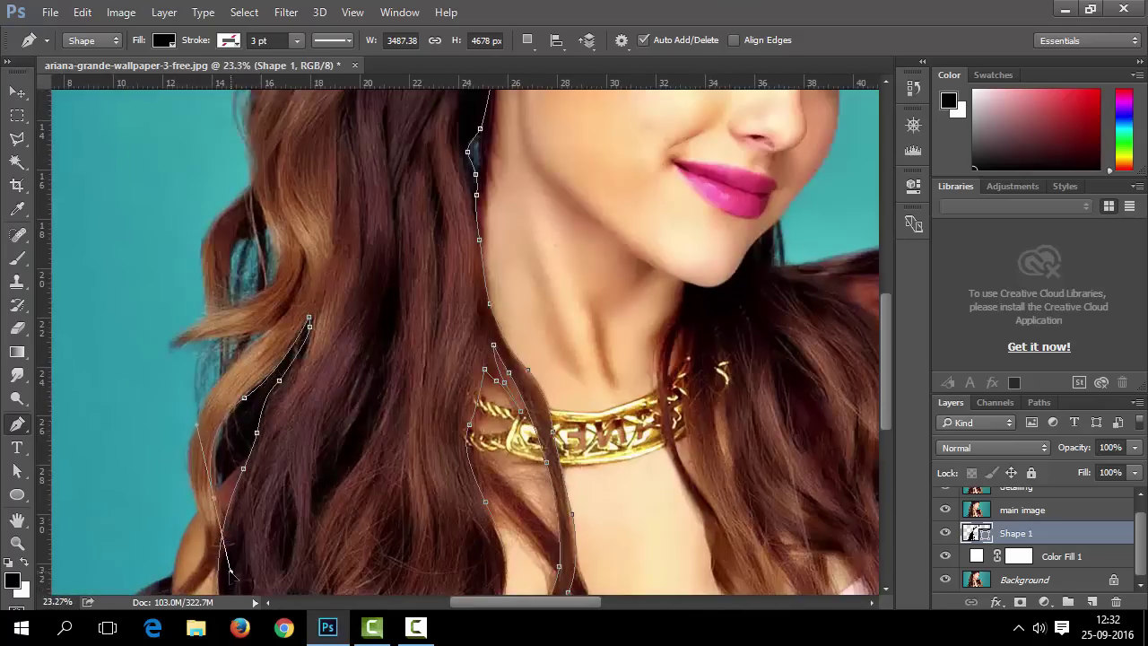
Outline the blonde lock's end over the arm with closely spaced zigzag points for its wispy tips.
scroll(256, 521, up, 4)
scroll(253, 525, up, 2)
scroll(255, 516, down, 5)
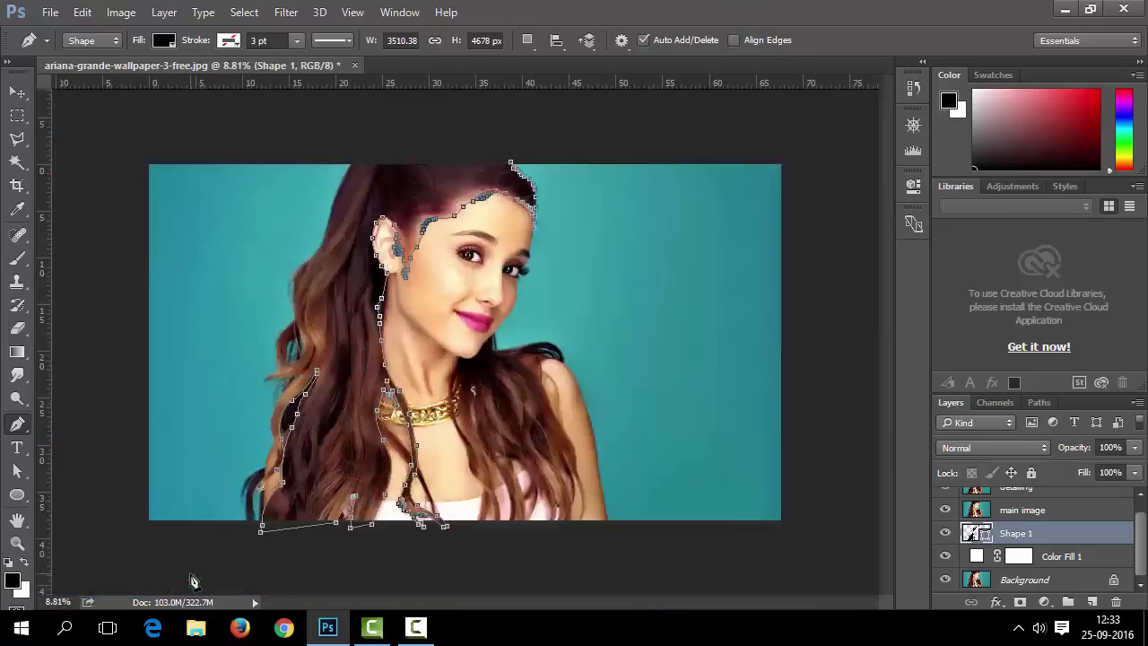
scroll(254, 430, up, 5)
drag(224, 342, 212, 372)
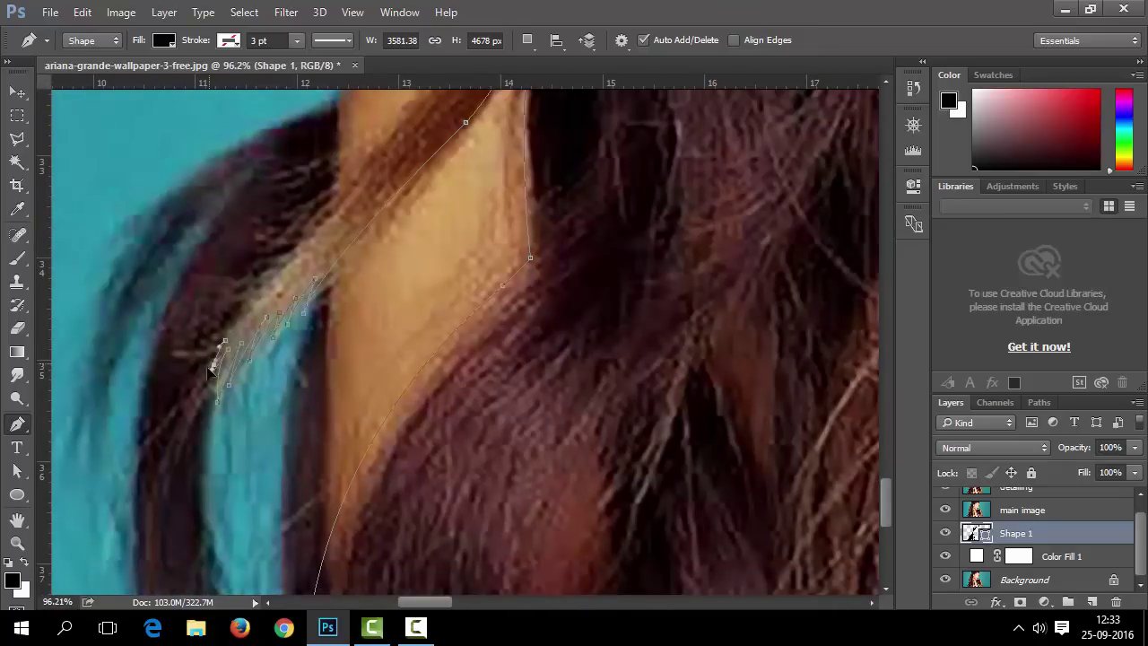
click(224, 320)
click(263, 289)
click(239, 298)
click(277, 278)
click(250, 285)
click(284, 265)
click(259, 270)
scroll(336, 238, down, 2)
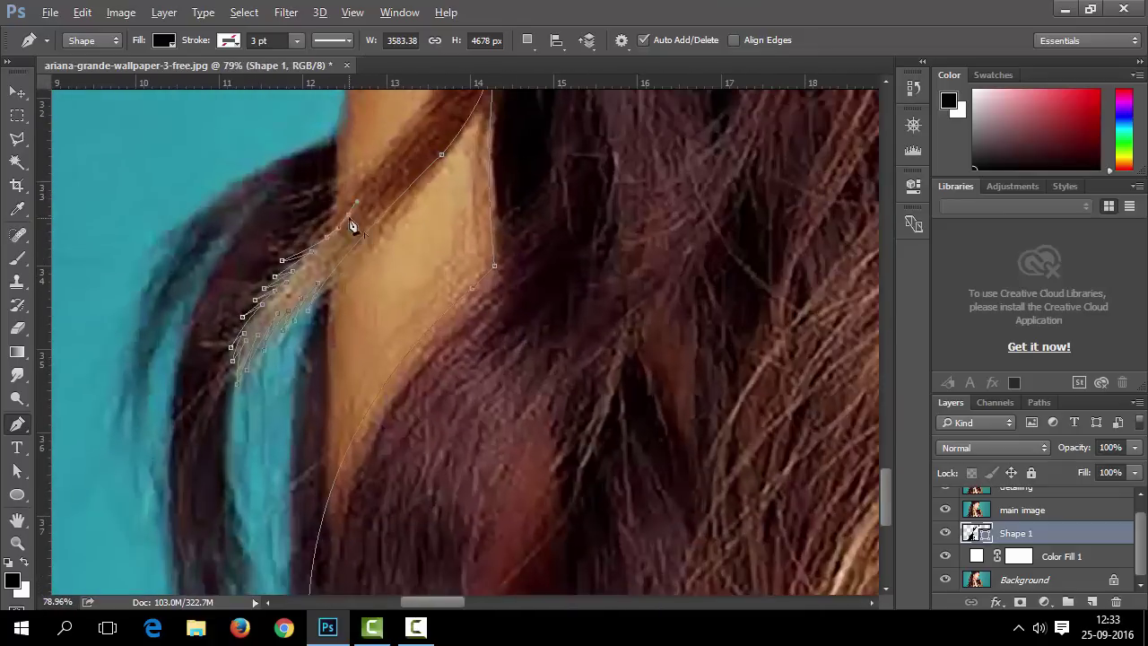
Trace up the outer edge of the wavy blonde lock and around the jagged tip of the strand flicking outward.
scroll(296, 247, down, 6)
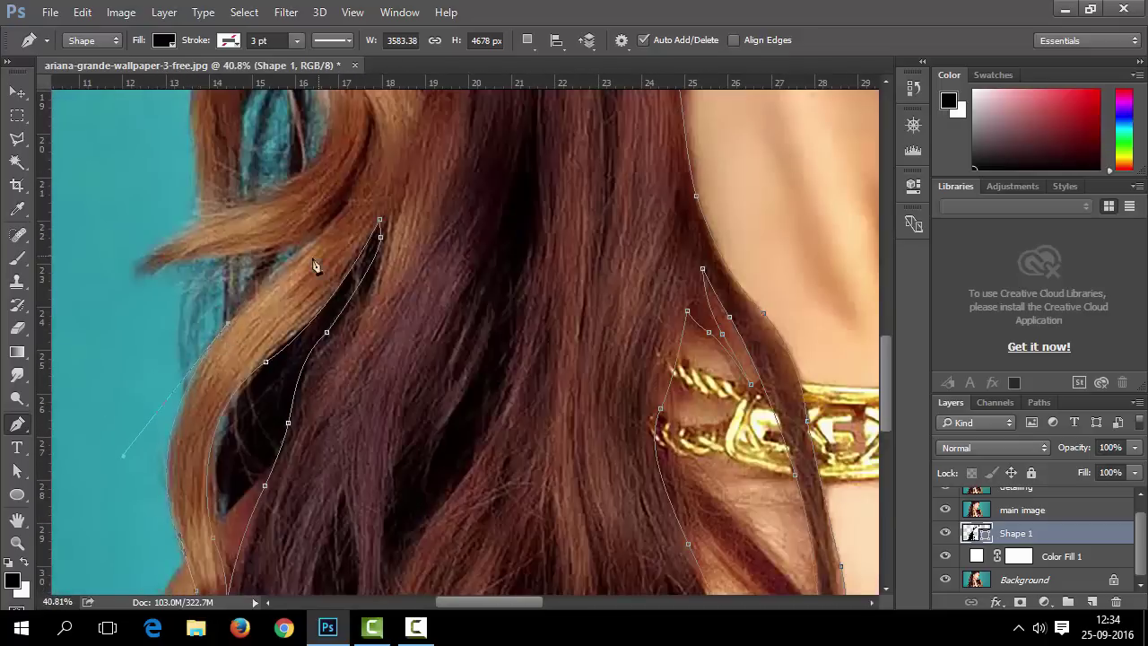
scroll(170, 280, up, 6)
click(160, 248)
click(114, 266)
drag(162, 242, 170, 239)
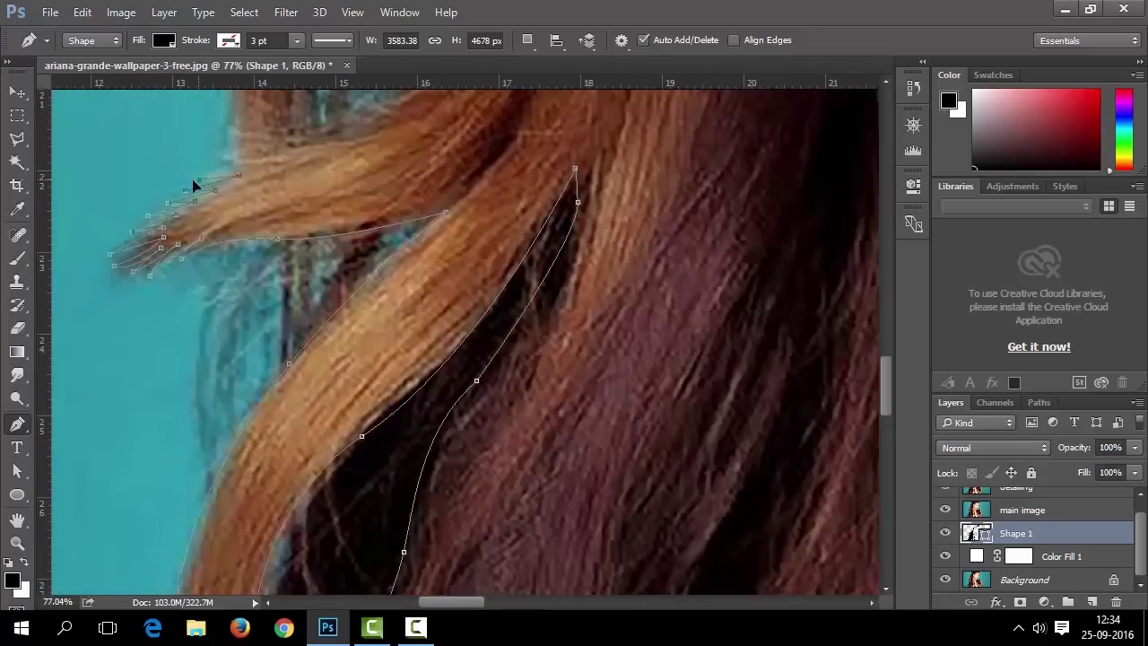
scroll(329, 144, down, 2)
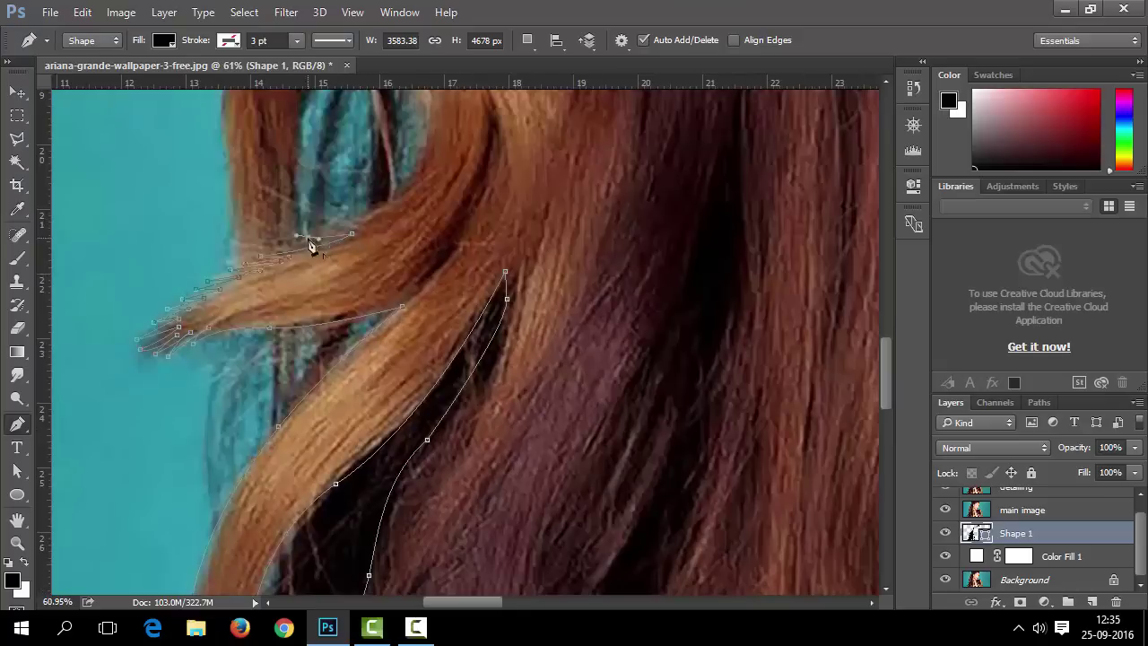
Finish the spiky zigzag points along the upper edge of the outward-flicking strand up to the main hair.
click(310, 240)
click(353, 235)
click(329, 228)
click(363, 225)
scroll(410, 242, down, 4)
Continue the path up the hair's outer edge from the flicking strand toward the crown of the head.
drag(422, 165, 412, 120)
drag(233, 331, 229, 312)
scroll(252, 137, up, 2)
click(212, 254)
drag(243, 178, 264, 172)
scroll(264, 173, up, 3)
click(267, 263)
click(293, 206)
click(325, 102)
Arch the path above the photo's upper edge over the crown and close it at its starting point above the forehead.
scroll(296, 269, up, 3)
scroll(276, 458, down, 1)
drag(400, 131, 487, 89)
scroll(392, 392, down, 3)
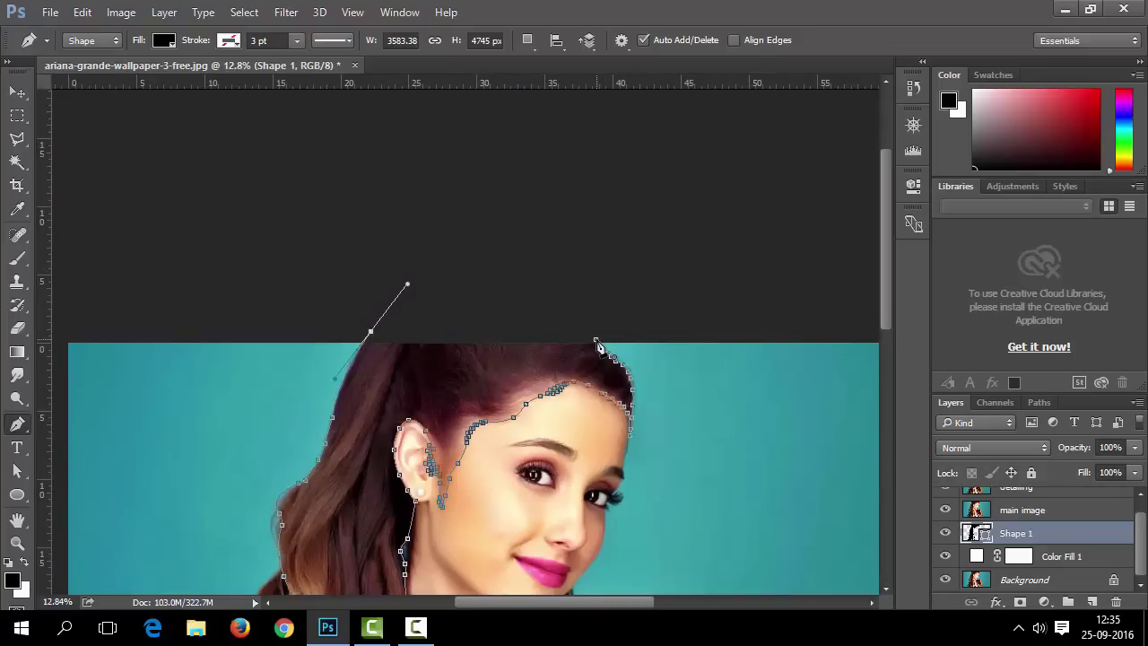
click(598, 346)
scroll(466, 359, down, 3)
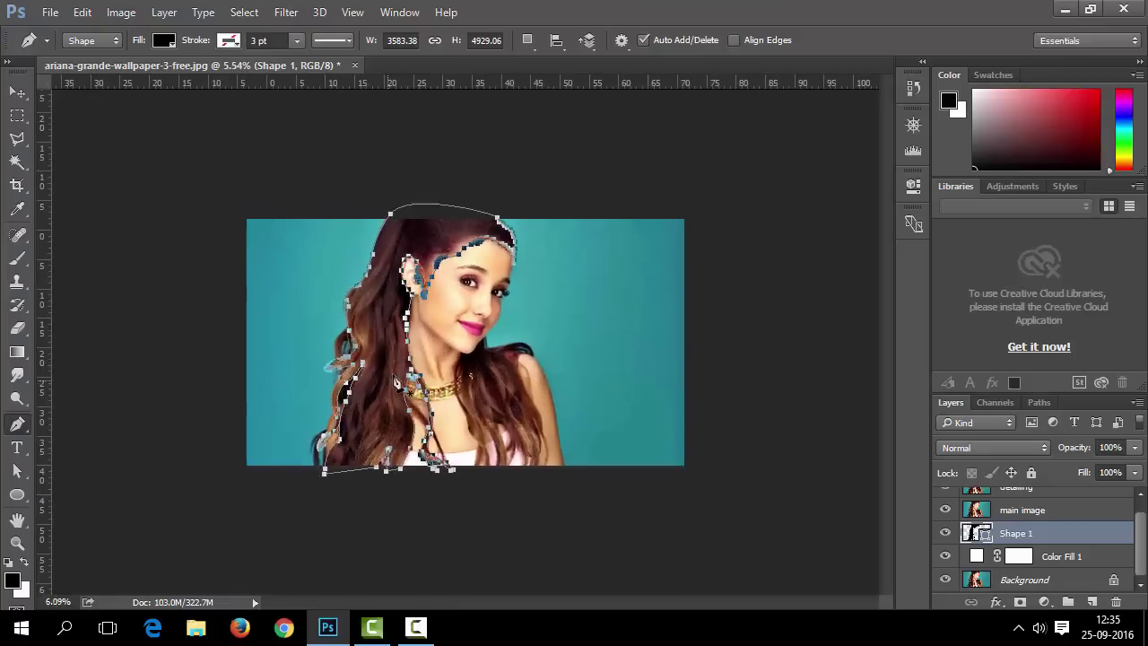
Hide the detailing and main image layers, deselect the path, and inspect the black hair silhouette and its spiky strand tips.
scroll(260, 424, up, 3)
scroll(397, 422, up, 1)
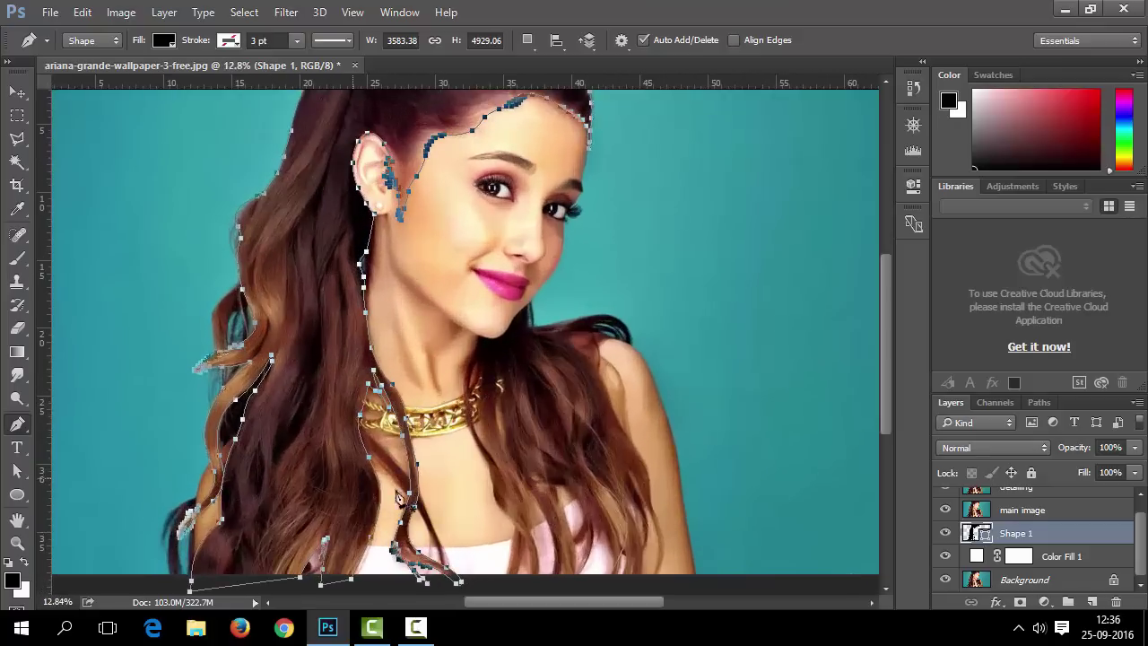
scroll(946, 509, up, 1)
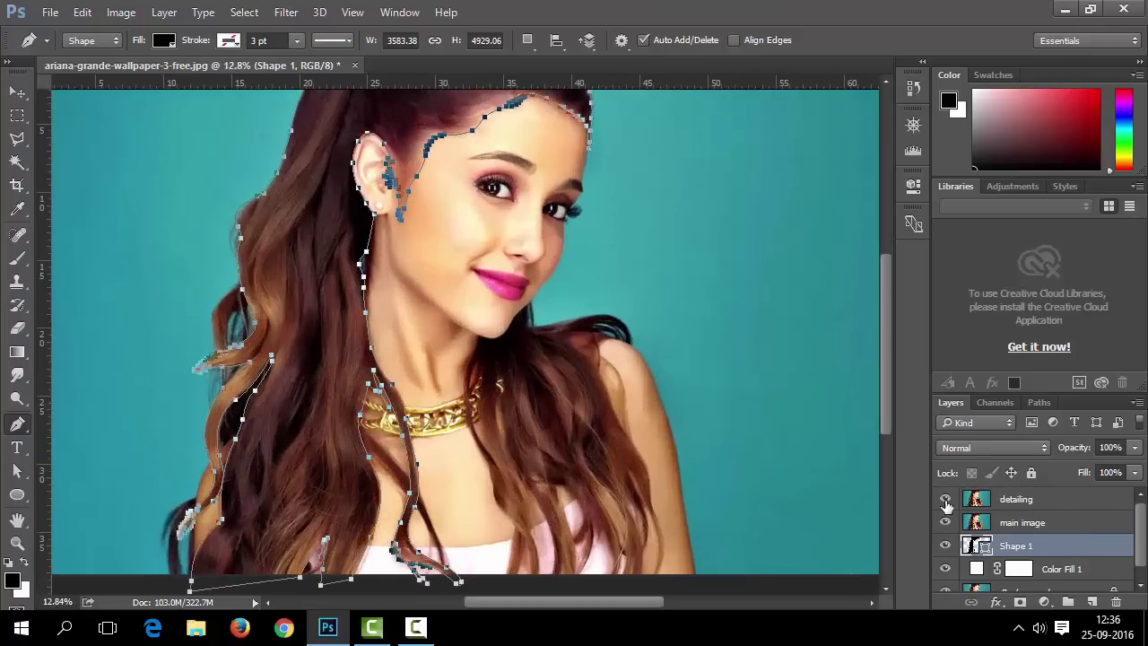
click(946, 523)
scroll(448, 474, down, 2)
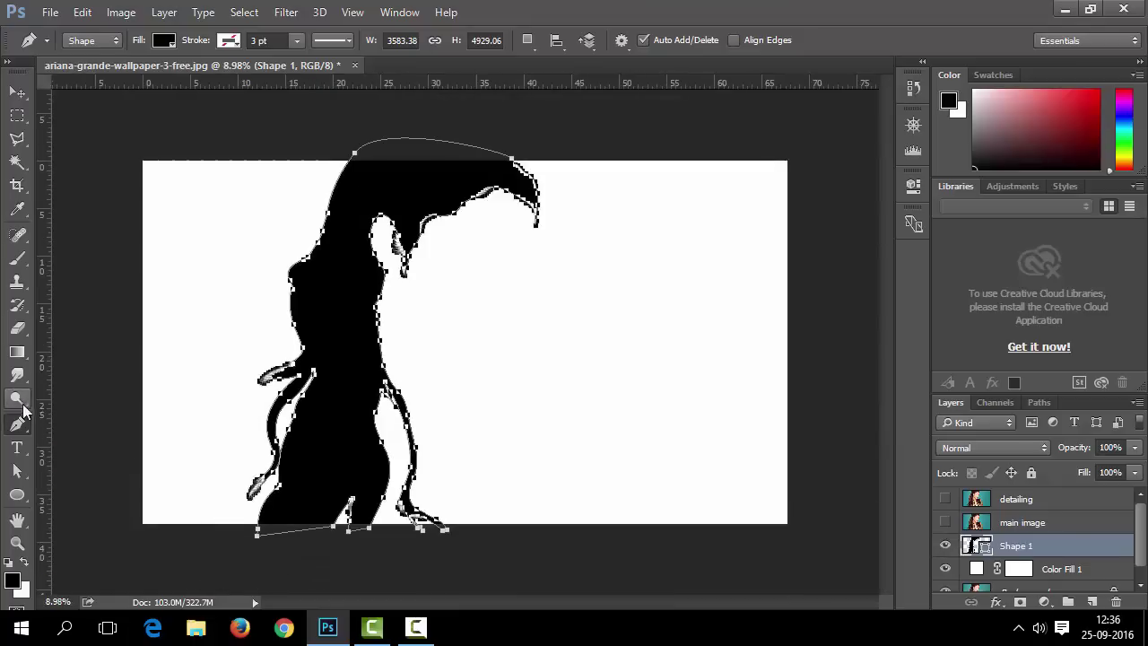
click(16, 471)
click(545, 363)
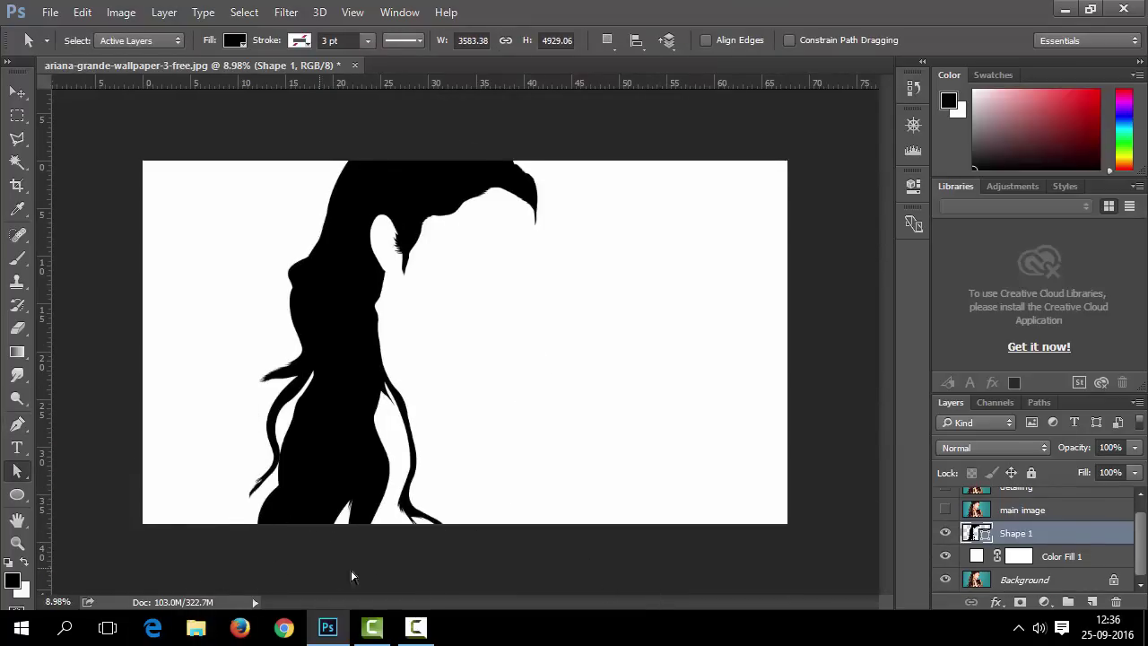
scroll(57, 302, up, 7)
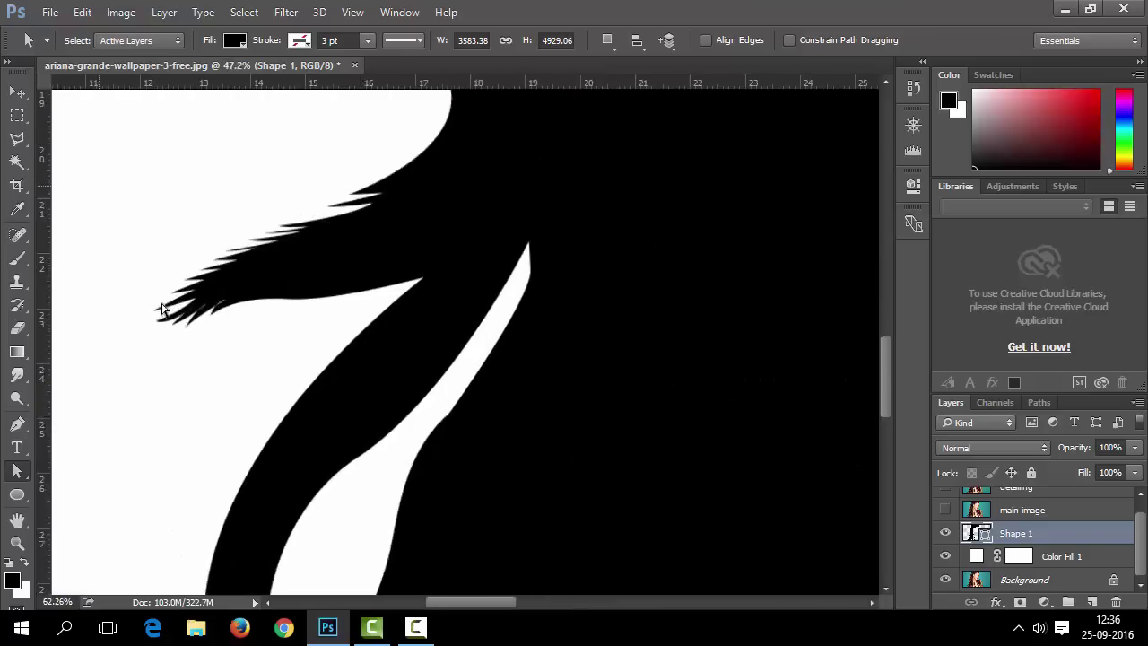
scroll(165, 311, down, 7)
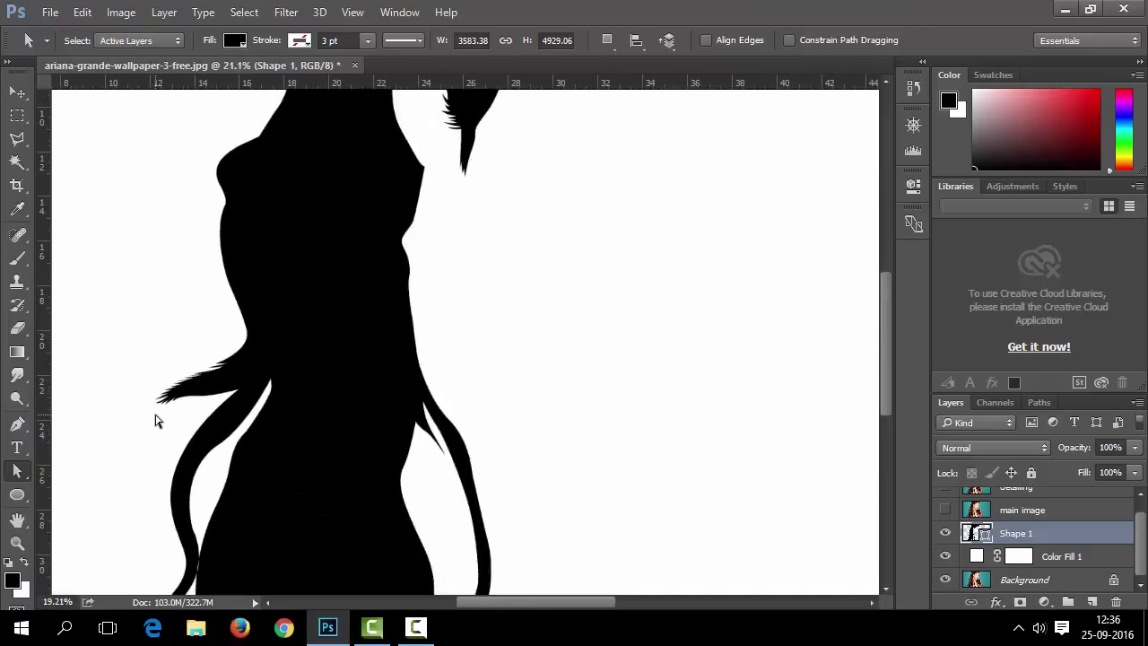
scroll(141, 445, down, 1)
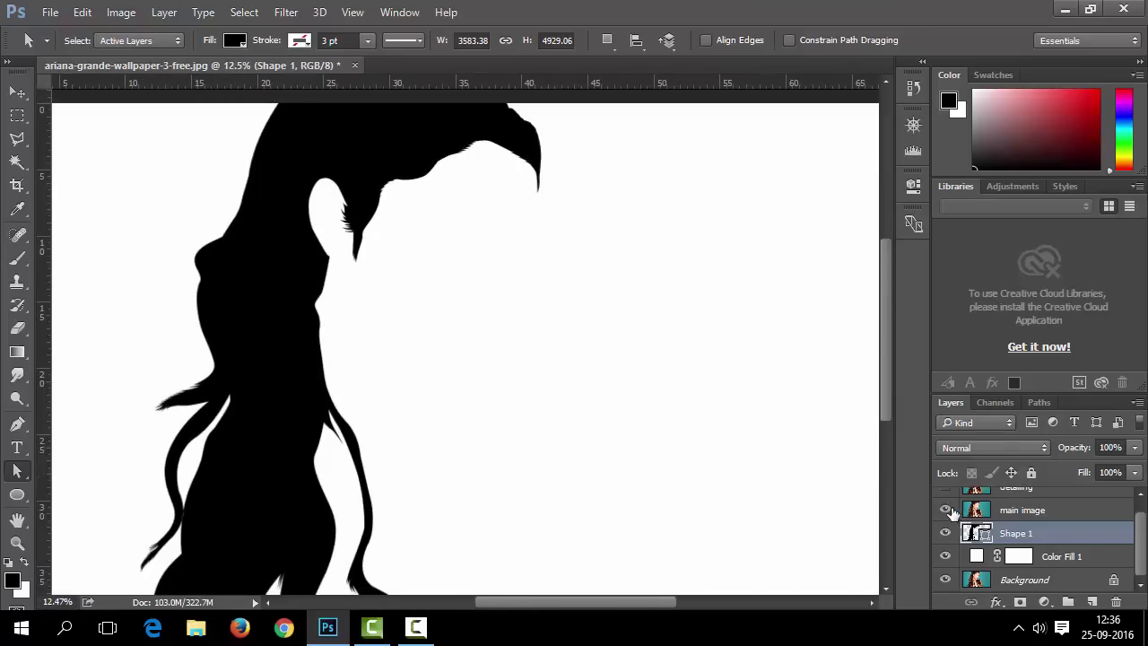
Show the main image layer again, select the hair path, and set the Pen tool's path operation to Combine Shapes.
click(948, 510)
click(16, 423)
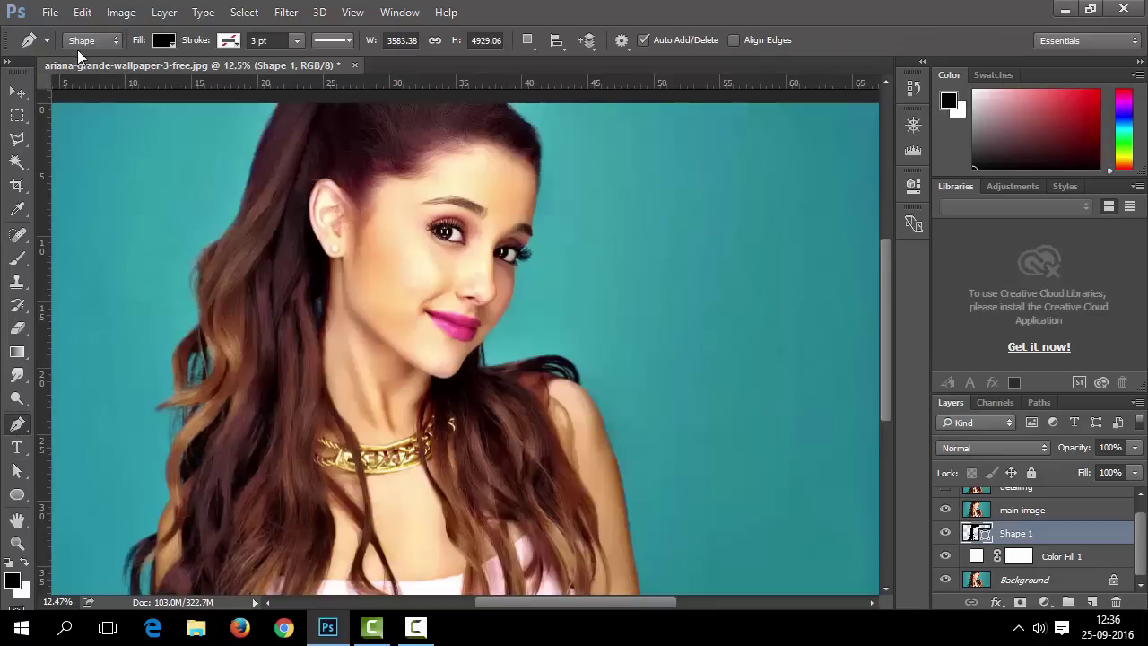
click(529, 40)
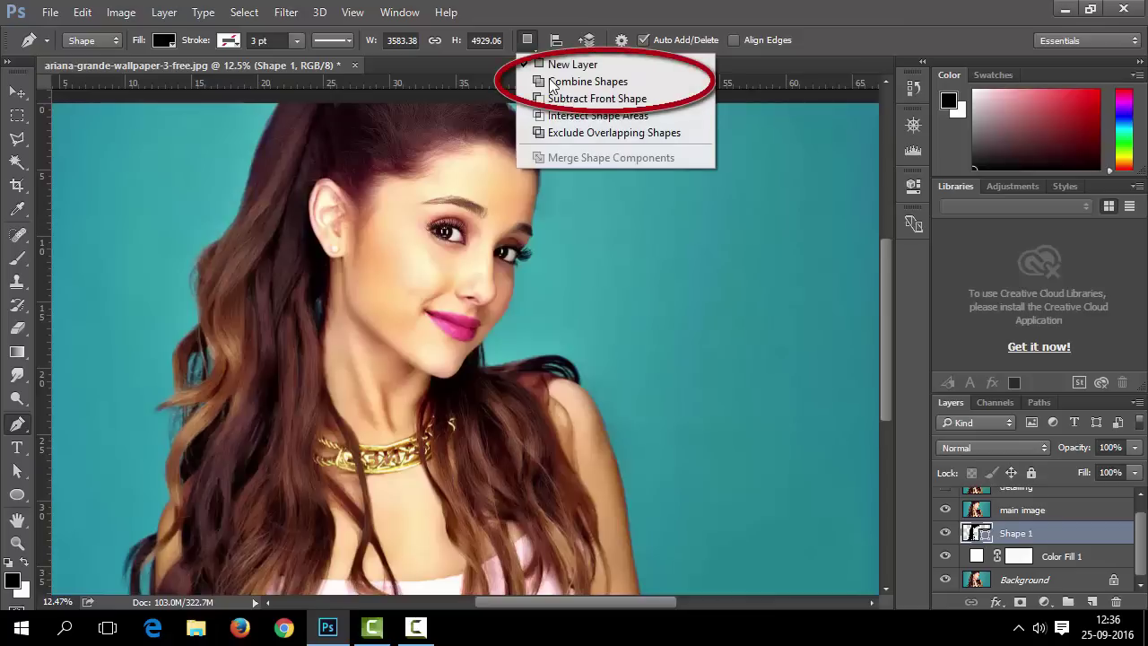
click(554, 82)
scroll(846, 461, down, 1)
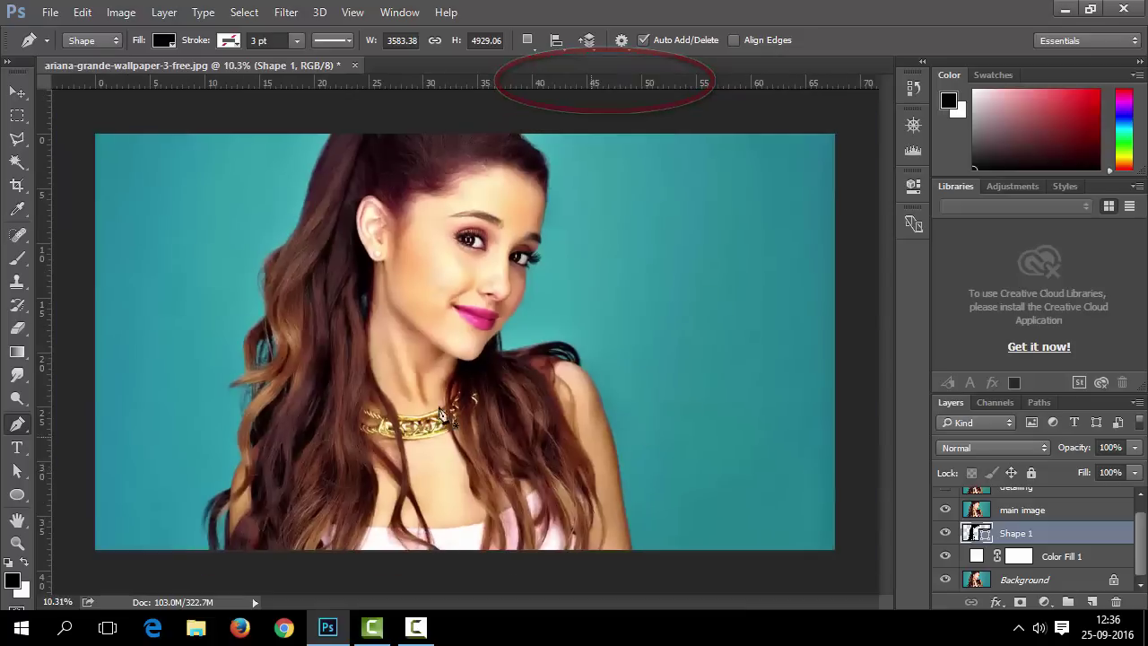
click(17, 470)
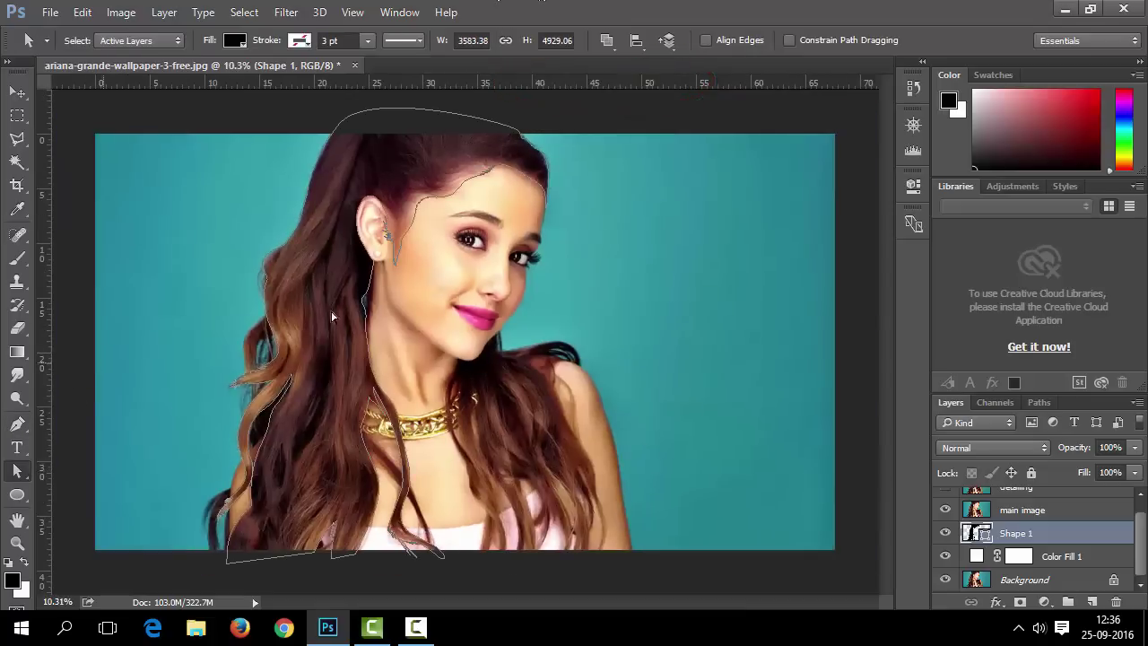
click(410, 230)
click(16, 424)
click(526, 40)
click(550, 82)
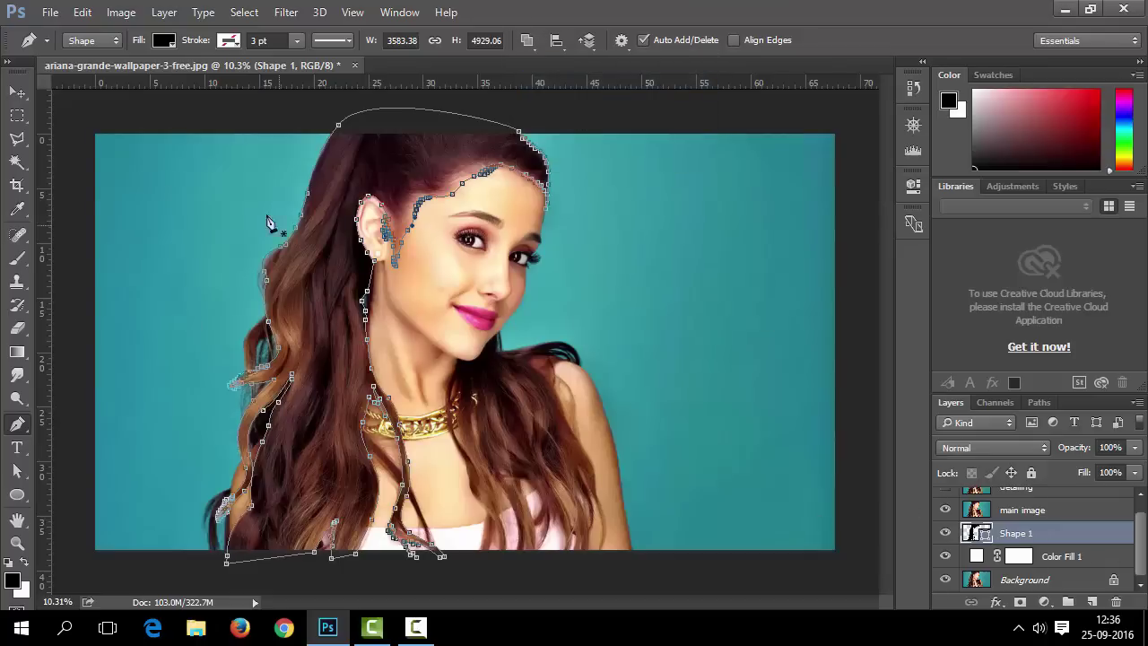
Trace the thin strand crossing the gap and the curled lock around that gap, above the flicking strand, as combined paths.
scroll(288, 371, up, 5)
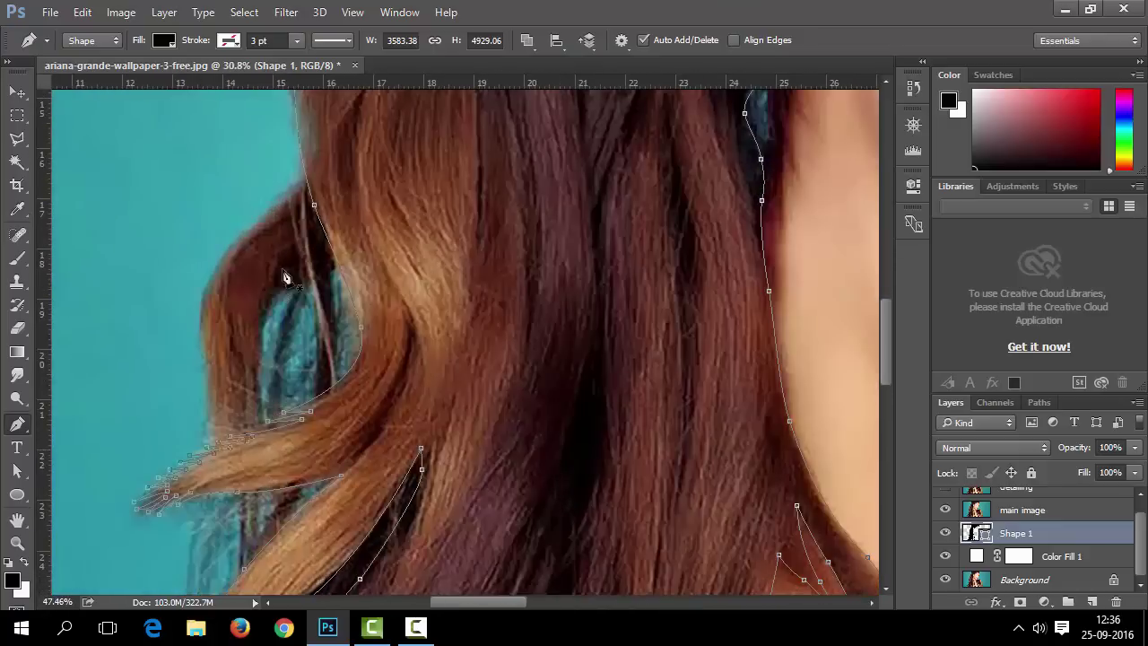
drag(299, 227, 305, 274)
click(336, 395)
click(320, 151)
click(325, 166)
drag(202, 294, 262, 322)
click(271, 460)
drag(303, 278, 343, 265)
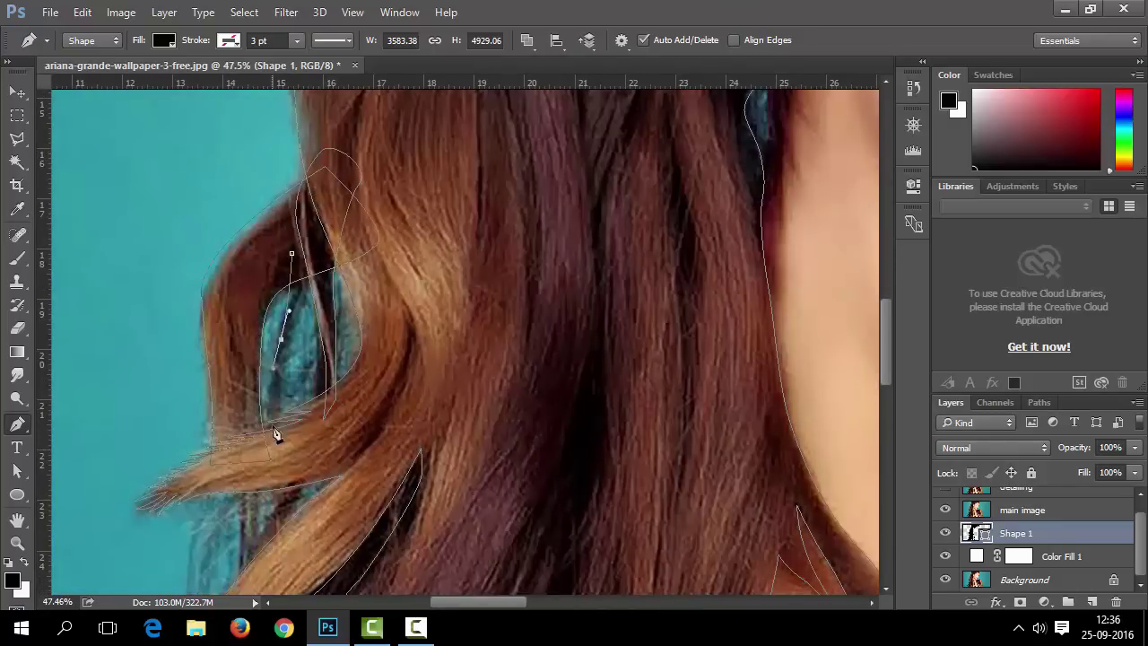
Outline the thin strands below the flicking strand and the dark hair behind the wavy blonde lock.
scroll(303, 453, down, 3)
scroll(302, 453, up, 3)
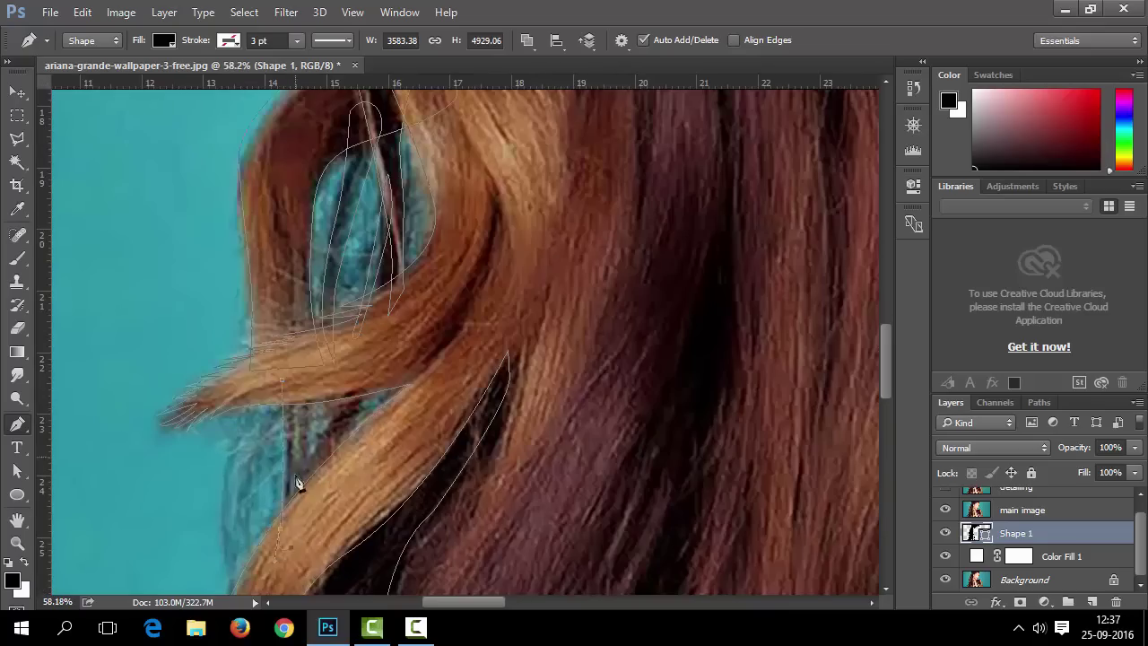
scroll(302, 479, down, 1)
drag(313, 461, 272, 264)
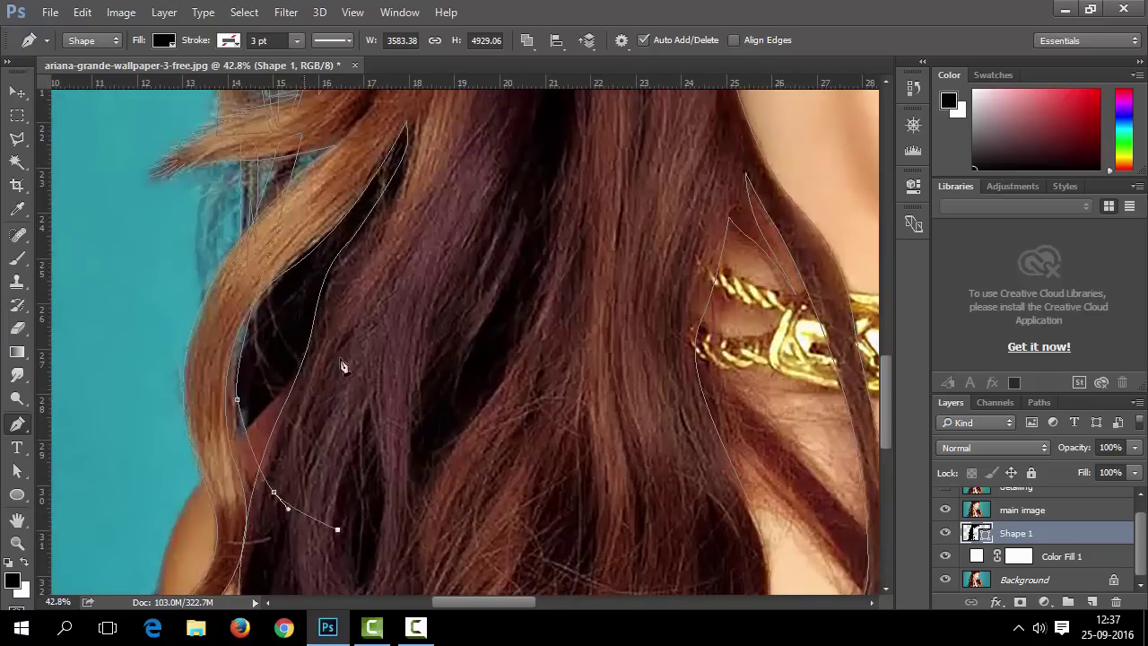
scroll(308, 469, up, 1)
scroll(305, 311, up, 1)
scroll(305, 311, down, 3)
scroll(228, 462, up, 3)
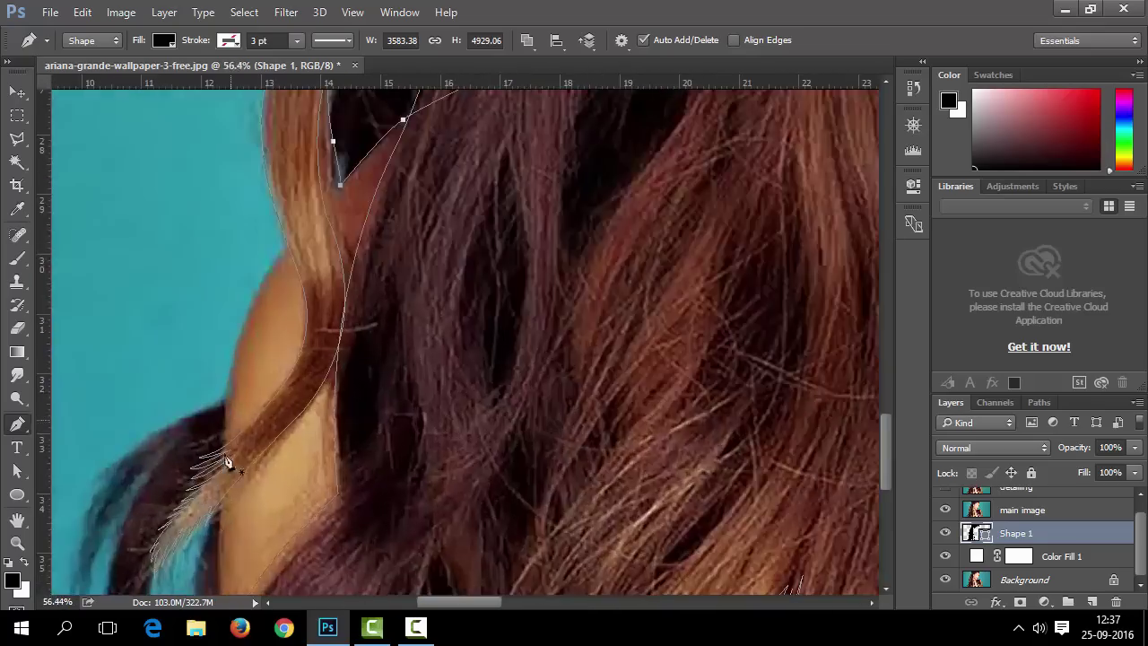
Trace the inner edge of the dark lock outside the arm, from the blonde wisps down toward the photo's bottom edge.
scroll(226, 413, down, 1)
drag(177, 562, 165, 453)
scroll(166, 453, up, 1)
click(165, 437)
drag(172, 514, 185, 558)
scroll(170, 535, up, 2)
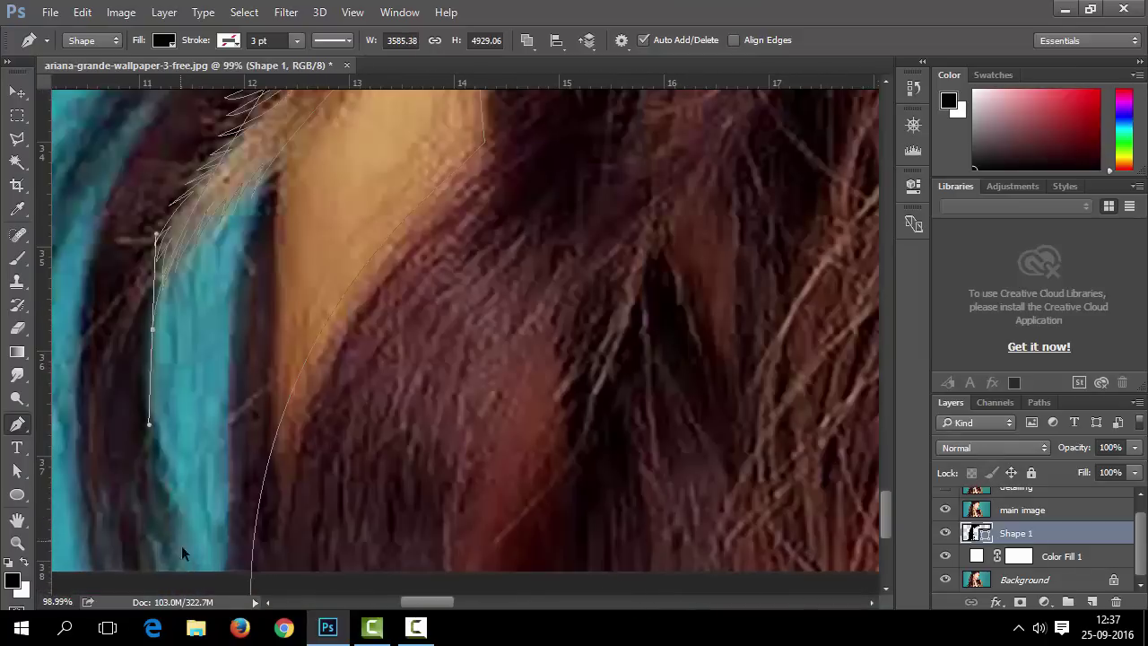
click(151, 536)
Outline the dark lock's lower end and wispy outer edge back to the arm, and hide the main image layer for checking.
scroll(167, 583, down, 2)
scroll(122, 429, up, 1)
drag(110, 520, 123, 462)
scroll(122, 429, down, 1)
scroll(144, 434, up, 1)
scroll(145, 438, down, 1)
scroll(153, 422, up, 3)
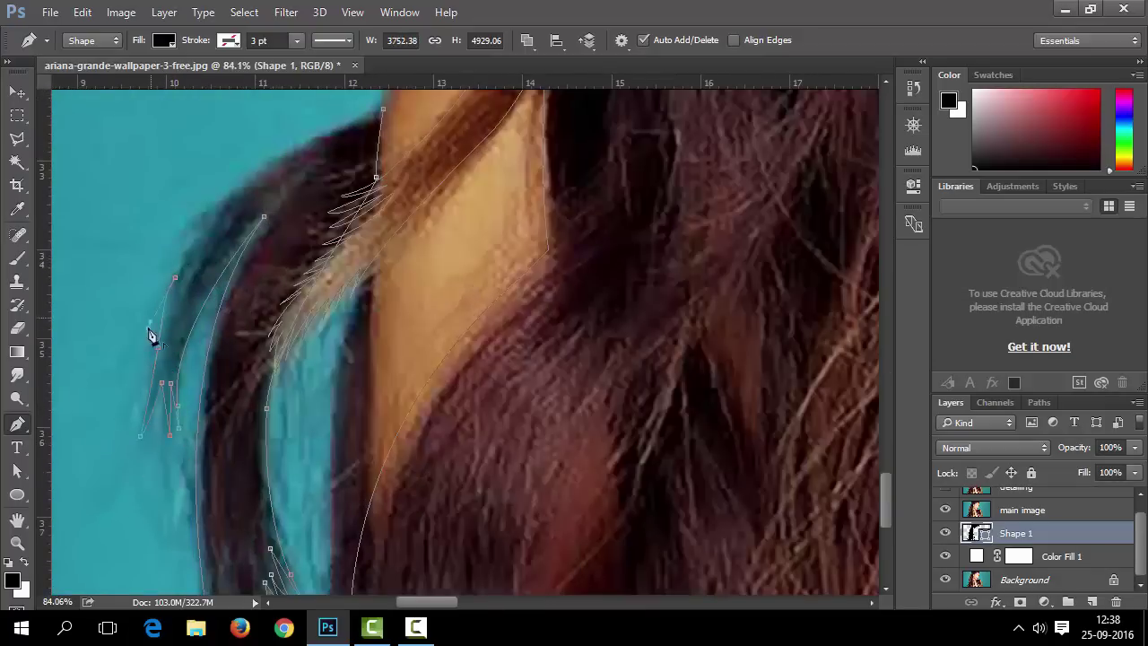
scroll(160, 272, down, 10)
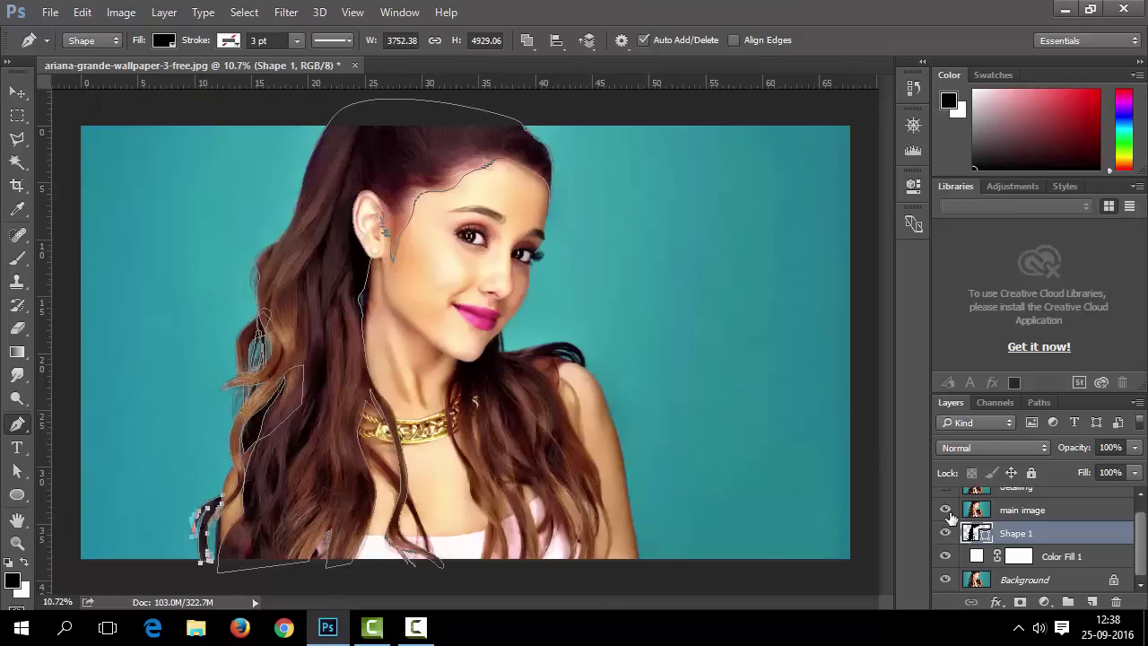
click(946, 510)
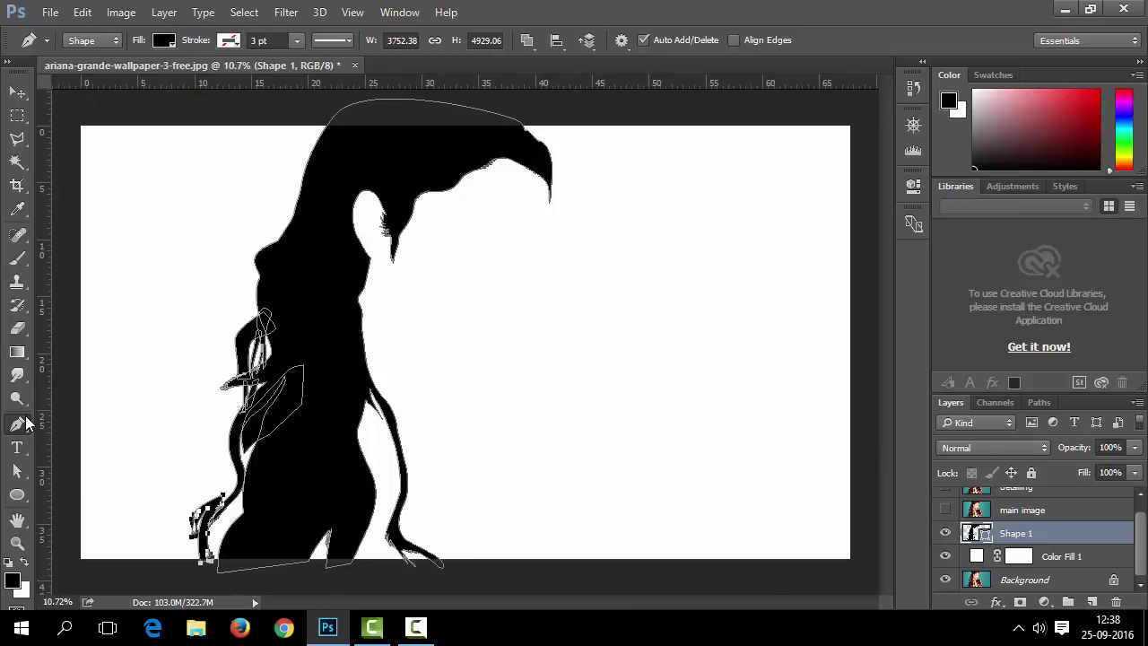
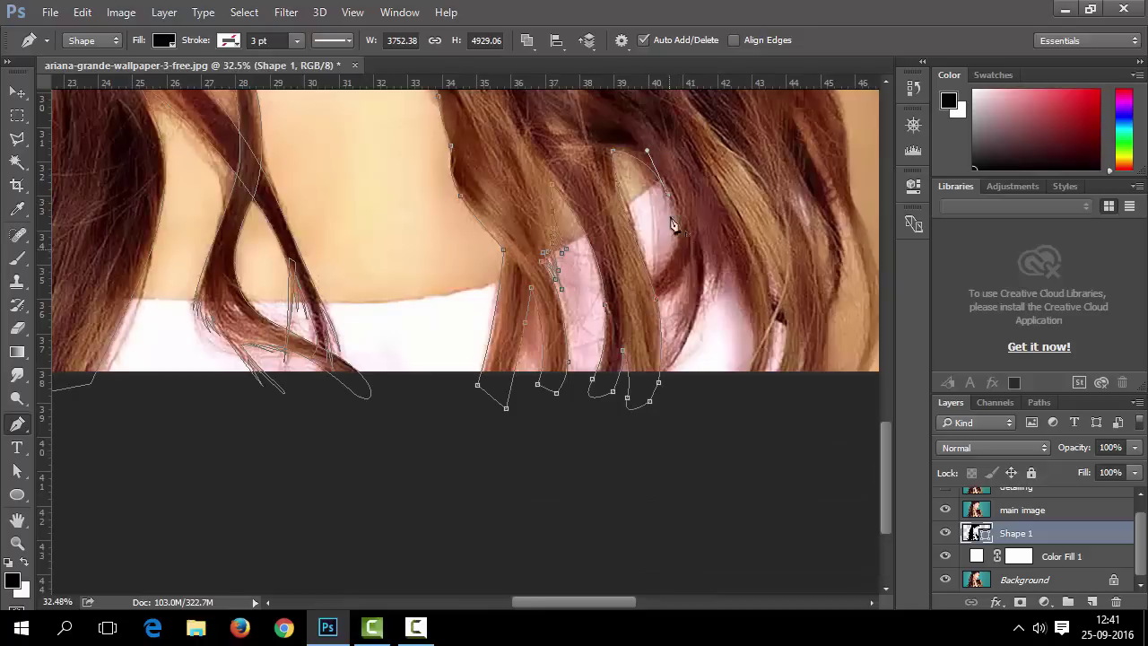
Trace the wispy strand over the white top down to the photo's bottom edge and back up its outer edge.
scroll(689, 282, up, 5)
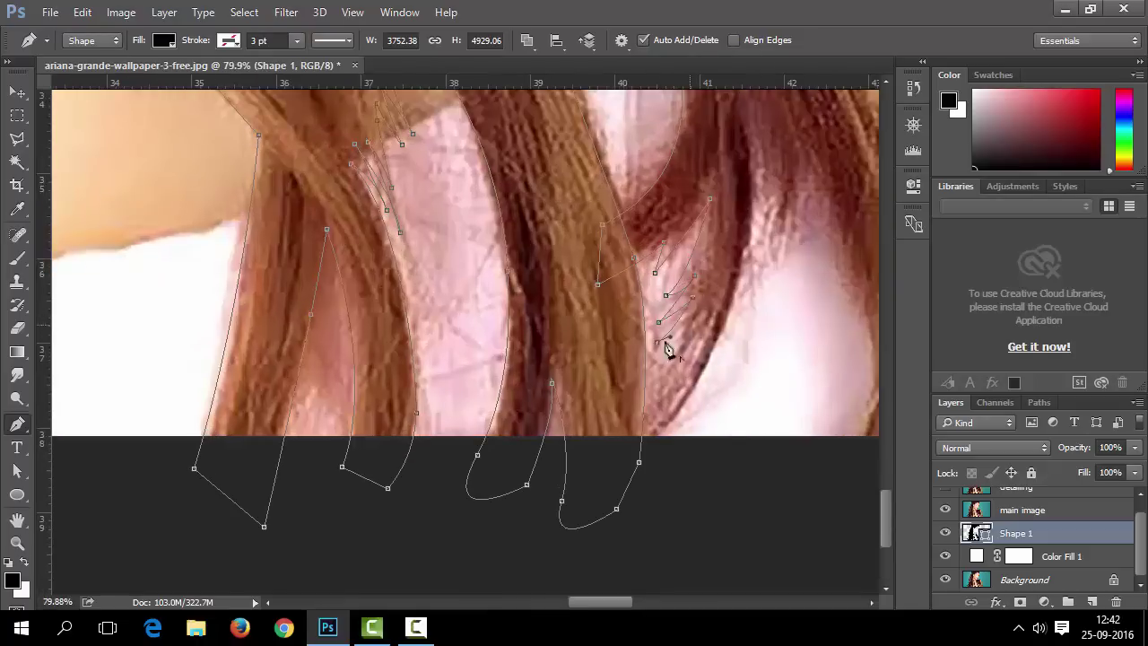
click(648, 439)
drag(734, 296, 757, 207)
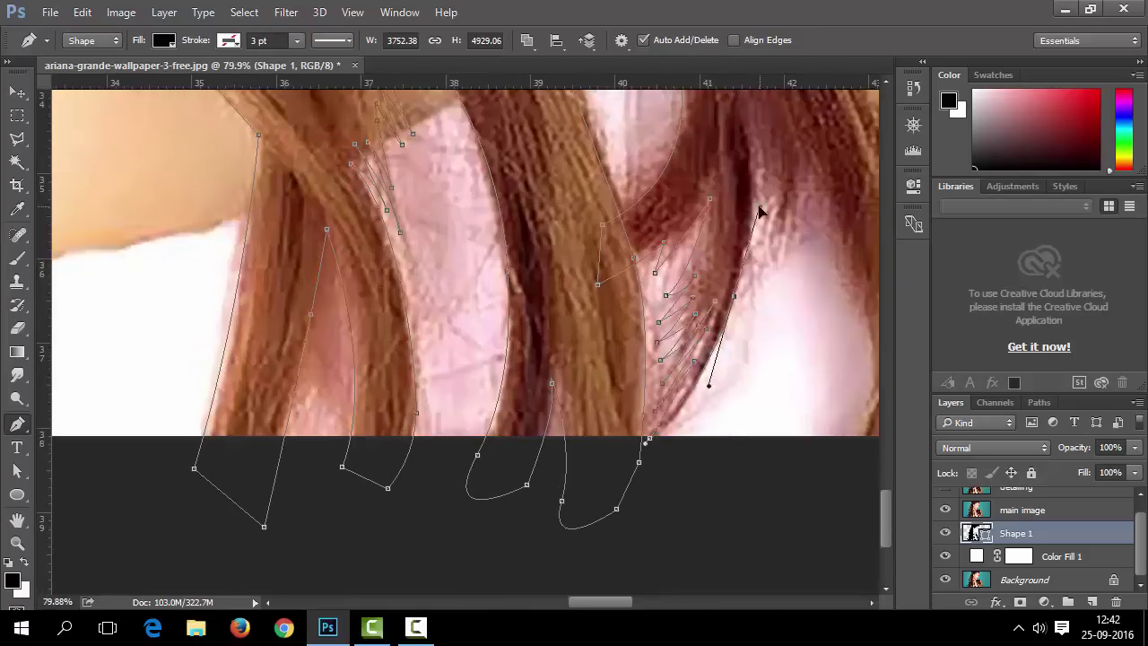
scroll(720, 309, down, 5)
Add closely spaced zigzag points for the short wisps hanging over the white top beside that strand.
scroll(720, 310, up, 6)
click(718, 203)
click(718, 283)
click(729, 217)
click(726, 297)
click(745, 233)
drag(733, 297, 760, 261)
Curve the path down the next strand's inner edge beside the white top to below the photo's bottom edge.
scroll(762, 255, down, 1)
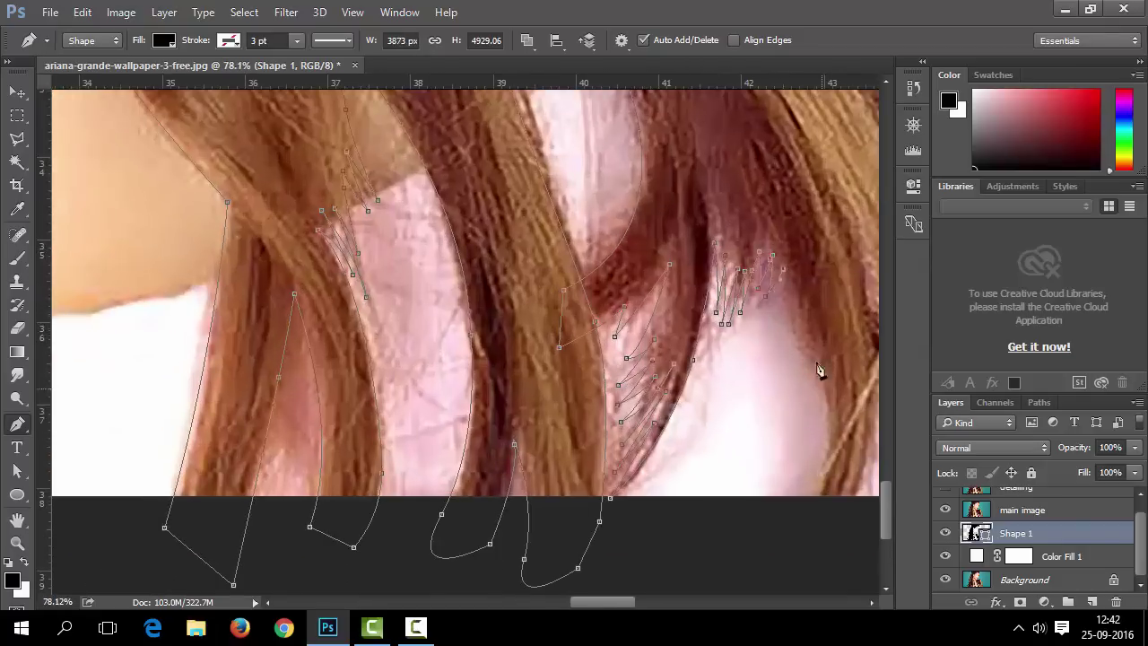
scroll(827, 476, down, 1)
drag(807, 434, 759, 527)
alt+click(807, 433)
scroll(746, 496, down, 10)
scroll(606, 540, up, 10)
click(546, 527)
Outline the narrow gap between the two neighbouring strand ends at the photo's bottom edge.
drag(572, 467, 576, 441)
drag(568, 540, 567, 549)
click(583, 404)
click(574, 316)
click(602, 438)
click(598, 538)
Trace the jagged wisps and the gap where the outermost strand separates from the hair near the arm.
scroll(660, 549, down, 6)
click(669, 557)
click(661, 417)
scroll(669, 433, up, 3)
click(682, 441)
click(663, 536)
click(629, 255)
drag(692, 371, 709, 418)
Loop the path below the photo's bottom edge and up the outer edge of the outermost strand along the arm.
scroll(709, 426, down, 2)
drag(597, 504, 567, 603)
click(573, 501)
drag(624, 381, 621, 353)
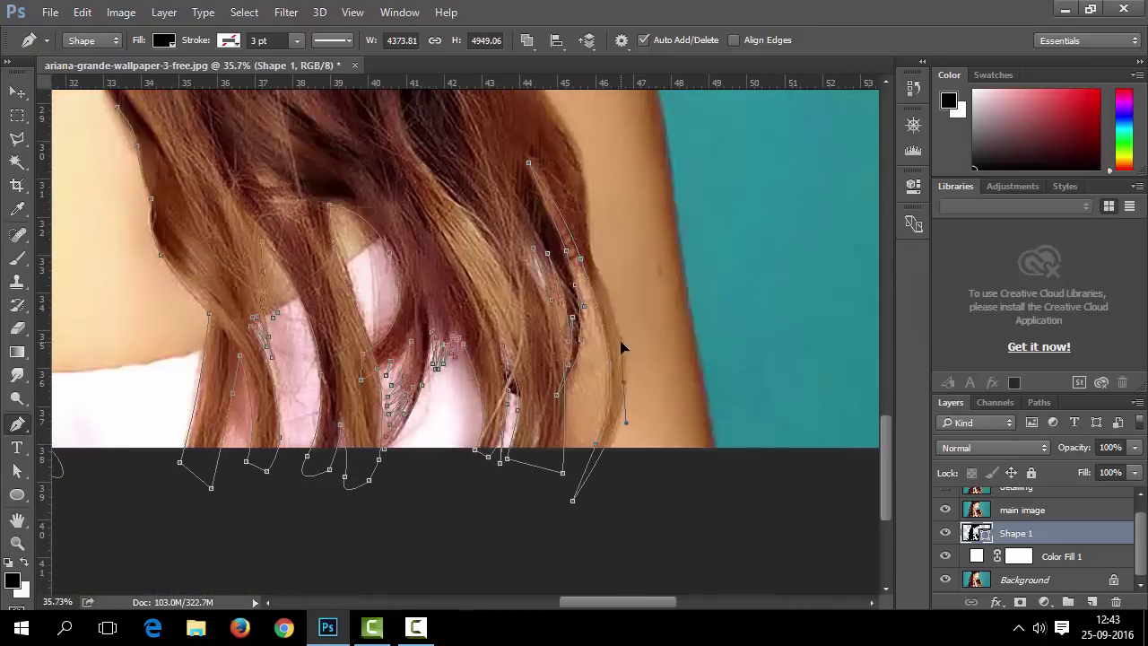
drag(594, 262, 588, 236)
Trace the hair edge up along the upper arm and around the top of the bare shoulder.
scroll(610, 269, up, 4)
scroll(618, 280, down, 4)
click(551, 453)
scroll(525, 406, up, 2)
drag(515, 352, 512, 320)
alt+click(515, 352)
drag(447, 243, 530, 279)
scroll(587, 395, down, 2)
scroll(529, 278, up, 2)
Outline the thin strands curling over the shoulder, including the narrow background gaps between them.
click(574, 225)
click(594, 242)
click(578, 214)
click(510, 193)
drag(601, 244, 641, 319)
alt+click(601, 244)
drag(577, 199, 614, 264)
click(616, 252)
scroll(626, 260, up, 5)
click(617, 251)
scroll(582, 235, down, 4)
Trace the upper edge of the shoulder curl back toward the neck and up to the jaw.
drag(528, 133, 332, 165)
drag(271, 171, 241, 178)
scroll(219, 180, up, 4)
click(238, 146)
scroll(238, 148, down, 2)
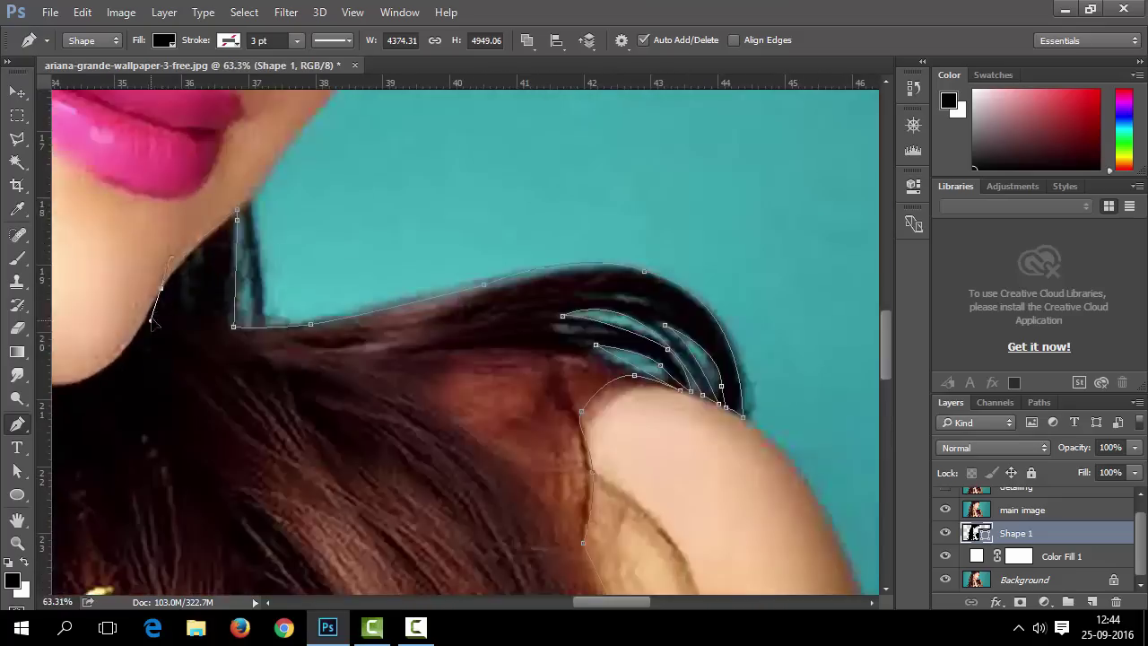
Follow the jaw around under the chin and down the neck to complete the outline of the hair on that side.
drag(479, 359, 466, 377)
scroll(476, 386, up, 8)
drag(402, 431, 364, 456)
click(267, 473)
click(192, 441)
scroll(257, 494, down, 10)
scroll(261, 500, up, 3)
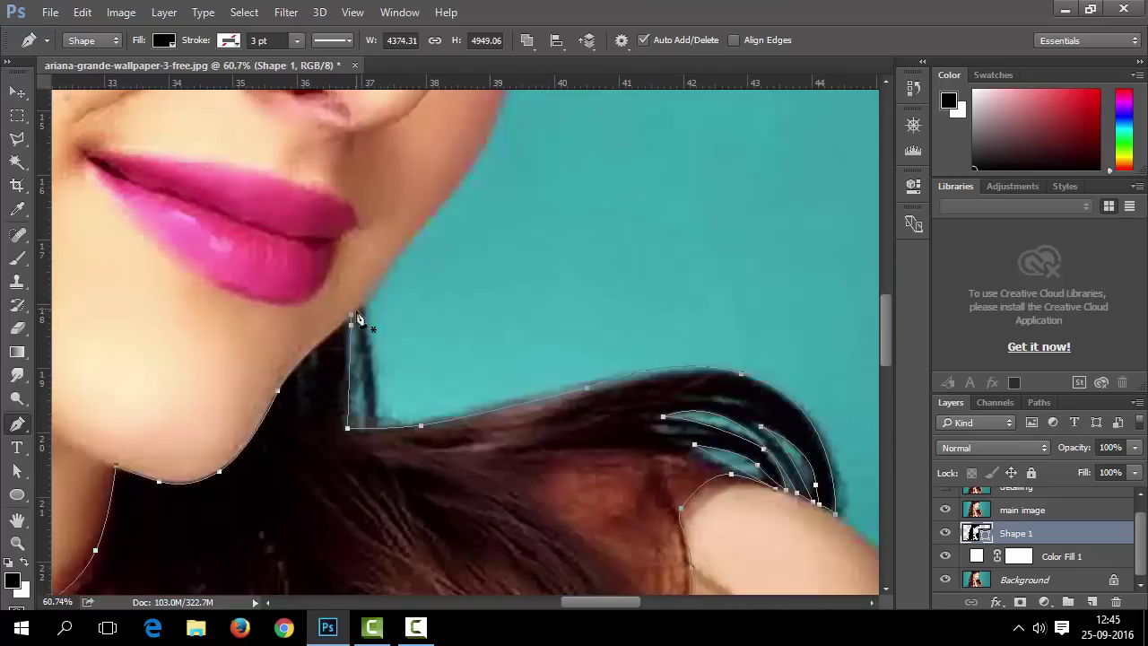
Outline the outer edge and jagged lower tips of the loose brown strand curving from the shoulder over the upper arm.
scroll(359, 444, down, 5)
scroll(466, 456, up, 2)
scroll(520, 237, up, 5)
click(438, 172)
drag(547, 281, 553, 326)
drag(566, 409, 577, 496)
click(576, 476)
drag(555, 388, 546, 367)
click(559, 463)
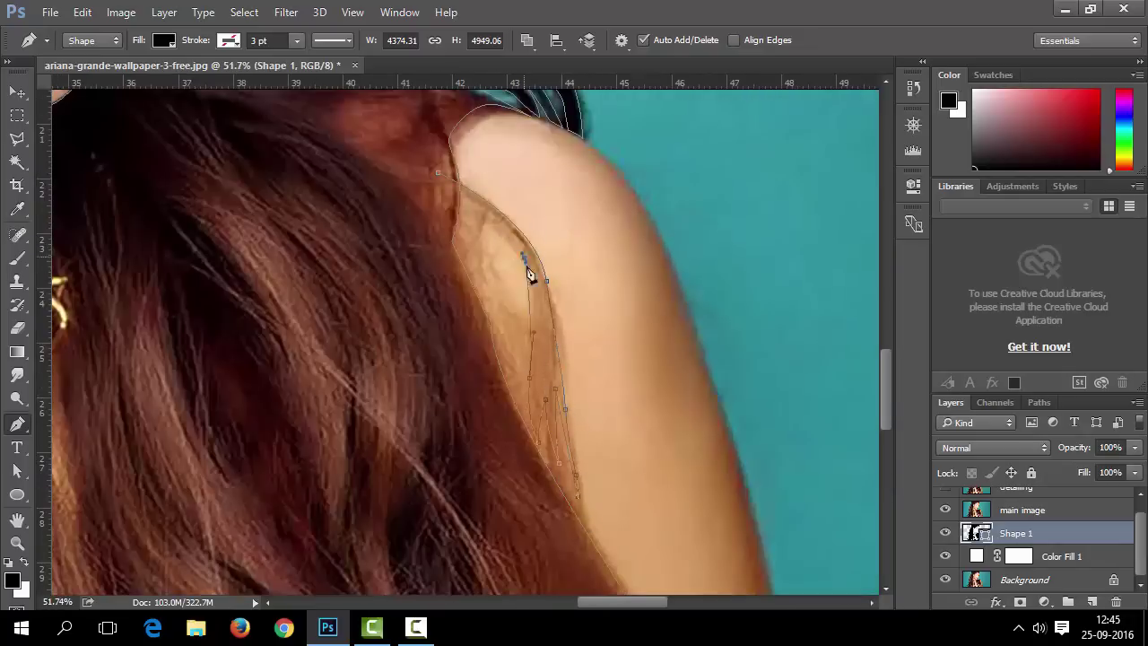
Trace the inner edge of the loose upper-arm strand and the hair edge beside it, ending inside the main hair.
scroll(485, 260, down, 2)
scroll(482, 282, up, 2)
drag(434, 194, 381, 158)
key(ctrl+z)
scroll(502, 316, up, 2)
drag(495, 311, 492, 261)
alt+click(495, 311)
scroll(485, 296, up, 2)
drag(399, 222, 327, 168)
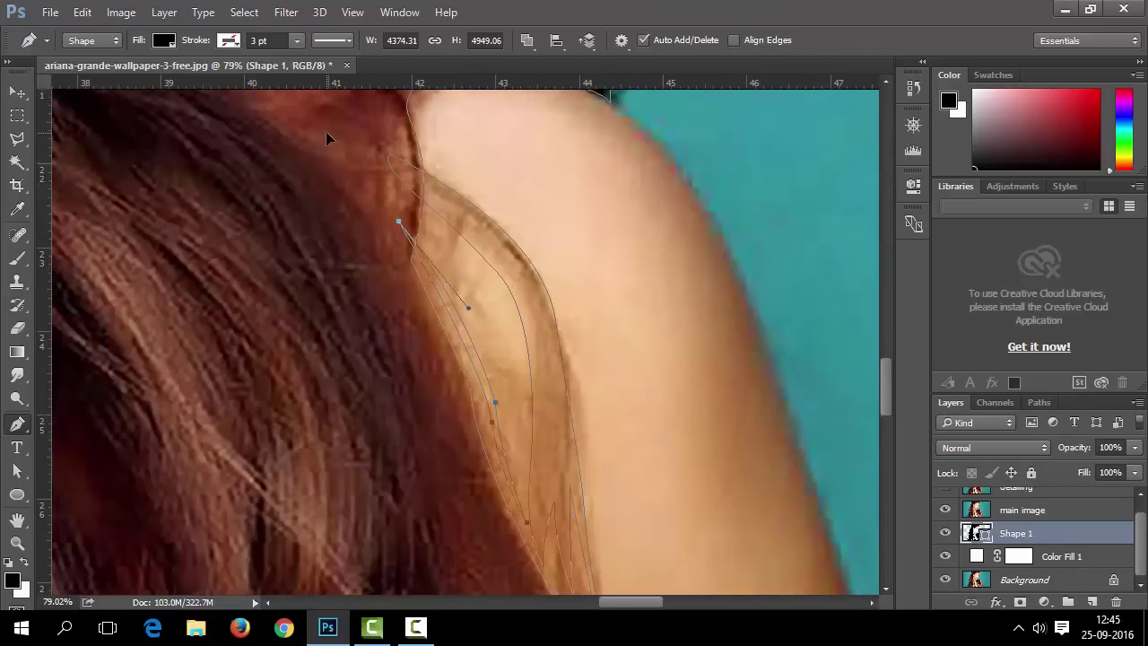
scroll(398, 225, down, 3)
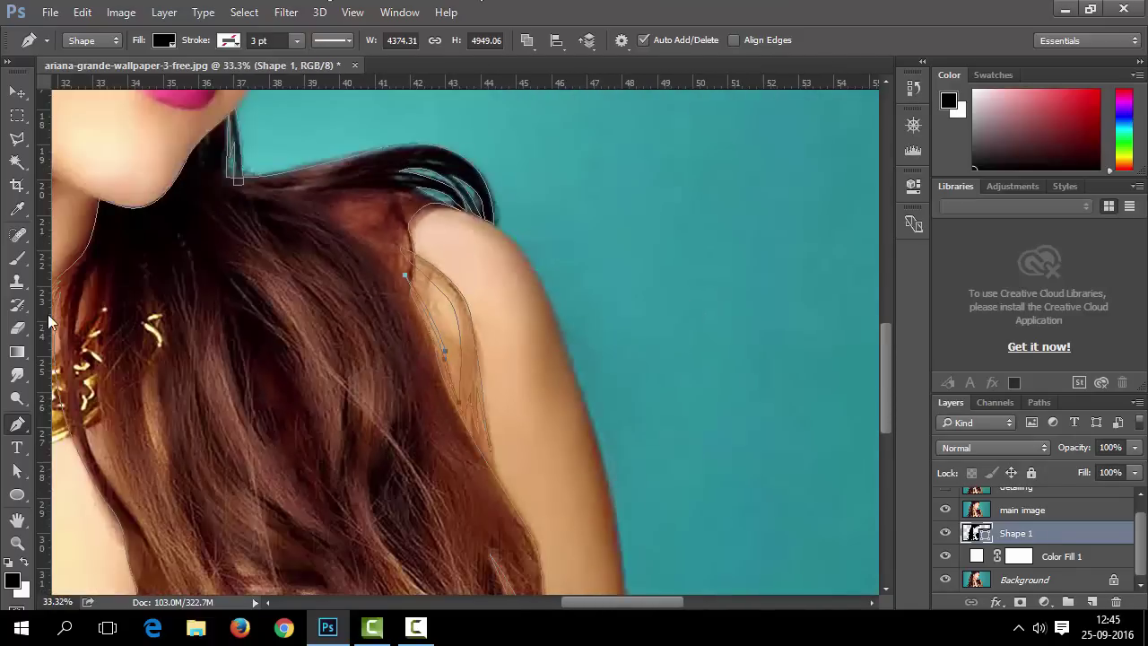
Duplicate the thin strand path beside the upper arm with the Path Selection tool, placing the copy slightly closer to the main hair.
drag(17, 470, 75, 483)
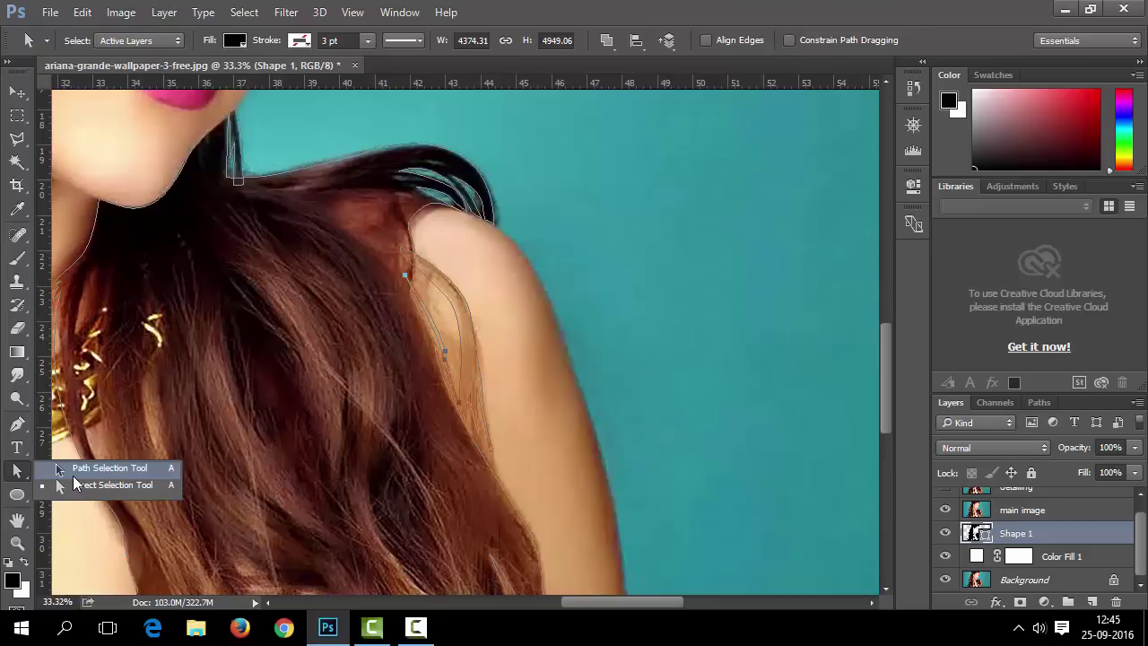
click(76, 483)
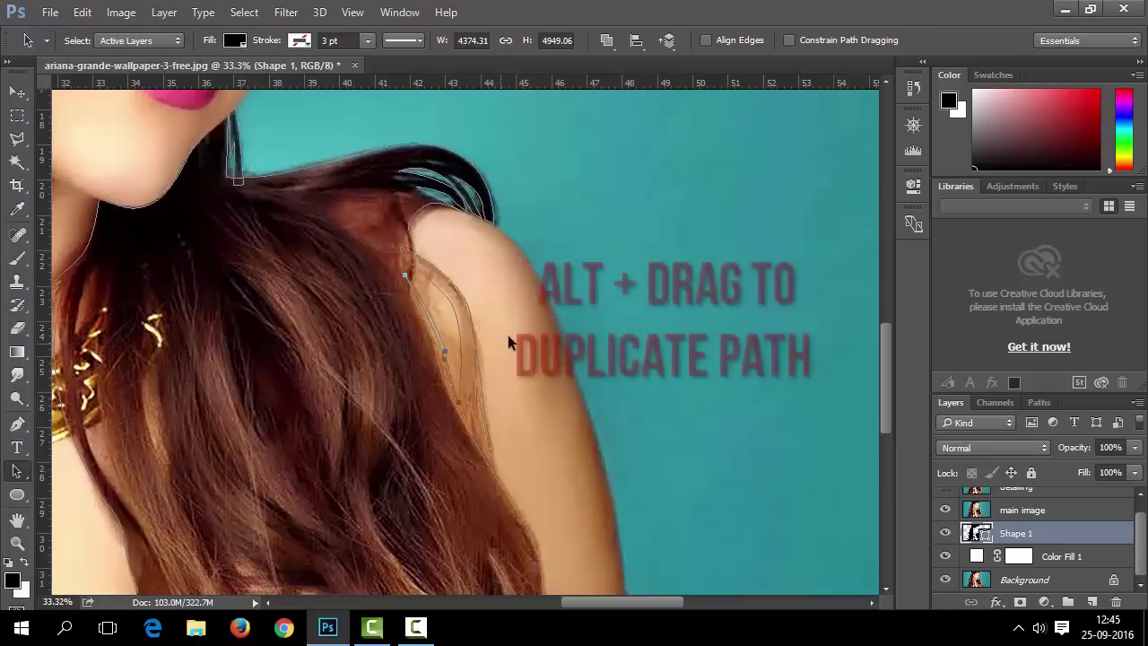
drag(436, 359, 439, 390)
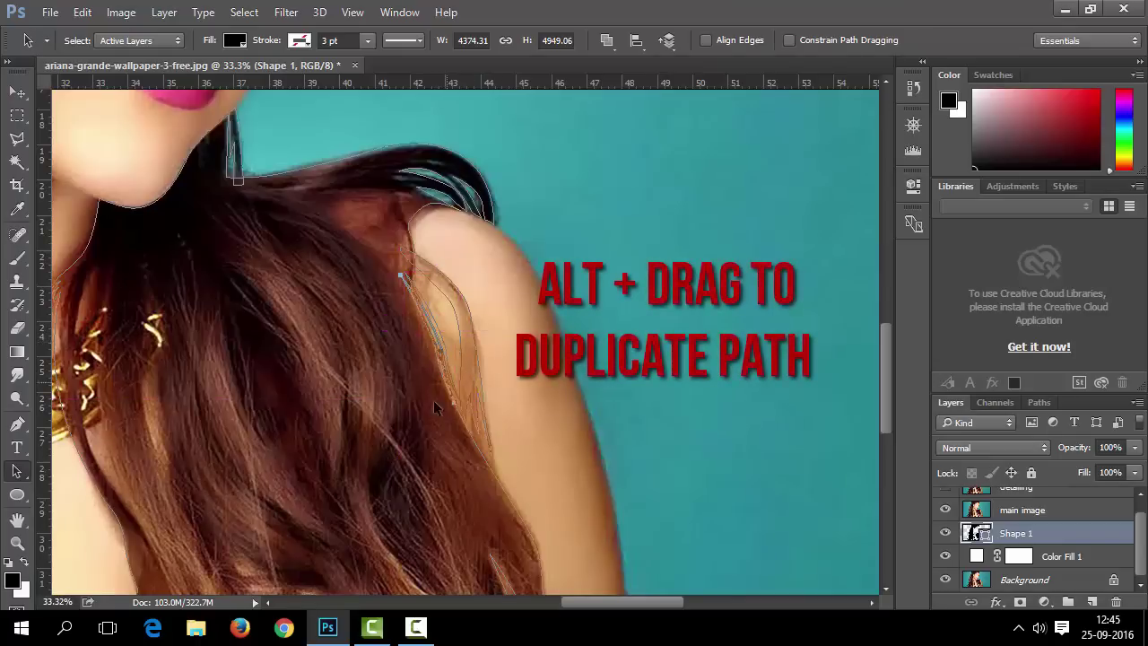
Add a closed Combine Shapes patch with wispy tips in the gap between the lower locks above the pink top.
scroll(439, 391, down, 5)
scroll(403, 426, down, 2)
key(p)
click(528, 40)
click(602, 80)
scroll(503, 551, up, 3)
scroll(503, 551, up, 1)
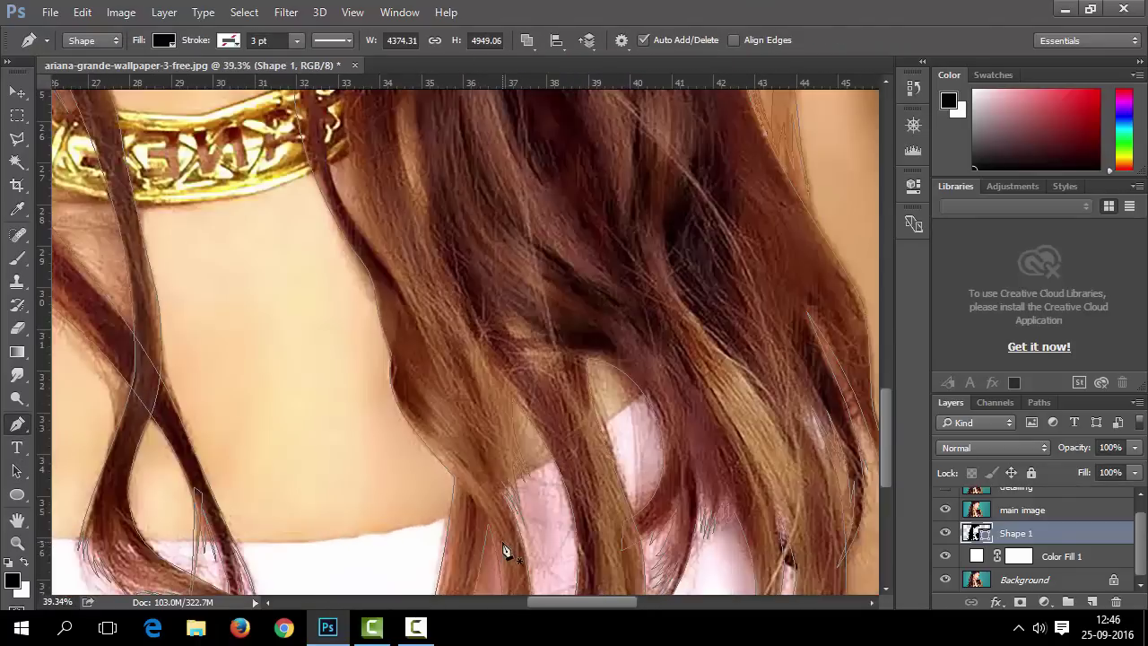
scroll(642, 384, up, 1)
click(581, 345)
drag(626, 389, 631, 558)
alt+click(637, 496)
drag(659, 435, 658, 365)
click(634, 334)
click(581, 344)
Hide the main image layer and deselect the paths to inspect the black hair silhouette.
scroll(526, 524, down, 3)
scroll(468, 333, up, 2)
scroll(469, 339, down, 1)
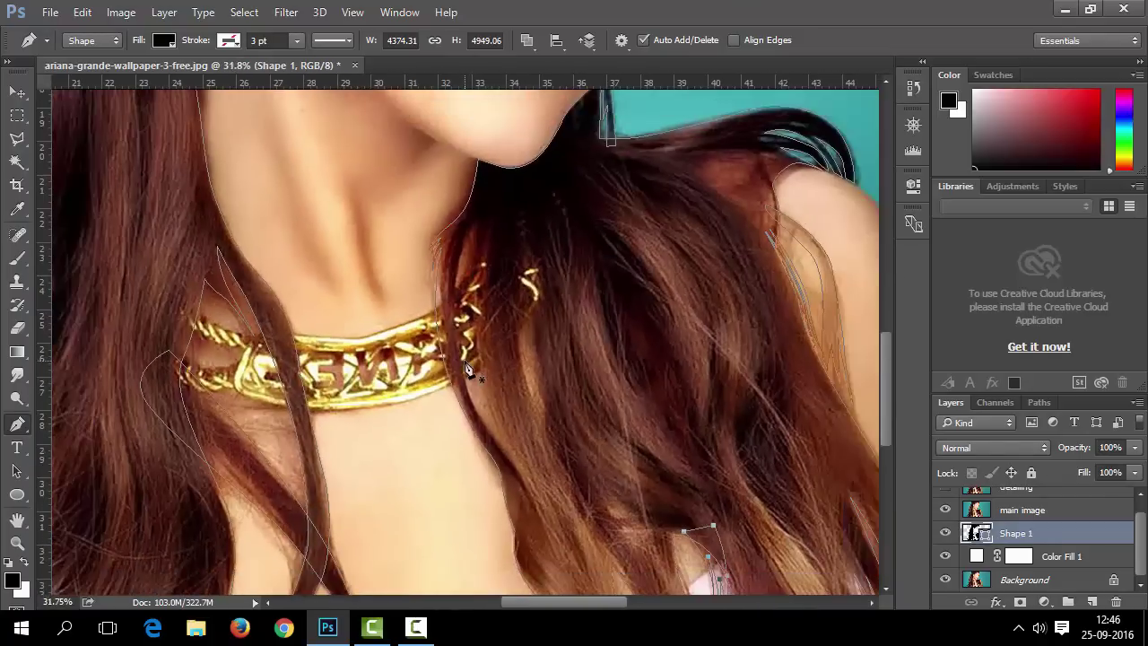
click(945, 509)
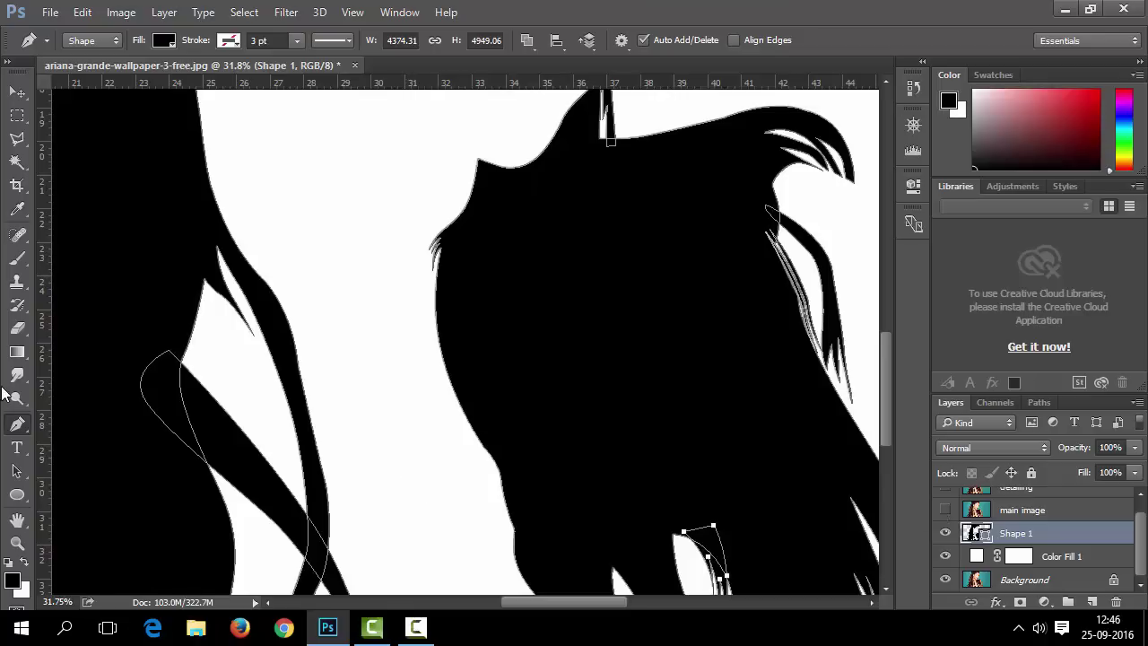
click(20, 468)
click(138, 468)
click(322, 401)
scroll(301, 355, down, 2)
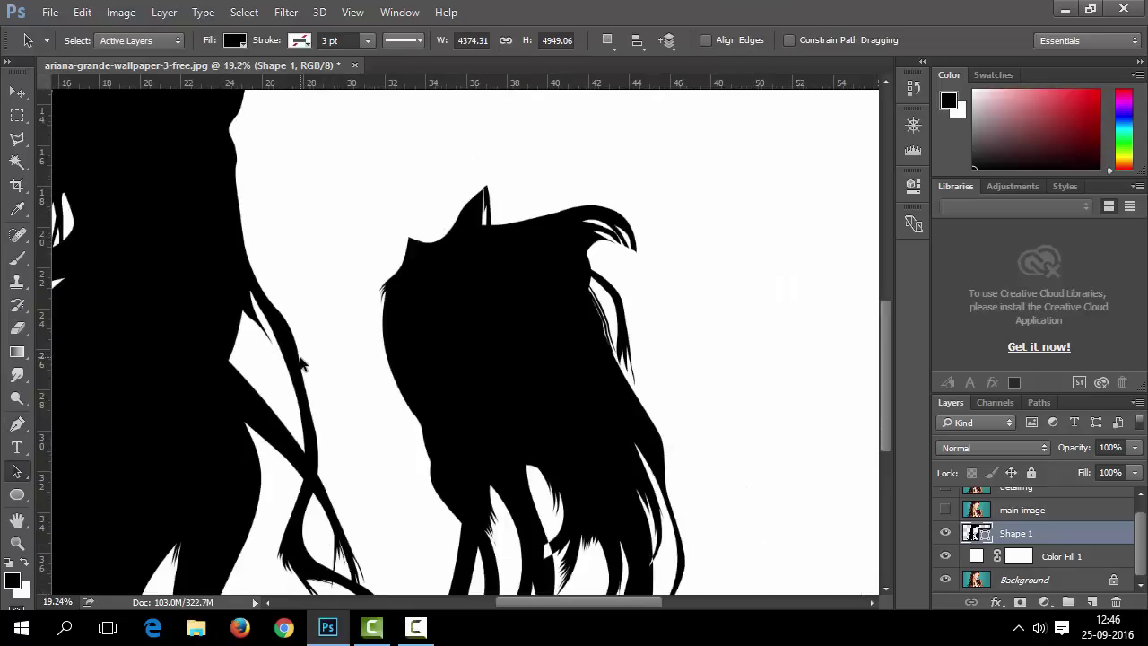
scroll(302, 361, down, 3)
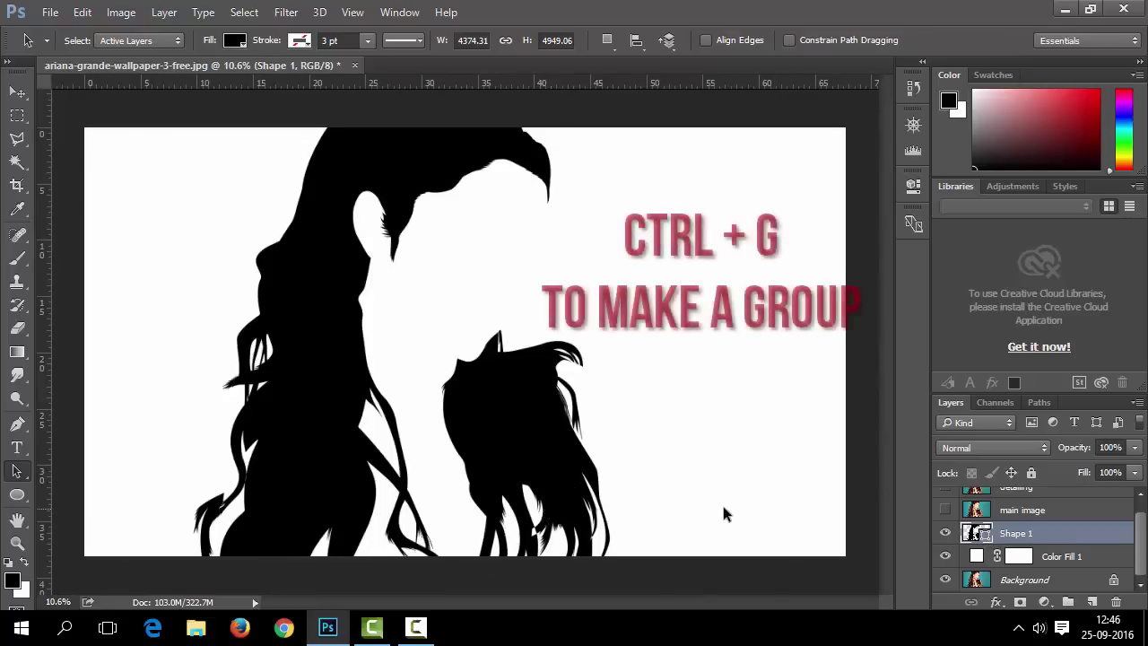
scroll(763, 517, up, 4)
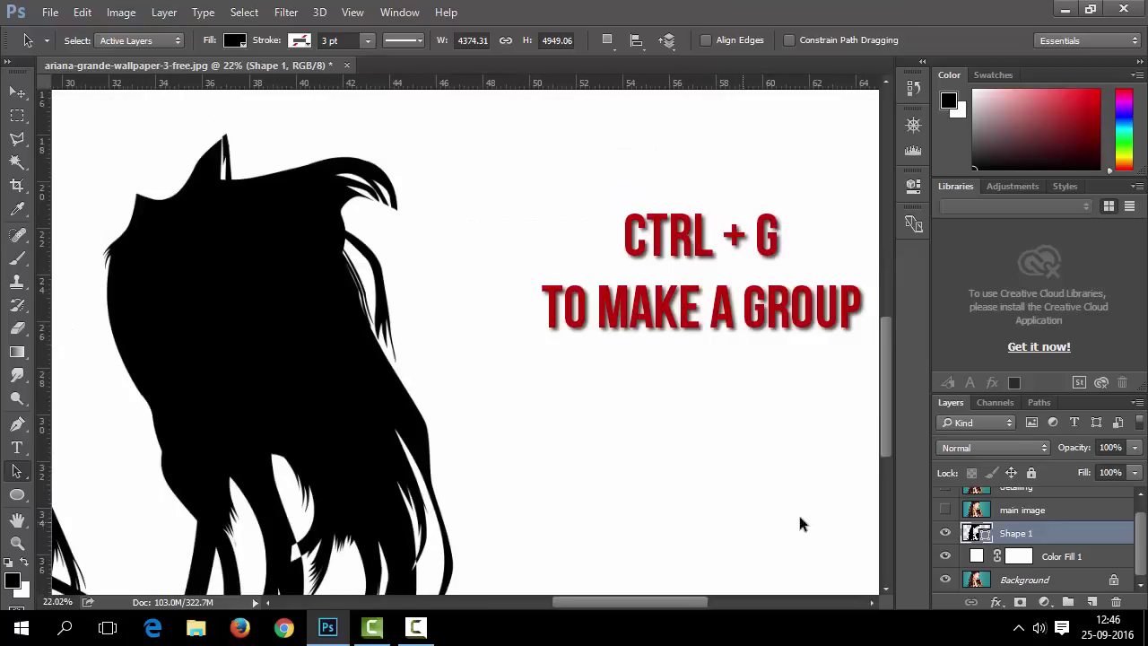
Put the Shape 1 layer into a new group named hair.
key(ctrl+g)
double_click(1017, 535)
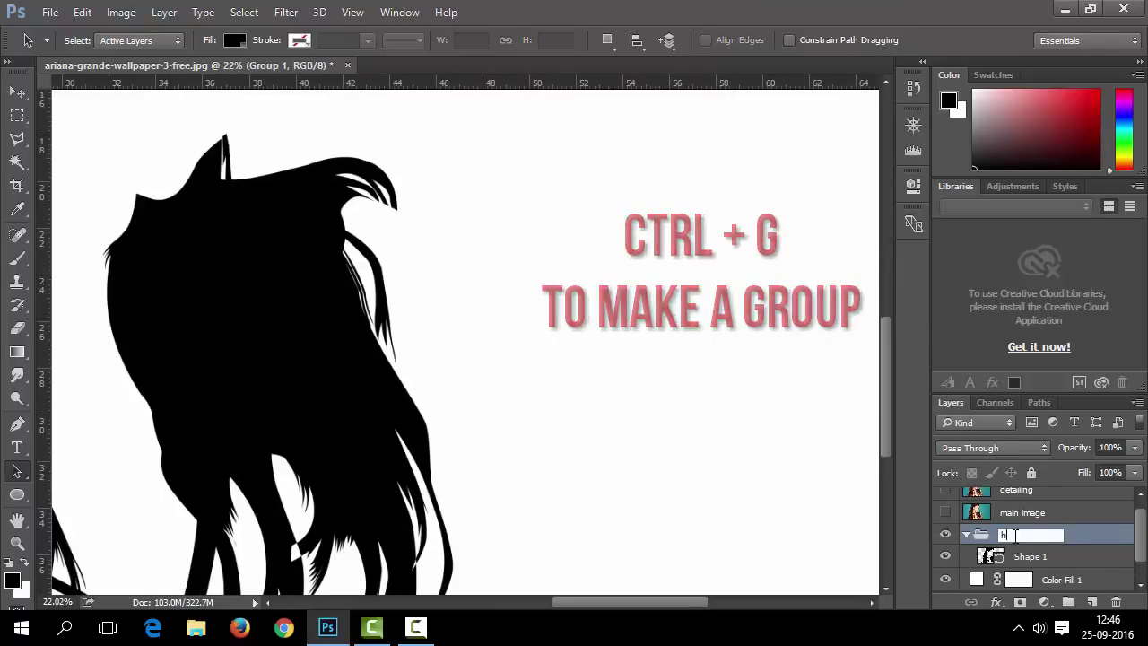
text(hair)
key(Return)
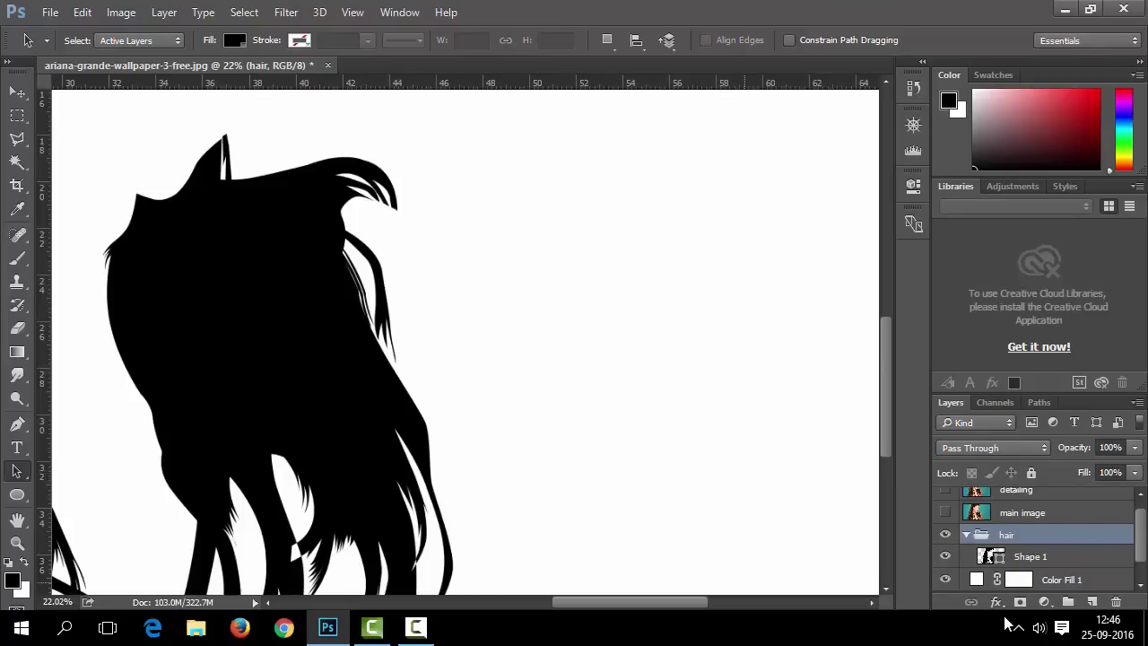
click(944, 513)
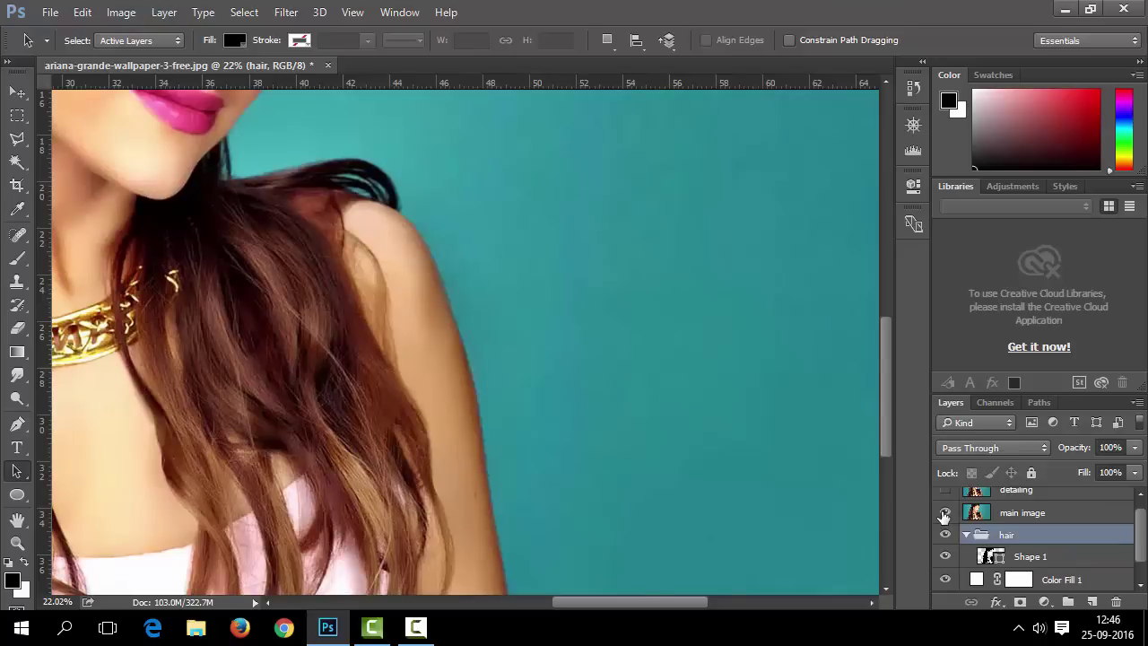
click(945, 513)
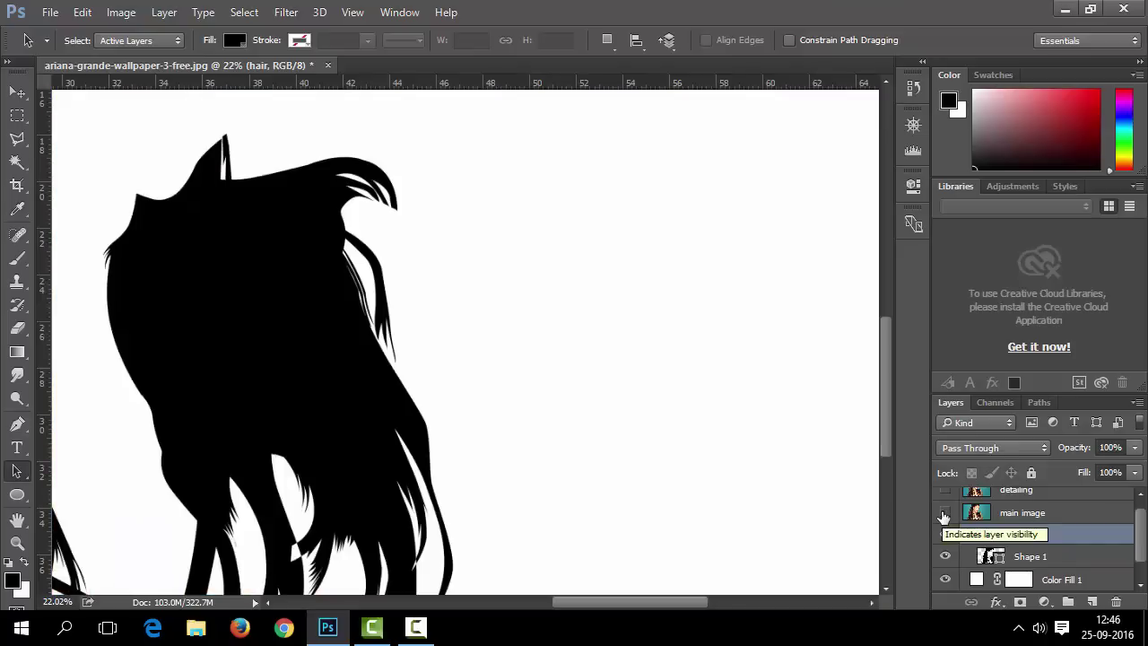
Select Shape 1 and try to patch the small white gap between the lower locks using Combine Shapes.
click(1070, 563)
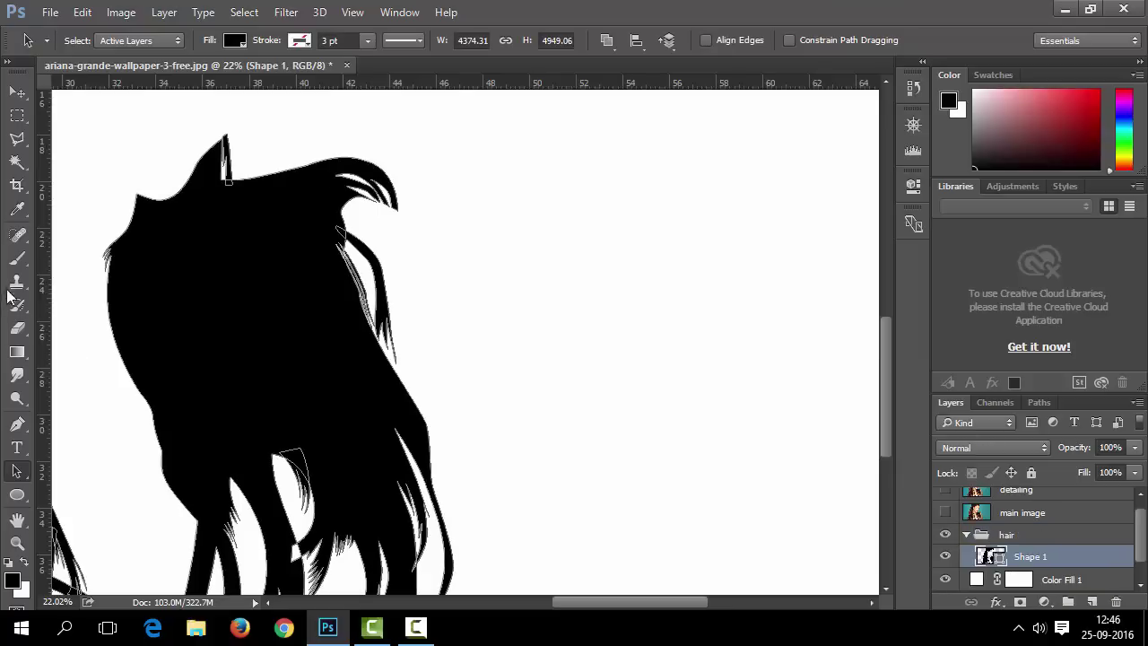
click(16, 424)
click(527, 40)
click(567, 83)
scroll(333, 540, up, 5)
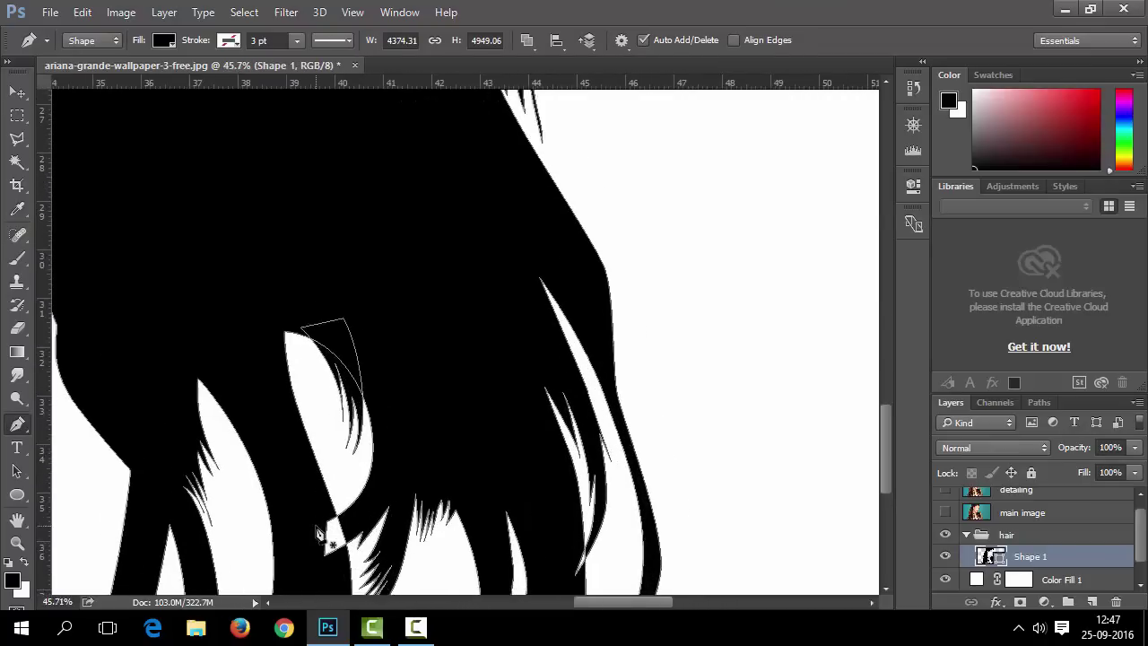
scroll(362, 531, down, 5)
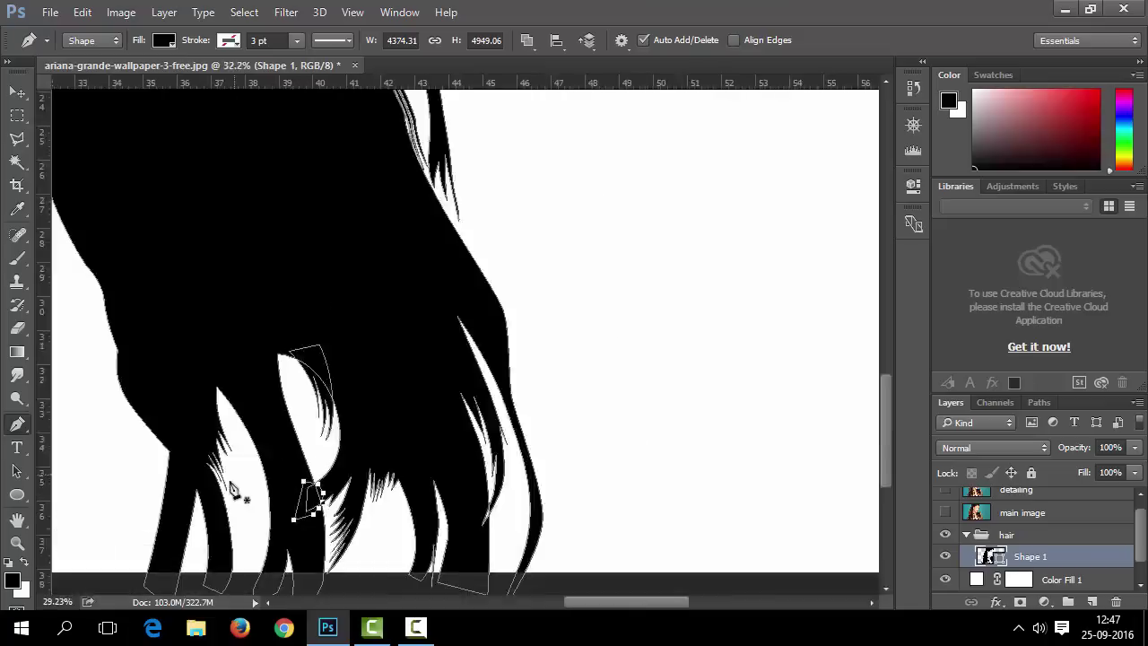
With the main image shown, cut the gap between the neck-side strand and the main hair out of Shape 1 using Subtract Front Shape.
scroll(236, 492, up, 5)
click(945, 513)
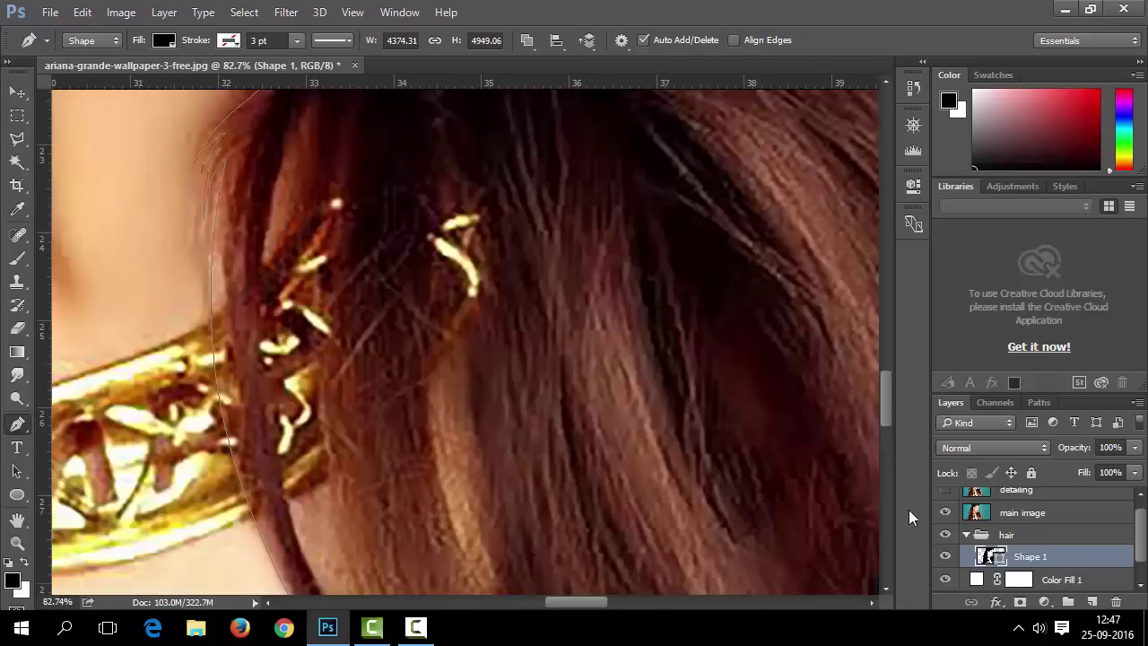
click(888, 590)
drag(888, 590, 887, 590)
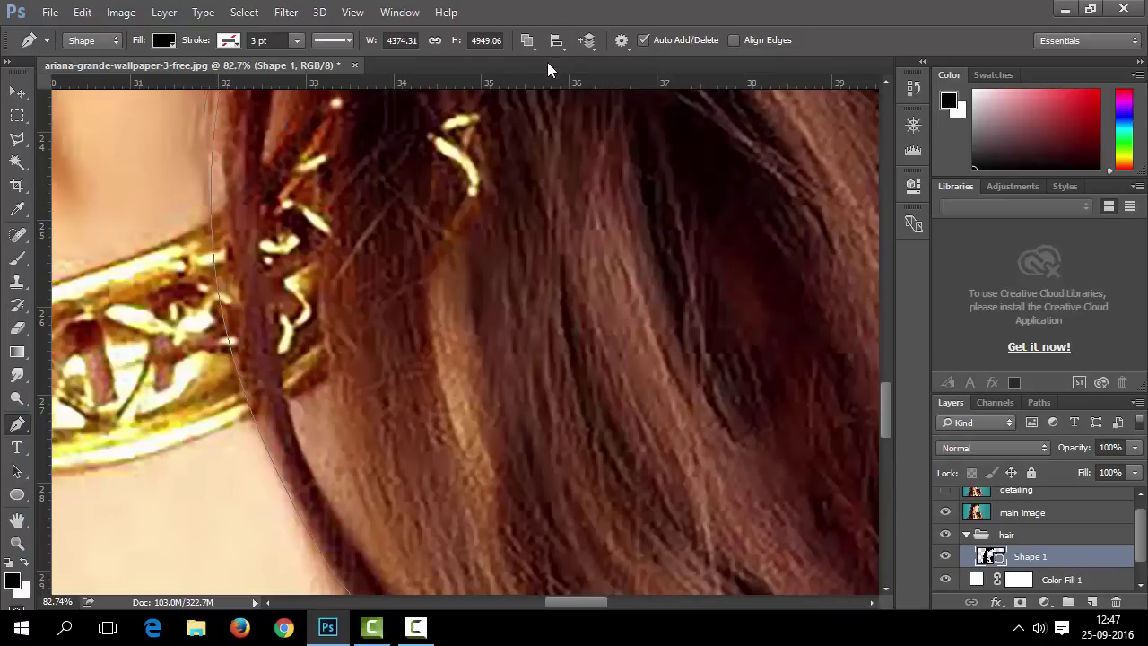
click(526, 41)
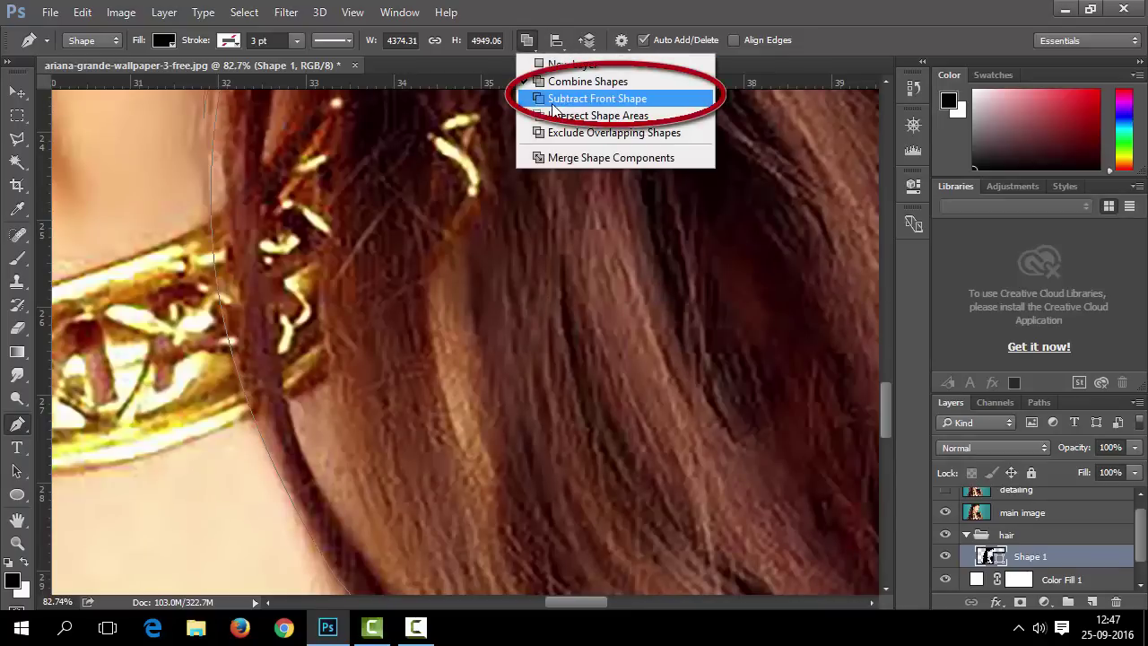
click(553, 100)
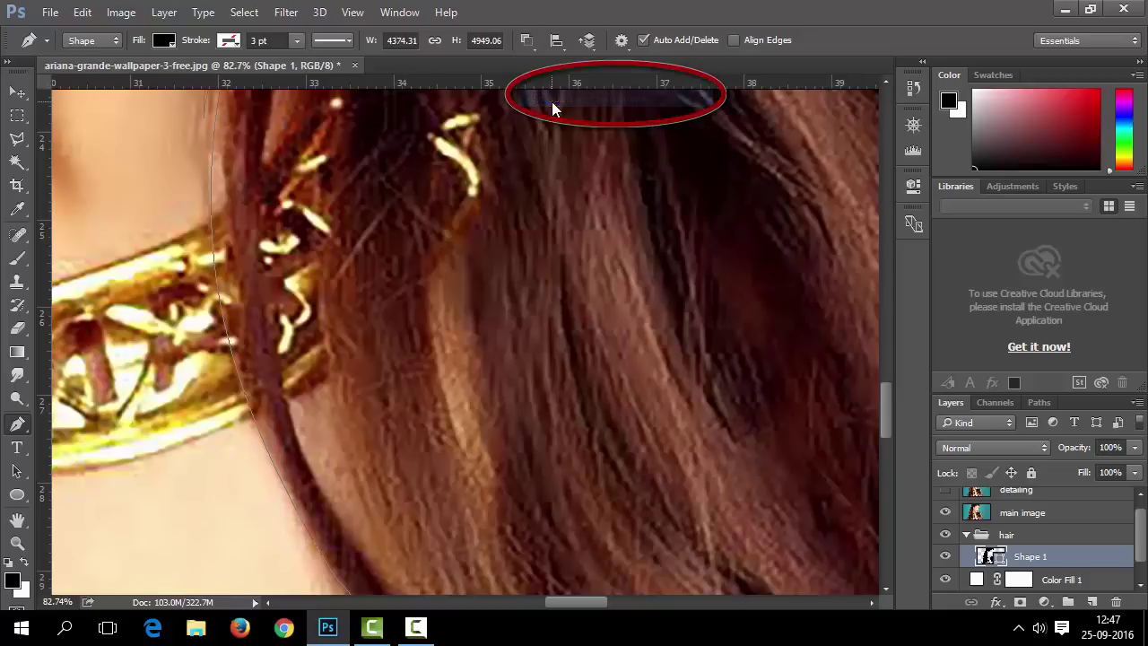
scroll(297, 132, down, 3)
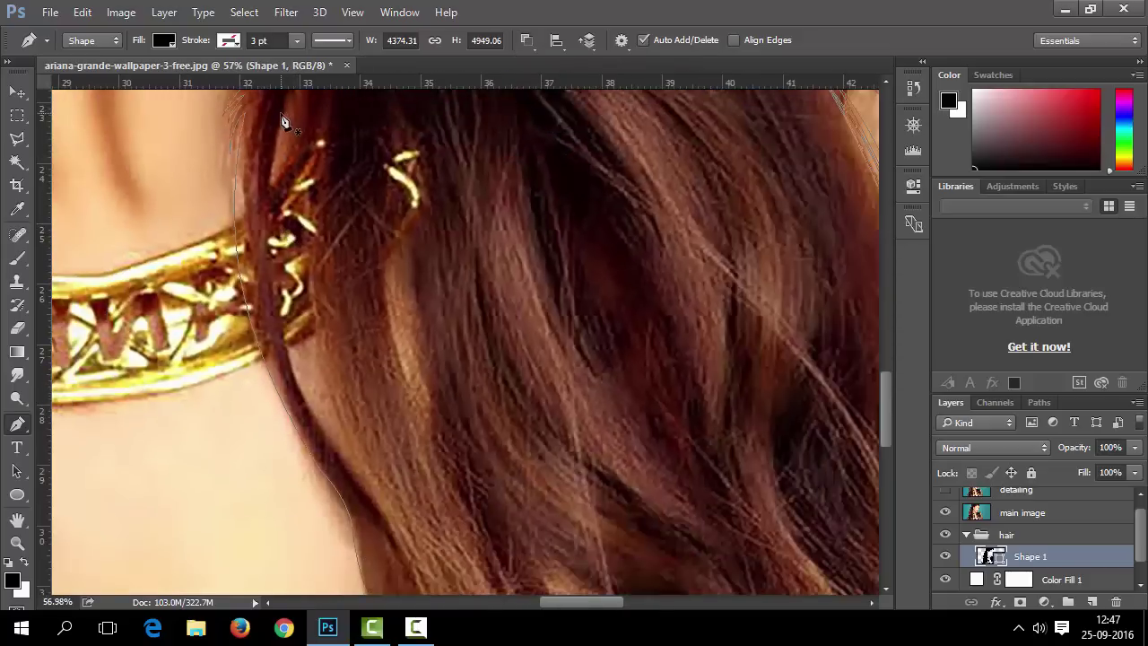
drag(346, 458, 458, 588)
scroll(314, 157, down, 2)
drag(305, 165, 330, 102)
drag(305, 260, 292, 299)
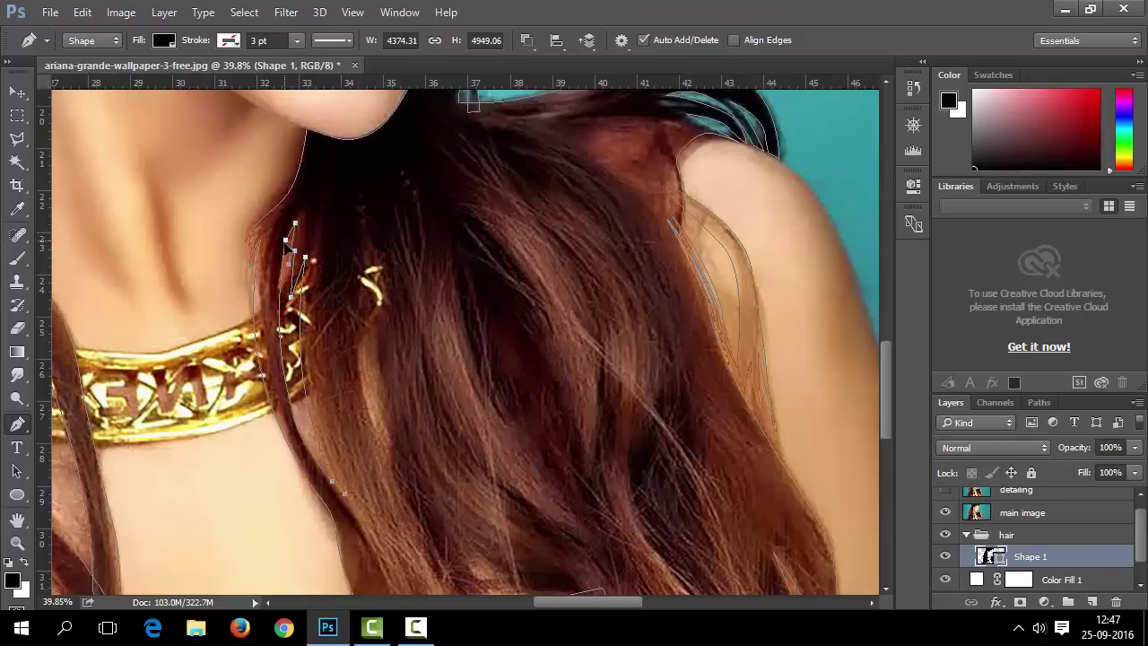
Hide the main image layer and deselect the paths to check the cut-out beside the neck strand.
click(945, 513)
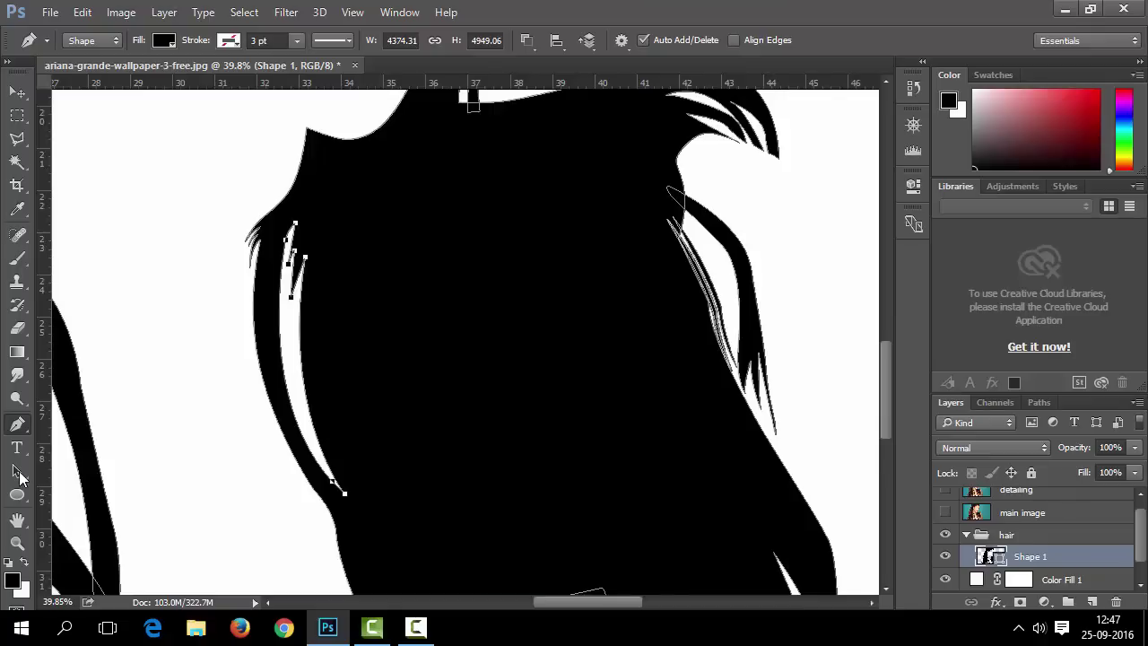
click(16, 471)
click(101, 484)
click(260, 485)
scroll(261, 488, down, 10)
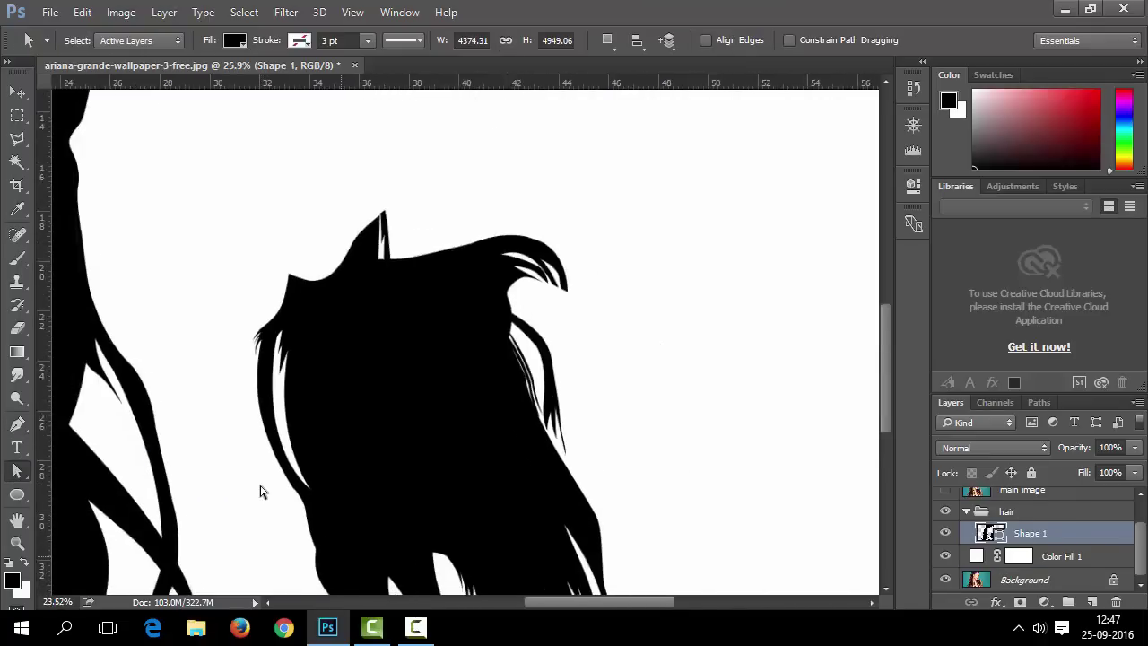
scroll(260, 489, down, 1)
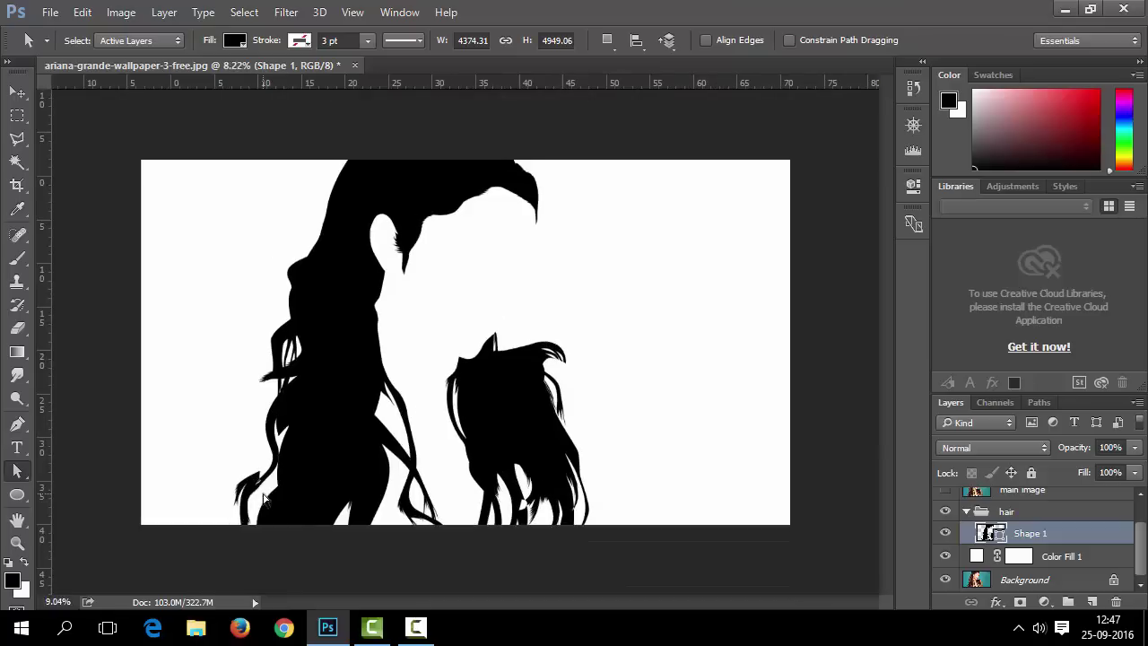
scroll(607, 539, up, 2)
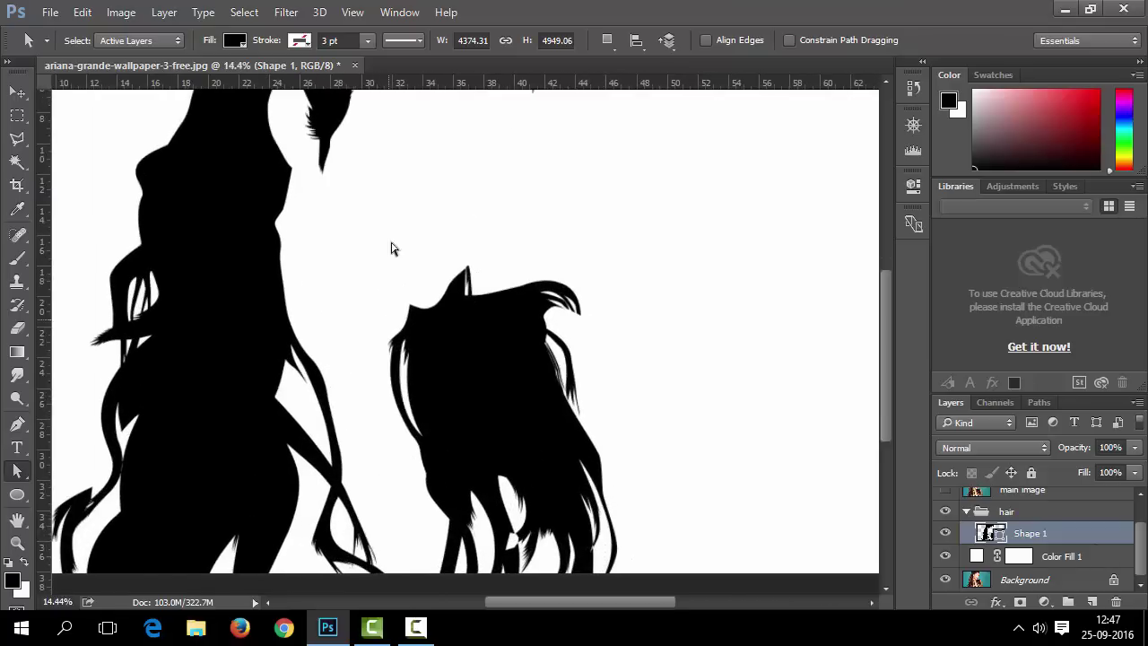
Draw a small black Pen shape over the remaining white gap between the lower lock tips.
click(609, 40)
click(17, 425)
click(529, 41)
click(583, 80)
scroll(548, 516, up, 4)
click(497, 546)
click(465, 540)
click(464, 572)
scroll(462, 574, up, 3)
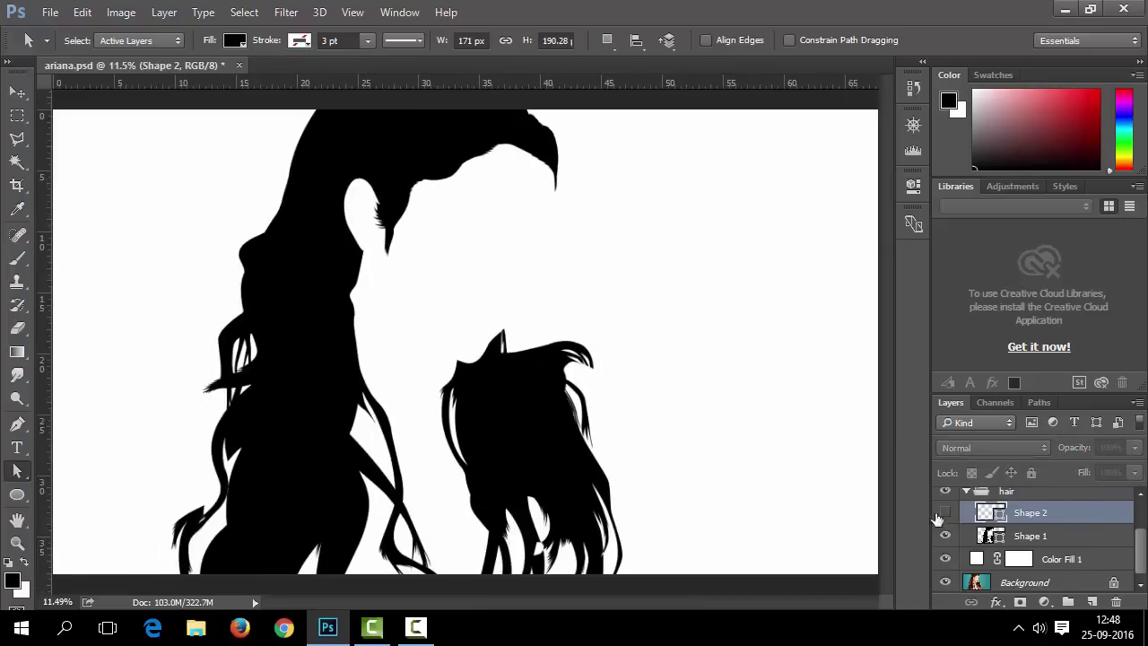
Merge the small patch layer Shape 2 with Shape 1 inside the hair group.
shift+click(1029, 535)
right_click(1030, 530)
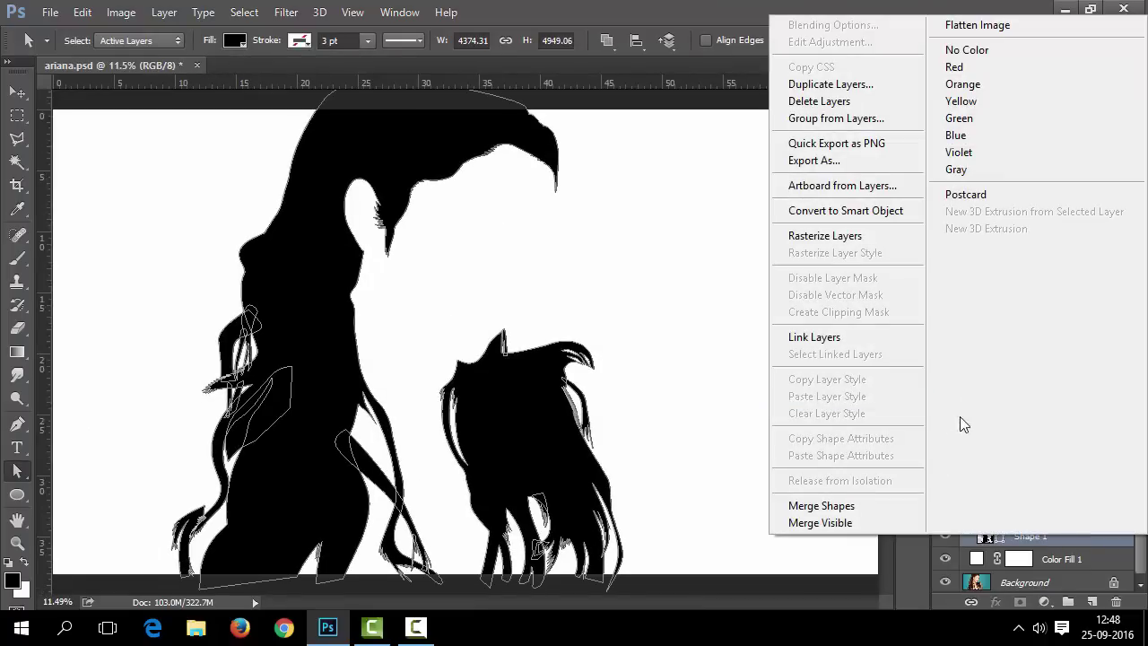
click(1040, 556)
right_click(1032, 533)
click(839, 506)
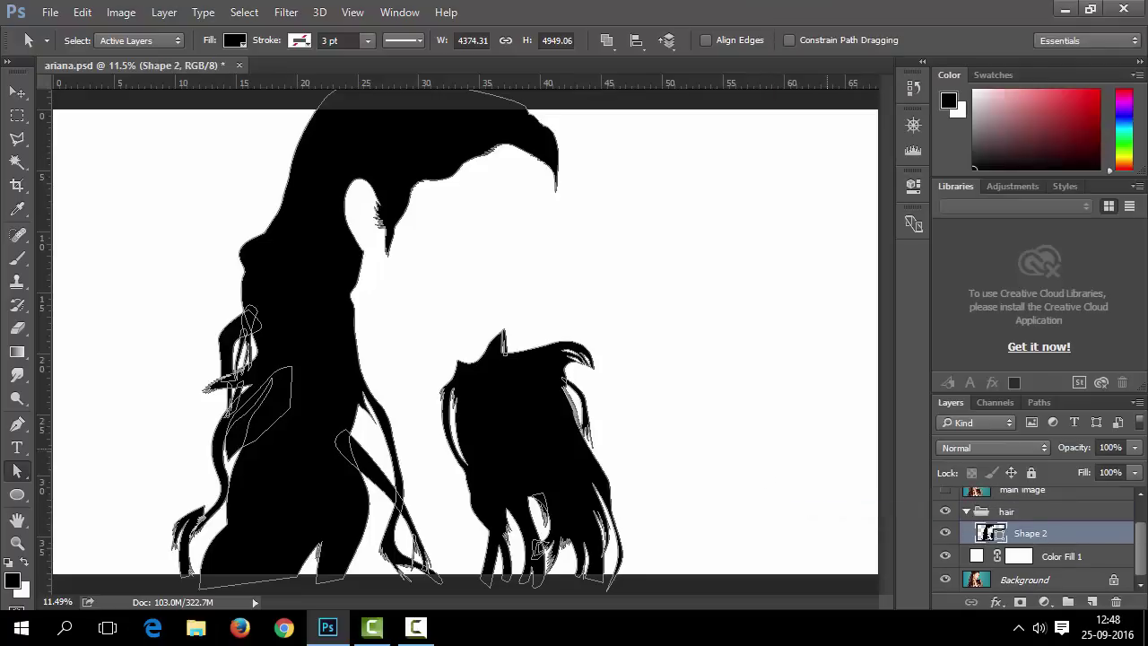
Collapse the hair group, select the Color Fill 1 layer and show the main image layer.
click(726, 455)
click(967, 511)
click(977, 561)
click(945, 514)
Start a new Pen shape at the forehead and trace the outer face edge down past the eyebrow to the eye.
scroll(328, 159, up, 5)
drag(555, 604, 627, 607)
scroll(466, 224, down, 2)
key(p)
scroll(549, 289, up, 3)
click(551, 234)
drag(527, 357, 528, 437)
alt+click(528, 357)
drag(470, 513, 439, 549)
Continue the face contour from the outer eye down the curve of the cheek.
scroll(422, 565, down, 5)
scroll(436, 557, up, 6)
drag(432, 353, 437, 396)
scroll(395, 538, down, 5)
scroll(359, 578, up, 5)
drag(417, 518, 349, 589)
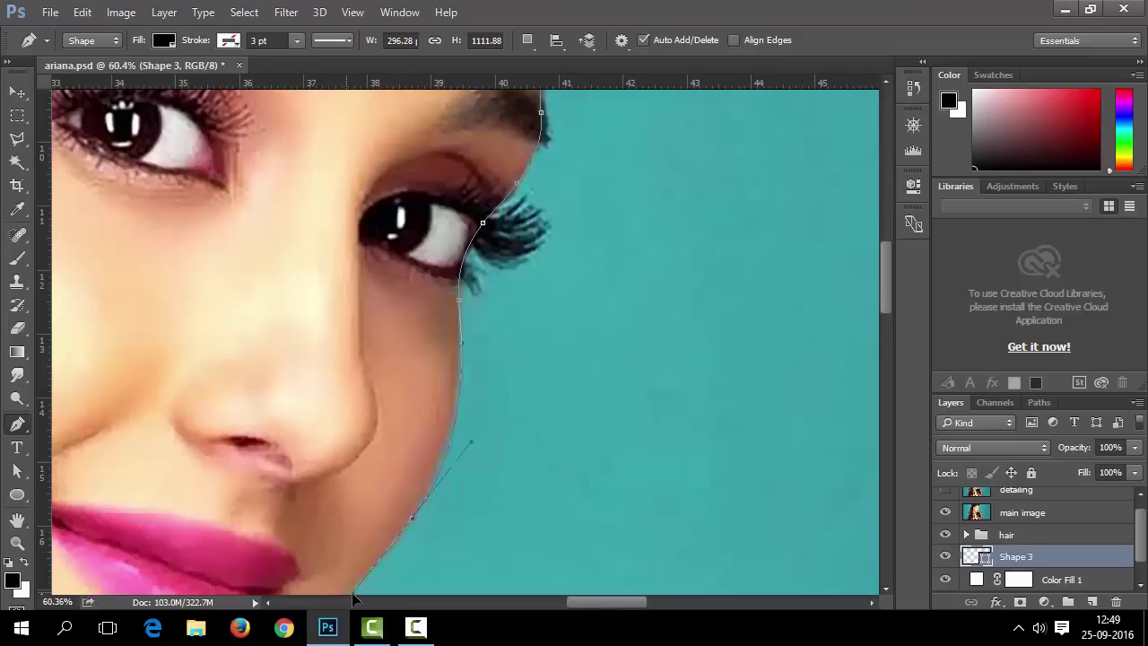
Extend the face contour from the lower cheek down the jaw to the hair beside the chin.
scroll(418, 502, down, 5)
alt+click(412, 268)
drag(333, 362, 310, 392)
drag(268, 436, 238, 460)
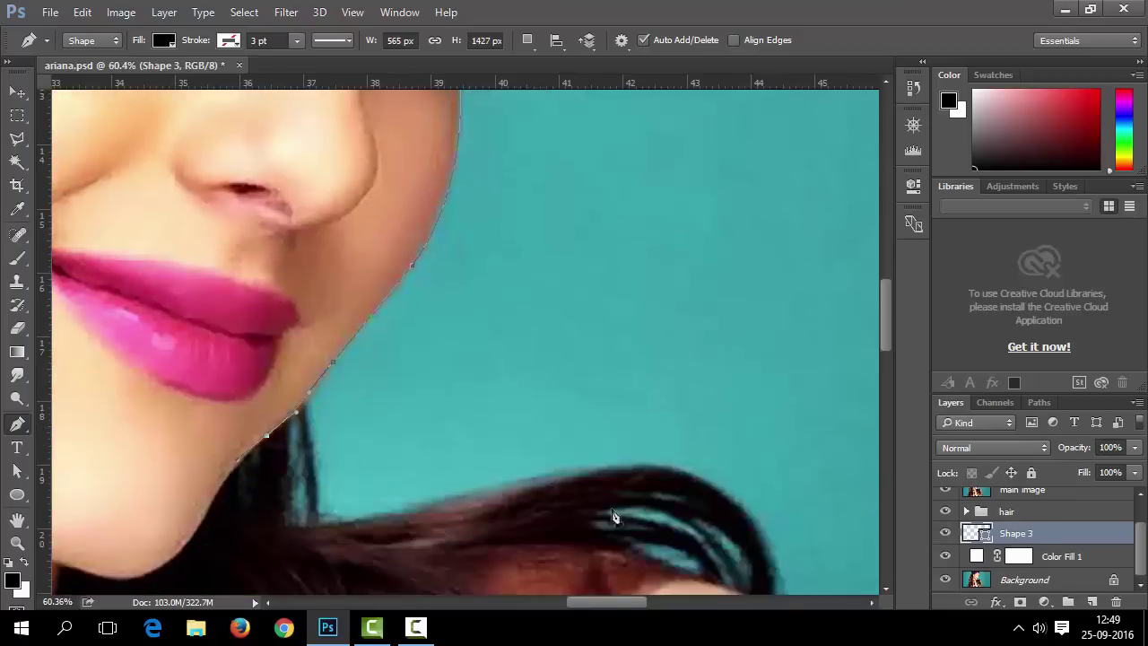
click(946, 491)
click(946, 492)
scroll(311, 398, up, 4)
drag(343, 374, 352, 362)
drag(401, 286, 414, 272)
key(ctrl+z)
Turn the path back at its jaw end and trace the second edge of a thin contour line up to the lower cheek.
click(228, 487)
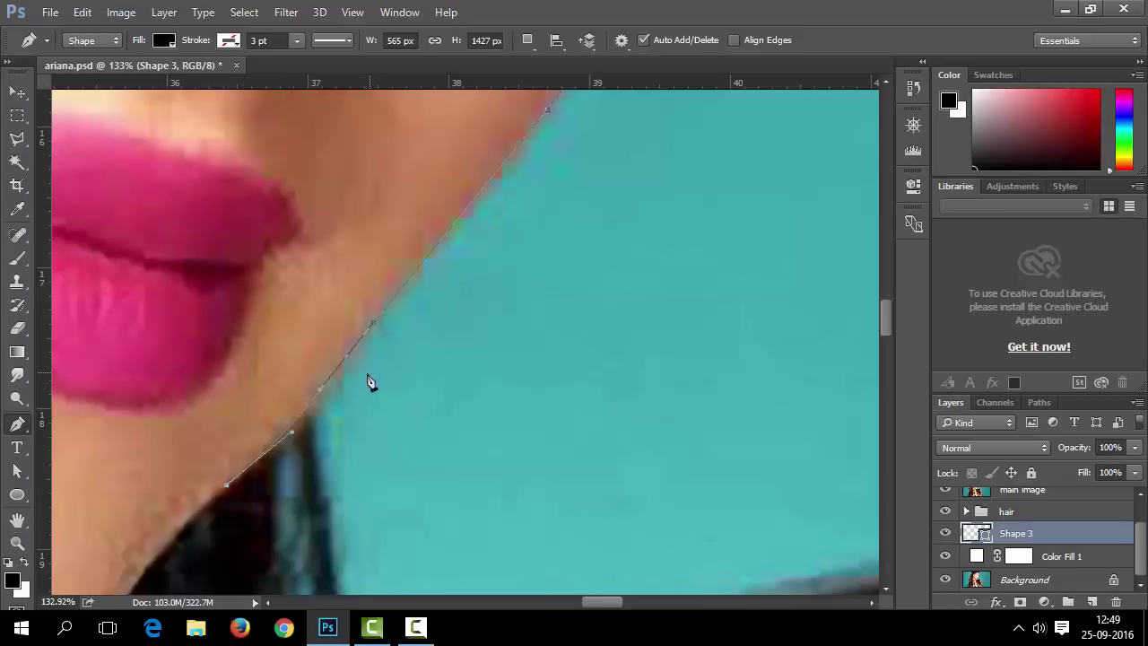
drag(382, 326, 544, 432)
alt+click(386, 324)
scroll(398, 335, down, 2)
click(545, 435)
scroll(545, 436, down, 2)
Trace the return edge of the contour line up the cheek to just below the outer eye.
drag(596, 171, 610, 229)
drag(616, 266, 598, 79)
drag(884, 266, 885, 270)
drag(615, 234, 592, 106)
scroll(635, 302, up, 1)
scroll(633, 301, down, 2)
alt+click(616, 185)
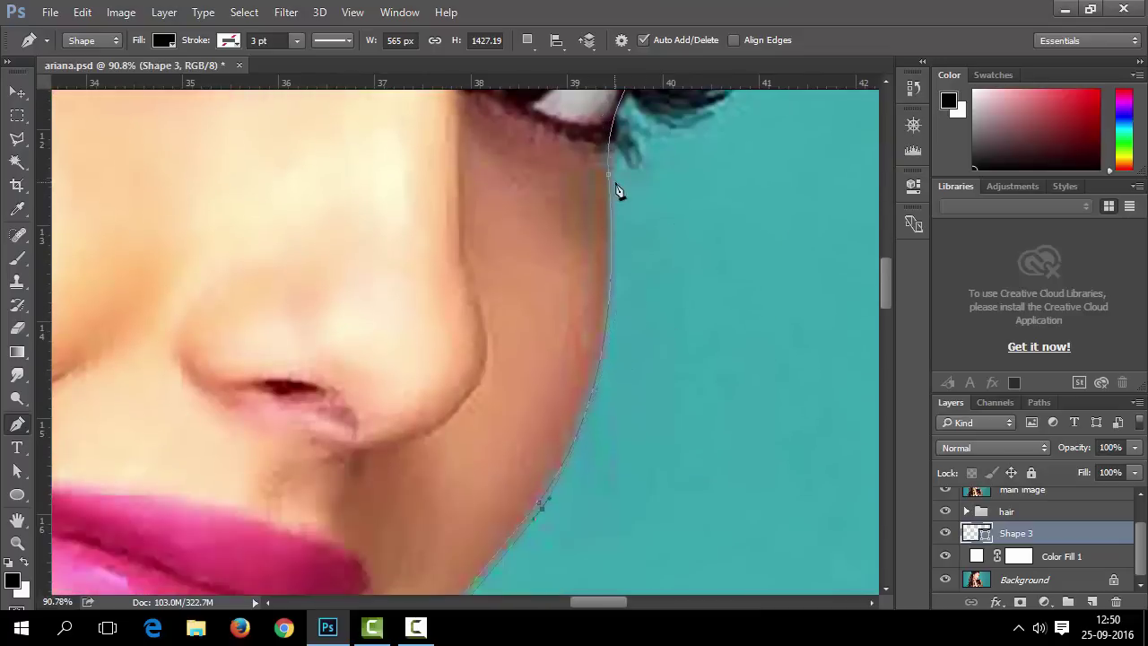
scroll(616, 185, down, 1)
drag(619, 222, 566, 206)
drag(887, 258, 887, 291)
drag(625, 278, 626, 114)
alt+click(626, 279)
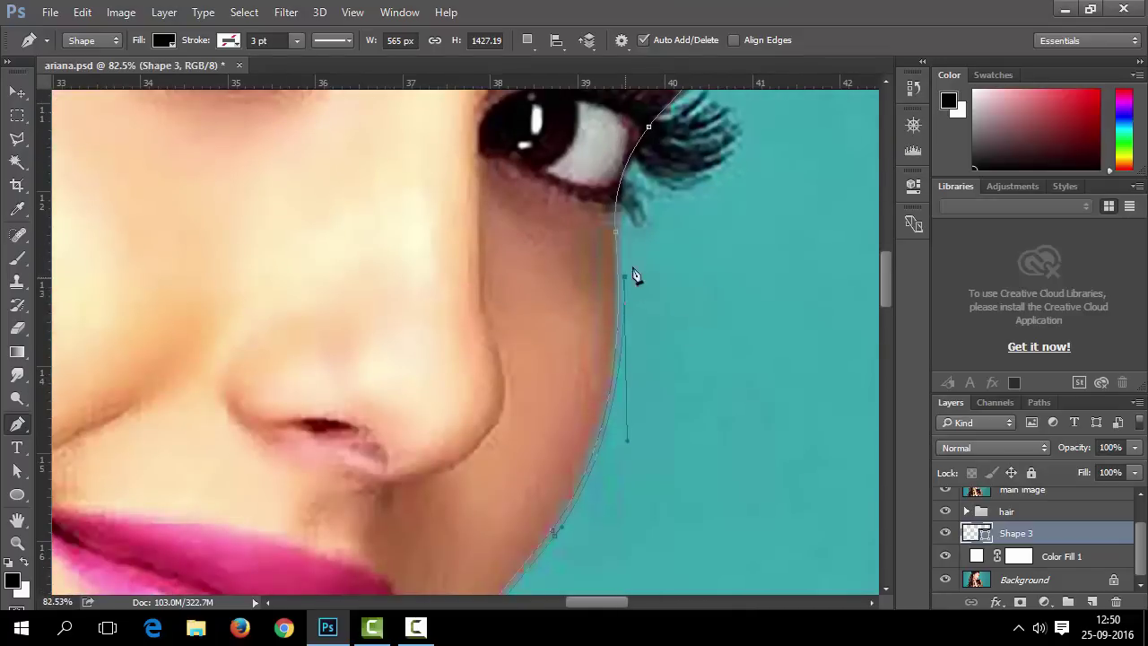
Trace the contour's return edge from the outer eye past the brow and up the forehead, closing the path at the hairline.
scroll(625, 278, up, 1)
drag(653, 208, 703, 158)
alt+click(653, 208)
scroll(709, 174, up, 4)
drag(709, 274, 703, 202)
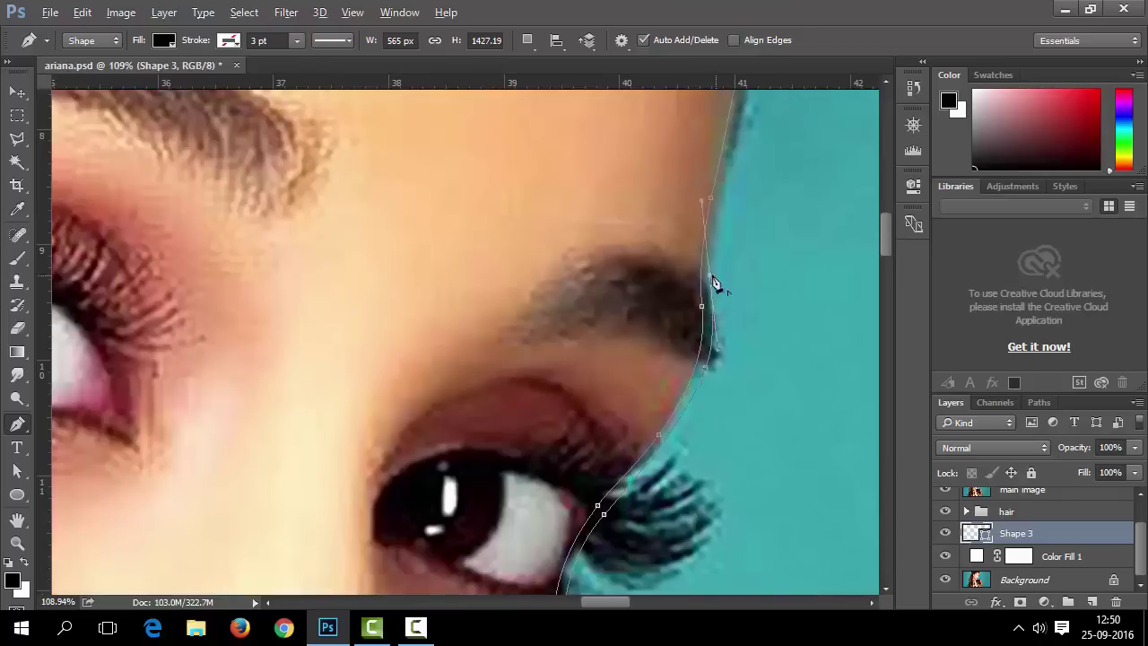
scroll(723, 272, up, 3)
scroll(887, 207, up, 3)
drag(763, 260, 767, 212)
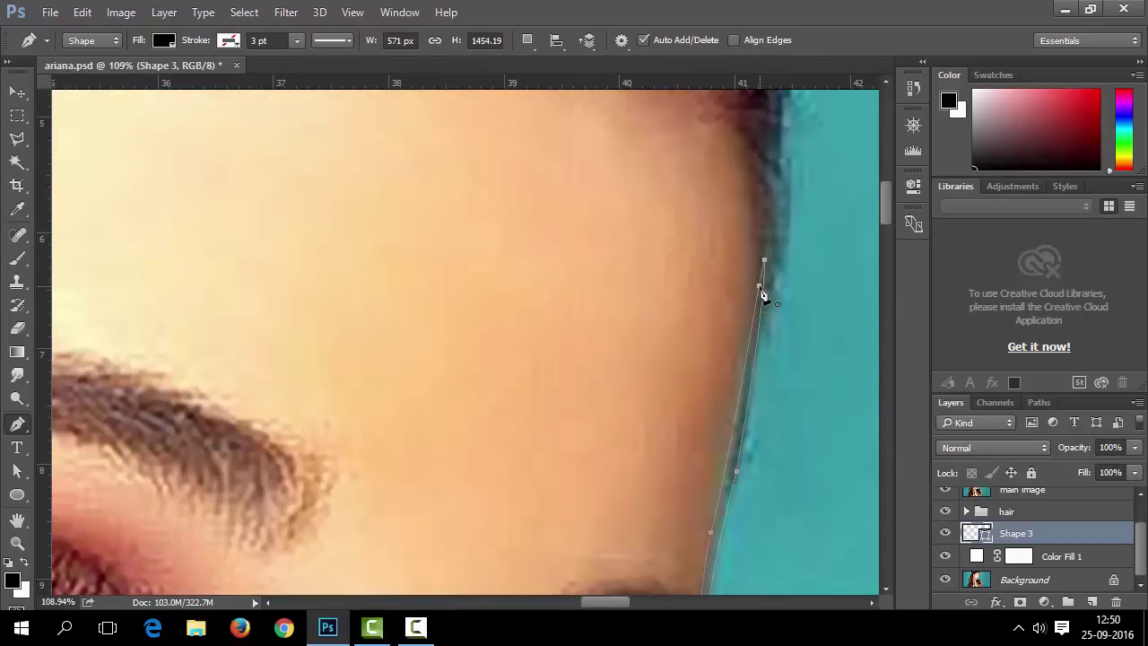
Hide the main image layer and examine the face contour line from the hairline down to where it meets the hair.
click(945, 490)
scroll(636, 392, down, 2)
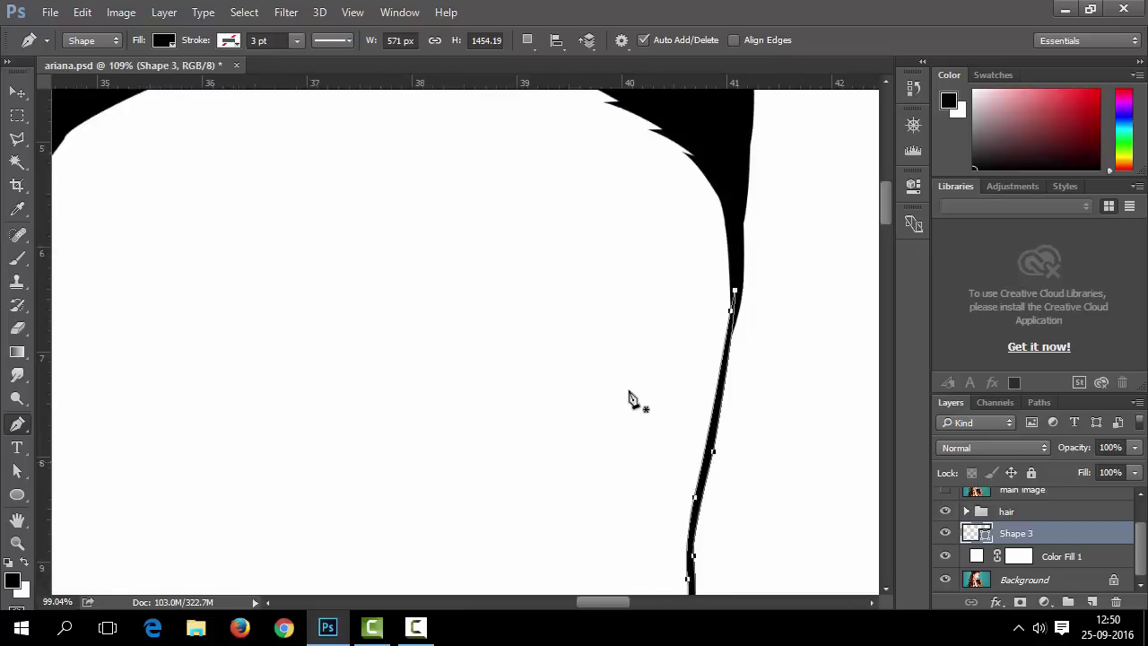
scroll(97, 464, down, 3)
click(18, 473)
scroll(434, 473, down, 5)
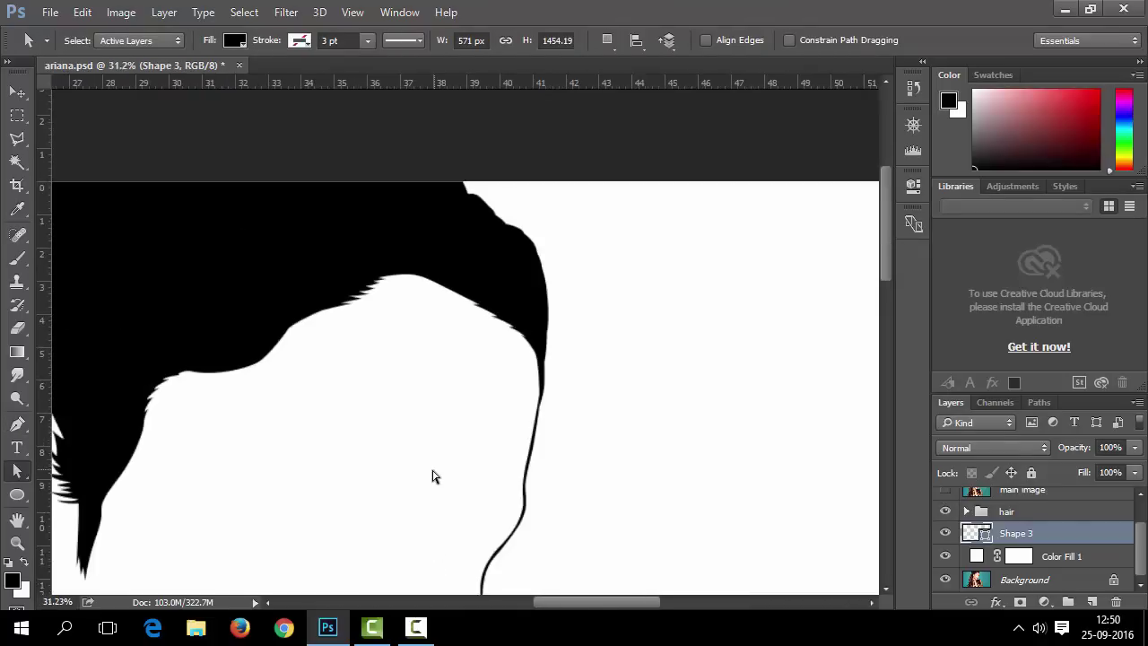
scroll(525, 281, up, 6)
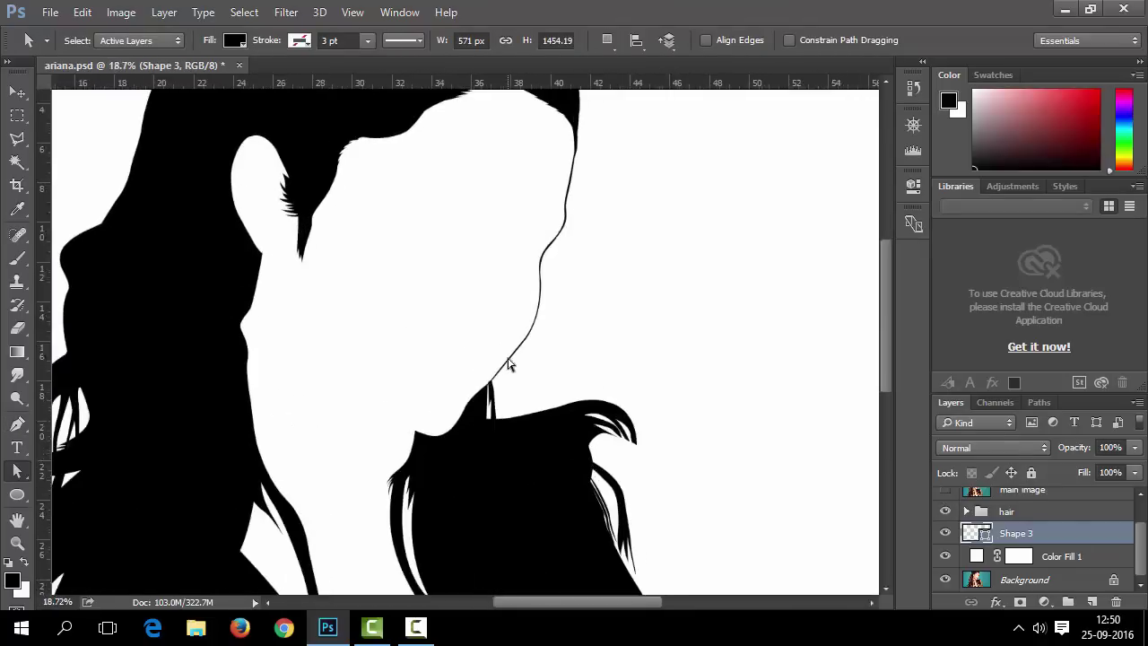
scroll(483, 409, up, 4)
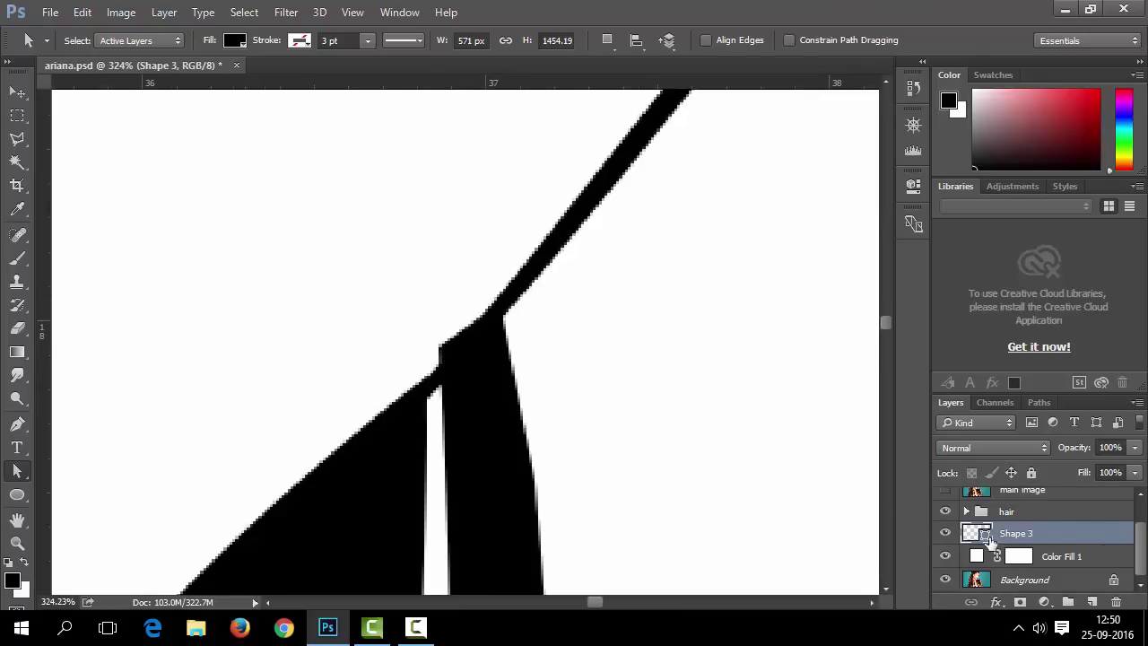
Adjust the Shape 2 hair outline's anchor beside the jaw so the hair joins the face contour line smoothly.
click(541, 270)
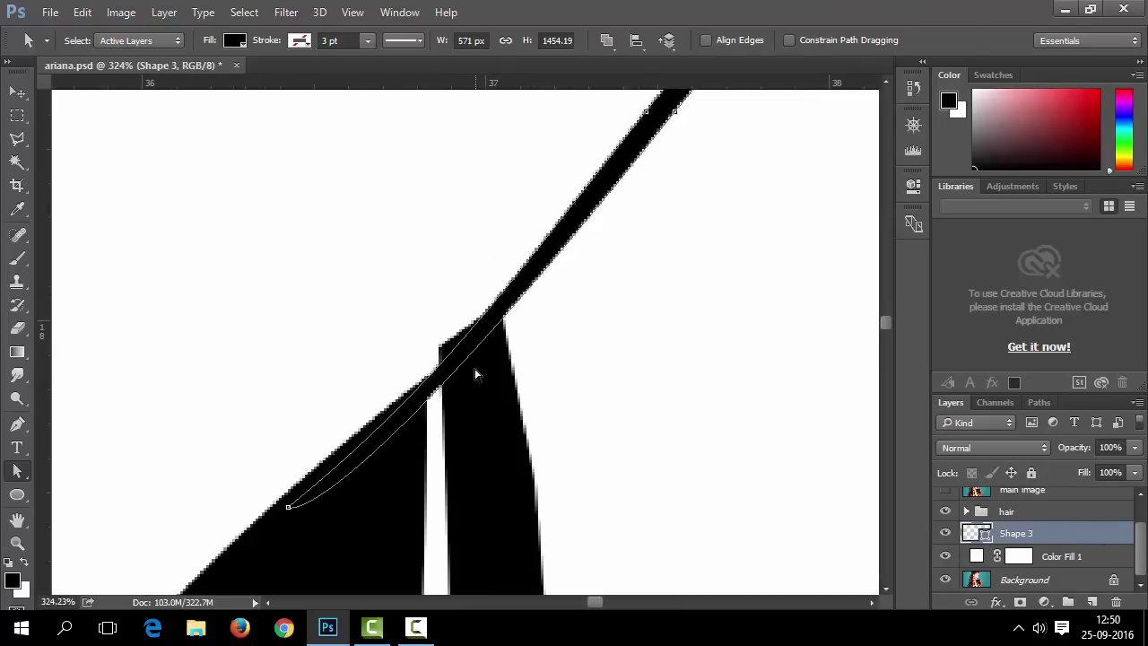
click(966, 511)
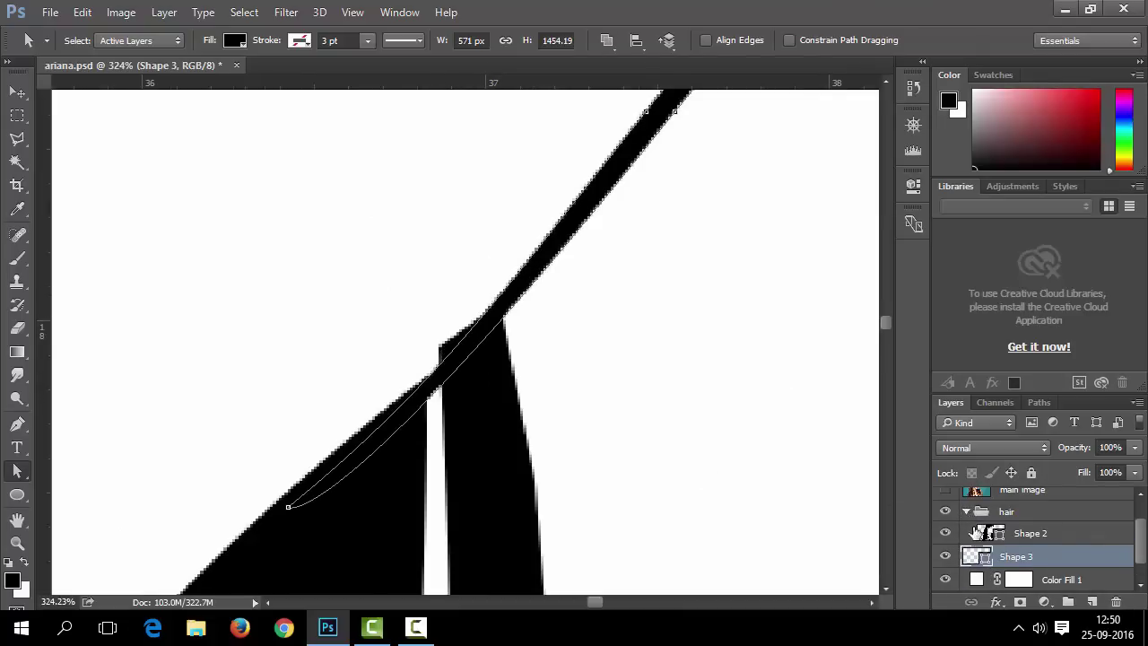
click(997, 533)
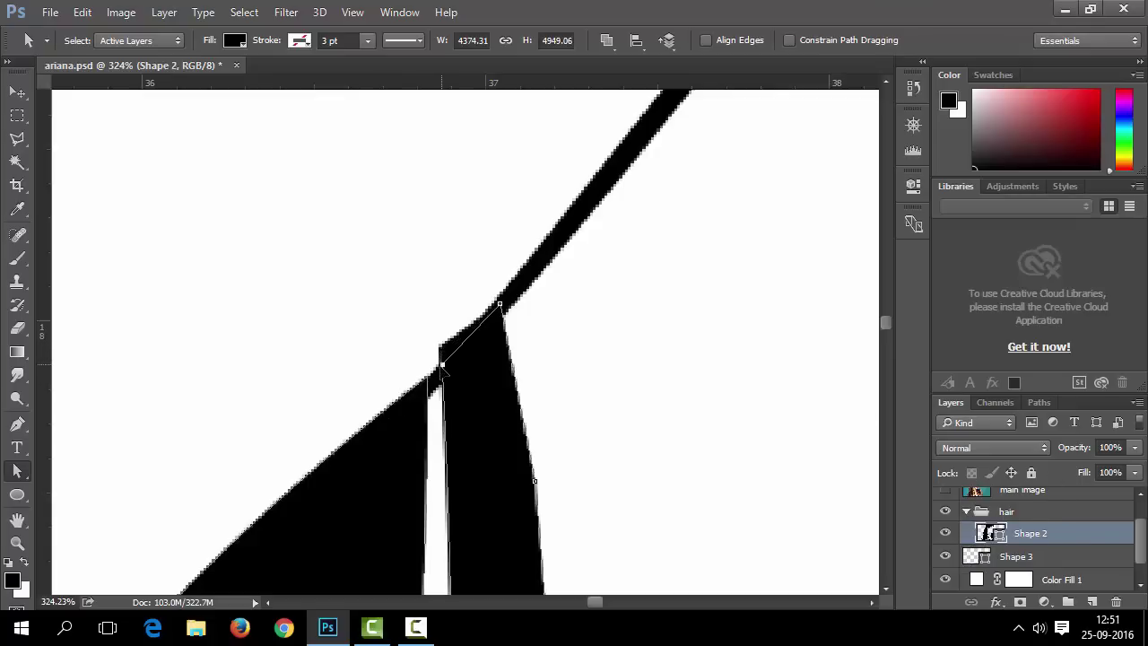
scroll(559, 349, down, 6)
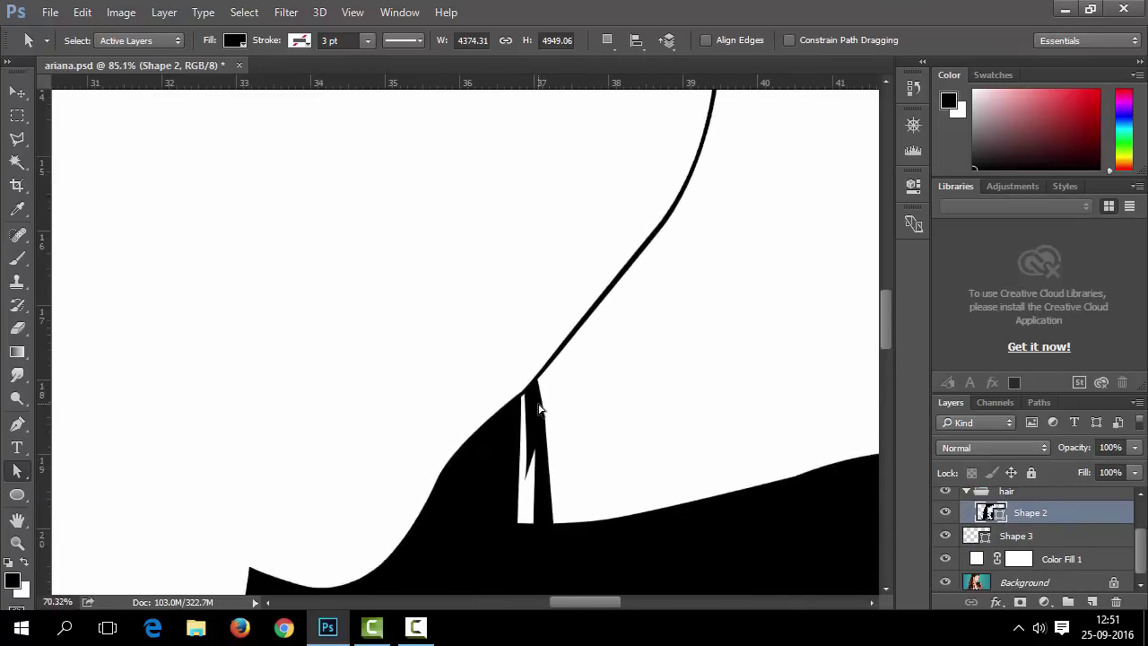
scroll(538, 409, down, 4)
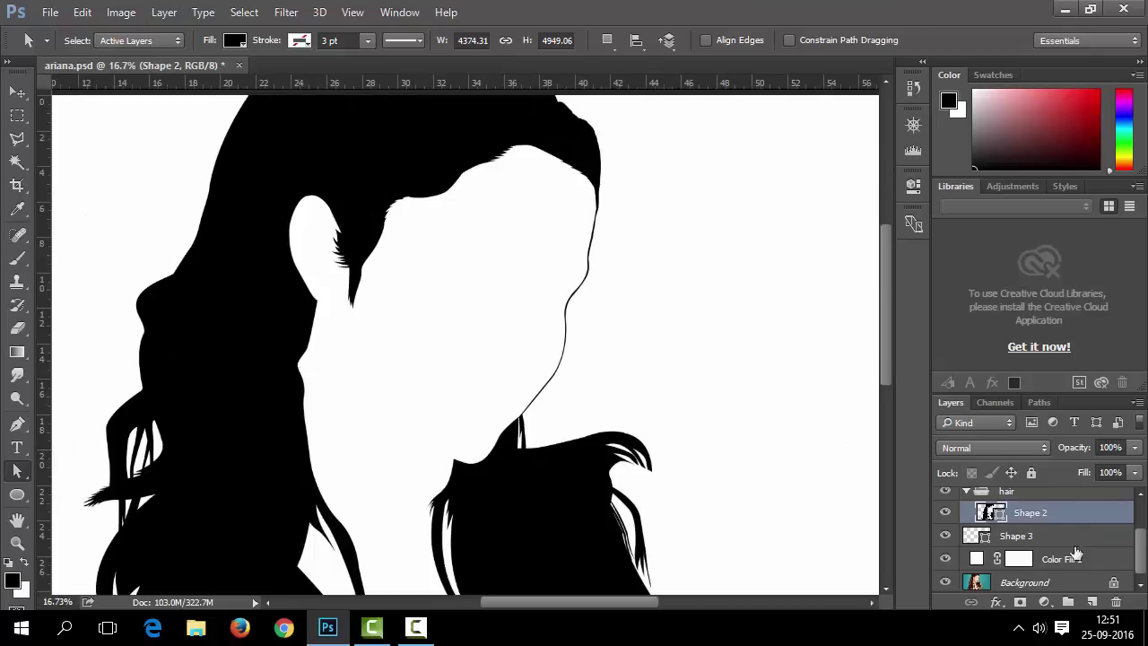
Put the face contour layer in a new group named face and reselect the contour layer inside it.
click(1024, 537)
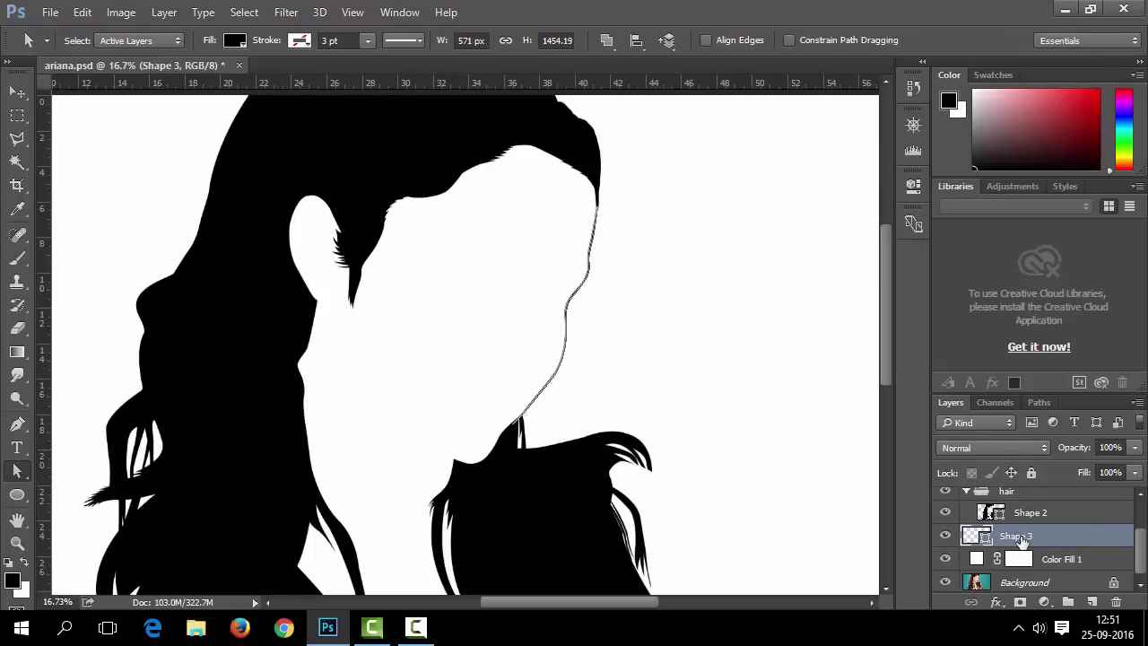
key(ctrl+g)
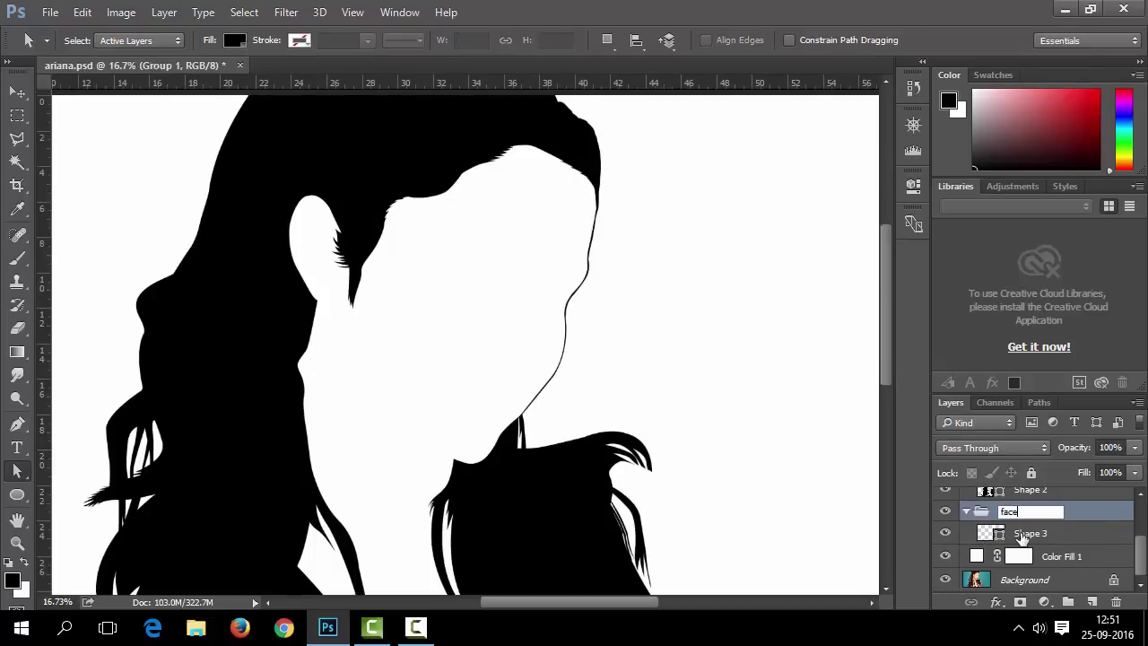
click(1024, 534)
Show the main image layer and draw a thin tapered Pen line along the jaw's underside to the hair below the chin.
scroll(1014, 542, up, 2)
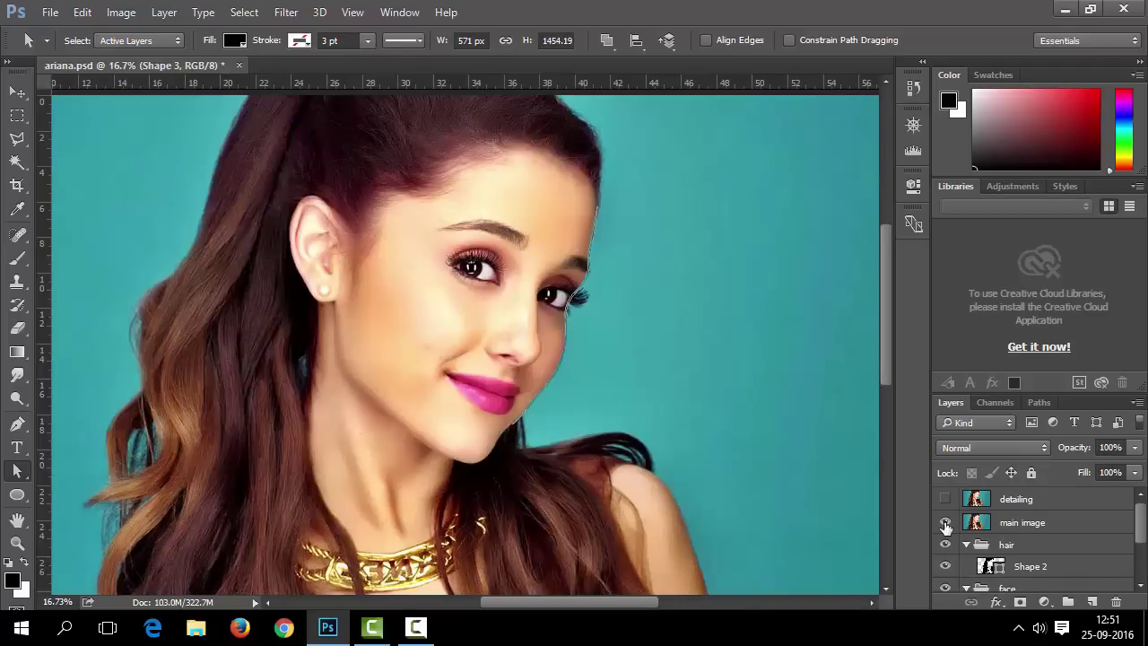
click(944, 522)
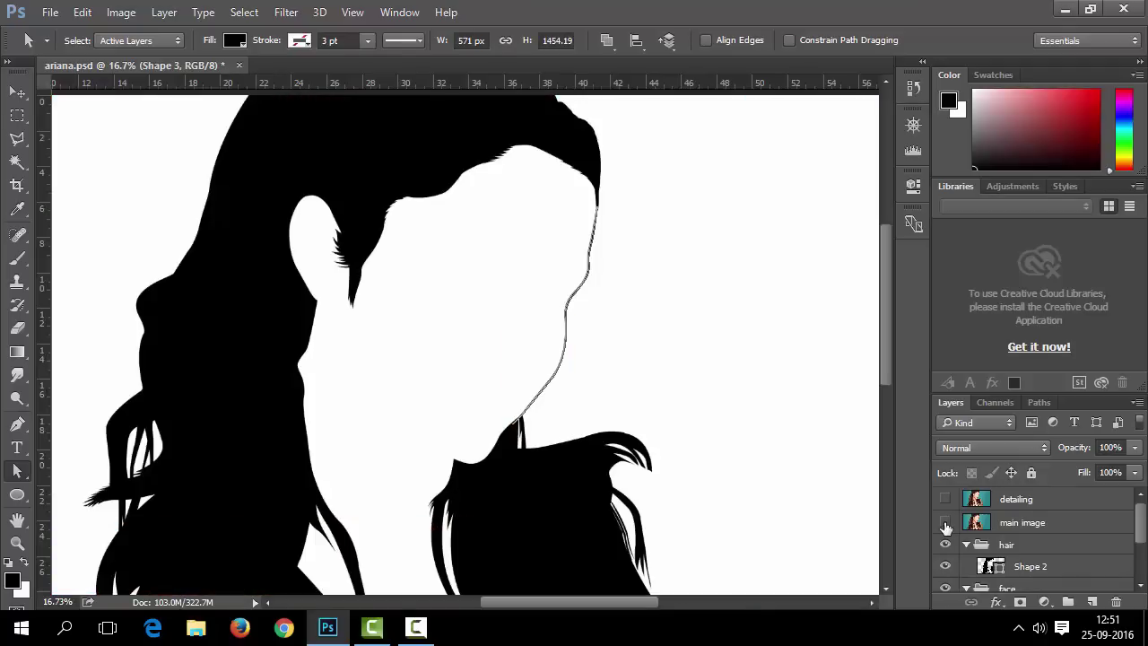
click(946, 524)
scroll(544, 504, up, 4)
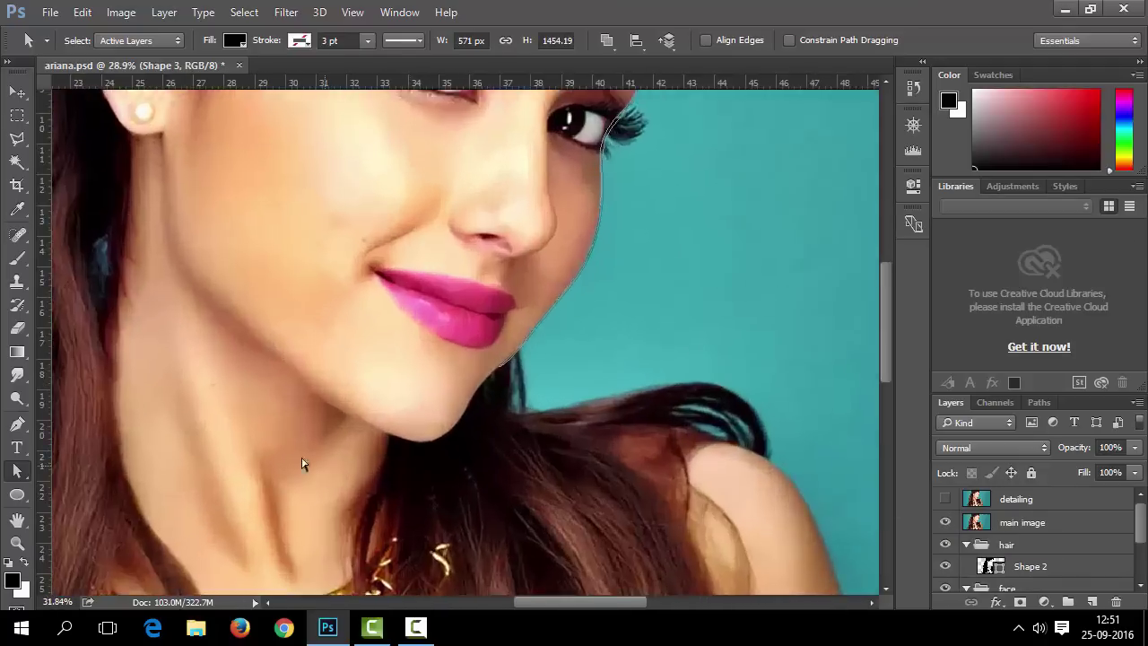
click(18, 425)
scroll(309, 426, up, 2)
scroll(308, 433, up, 2)
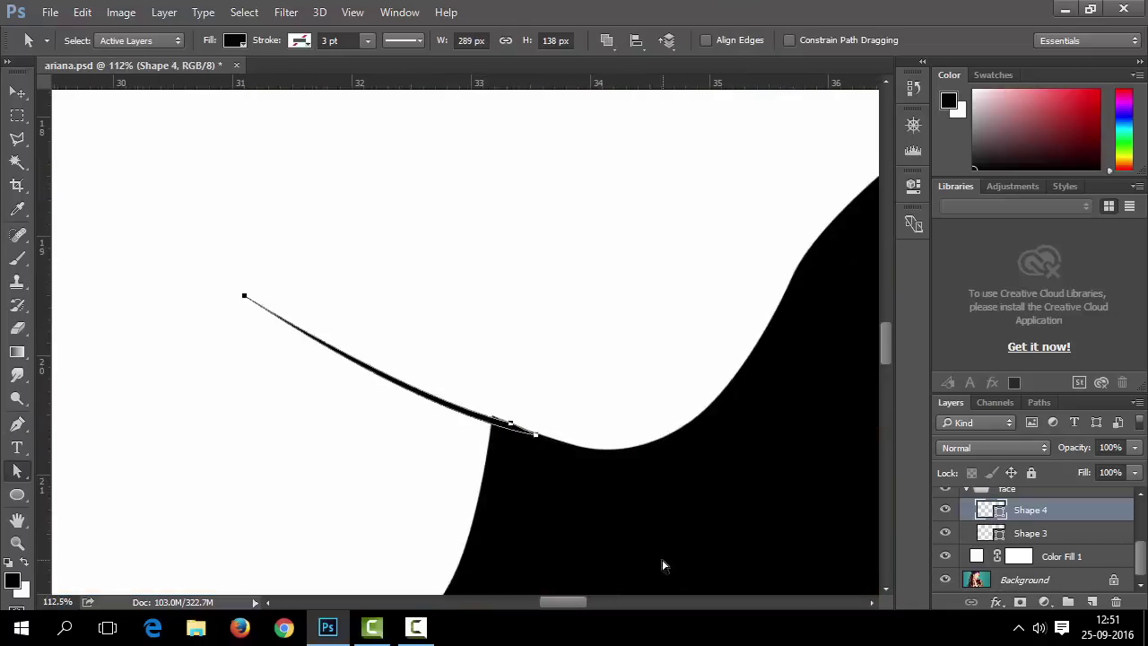
Reshape the chin line by moving its points at the hair end so it blends into the hair edge.
drag(413, 408, 463, 425)
scroll(507, 458, up, 3)
drag(558, 425, 594, 441)
scroll(579, 498, down, 11)
scroll(981, 543, up, 3)
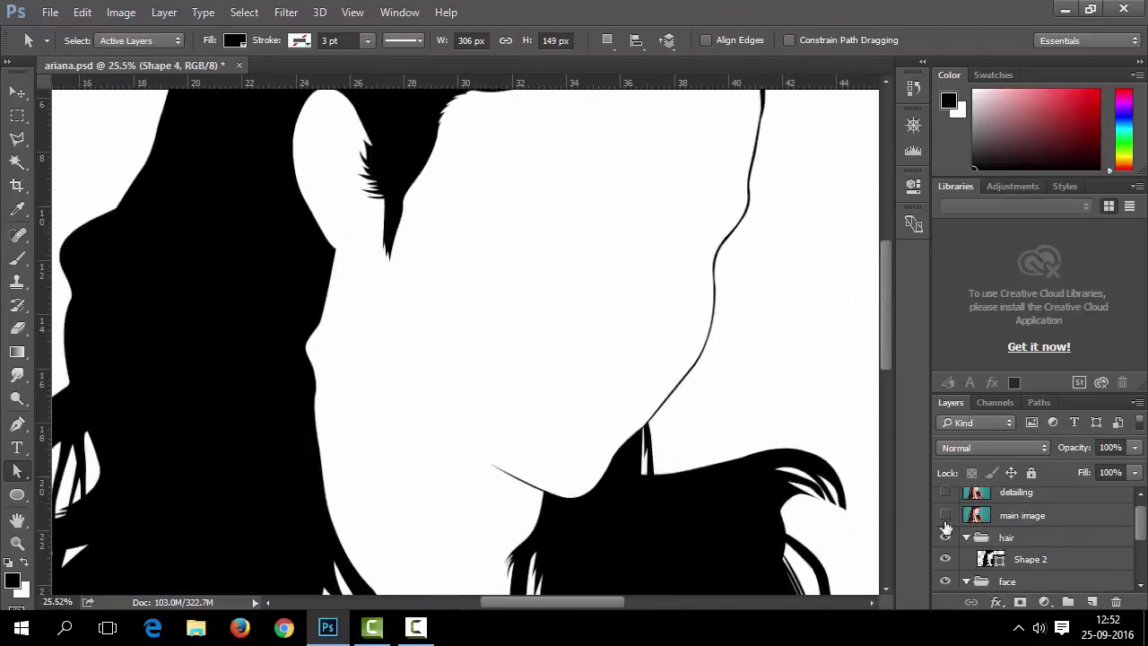
Show the main image layer again and activate the Pen tool for tracing the next body lines.
click(946, 518)
scroll(945, 524, up, 1)
key(p)
scroll(330, 166, up, 11)
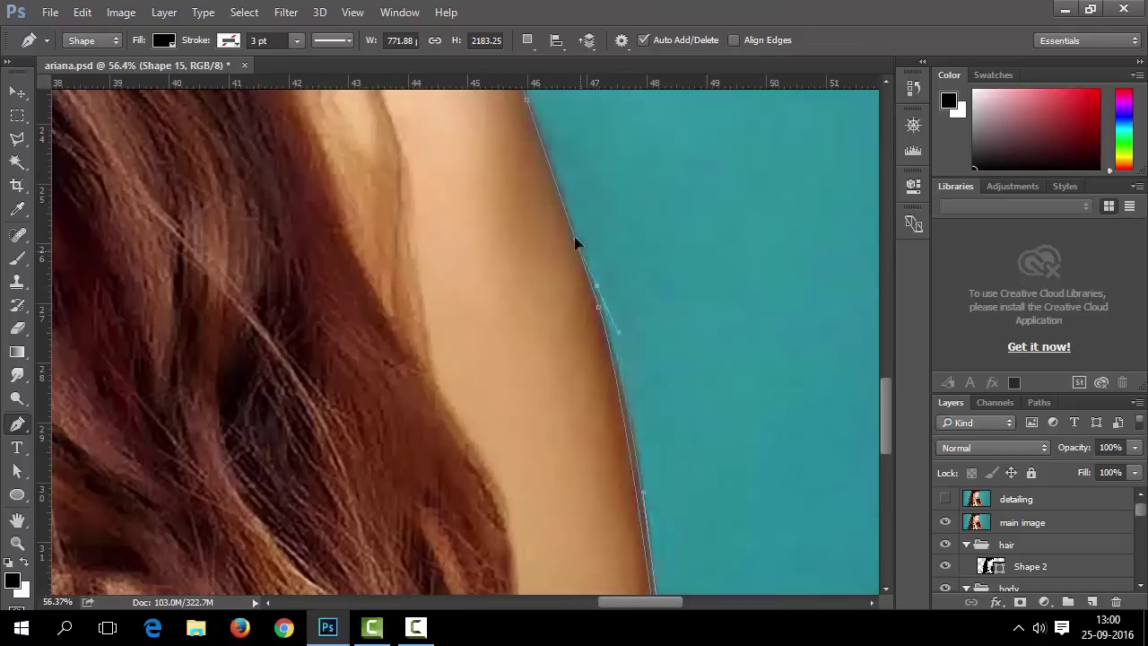
Trace the return edge of the arm contour up the upper arm and over the shoulder to the hair, closing the path.
drag(592, 280, 573, 216)
scroll(574, 224, down, 3)
scroll(565, 287, up, 3)
drag(279, 204, 314, 202)
Refine the end point of the arm contour at the shoulder and hide the main image layer.
click(945, 522)
click(17, 471)
scroll(403, 213, up, 3)
scroll(975, 526, up, 3)
drag(389, 199, 380, 206)
click(945, 522)
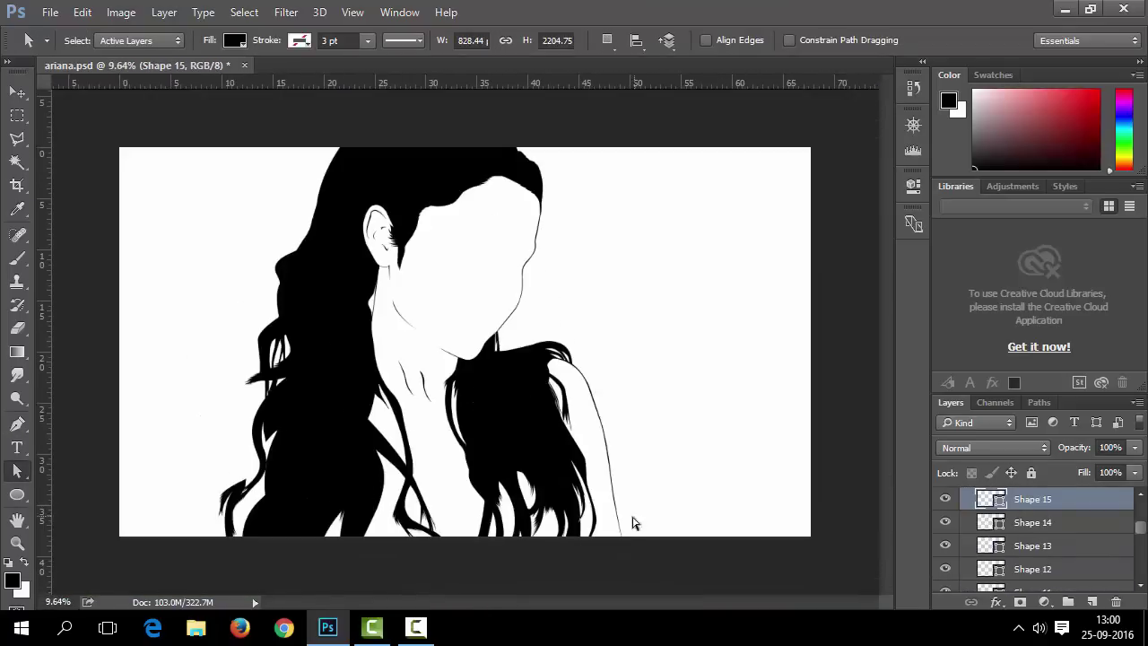
Save the document and check the arm contour up close before showing the main image layer again.
key(ctrl+s)
scroll(632, 524, up, 6)
click(600, 559)
scroll(597, 574, down, 10)
scroll(564, 471, up, 10)
drag(588, 404, 589, 412)
scroll(593, 404, up, 3)
scroll(592, 417, down, 5)
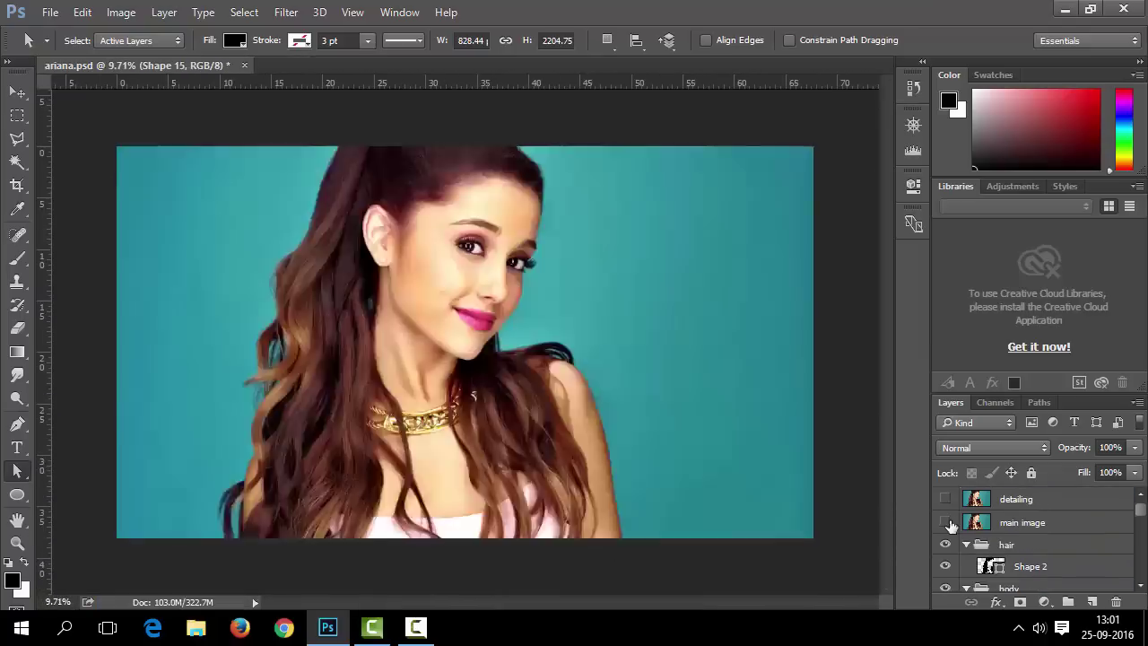
click(946, 522)
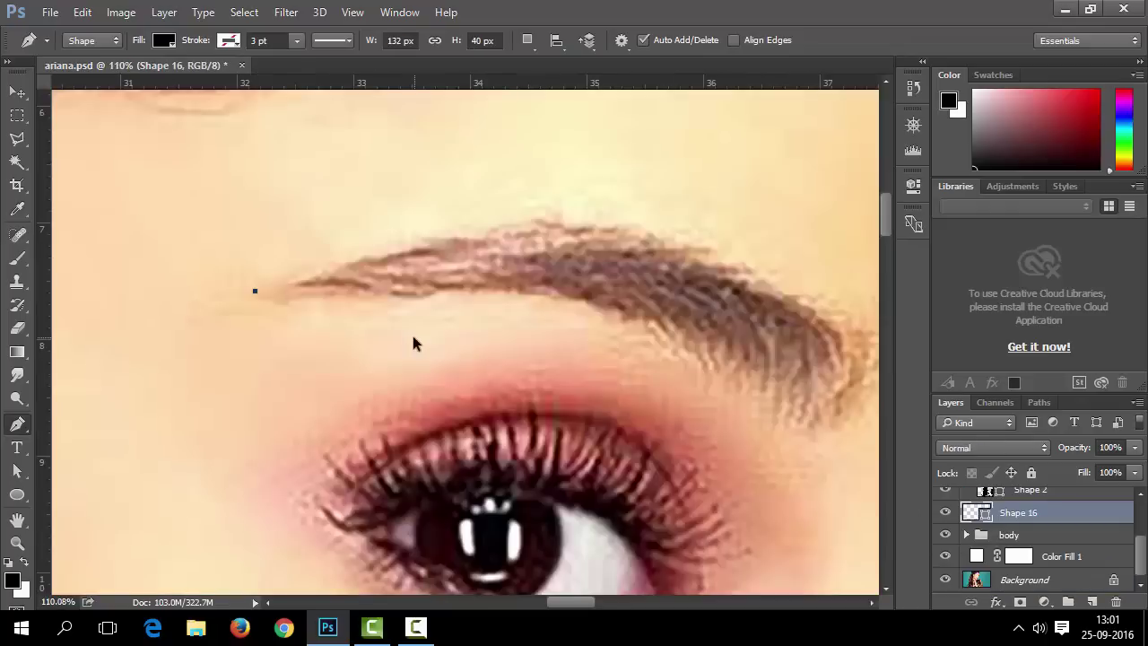
Undo the starting point at the eyebrow's tail and begin the outline around the brow's inner end with small hair spikes.
key(ctrl+z)
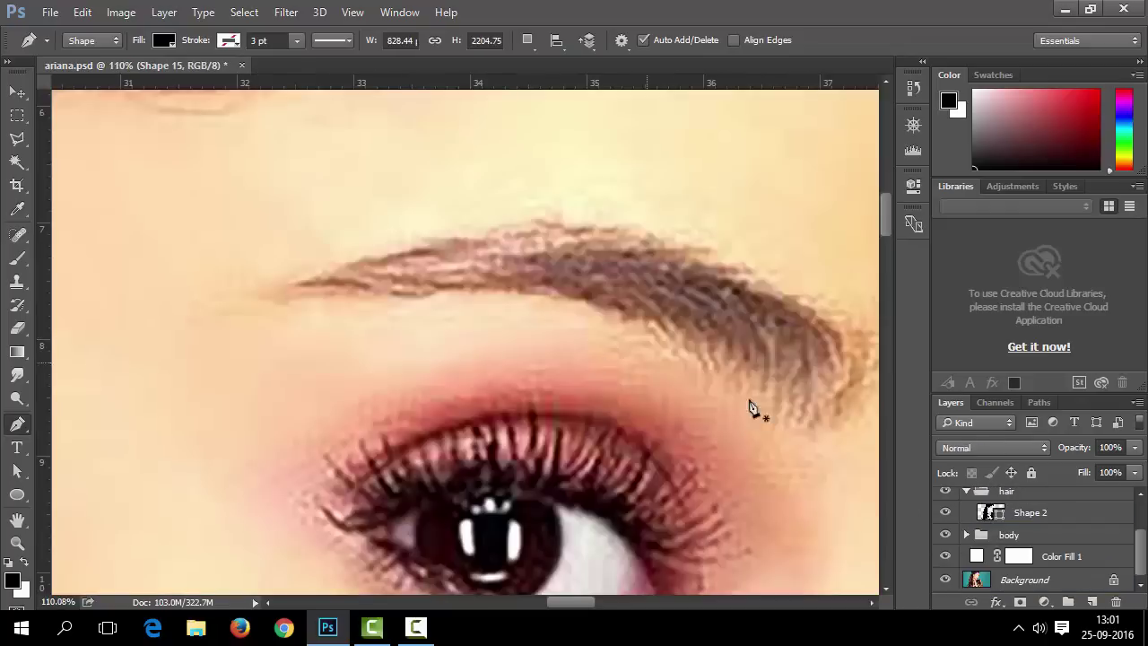
scroll(829, 417, down, 3)
scroll(831, 431, up, 2)
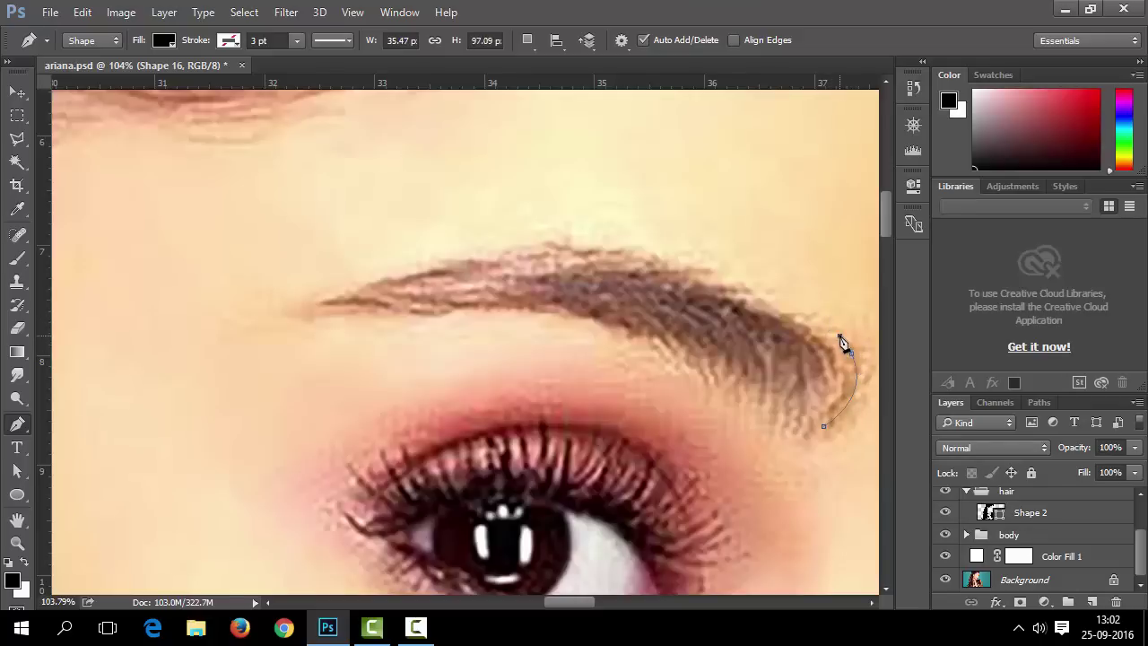
scroll(819, 352, down, 2)
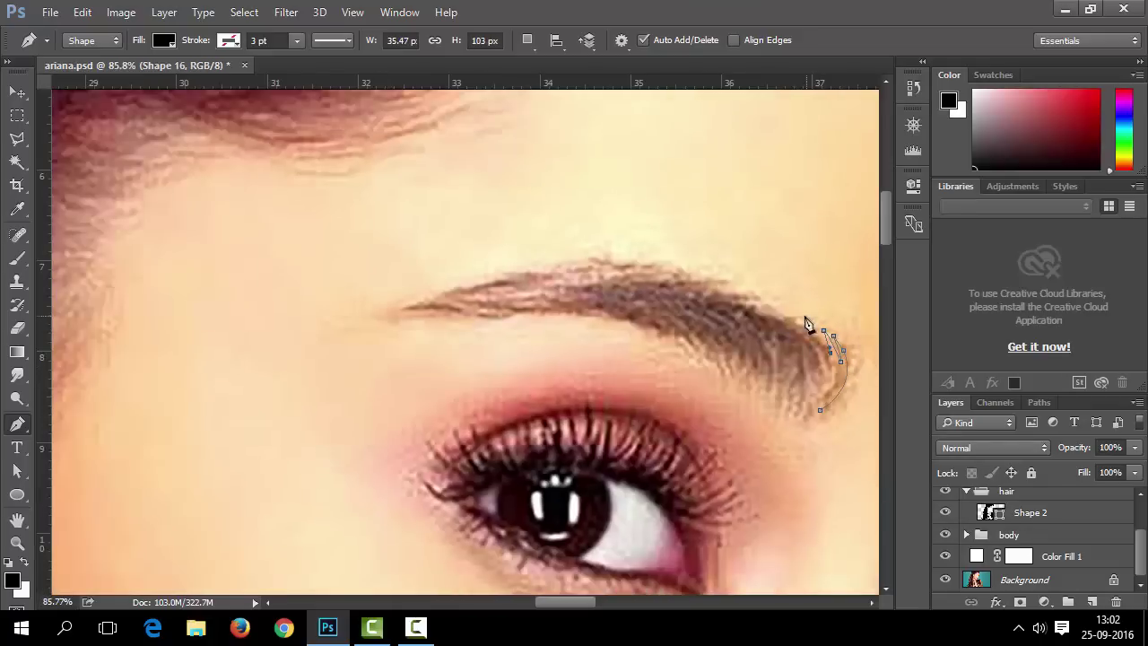
scroll(761, 308, up, 2)
Trace the eyebrow's upper edge toward the tail tip, adding pointed hair spikes along the curve.
click(701, 287)
alt+click(673, 252)
drag(555, 243, 490, 244)
scroll(436, 320, down, 2)
drag(401, 276, 371, 286)
alt+click(401, 276)
scroll(433, 268, up, 3)
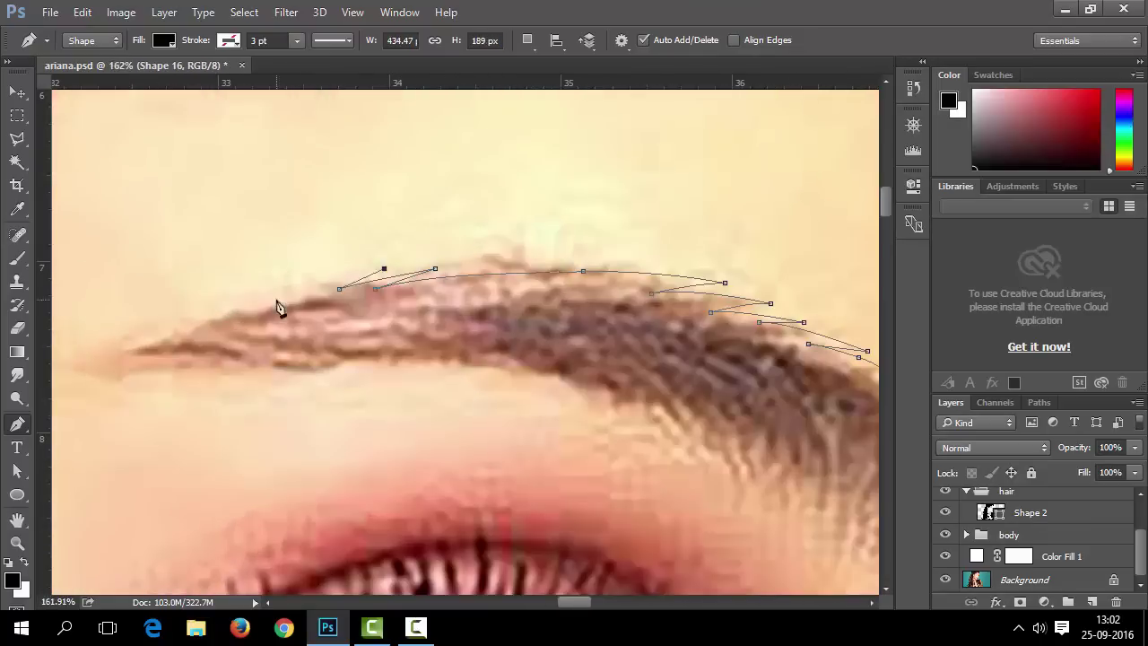
click(128, 358)
scroll(279, 377, down, 1)
scroll(366, 377, down, 1)
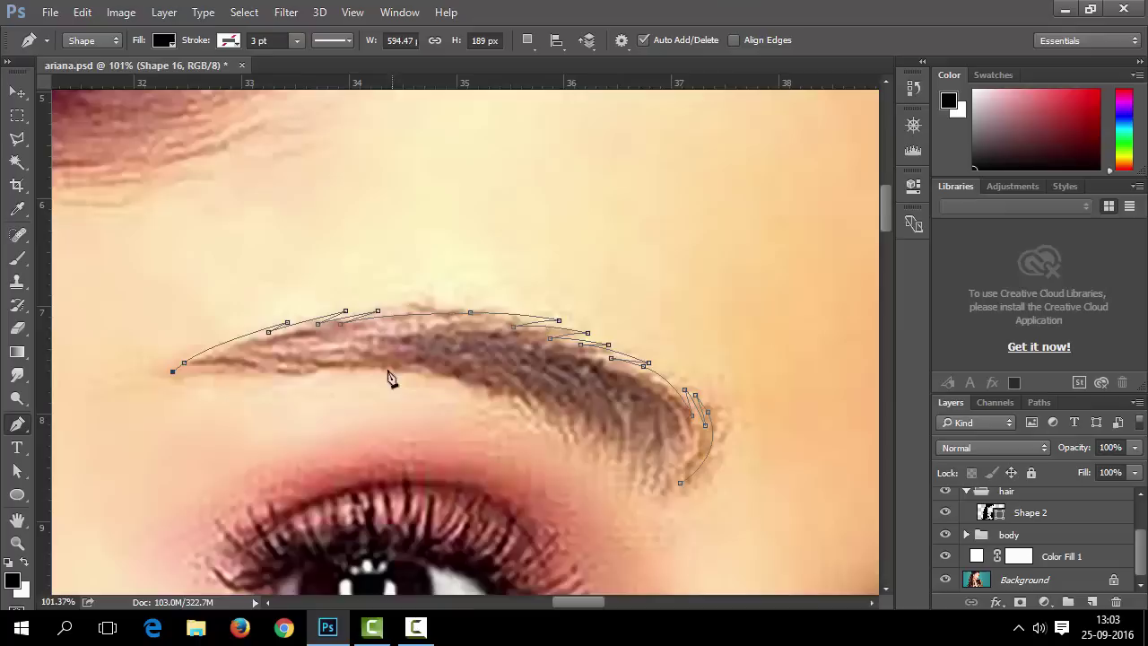
Trace the eyebrow's lower edge from the tail with small hair notches and close the path at the inner end.
click(433, 374)
scroll(440, 377, up, 1)
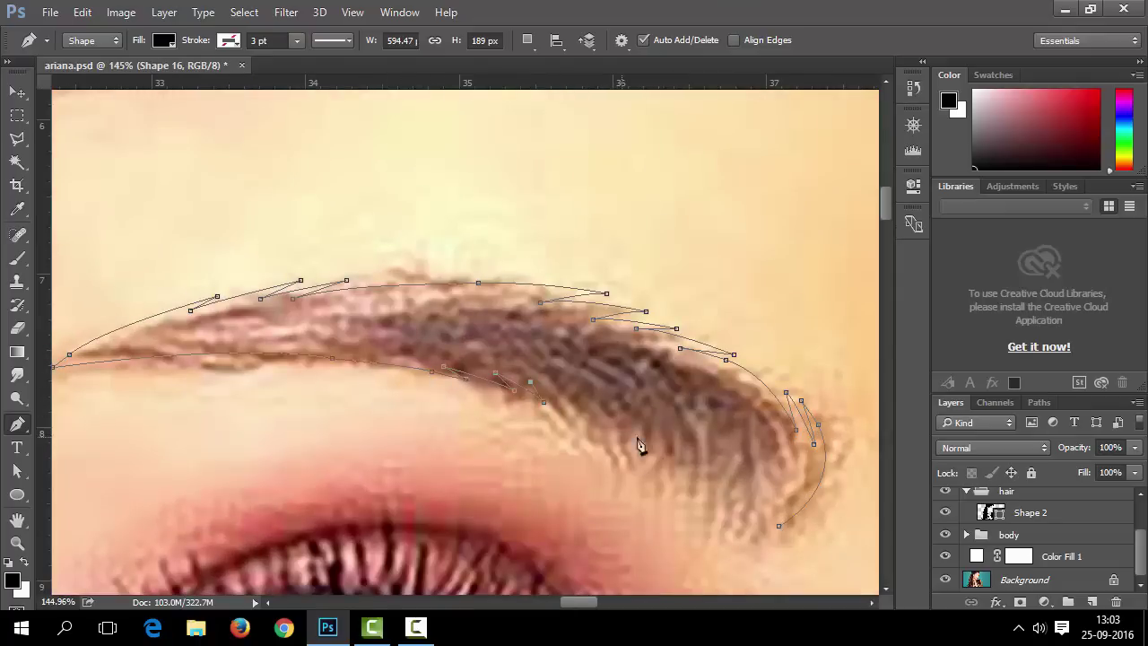
click(635, 468)
drag(818, 497, 830, 492)
Fine-tune the eyebrow outline by adjusting a lower-edge anchor and the hair spikes along the upper edge.
ctrl+drag(637, 481, 645, 476)
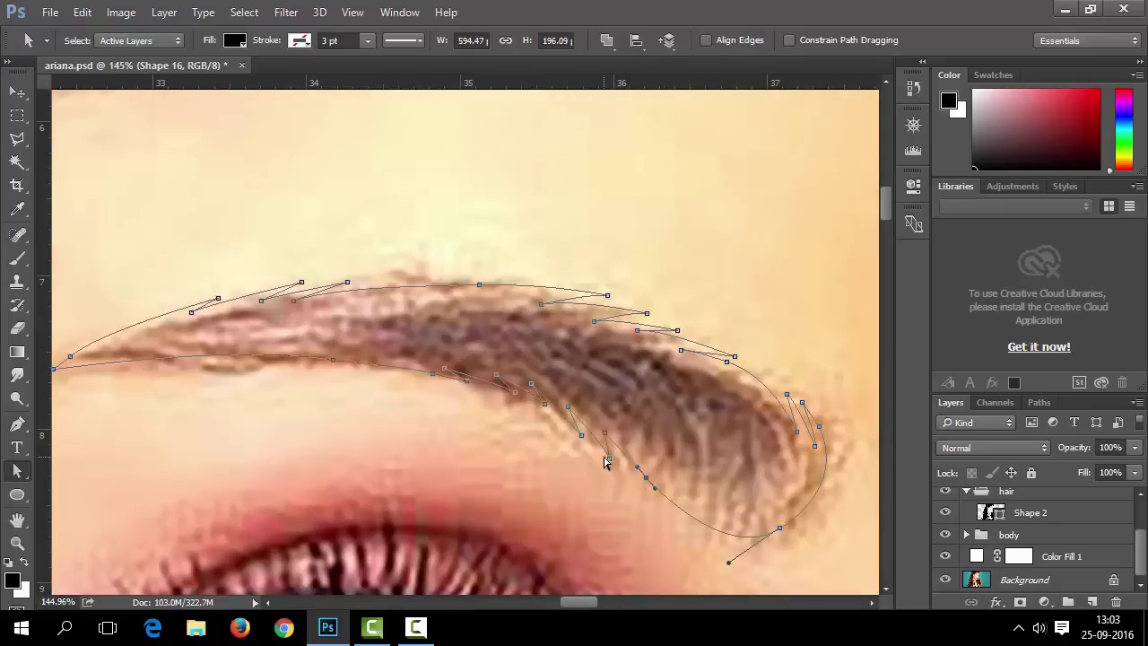
scroll(314, 325, up, 4)
drag(311, 315, 316, 322)
drag(244, 316, 253, 324)
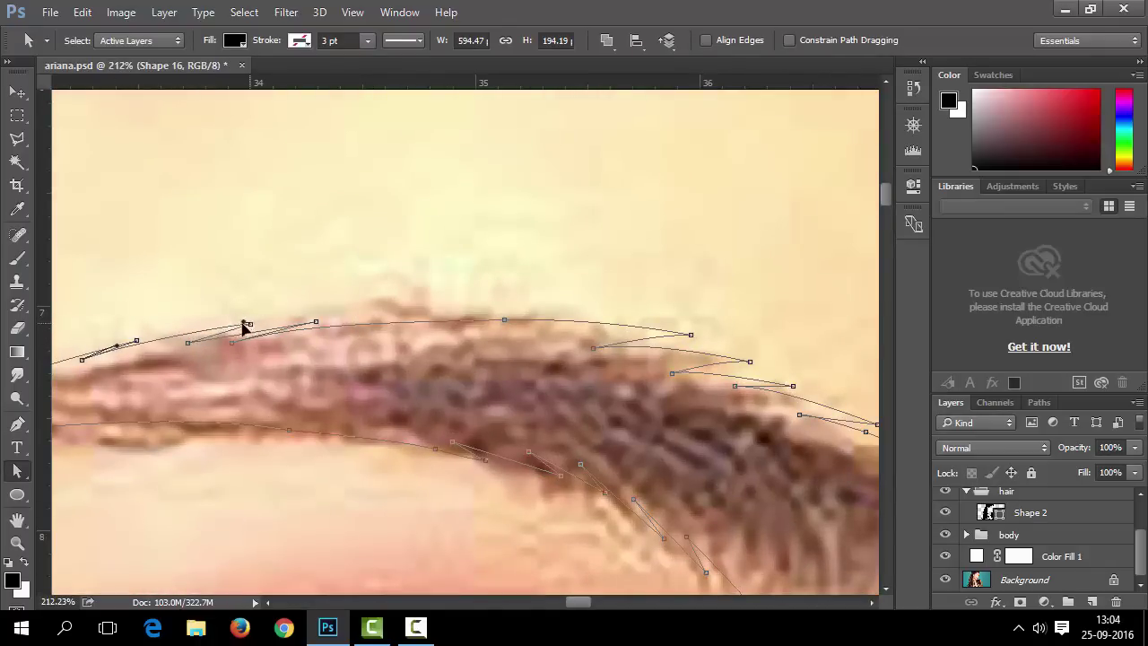
scroll(574, 340, up, 2)
click(556, 366)
click(609, 397)
click(697, 452)
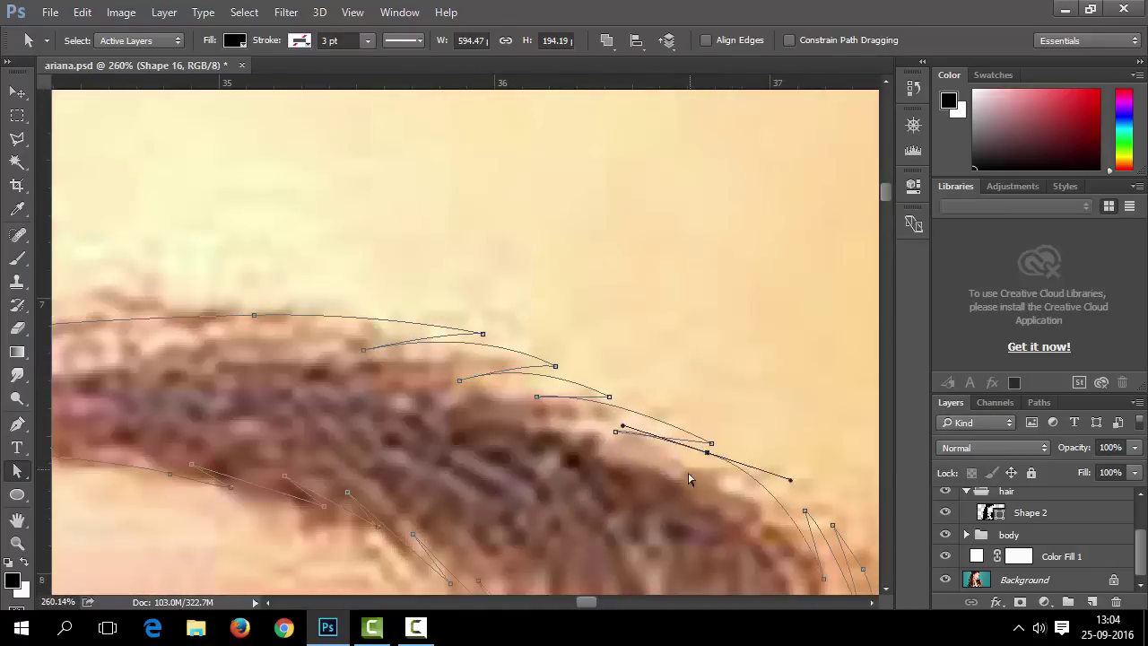
Hide the main image layer and examine the filled eyebrow shape up close and in the whole drawing.
scroll(709, 453, down, 20)
scroll(945, 538, up, 10)
click(946, 513)
scroll(945, 538, down, 10)
scroll(720, 562, down, 5)
scroll(499, 236, up, 16)
scroll(1028, 549, up, 3)
scroll(1005, 558, down, 3)
scroll(1000, 560, up, 3)
scroll(1000, 560, down, 3)
click(409, 235)
scroll(1000, 548, up, 2)
scroll(974, 546, down, 2)
Put the eyebrow shape layer in a new group named eyebro.
click(967, 535)
scroll(996, 549, down, 1)
mouse_move(1019, 535)
mouse_down()
mouse_move(1016, 502)
mouse_move(969, 522)
mouse_move(1007, 561)
mouse_move(1019, 538)
mouse_up()
click(967, 534)
key(ctrl+g)
double_click(1014, 515)
text(eyebro)
key(Return)
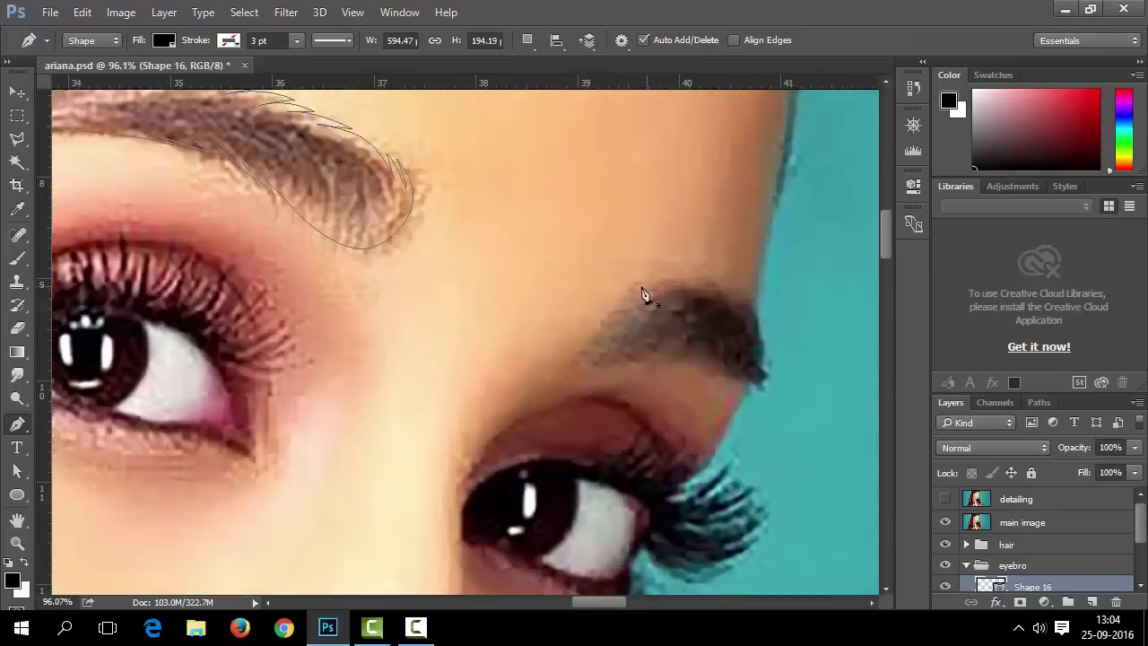
Trace the lower edge of the second eyebrow from its inner end to its outer tip with the Pen tool.
click(617, 364)
drag(706, 358, 732, 372)
click(743, 390)
scroll(748, 390, up, 1)
Trace the second eyebrow's outer and upper edges back with small hair spikes and close the shape at its inner end.
mouse_move(759, 323)
mouse_down()
mouse_move(752, 294)
mouse_move(706, 263)
mouse_up()
alt+click(725, 274)
scroll(738, 274, up, 3)
click(501, 267)
key(a)
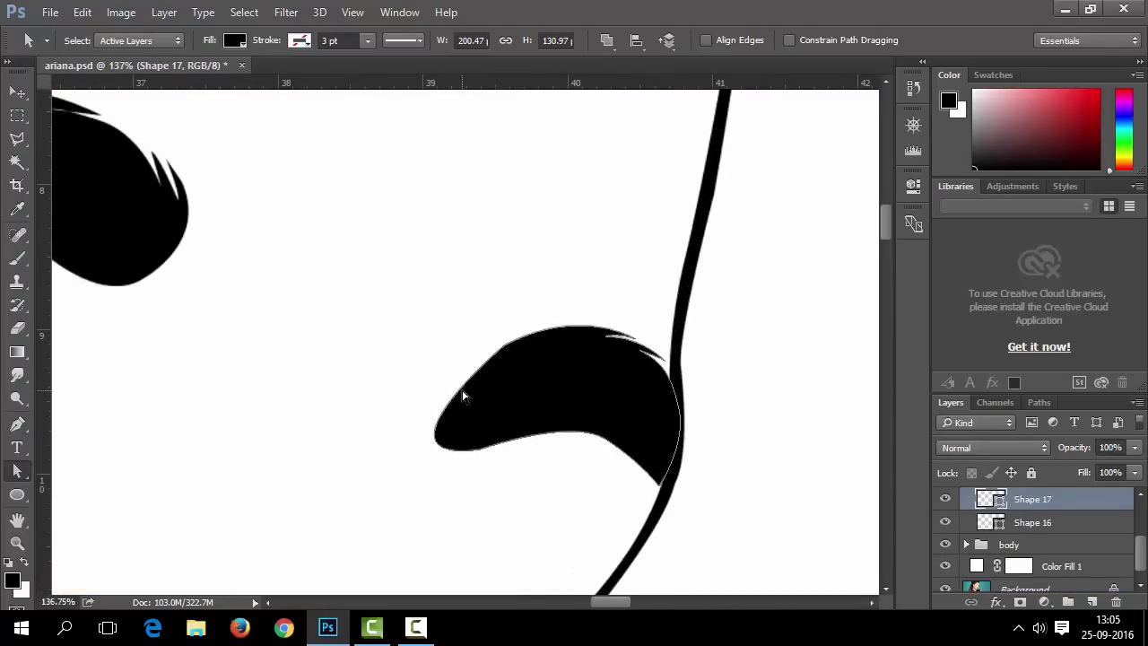
Show the main image layer and refine the curve at the second eyebrow's inner end to match the photo.
click(463, 396)
scroll(463, 395, up, 2)
scroll(952, 517, up, 2)
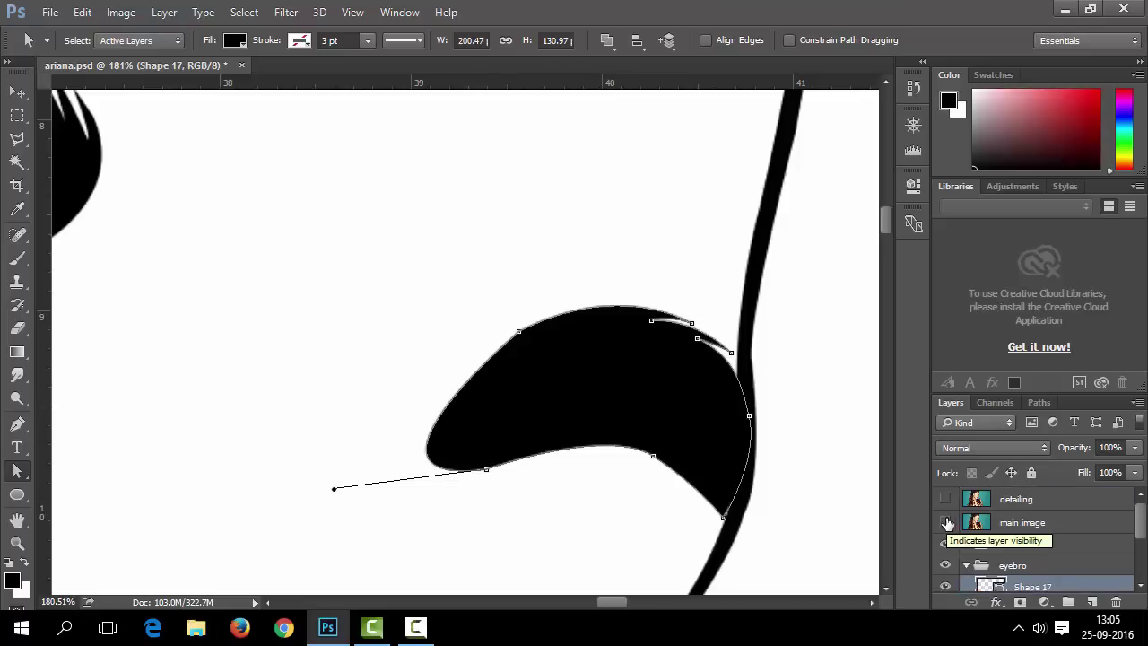
click(947, 522)
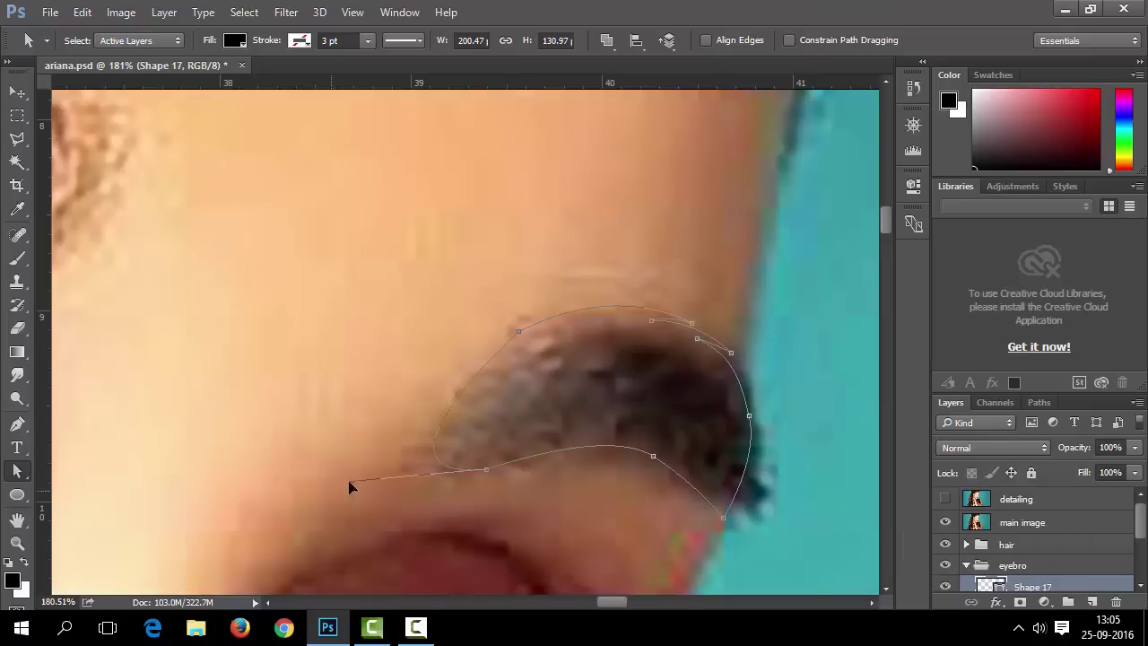
click(501, 476)
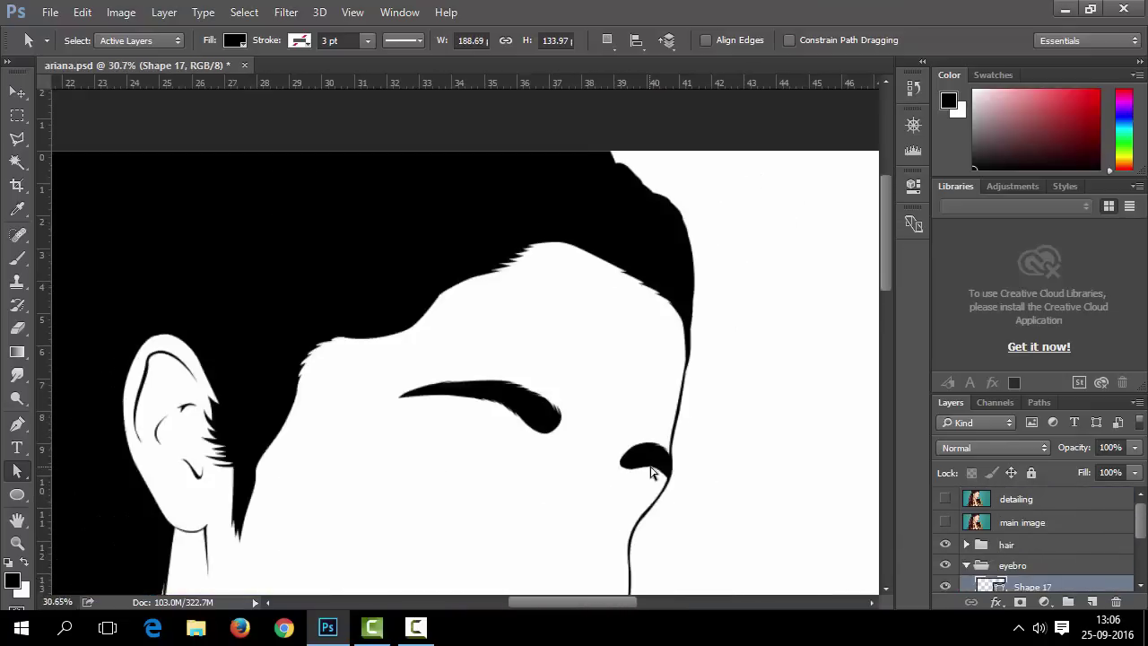
Hide the main image layer, save the document and collapse the eyebro group.
scroll(652, 473, down, 5)
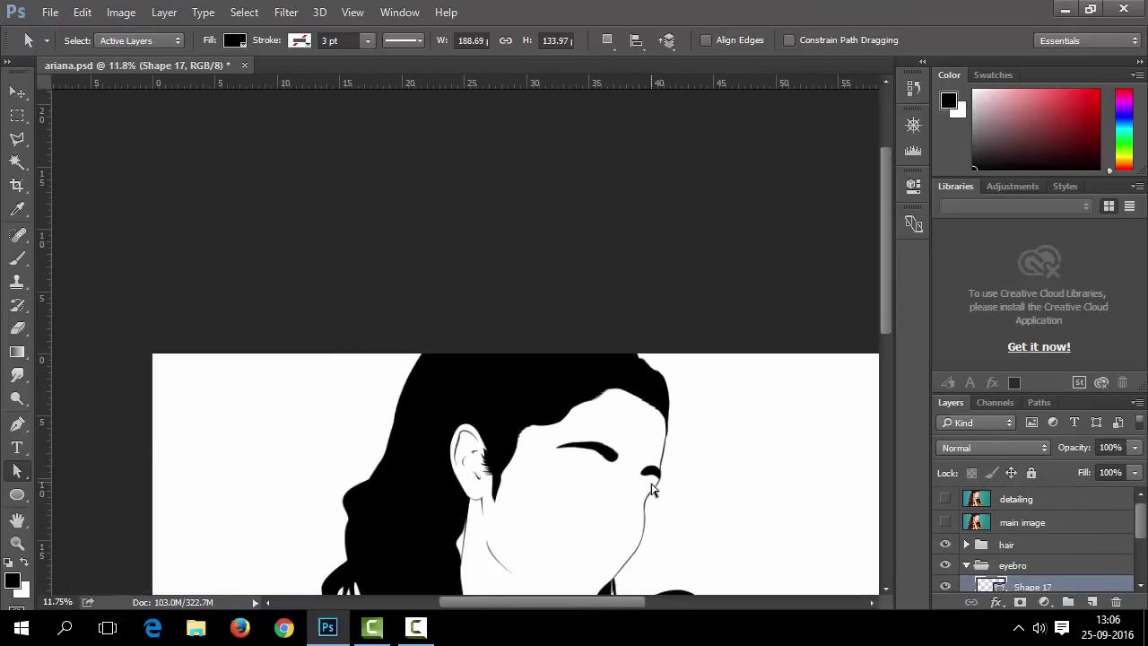
scroll(604, 238, up, 3)
key(ctrl+s)
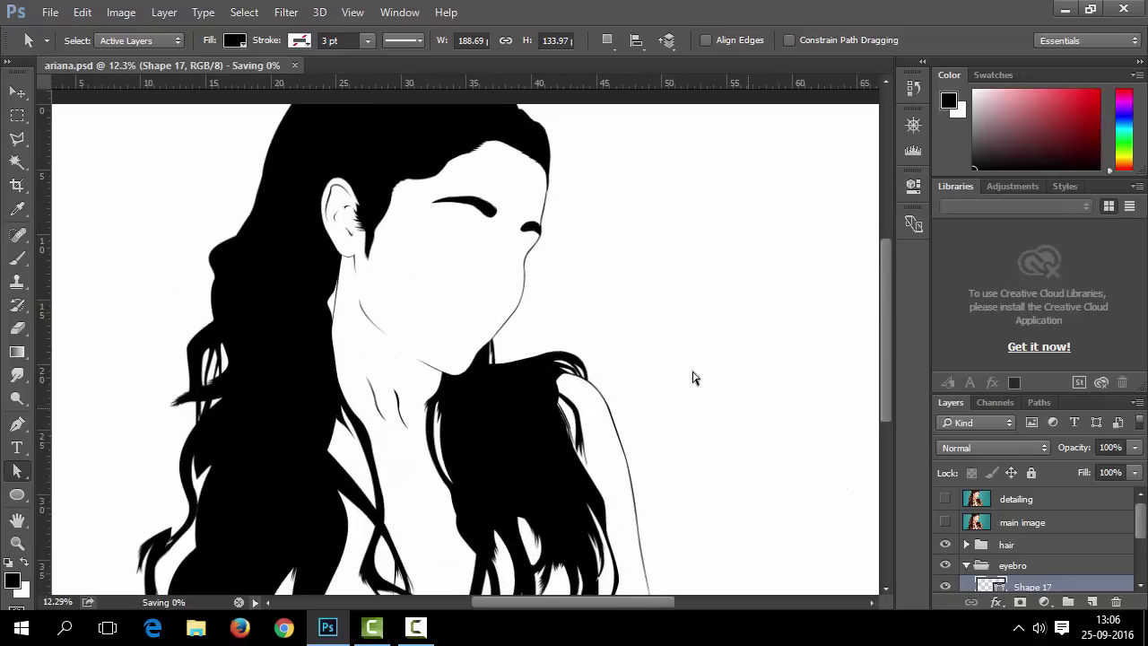
scroll(541, 323, up, 2)
click(970, 565)
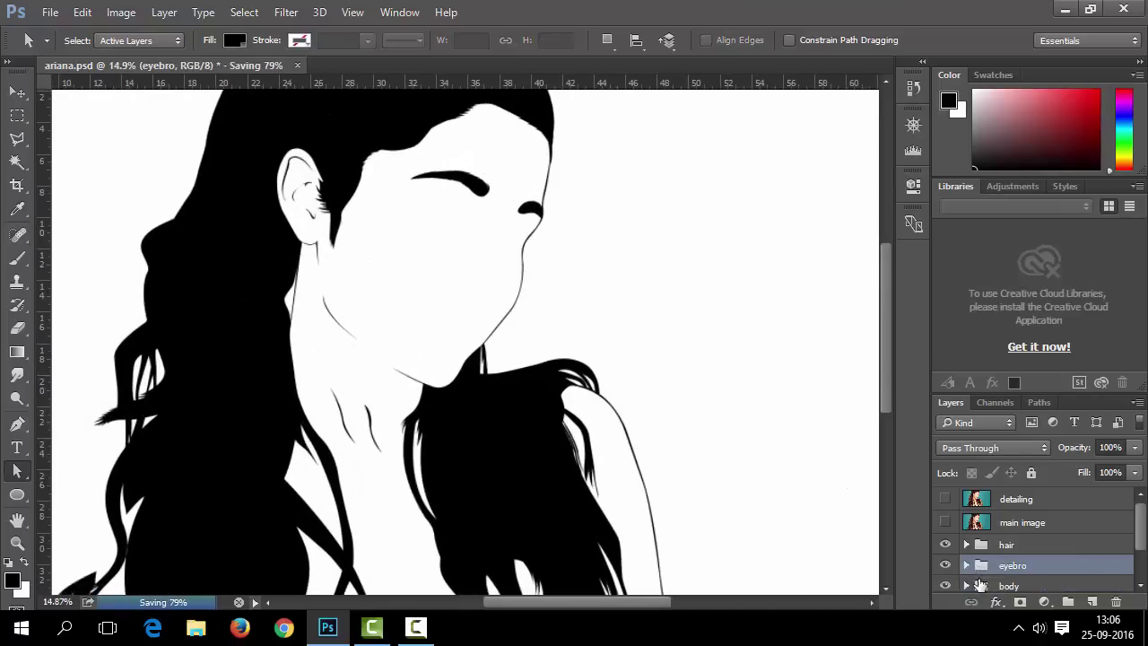
Trace the arm's outer edge beside the long hair as a thin Pen tool shape in the body group and save the document.
scroll(487, 341, down, 3)
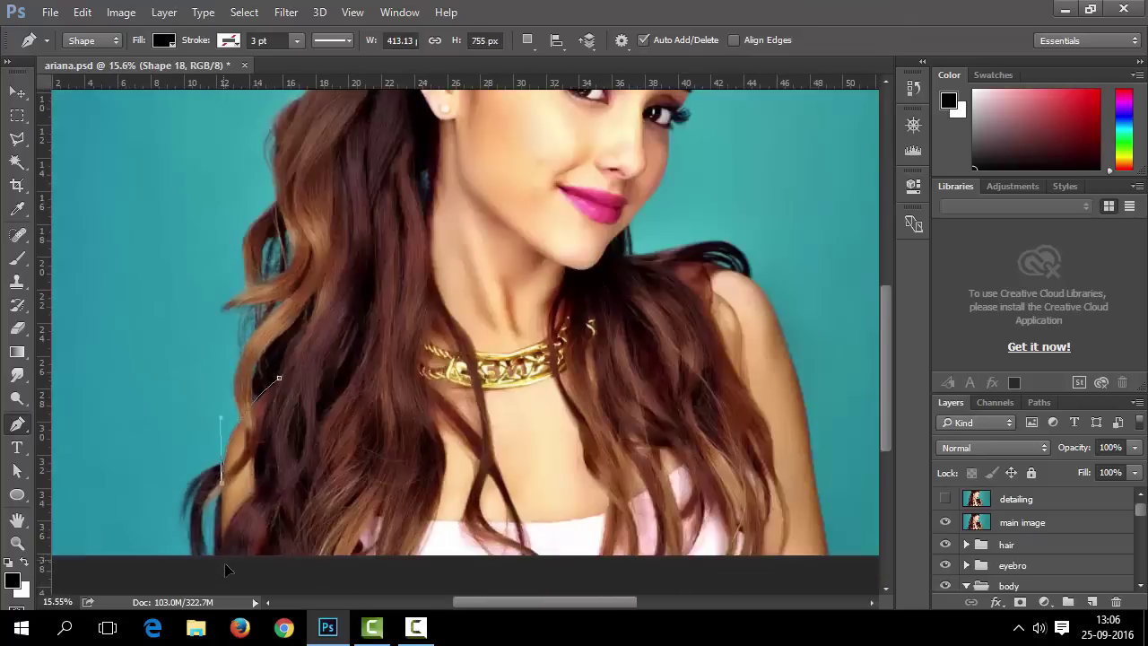
scroll(223, 418, up, 5)
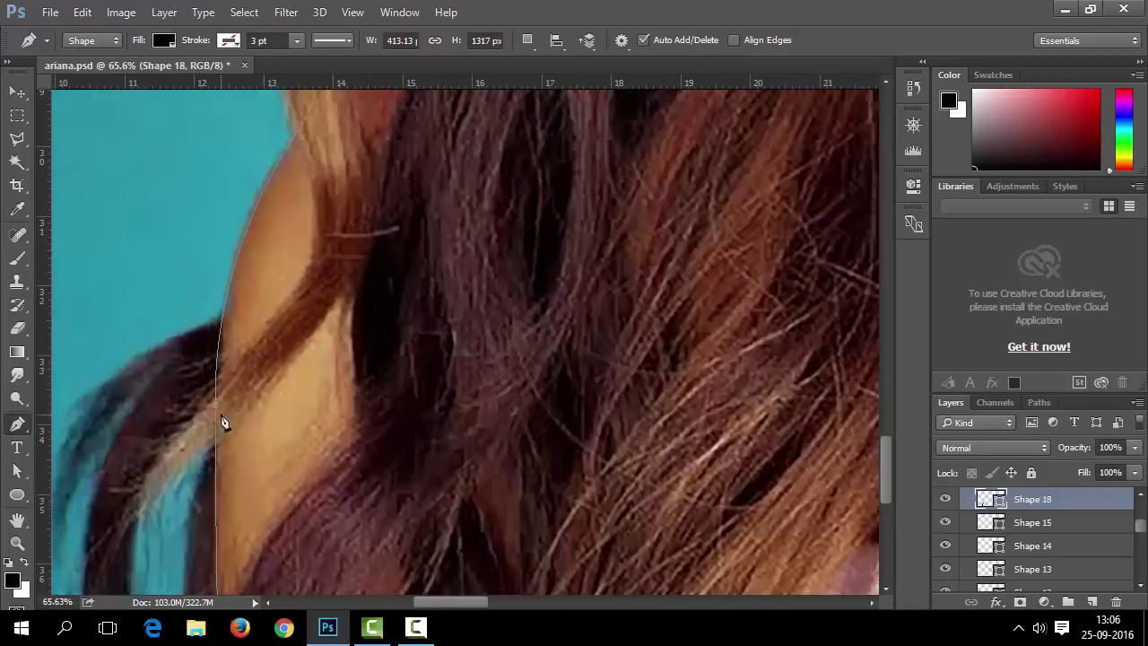
click(526, 247)
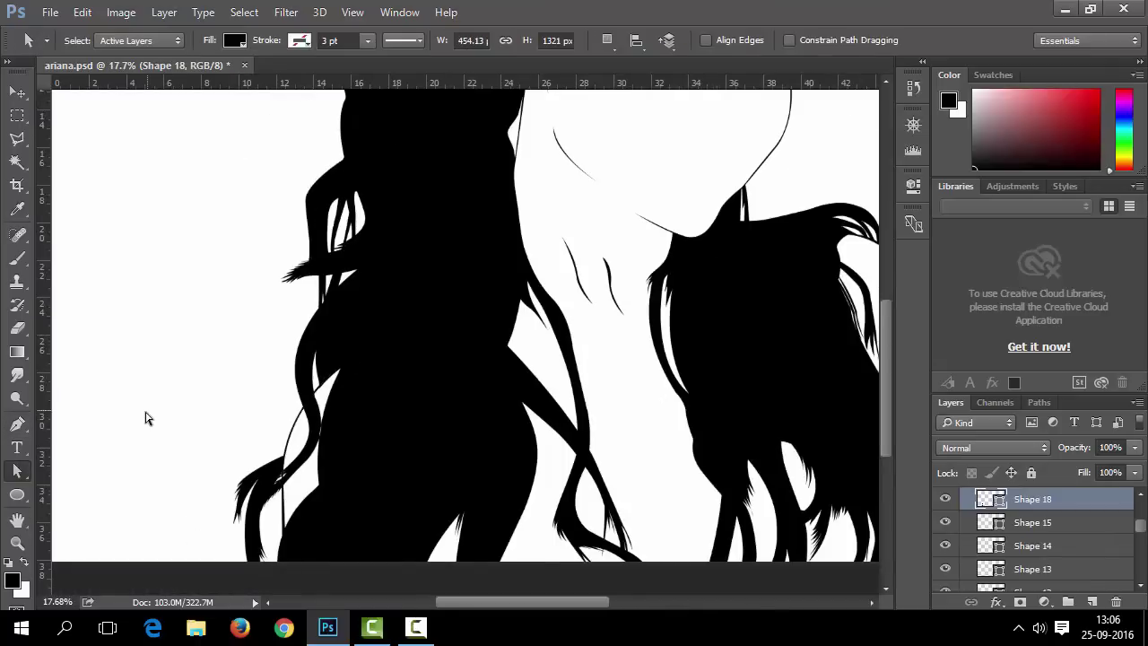
scroll(147, 416, down, 4)
key(ctrl+s)
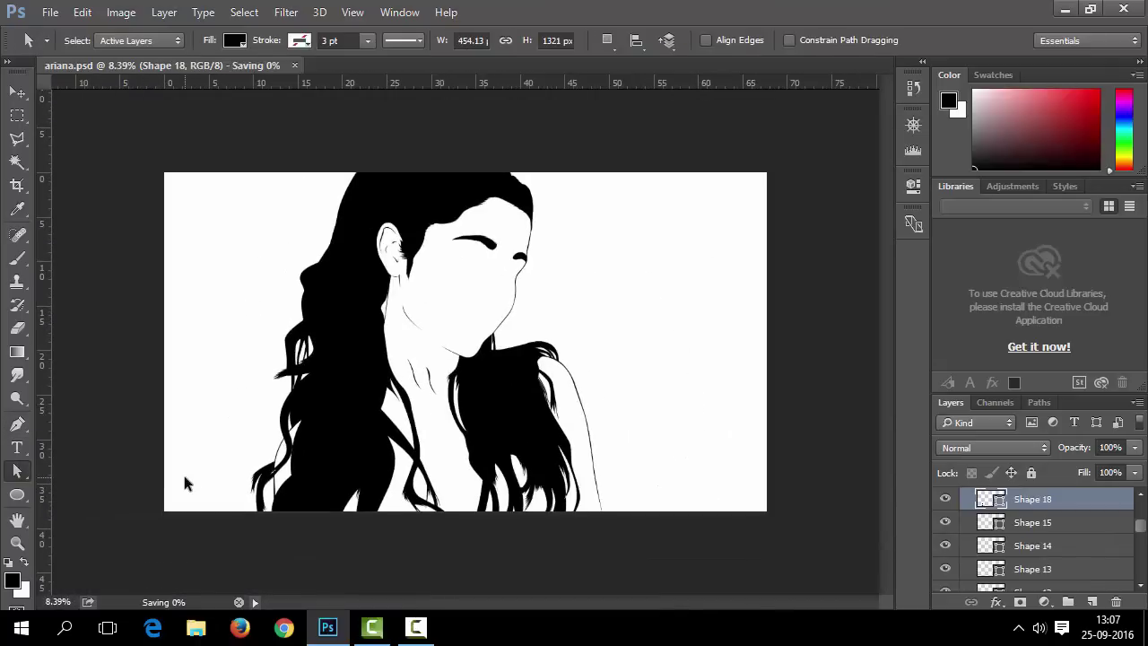
Compare the whole line drawing with the photo by showing and hiding the main image layer.
scroll(283, 498, up, 2)
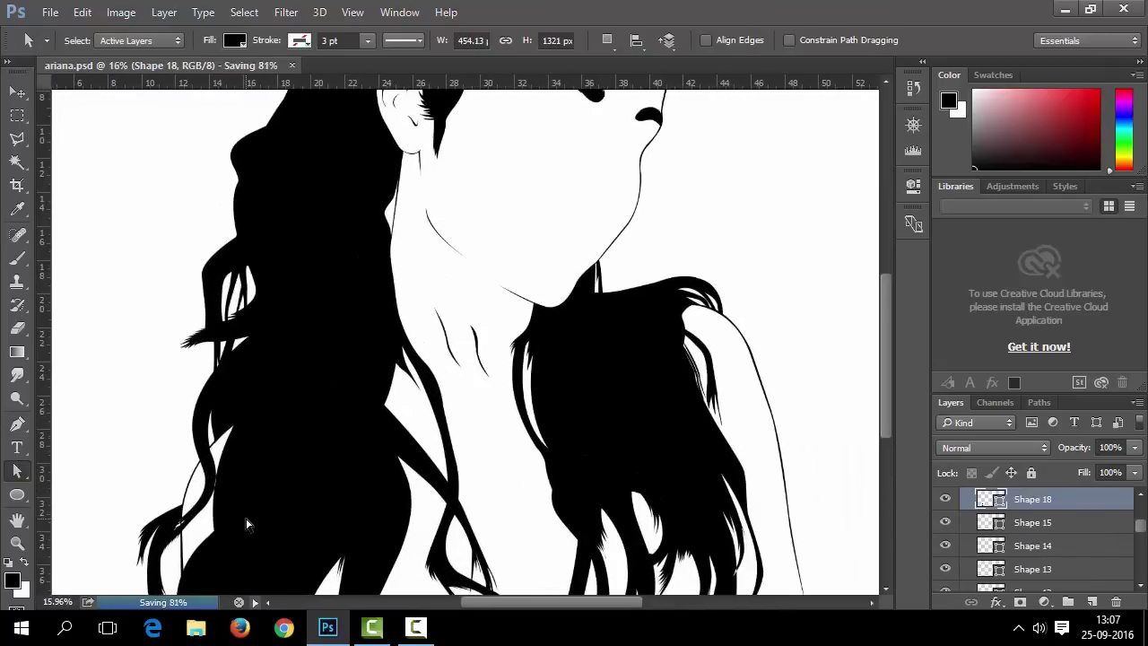
scroll(247, 525, down, 2)
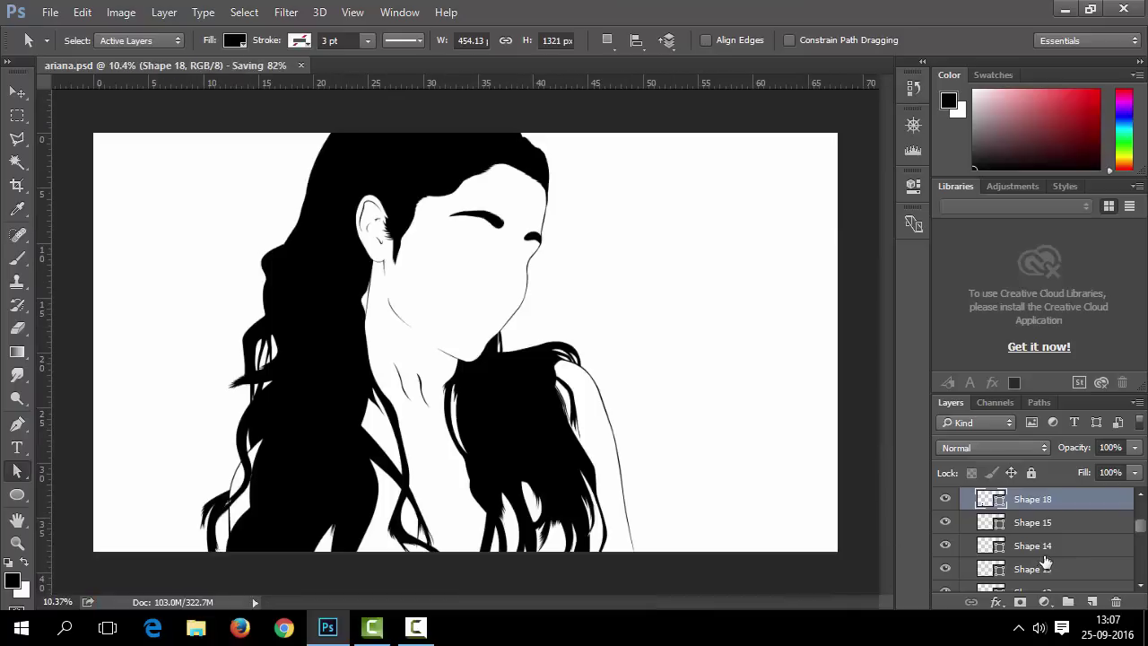
scroll(942, 545, up, 3)
click(945, 522)
click(945, 522)
click(945, 522)
click(945, 522)
scroll(973, 536, down, 5)
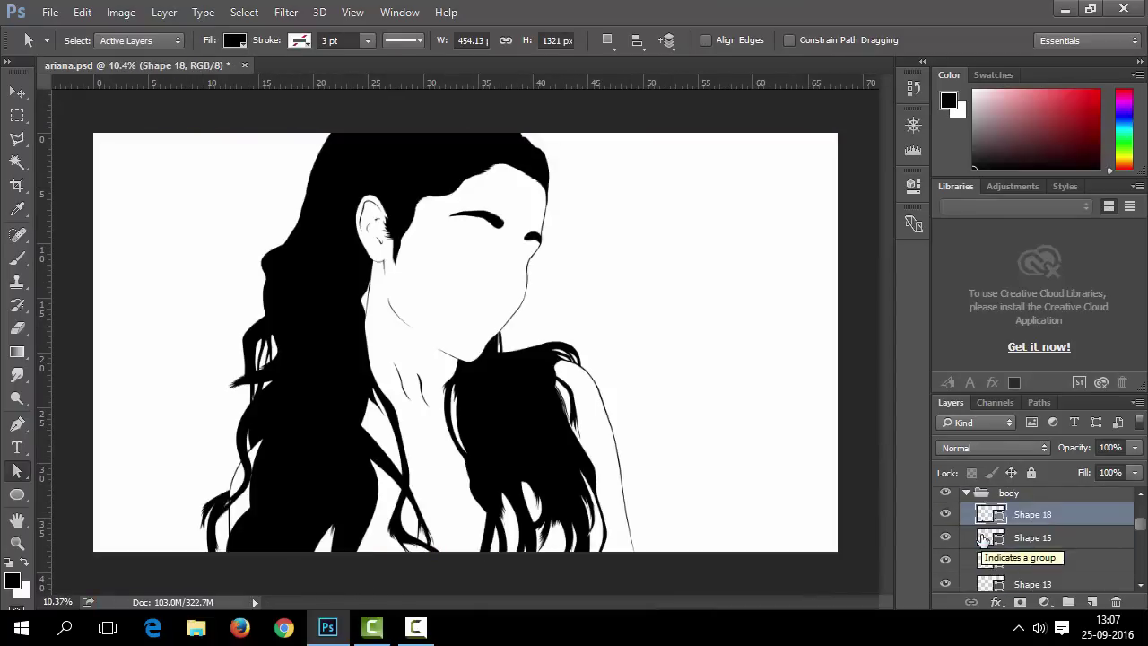
scroll(976, 538, up, 4)
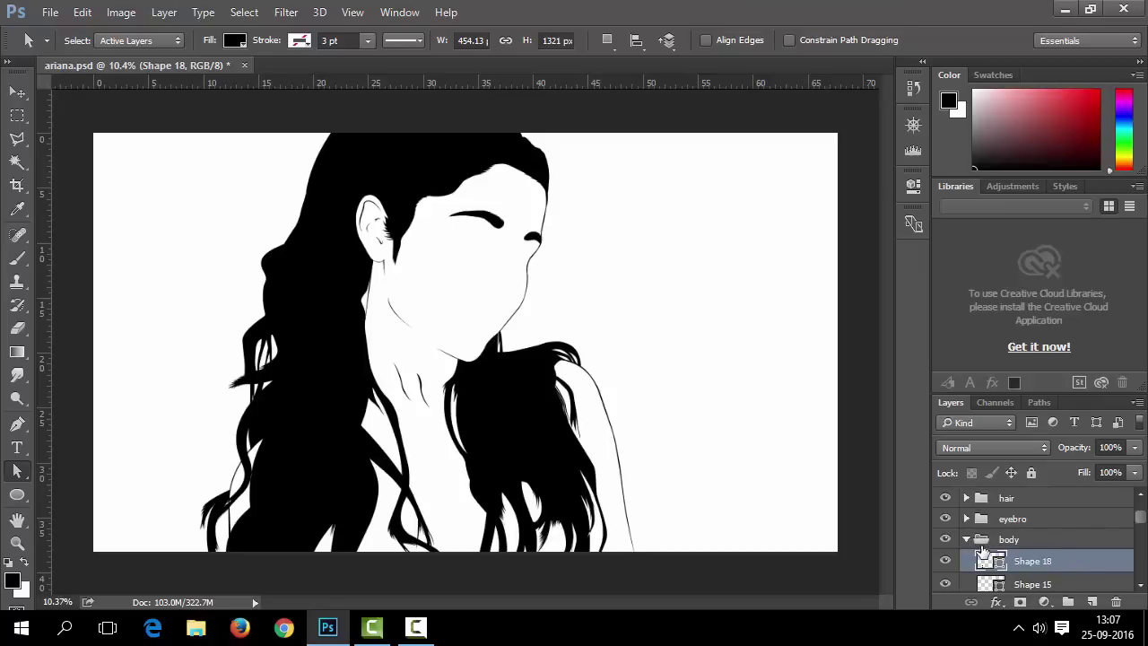
Collapse the body group and, directly above Color Fill 1, trace the shirt neckline up to its strap end with the Pen tool.
click(967, 540)
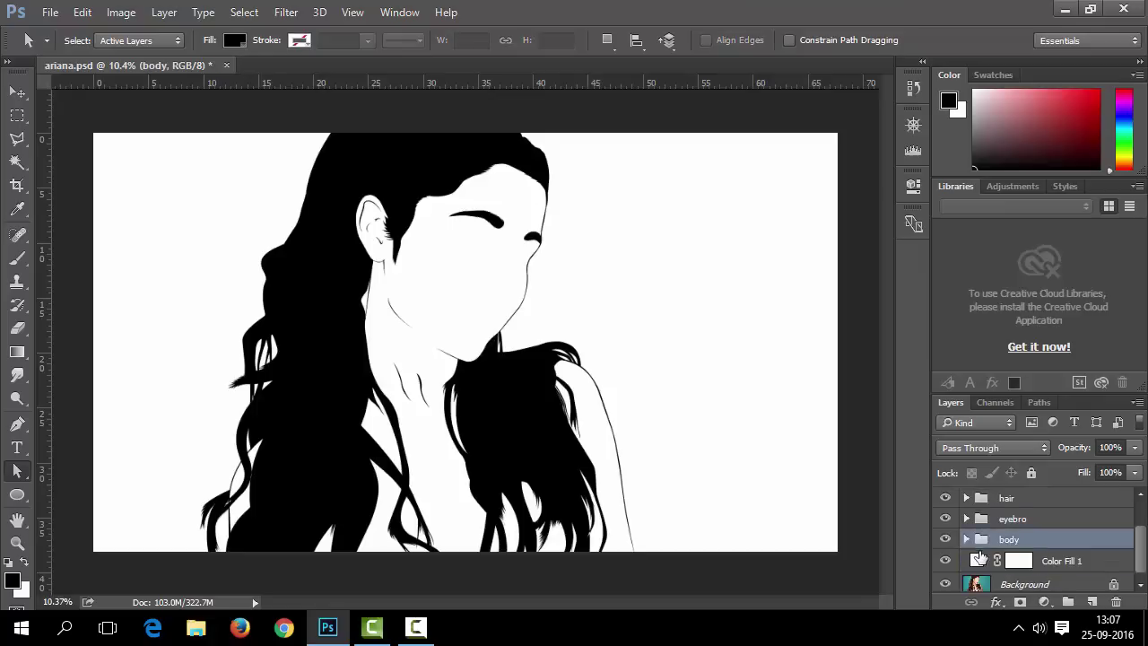
click(1041, 556)
key(p)
scroll(532, 563, up, 1)
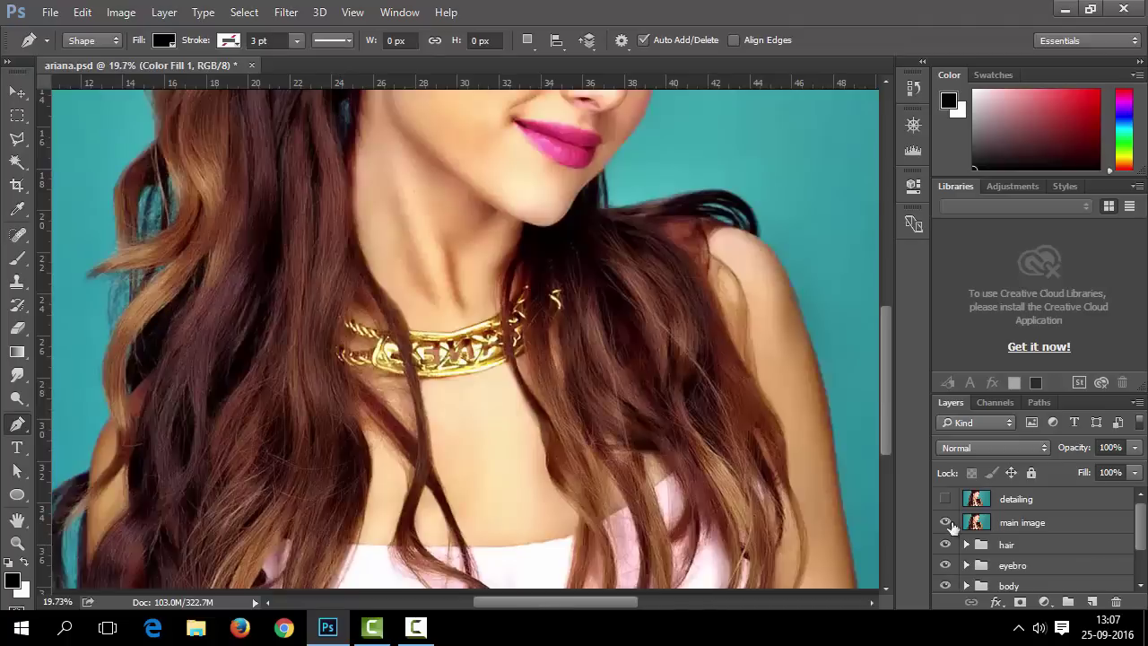
click(270, 535)
drag(561, 537, 635, 505)
alt+click(563, 537)
drag(688, 445, 741, 377)
alt+click(688, 445)
click(690, 437)
Trace back along the neckline with a slight offset and close it as a thin contour shape.
scroll(691, 438, left, 3)
scroll(174, 475, up, 3)
scroll(174, 476, down, 3)
drag(174, 476, 128, 403)
key(ctrl+z)
drag(269, 523, 329, 484)
scroll(470, 580, up, 2)
scroll(470, 580, up, 2)
key(ctrl+z)
drag(498, 467, 385, 494)
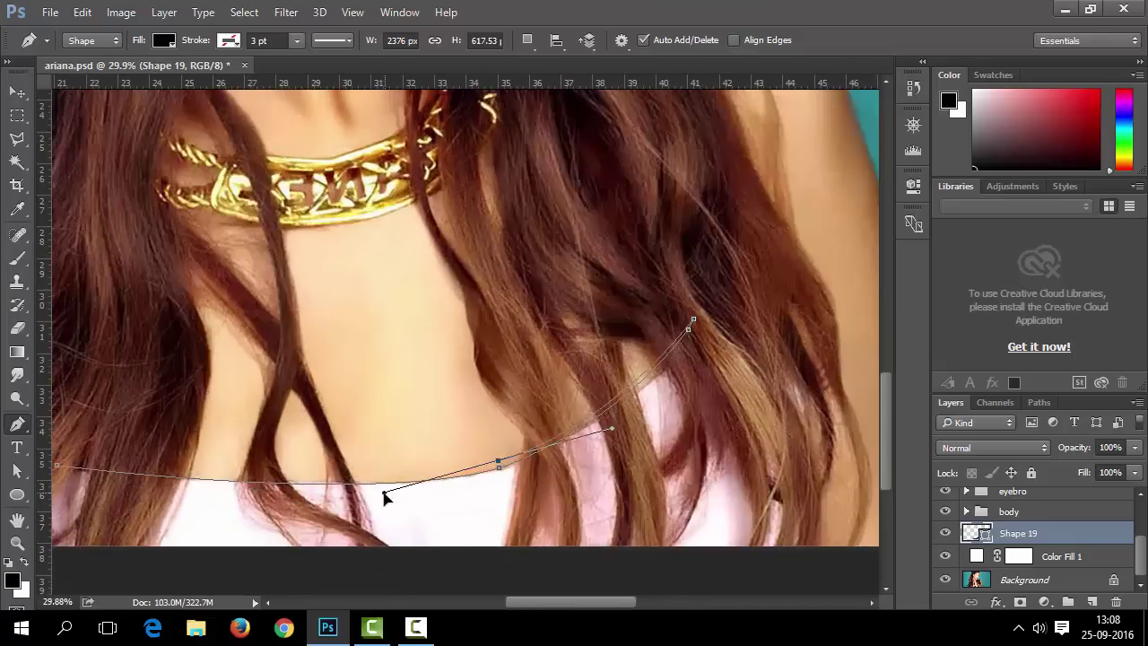
scroll(359, 496, down, 4)
drag(160, 470, 51, 439)
scroll(160, 470, left, 3)
drag(433, 472, 370, 422)
click(433, 473)
Hide the main image layer, inspect the neckline contour up close and in the whole drawing, and save the document.
click(16, 474)
scroll(1041, 538, up, 5)
click(945, 494)
scroll(471, 540, down, 3)
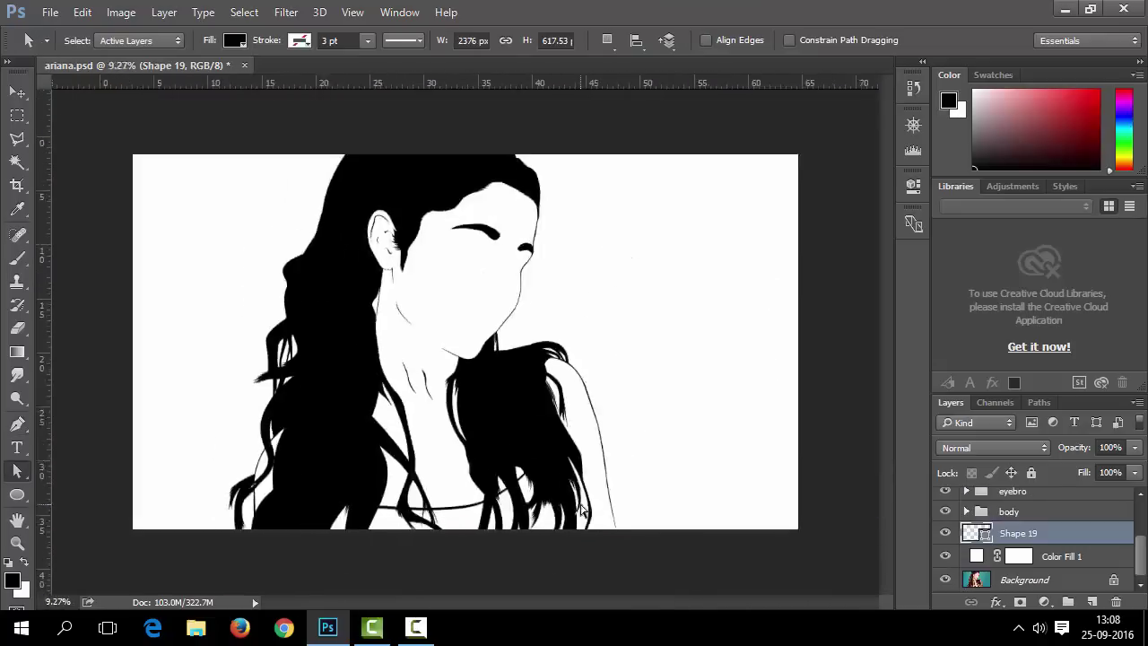
scroll(471, 540, up, 6)
click(70, 541)
click(528, 546)
scroll(574, 563, down, 6)
scroll(479, 579, down, 3)
key(ctrl+s)
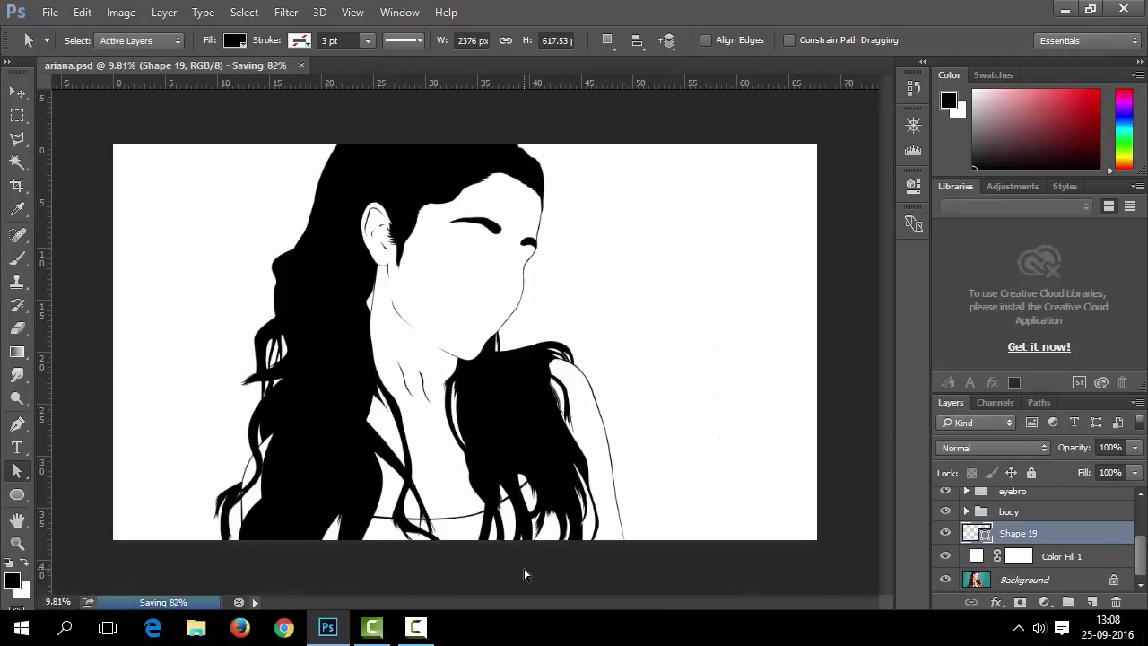
Compare the neckline contour with the main image photo and save the document again.
scroll(526, 575, up, 3)
scroll(1032, 538, up, 4)
click(945, 524)
click(946, 524)
scroll(503, 503, down, 4)
key(ctrl+s)
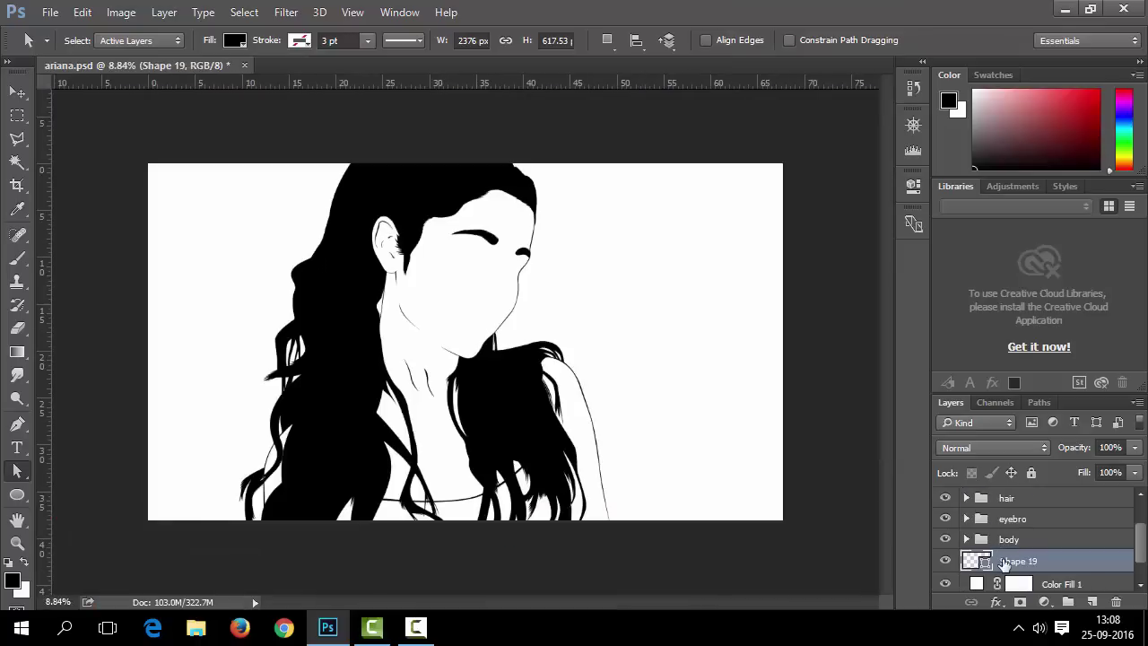
Put the neckline shape layer in a new group named tshirt and collapse the group.
key(ctrl+g)
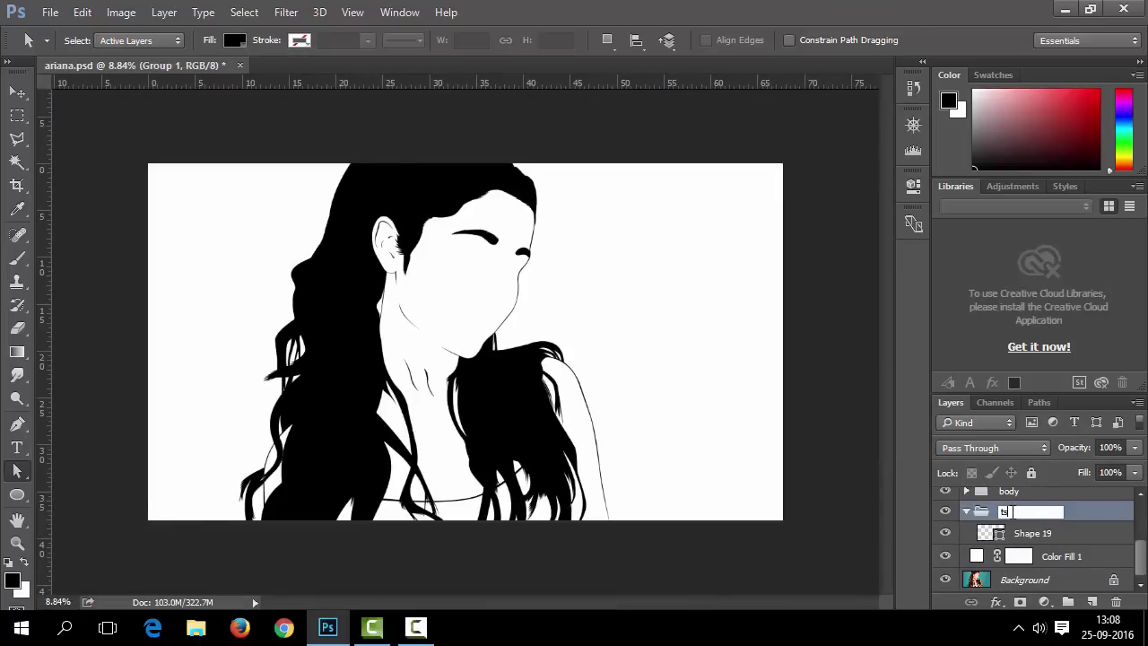
click(1014, 511)
text(tshirt)
key(Return)
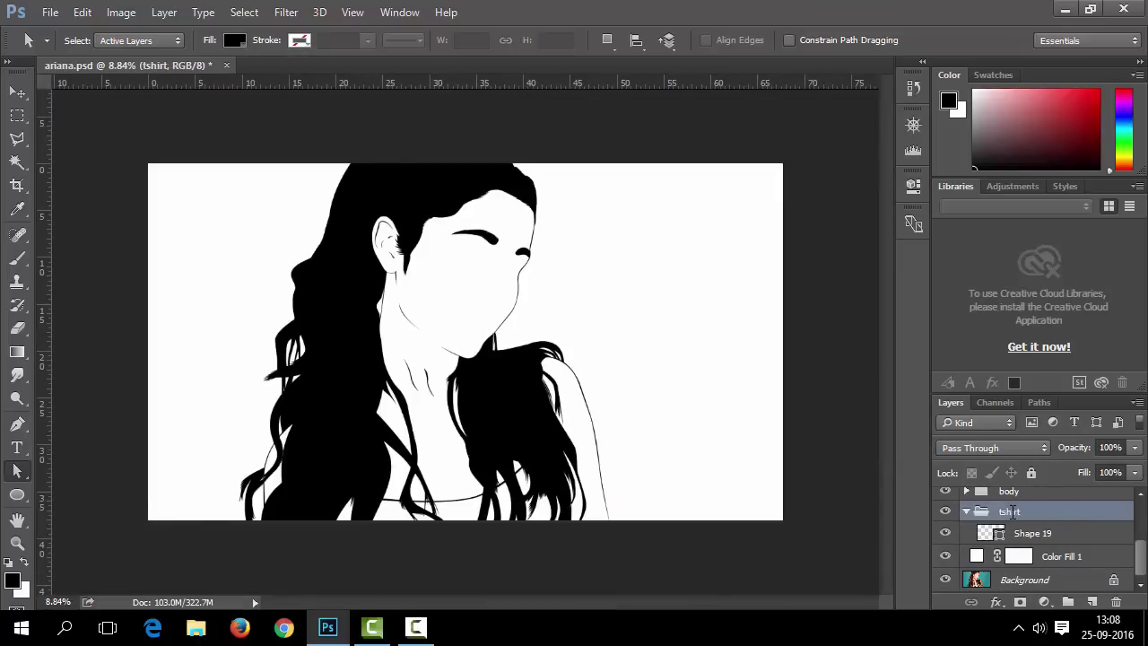
click(966, 511)
scroll(1011, 499, up, 1)
Show the main image layer and, above the eyebro group, start a Pen tool shape with the first lashes at the first eye's outer corner.
click(1008, 516)
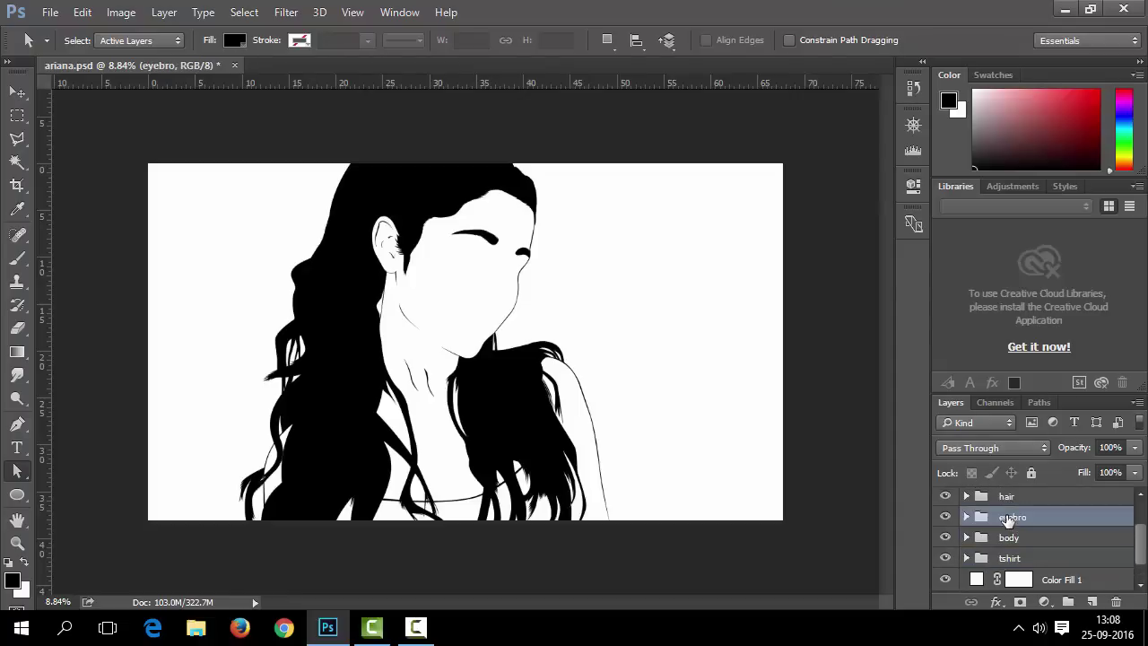
scroll(1008, 520, up, 2)
scroll(474, 244, up, 1)
scroll(474, 244, up, 2)
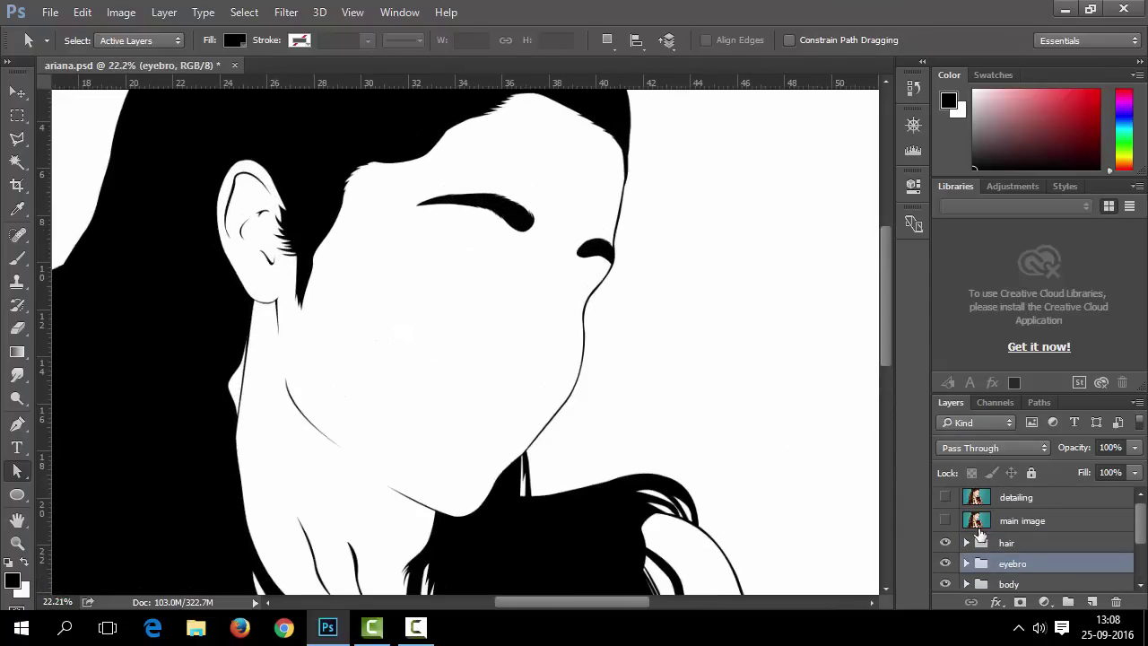
click(946, 521)
scroll(538, 251, up, 3)
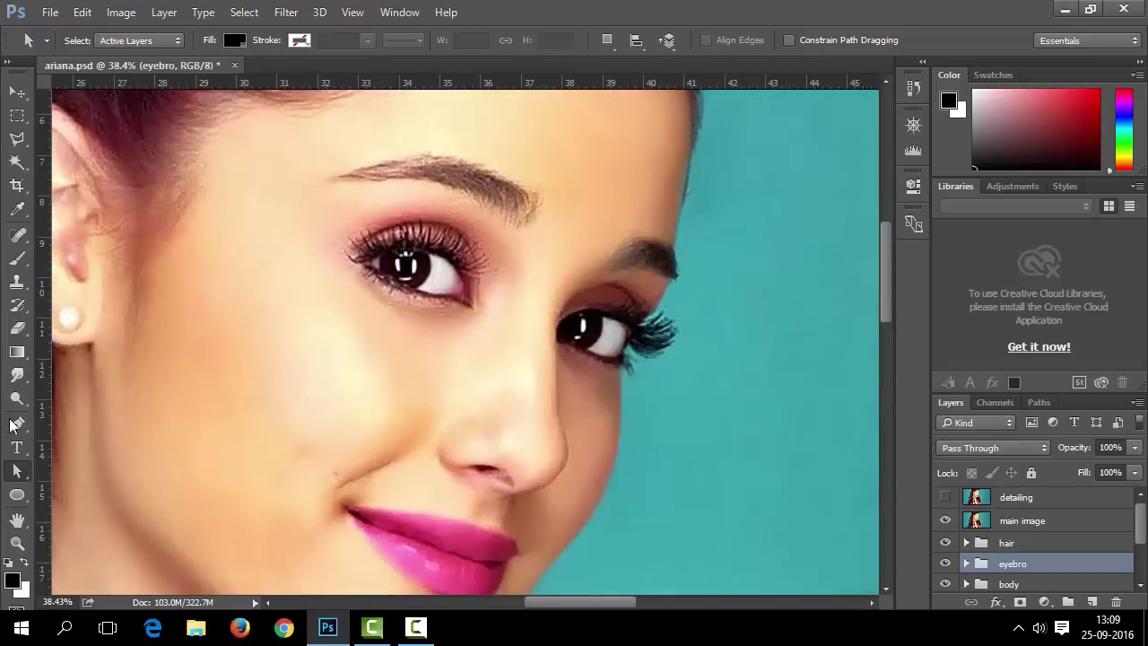
key(p)
scroll(435, 238, up, 4)
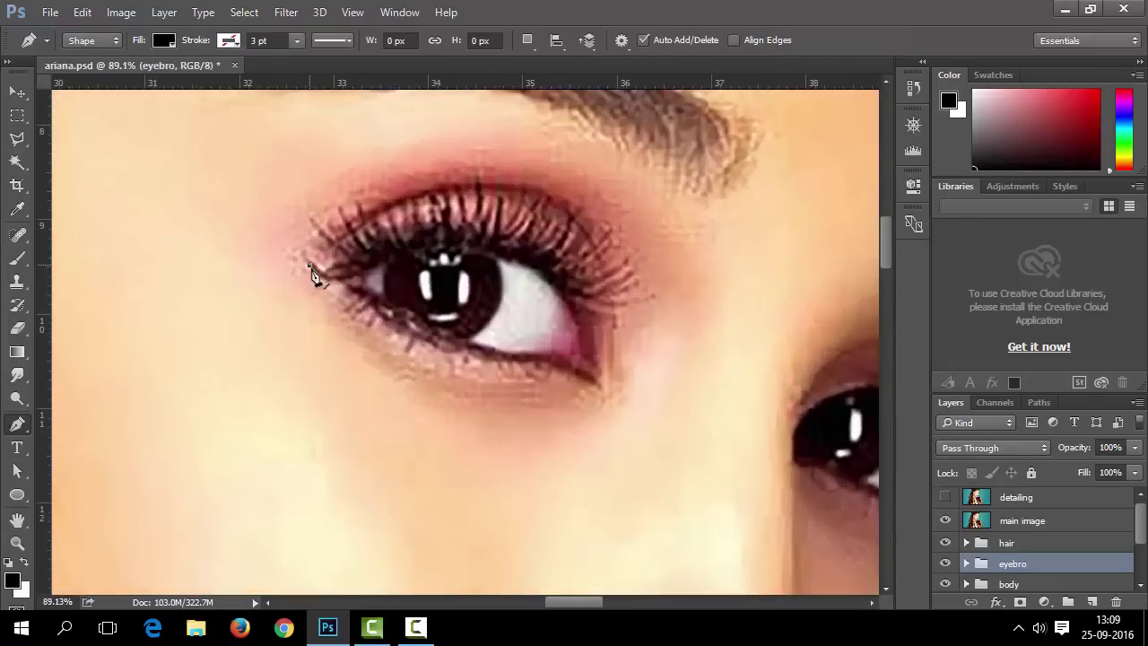
click(310, 265)
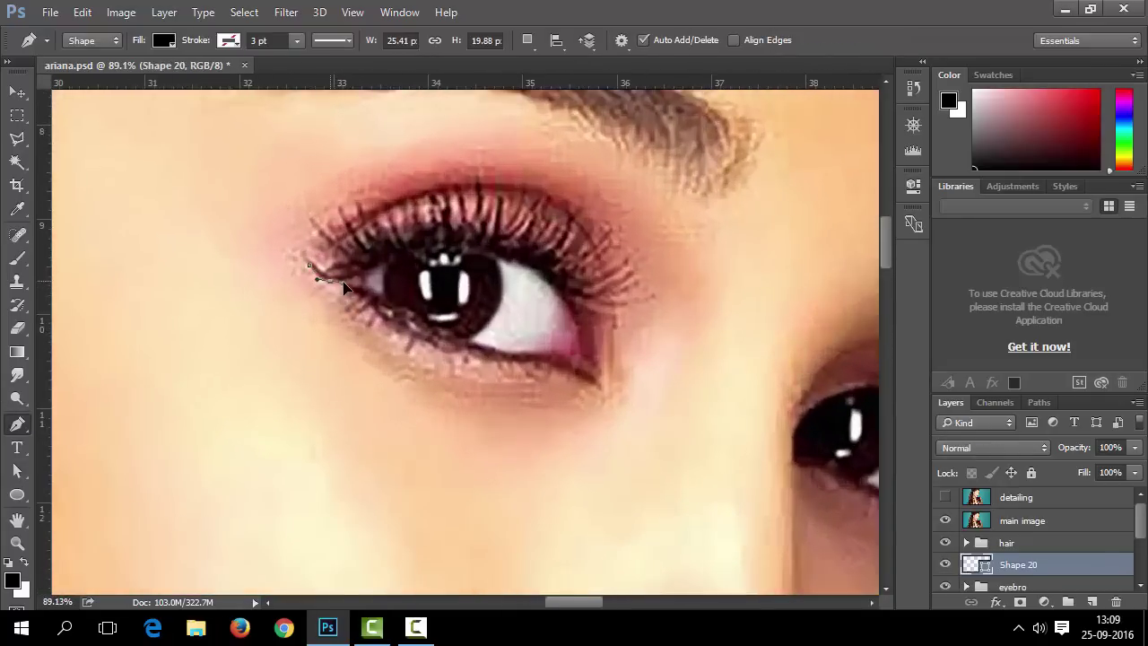
scroll(375, 312, up, 3)
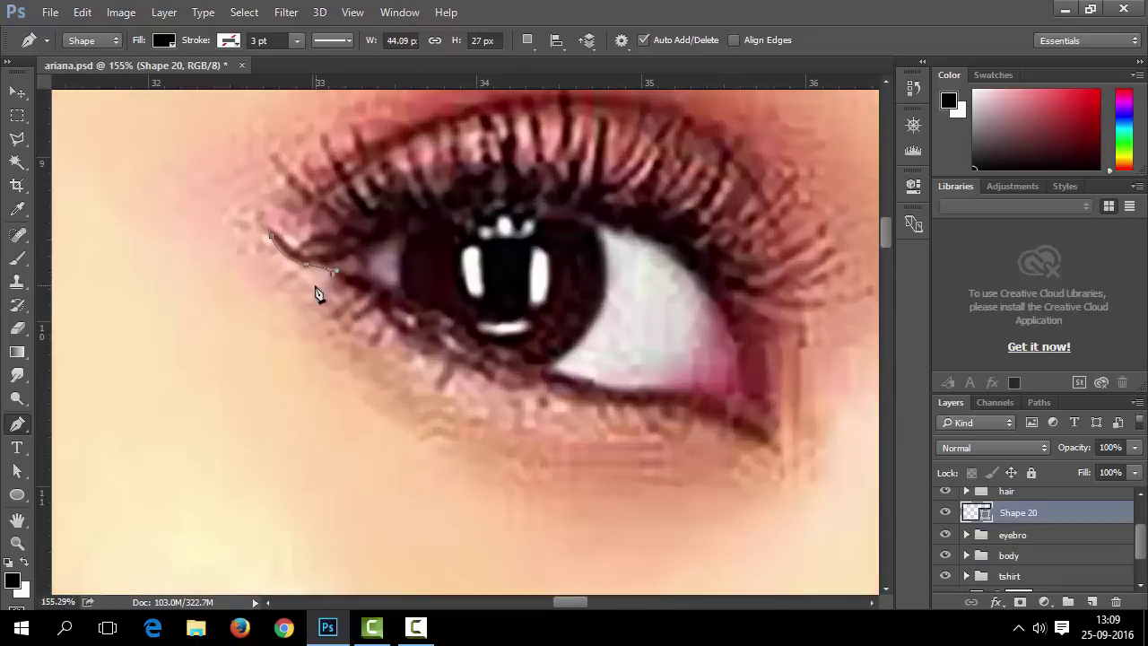
scroll(339, 287, up, 2)
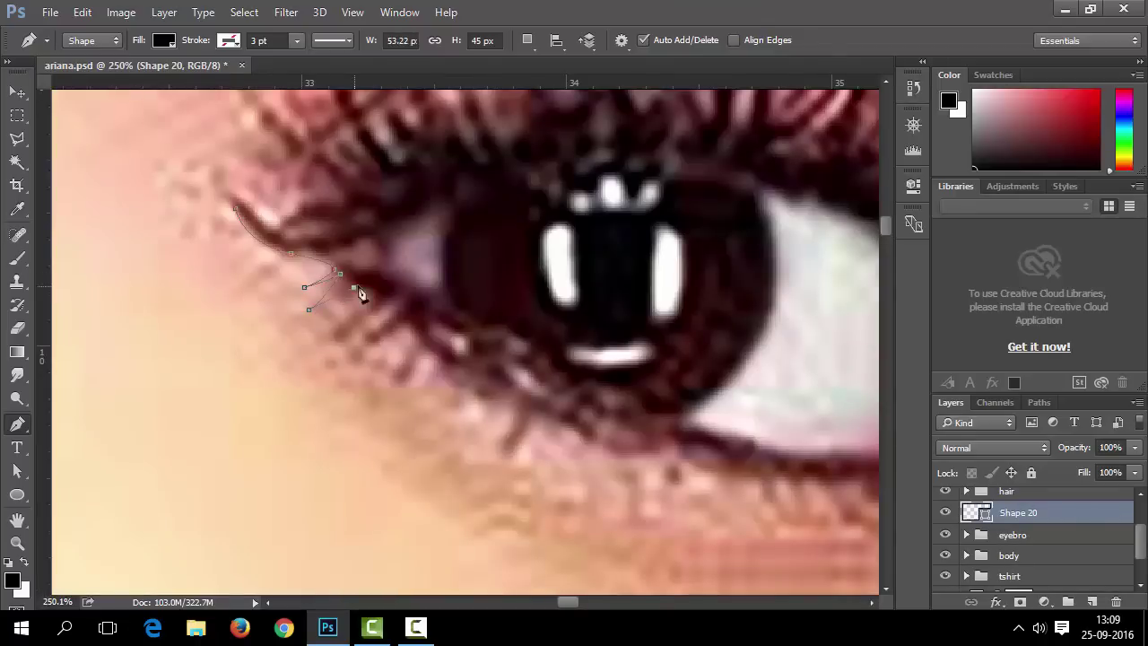
Continue the eye shape with a row of short pointed lashes along the outer part of the lower lid.
click(378, 356)
scroll(375, 356, down, 2)
click(395, 338)
click(388, 371)
scroll(404, 368, up, 1)
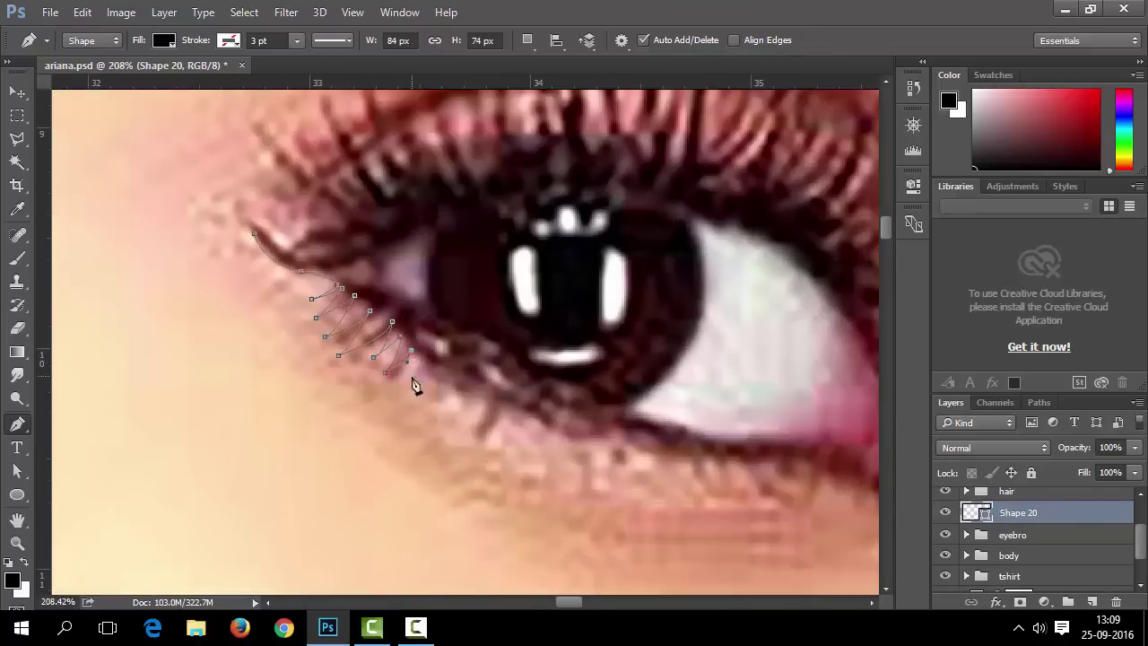
click(417, 381)
click(430, 363)
scroll(443, 403, down, 3)
scroll(417, 368, down, 5)
click(434, 364)
click(457, 388)
click(462, 367)
click(470, 387)
Trace the smooth remainder of the lower lid to the pointed inner corner of the eye.
drag(629, 416, 647, 430)
scroll(777, 496, down, 8)
drag(800, 481, 825, 502)
scroll(817, 507, up, 1)
click(815, 527)
Trace up from the inner corner and add the curved upper lashes toward the middle of the lid.
scroll(810, 521, down, 5)
scroll(437, 286, up, 6)
drag(447, 317, 427, 294)
click(417, 291)
drag(546, 294, 573, 287)
drag(445, 283, 423, 275)
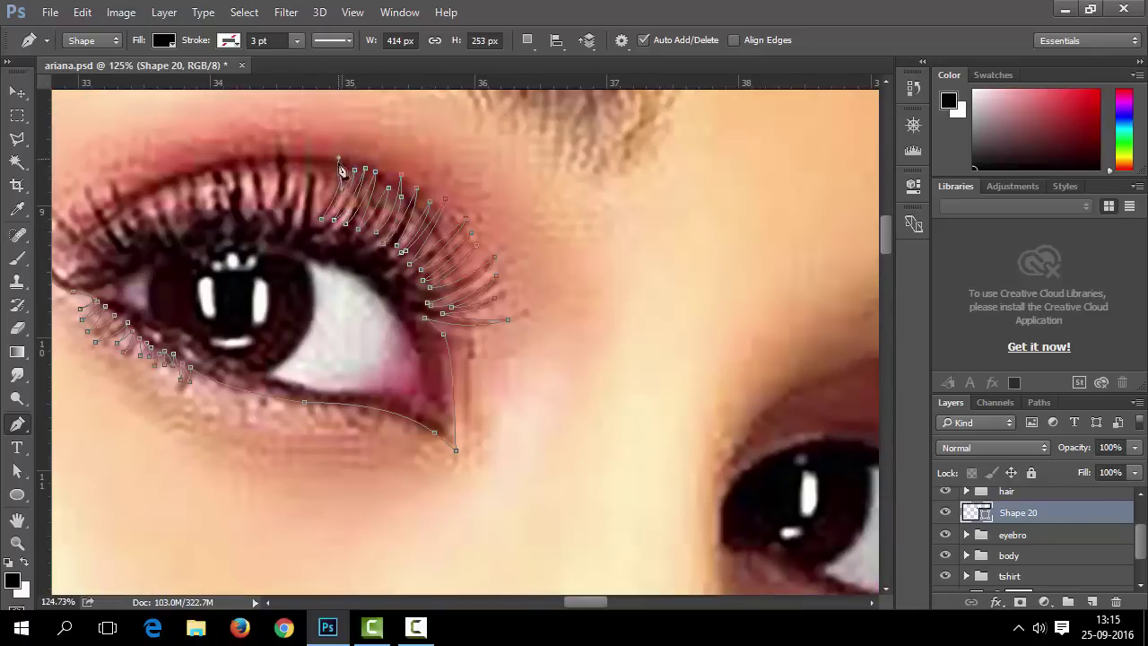
scroll(323, 216, down, 2)
scroll(310, 213, up, 5)
click(324, 216)
drag(319, 156, 309, 146)
scroll(268, 155, up, 1)
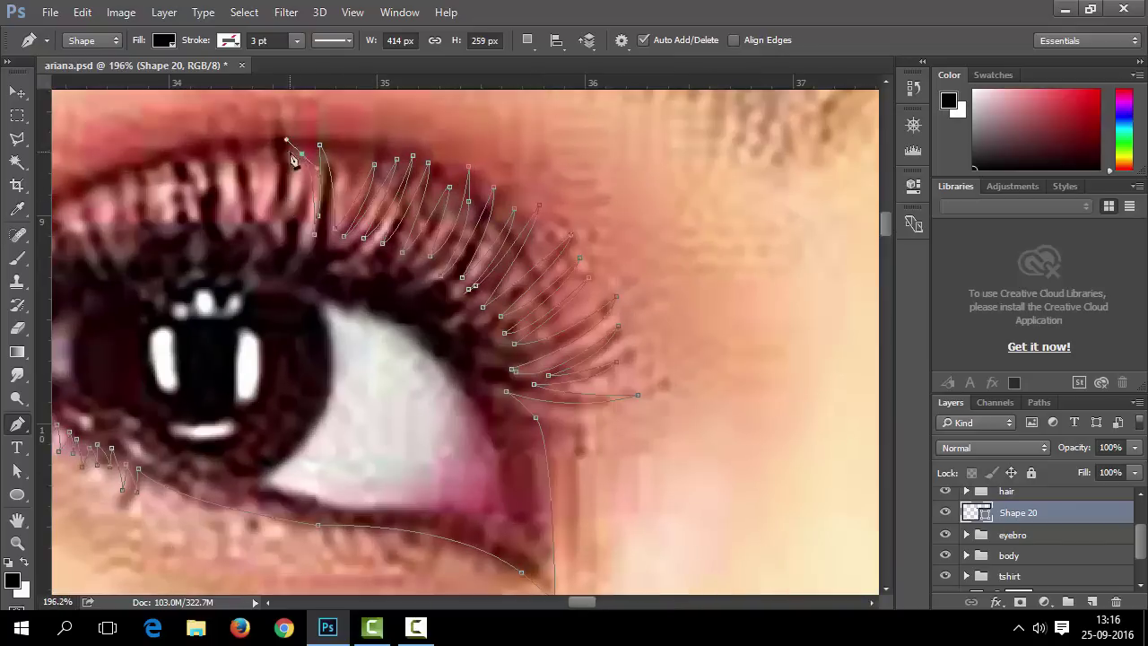
Undo the last lash point and trace the next curved lashes at the middle of the upper lid.
key(ctrl+z)
scroll(281, 183, up, 3)
drag(275, 213, 249, 172)
alt+click(275, 213)
drag(263, 300, 247, 318)
click(257, 307)
drag(234, 233, 215, 210)
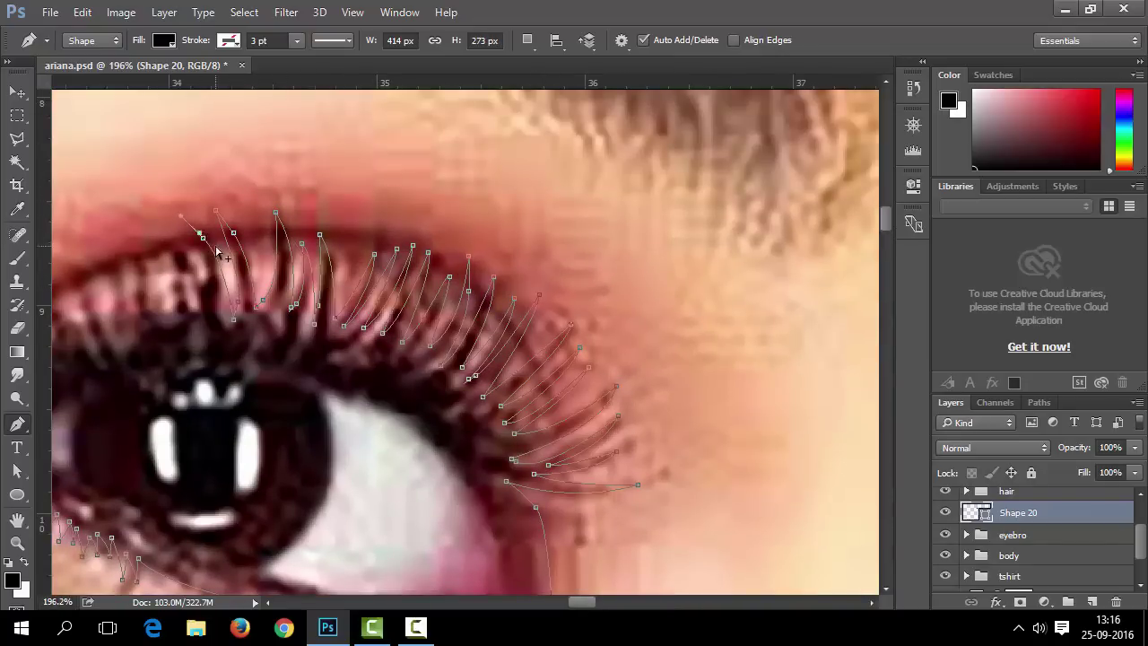
Continue the upper lid with shorter curved lashes above the iris, heading toward the outer corner.
alt+click(202, 306)
drag(182, 249, 166, 231)
drag(189, 302, 160, 325)
alt+click(171, 306)
scroll(172, 306, up, 3)
click(151, 267)
scroll(180, 325, down, 3)
Undo the last lash points, trace the remaining upper lashes around to the outer corner, and close the eye shape.
key(ctrl+alt+z)
key(ctrl+alt+z)
alt+click(162, 324)
click(140, 296)
scroll(163, 331, down, 2)
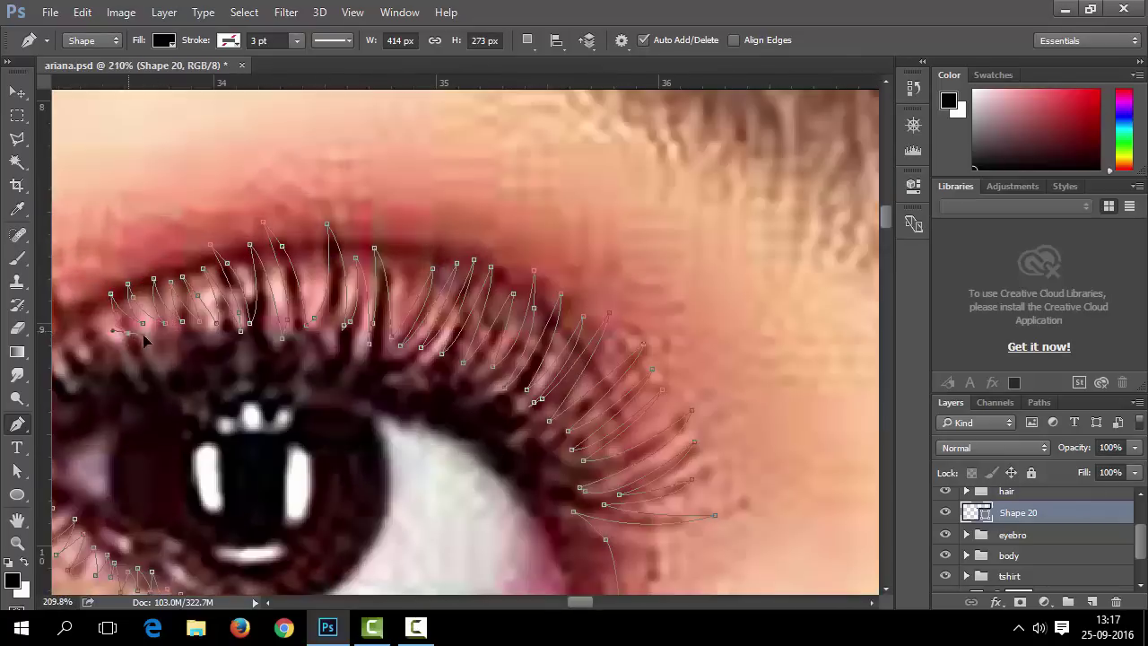
scroll(90, 386, down, 3)
scroll(117, 341, up, 6)
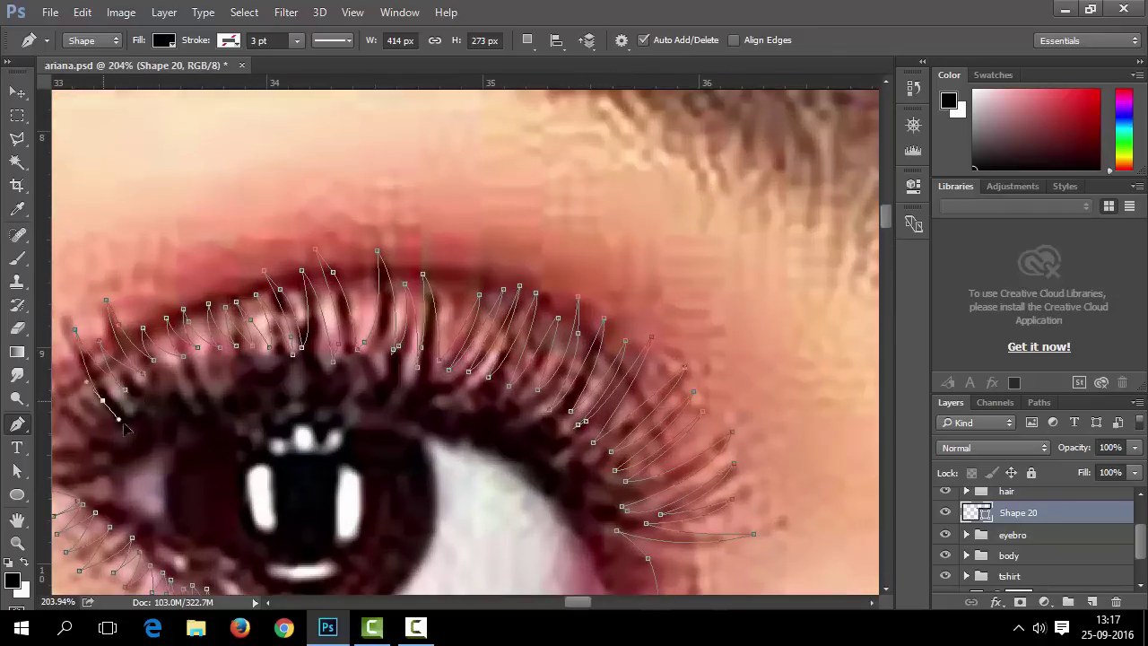
scroll(111, 323, down, 2)
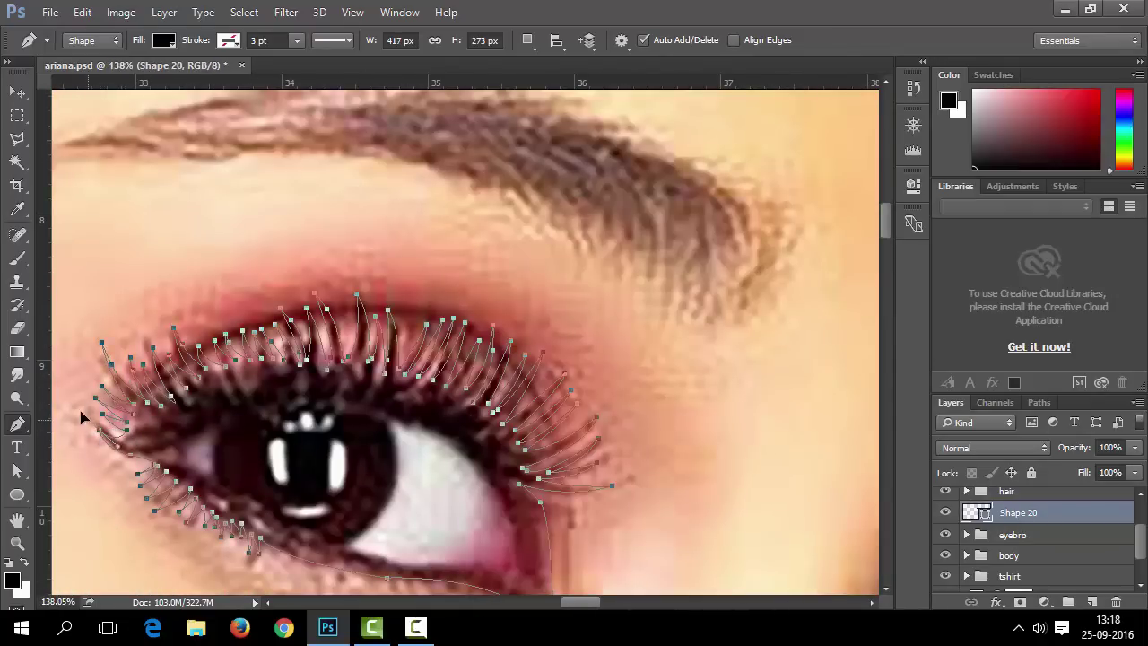
scroll(71, 420, down, 2)
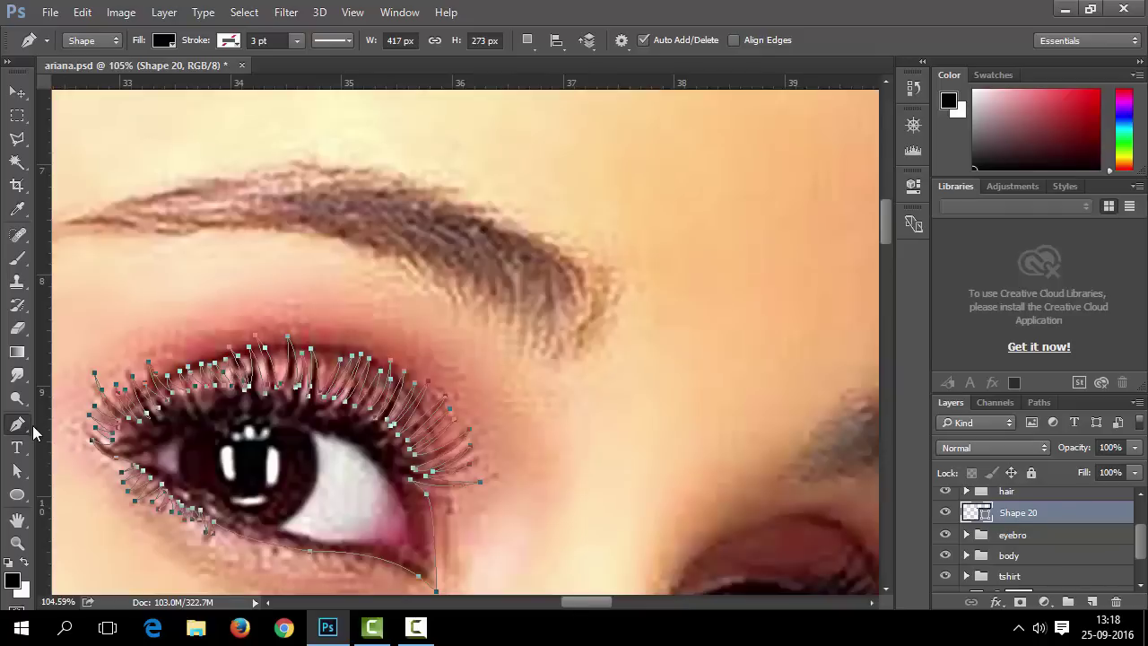
Hide the main image to inspect the filled eye and lash silhouette, and show the photo again.
click(18, 471)
scroll(996, 538, up, 2)
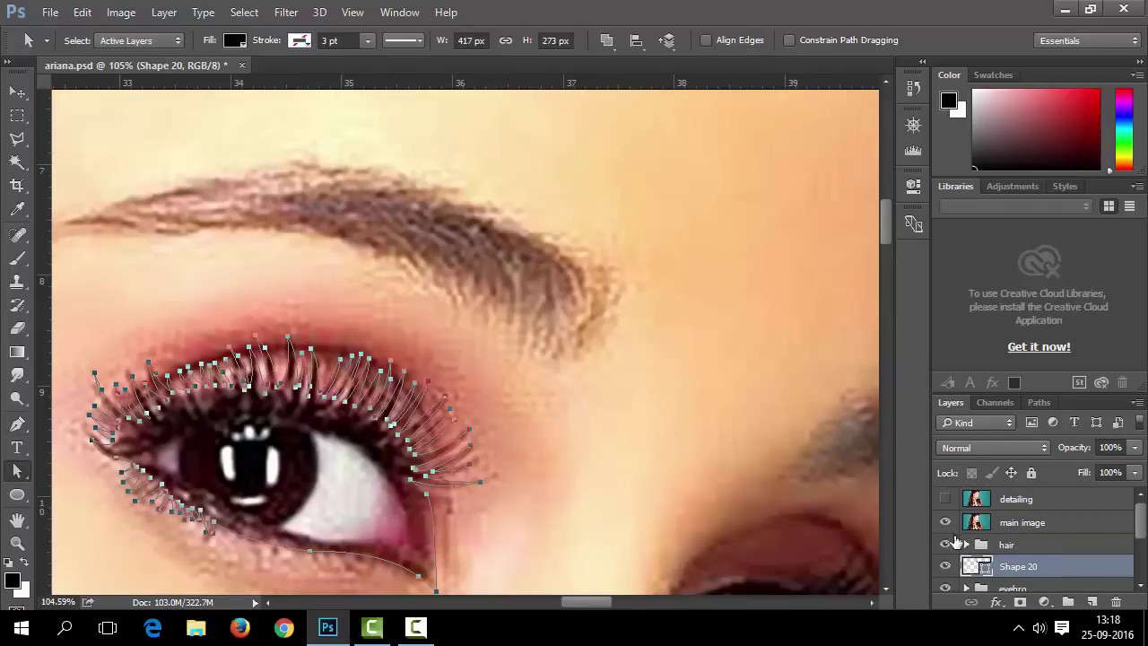
click(946, 522)
scroll(589, 479, down, 6)
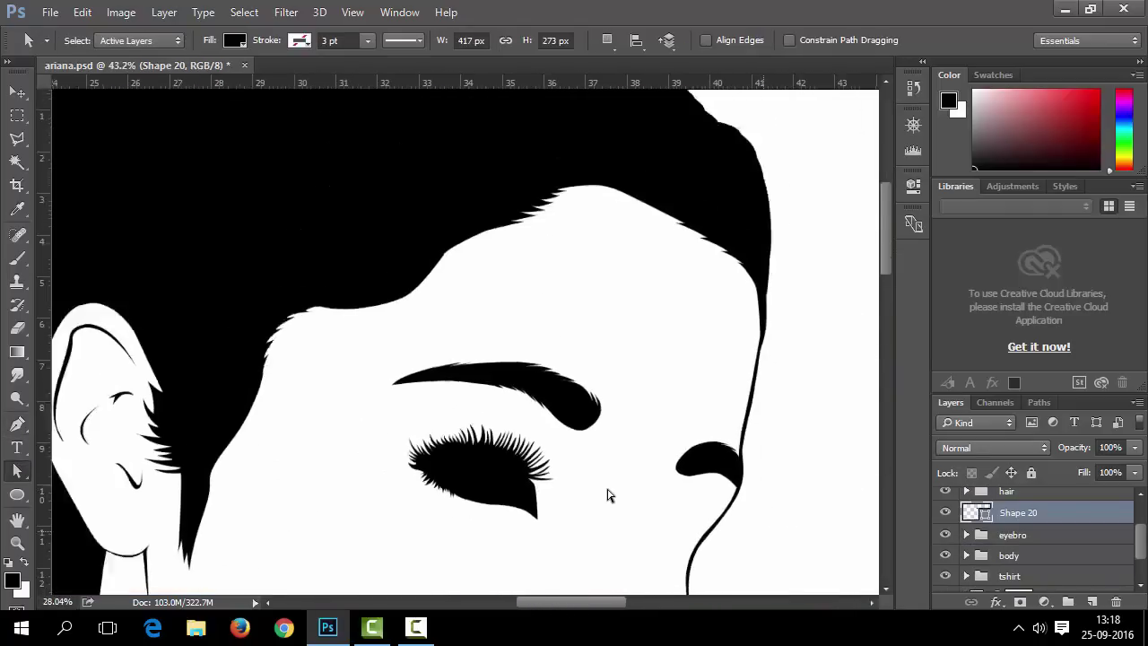
scroll(604, 505, up, 7)
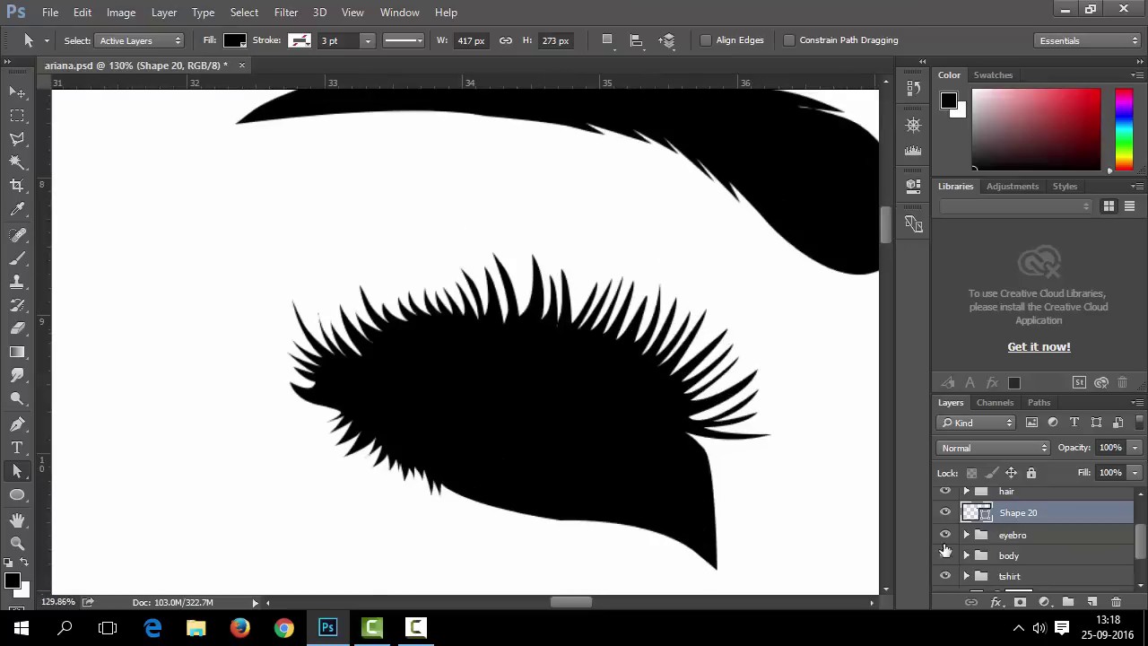
scroll(951, 523, up, 2)
click(946, 516)
scroll(323, 373, up, 2)
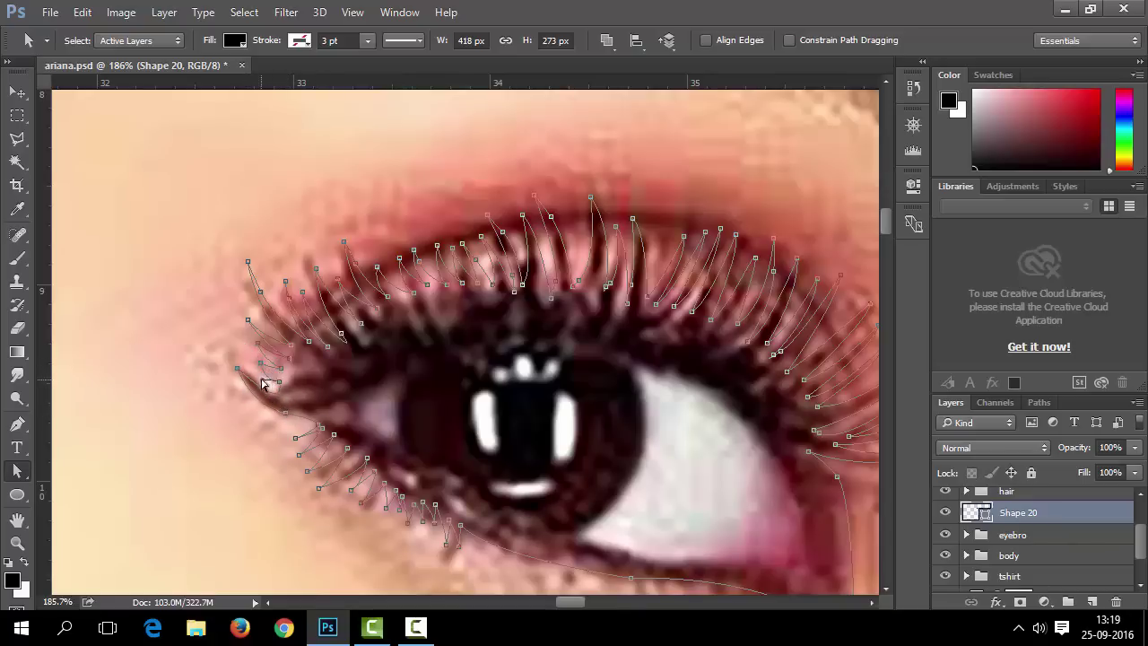
Trace the visible eye opening inside the lashes as a new closed Pen shape, from outer to inner corner and back along the lower lid.
scroll(348, 390, down, 5)
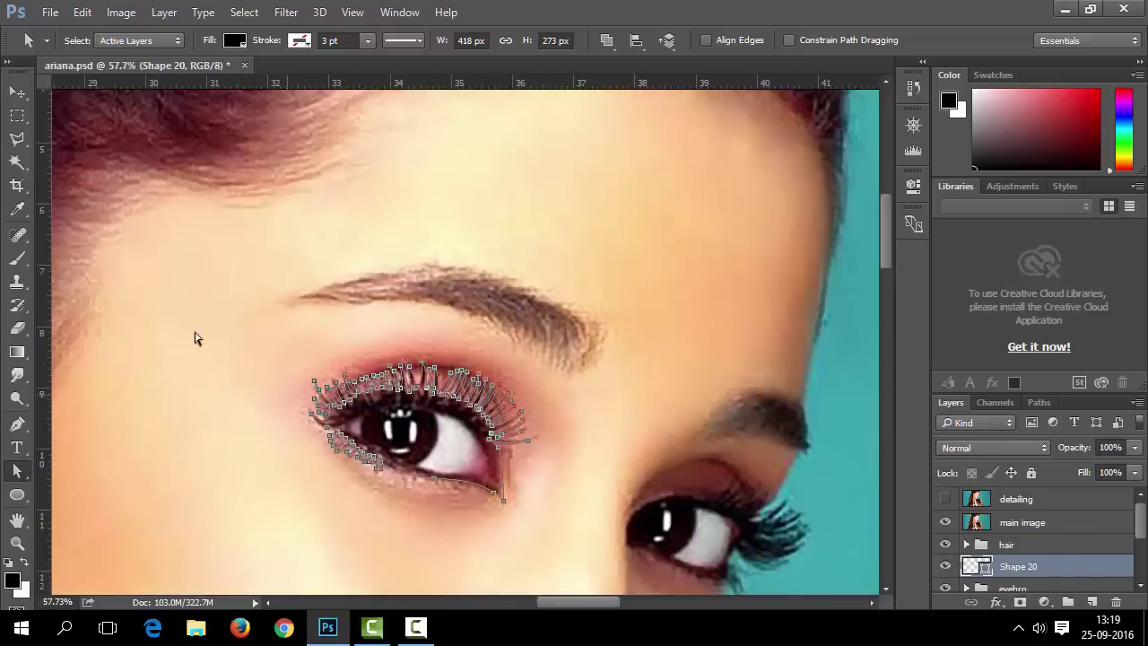
click(16, 423)
scroll(337, 429, up, 3)
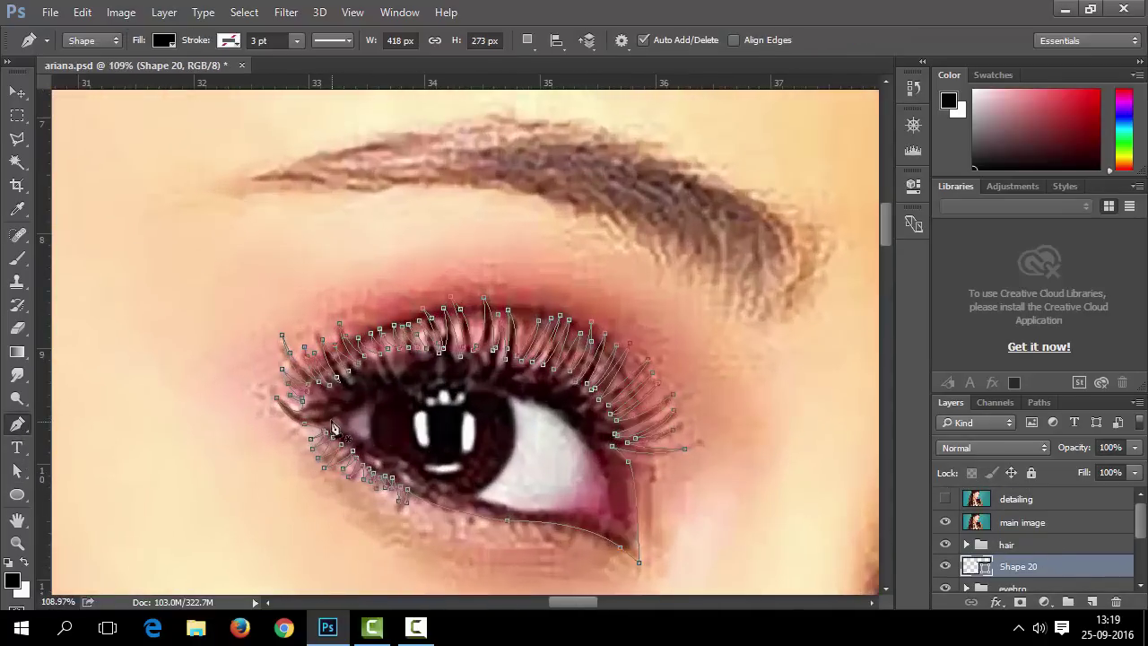
click(335, 416)
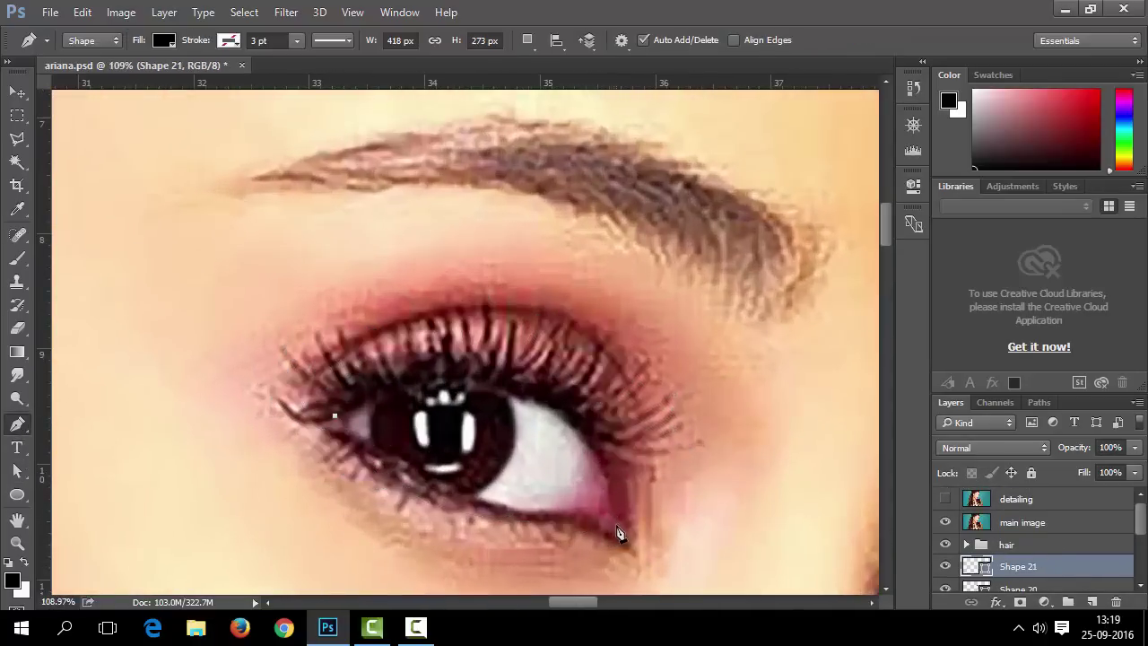
drag(619, 532, 666, 453)
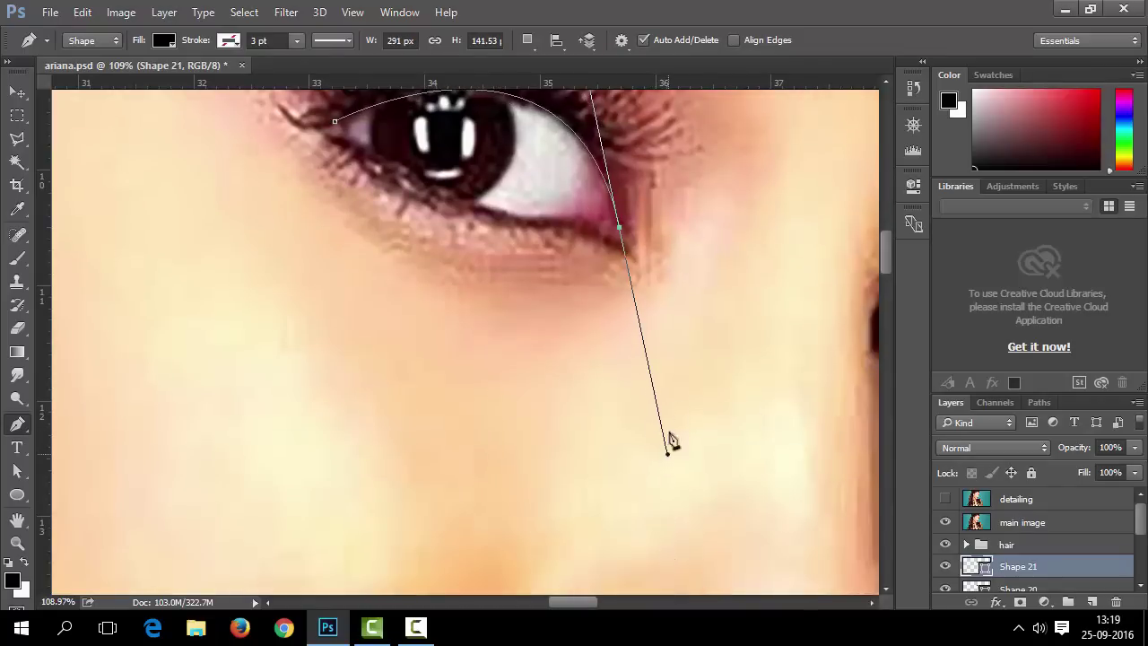
click(620, 228)
scroll(624, 235, up, 2)
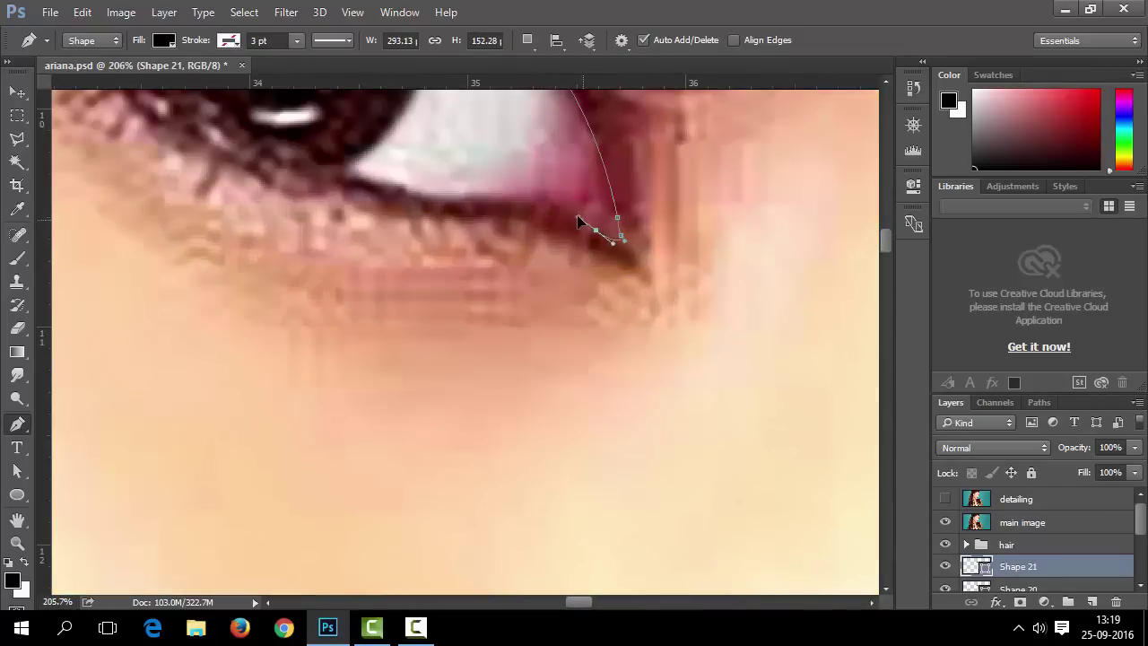
scroll(579, 223, down, 4)
scroll(403, 281, up, 3)
click(191, 135)
scroll(190, 139, up, 4)
scroll(72, 440, down, 4)
scroll(96, 462, up, 4)
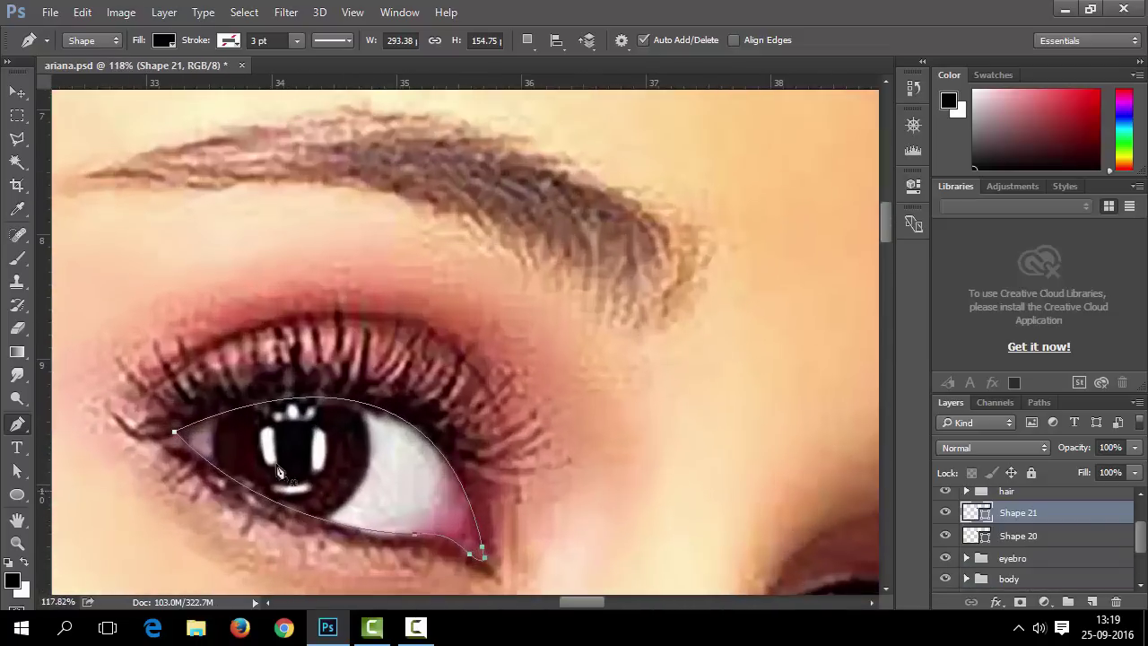
Hide the main image, fill the eye-opening shape with white, and deselect its path.
scroll(953, 543, up, 2)
click(948, 523)
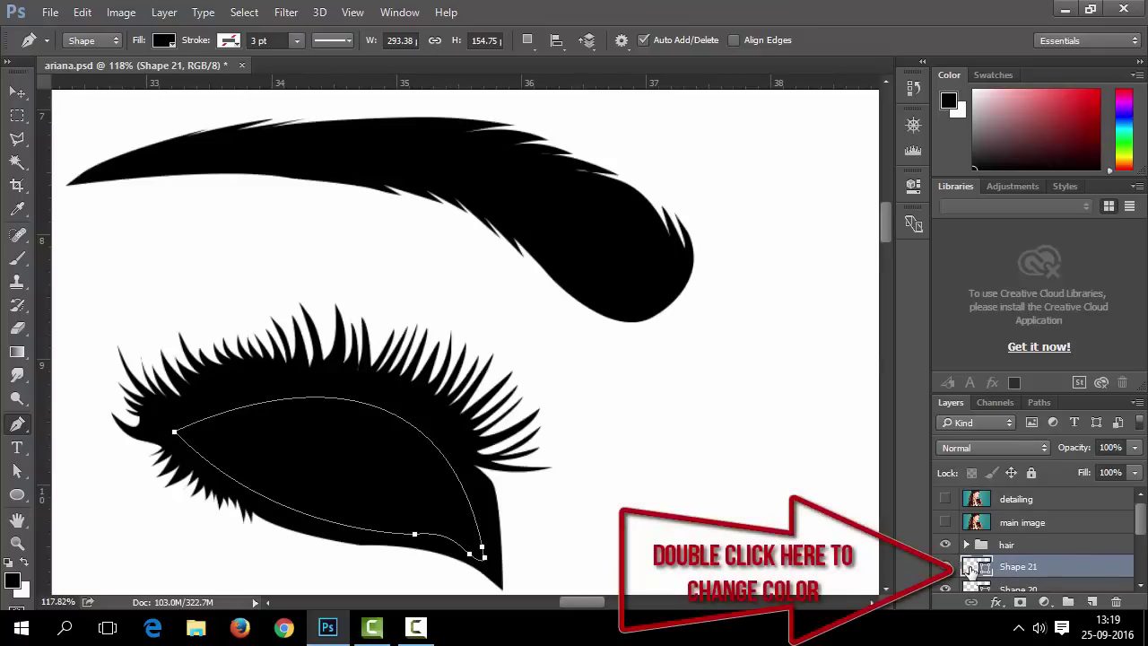
double_click(969, 569)
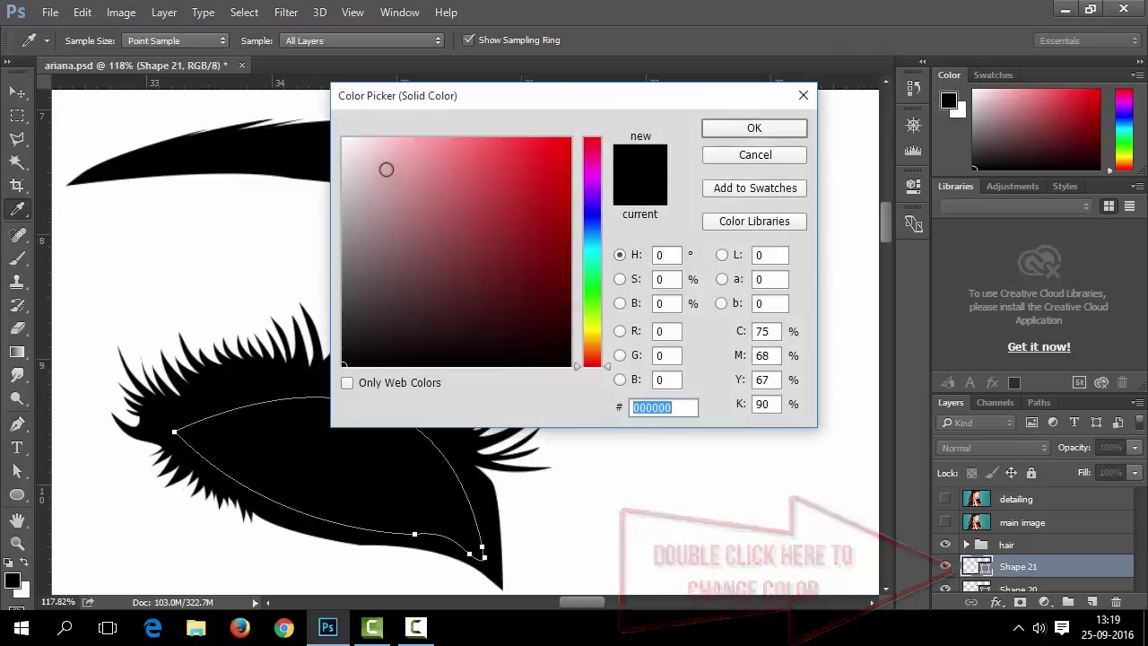
drag(387, 169, 328, 124)
click(732, 130)
scroll(48, 414, down, 3)
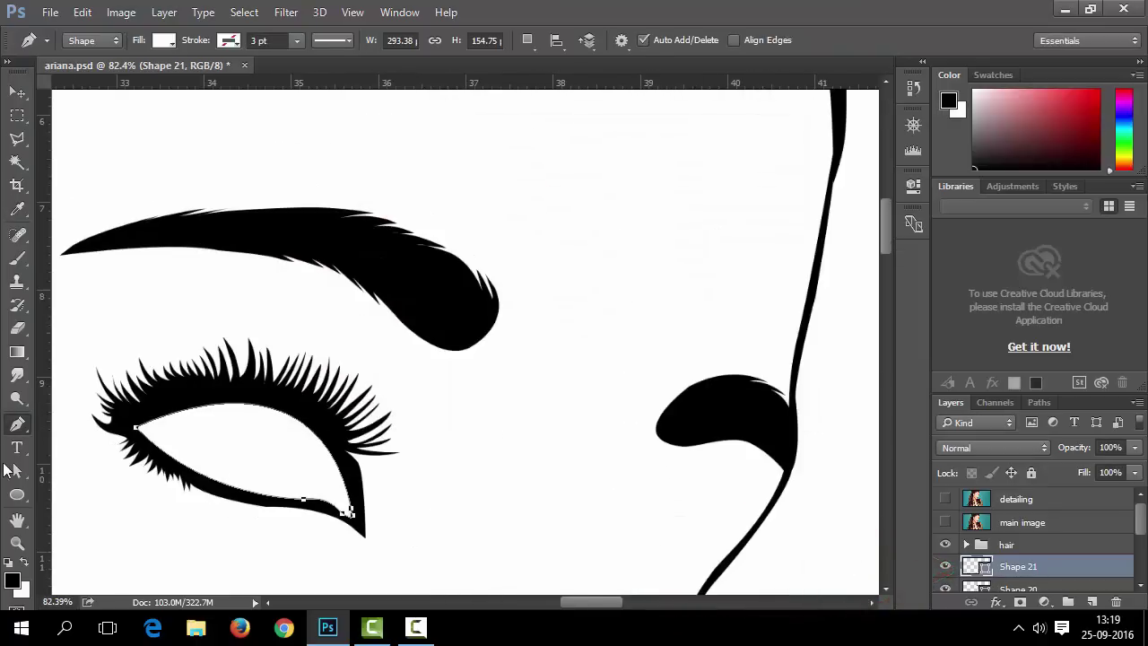
click(13, 472)
click(237, 540)
scroll(237, 540, down, 4)
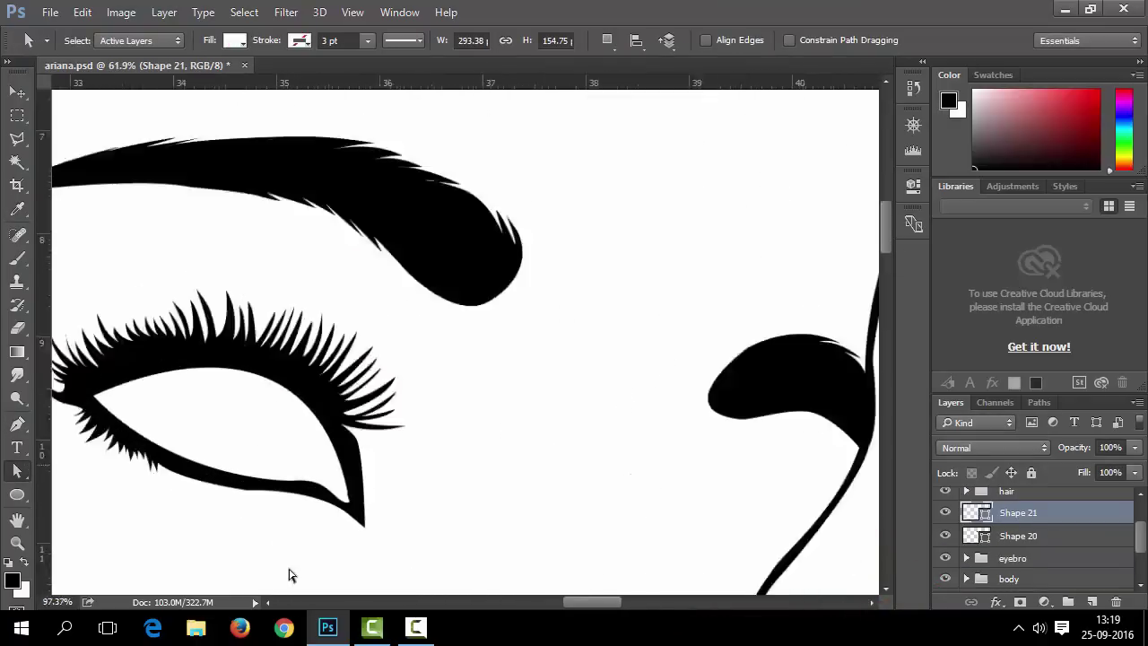
Show the main image again and select the Shape 21 layer of the eye opening.
scroll(289, 573, up, 7)
scroll(979, 545, up, 2)
click(945, 521)
scroll(978, 568, down, 1)
click(978, 567)
scroll(410, 505, up, 5)
click(980, 544)
scroll(372, 461, down, 3)
scroll(130, 424, down, 10)
scroll(62, 424, down, 3)
scroll(149, 403, up, 2)
scroll(149, 404, up, 2)
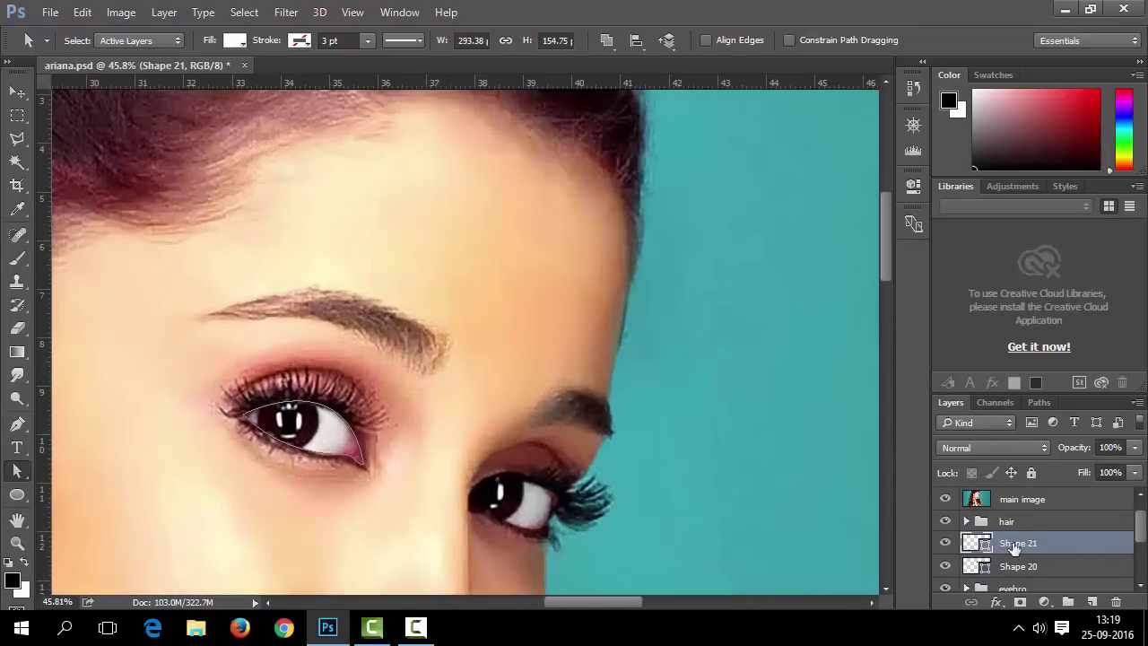
scroll(1014, 549, up, 1)
click(946, 523)
Draw a circle about 142 px wide with the Ellipse tool and position it over the iris.
key(u)
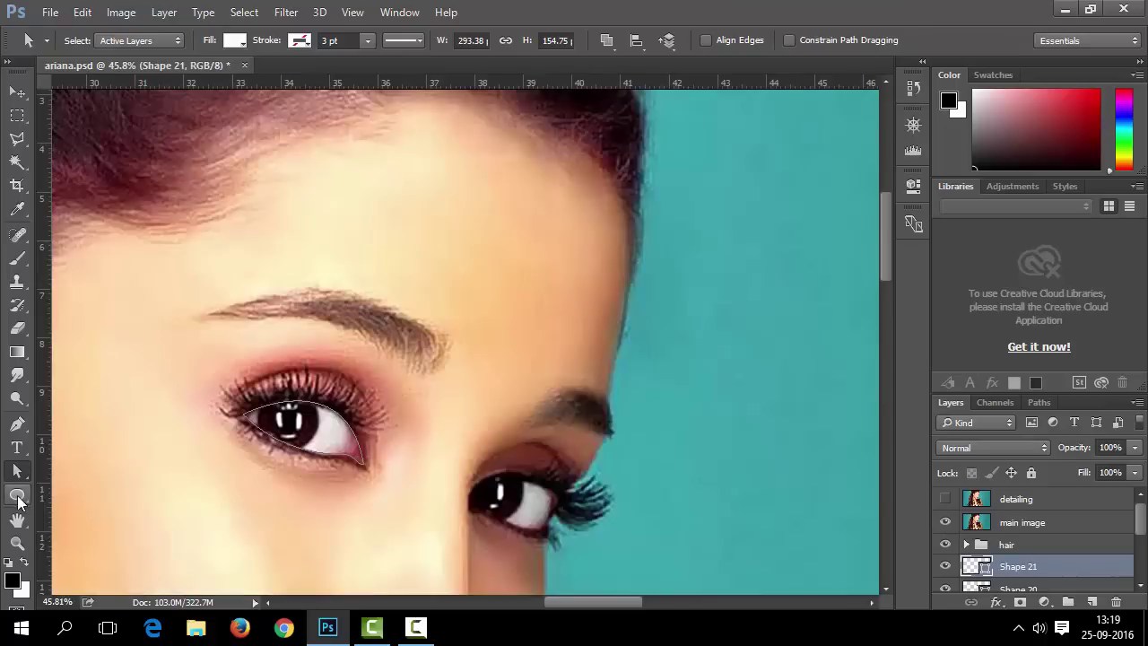
drag(256, 395, 314, 461)
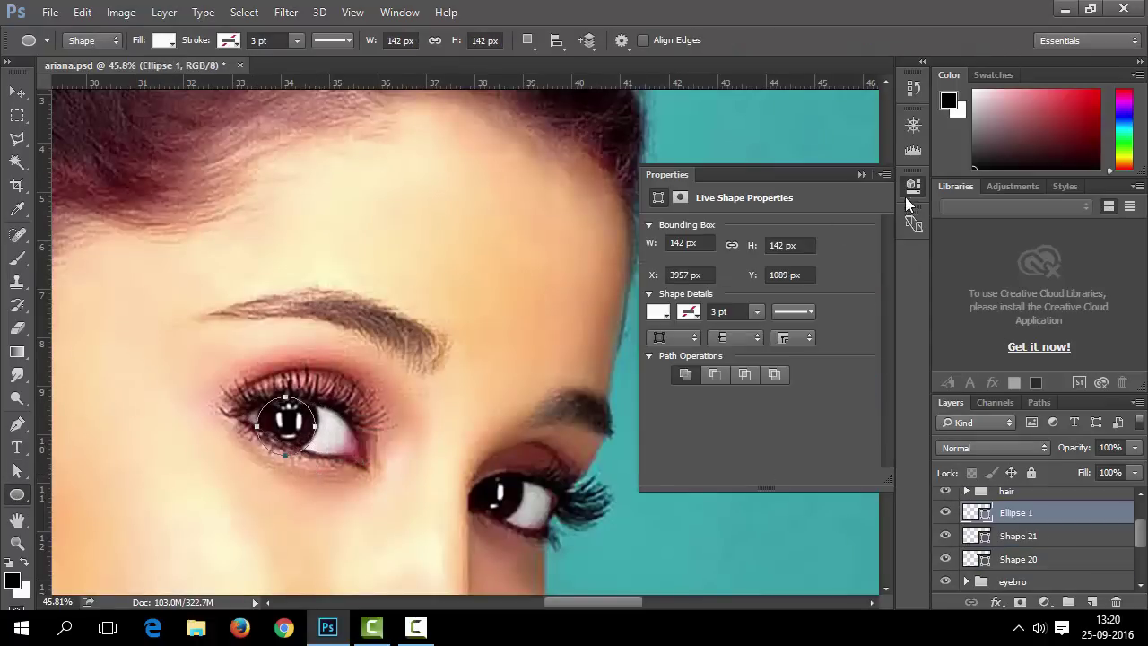
click(914, 185)
click(16, 470)
drag(178, 360, 339, 560)
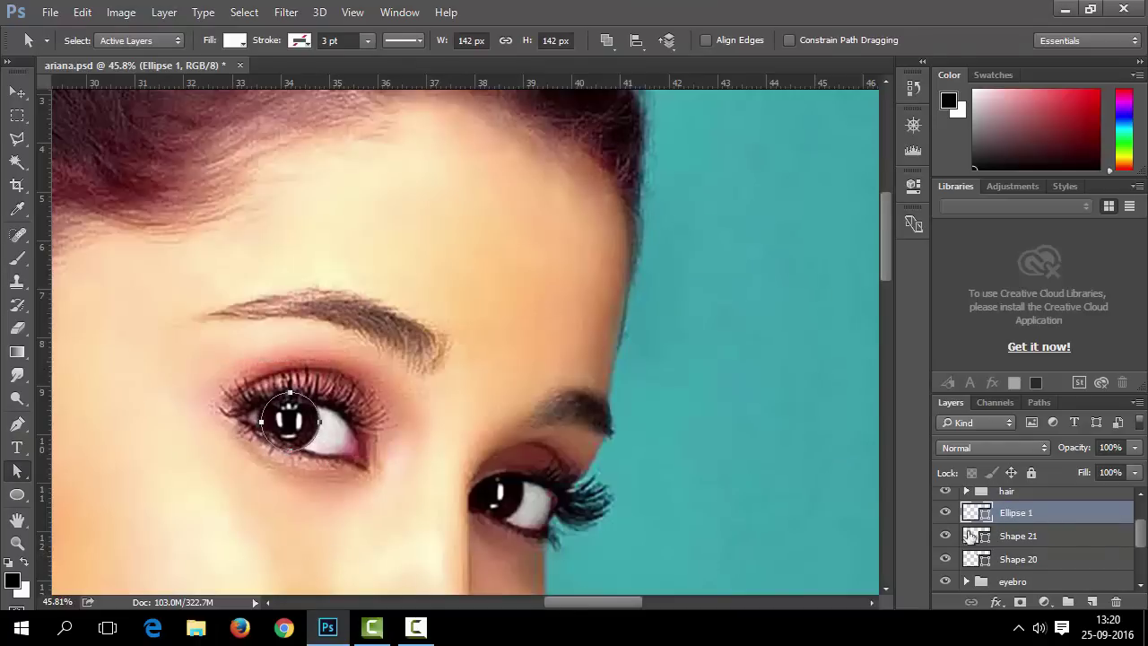
Enlarge the iris circle proportionally to about 112% with Free Transform.
key(ctrl+t)
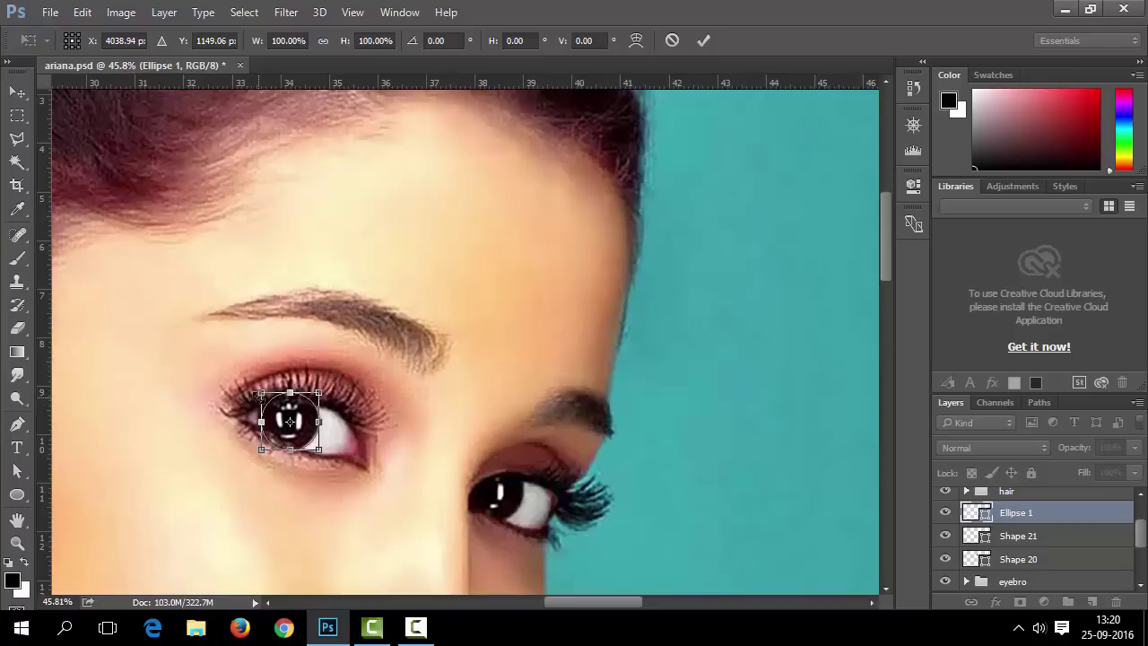
drag(261, 393, 253, 385)
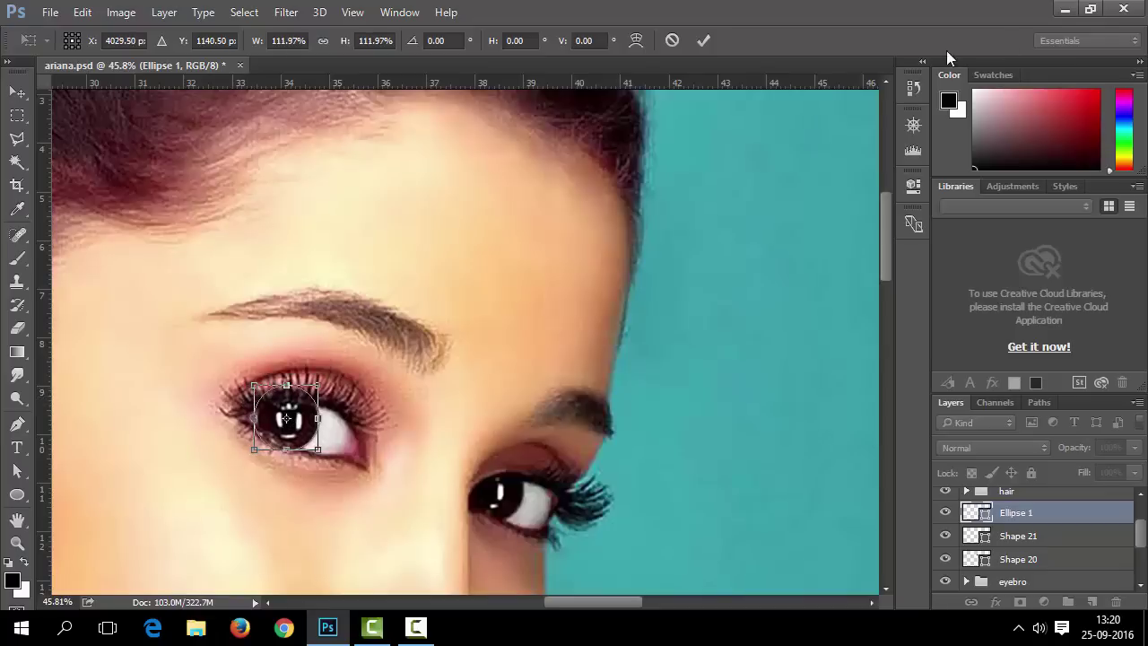
click(704, 40)
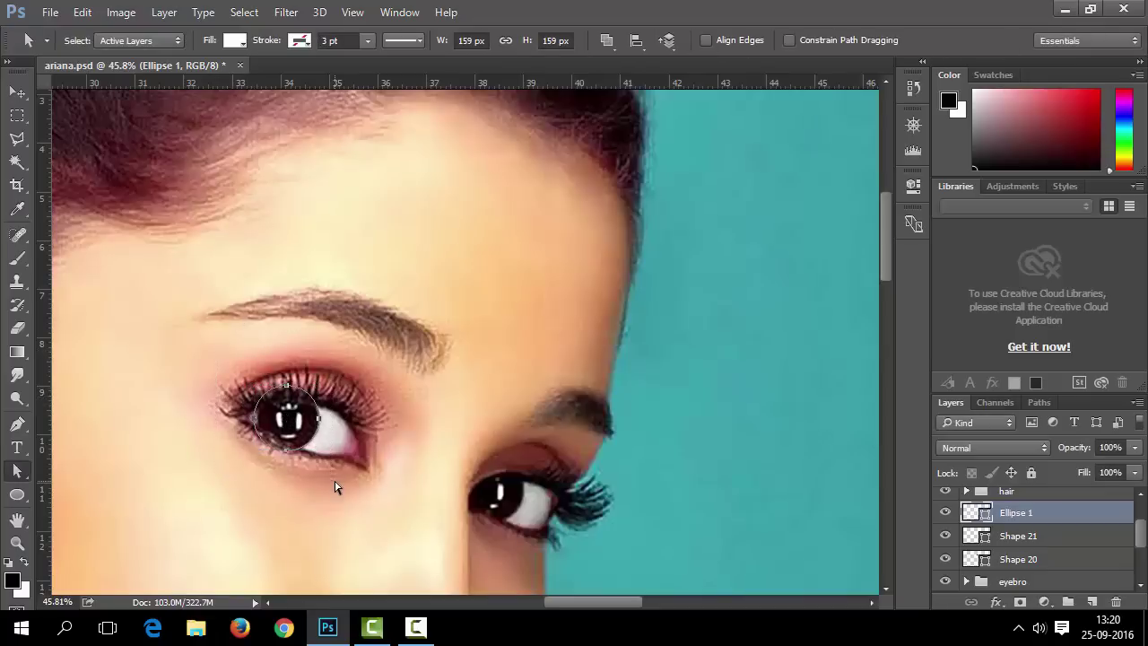
Hide the main image and change the iris circle's fill to black.
scroll(985, 518, up, 2)
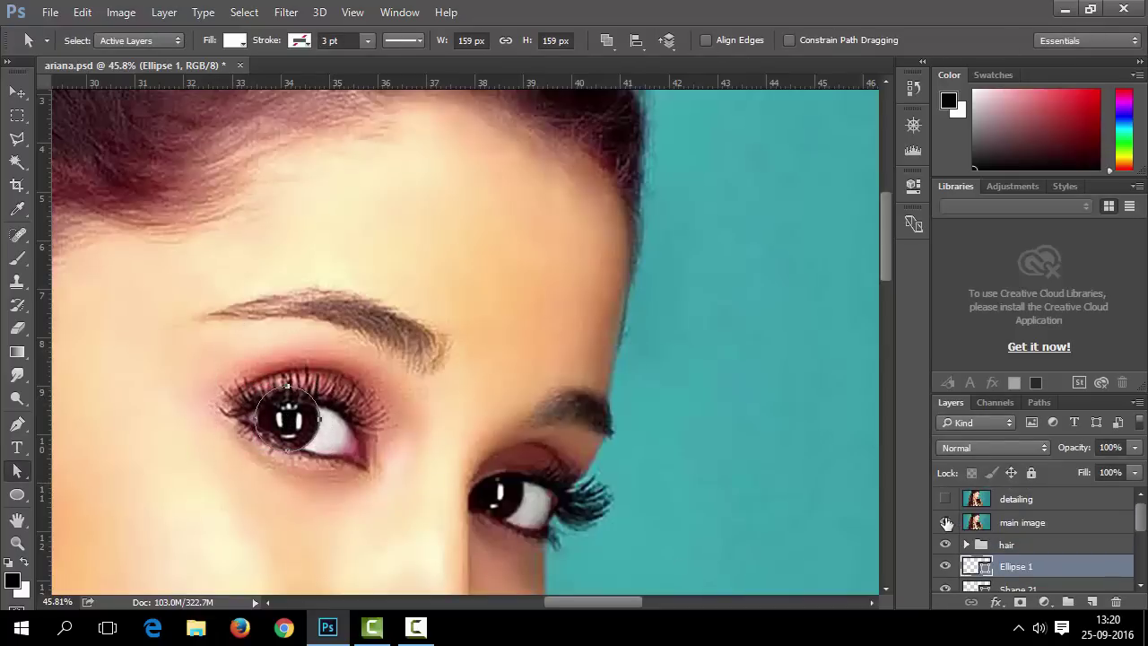
click(946, 523)
double_click(970, 568)
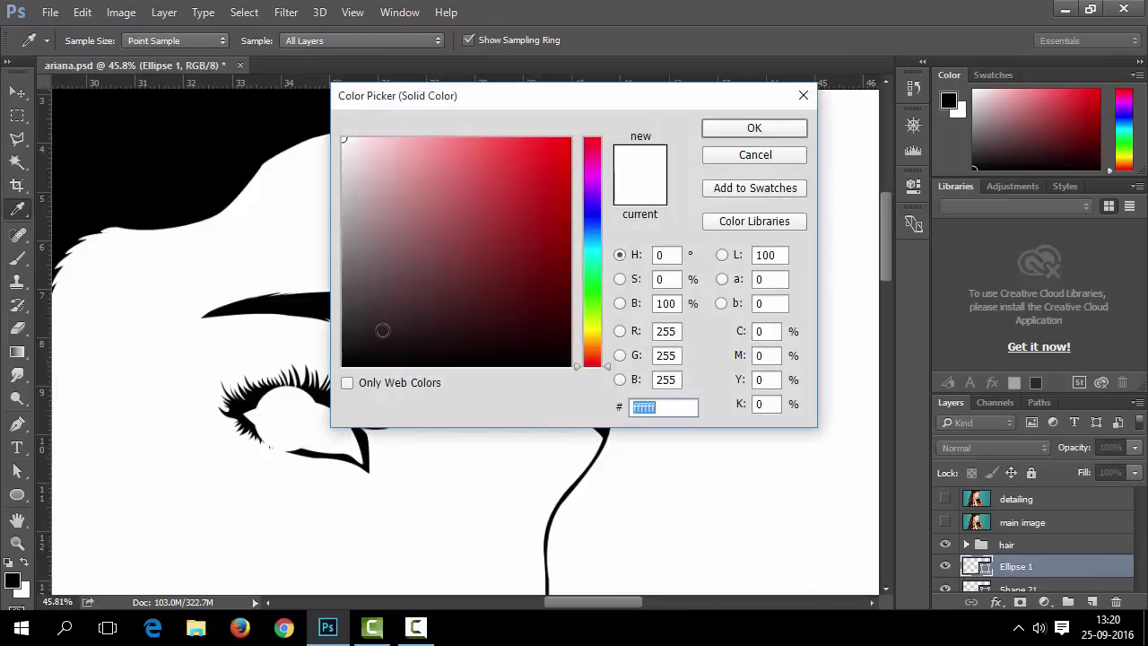
drag(359, 351, 339, 377)
click(754, 128)
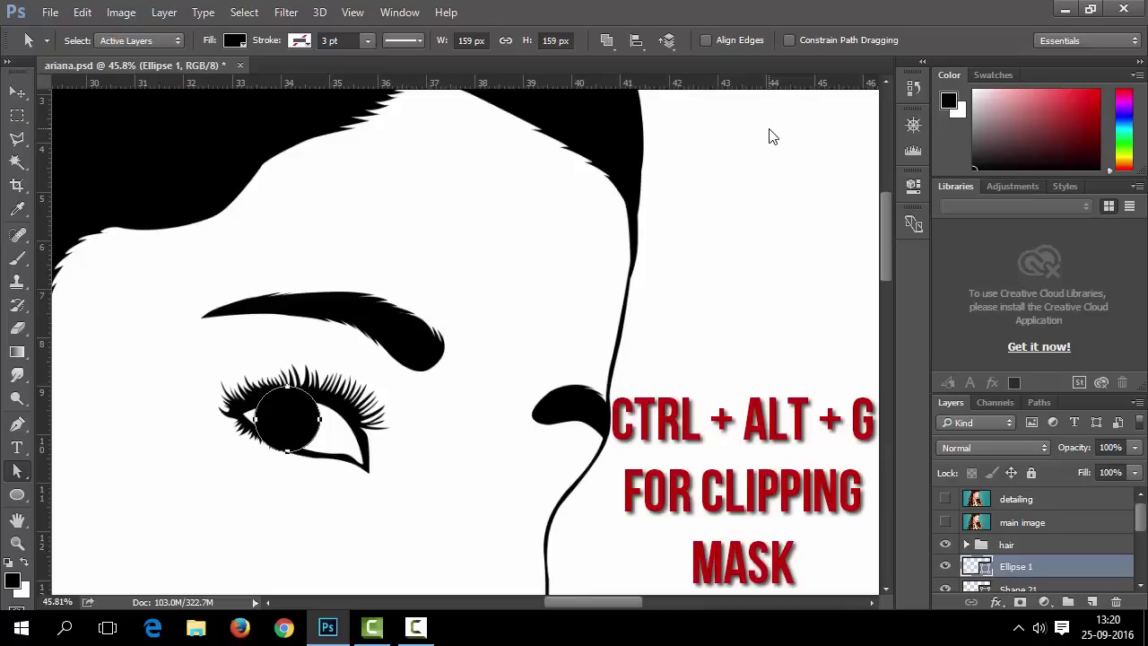
Clip the Ellipse 1 iris layer to the white eye-opening shape with a clipping mask and check the eye.
key(ctrl+alt+g)
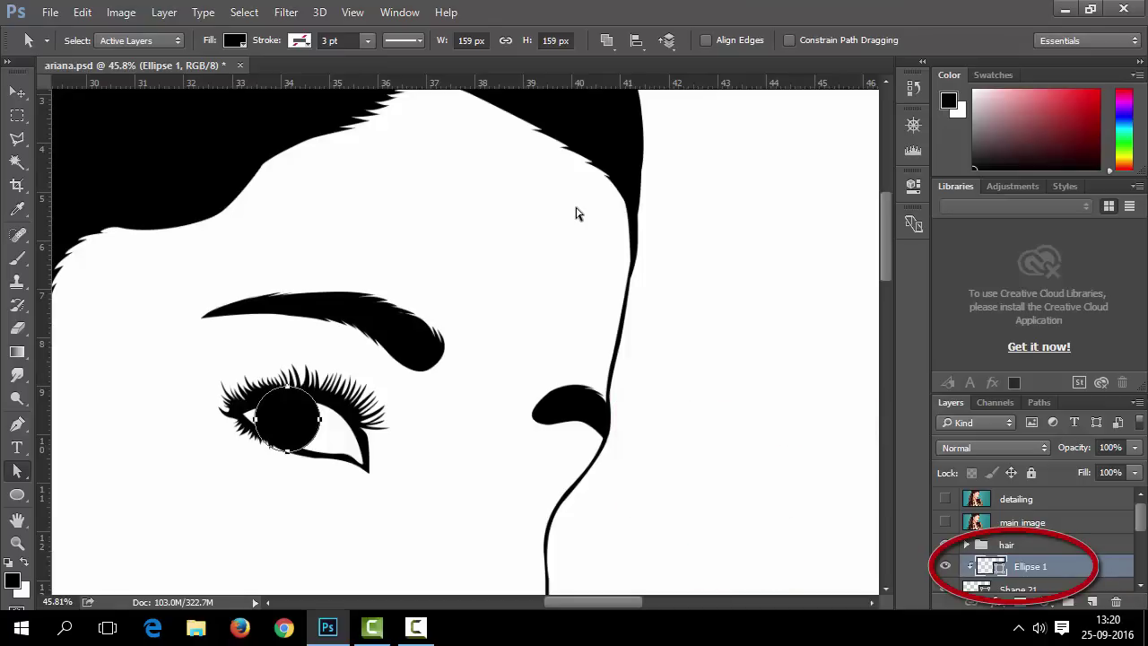
scroll(448, 453, down, 1)
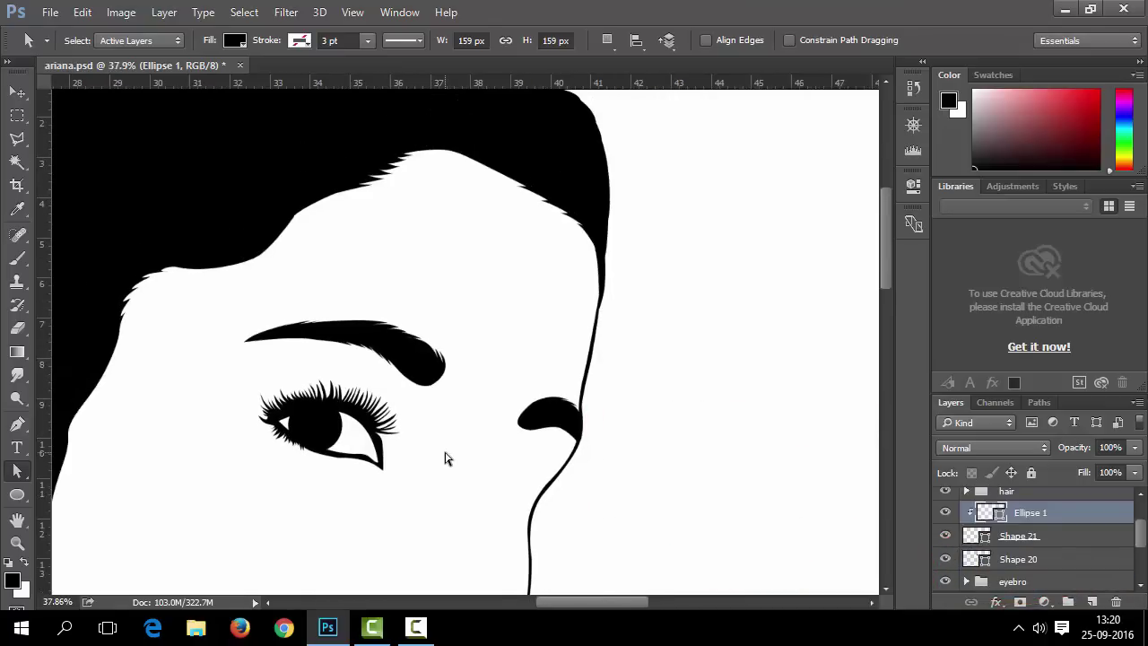
scroll(439, 471, down, 5)
scroll(421, 480, up, 6)
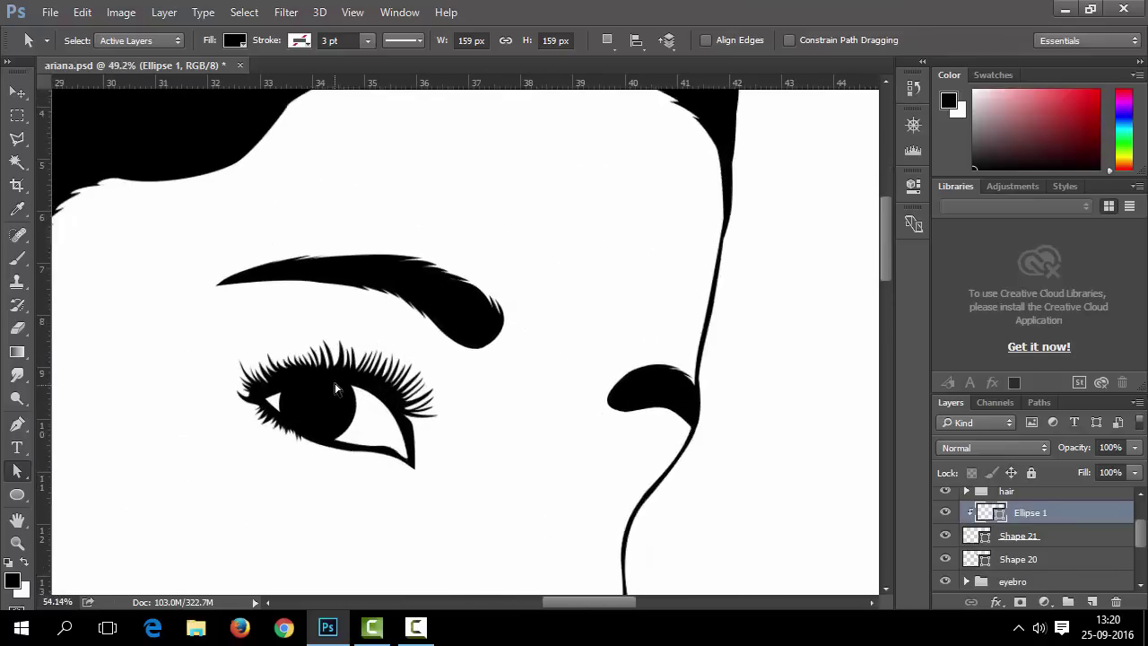
Select the Shape 20 lash layer, compare its outline with the main image, and review the line art with the photo hidden.
scroll(337, 388, up, 2)
click(990, 559)
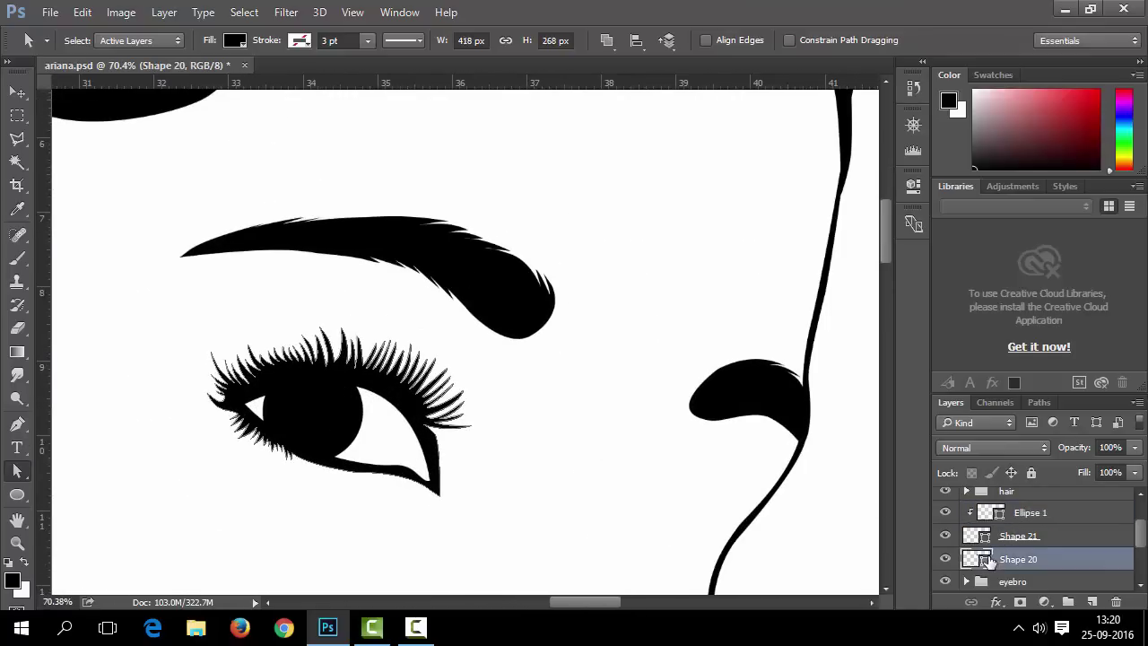
scroll(979, 557, up, 1)
click(946, 522)
scroll(321, 408, up, 7)
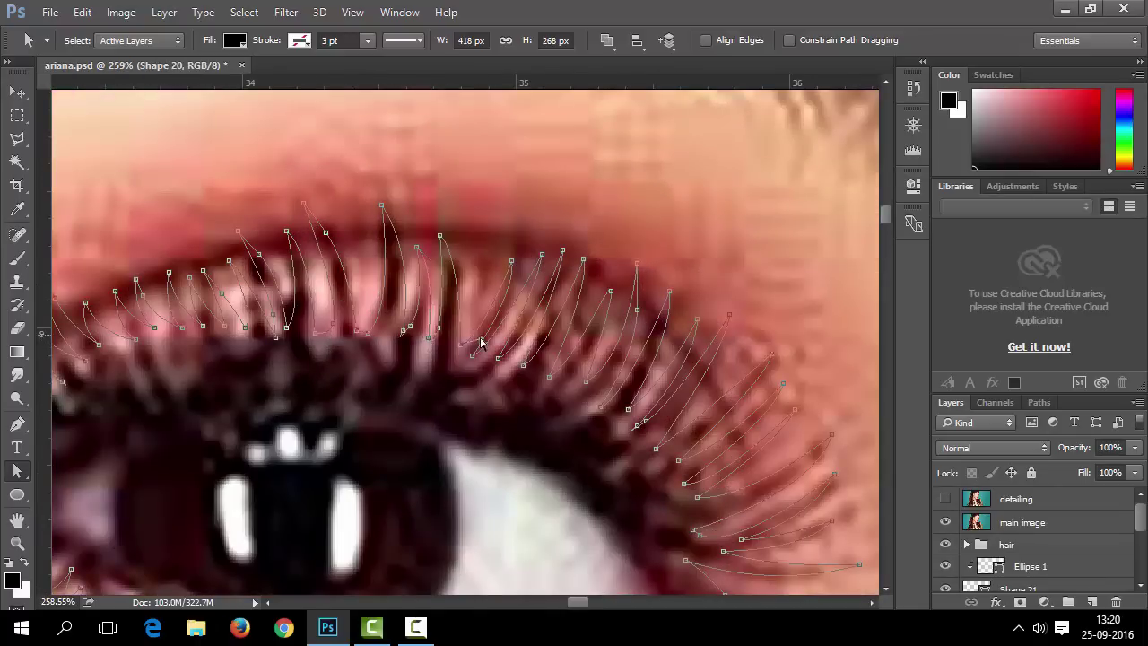
scroll(482, 341, down, 5)
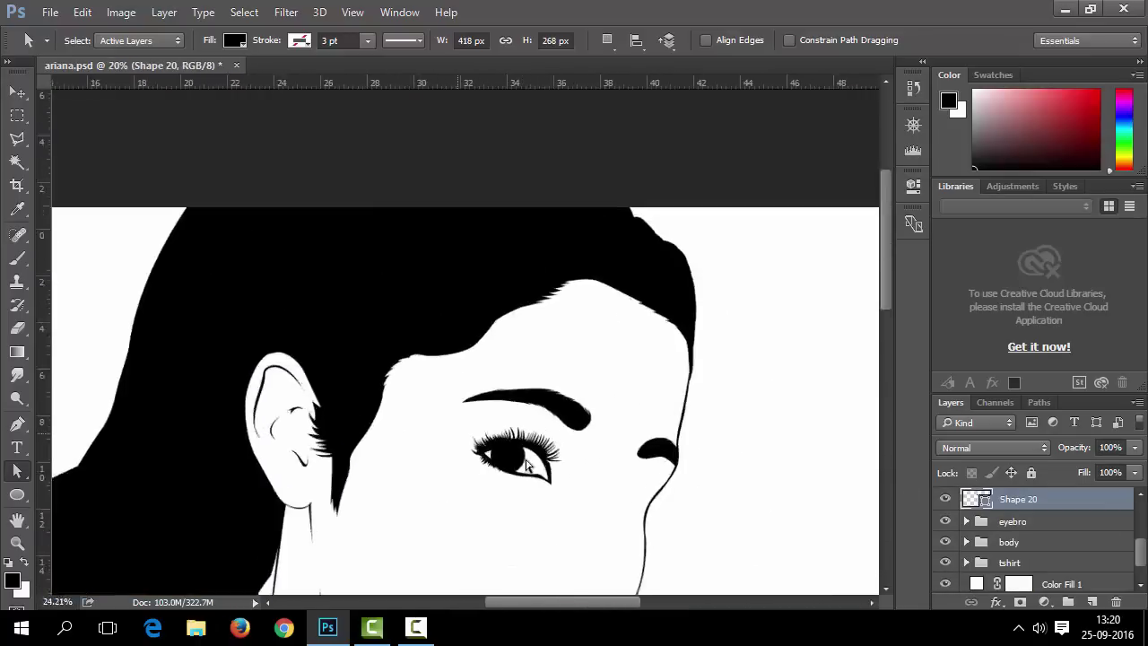
scroll(279, 446, up, 5)
scroll(279, 446, down, 4)
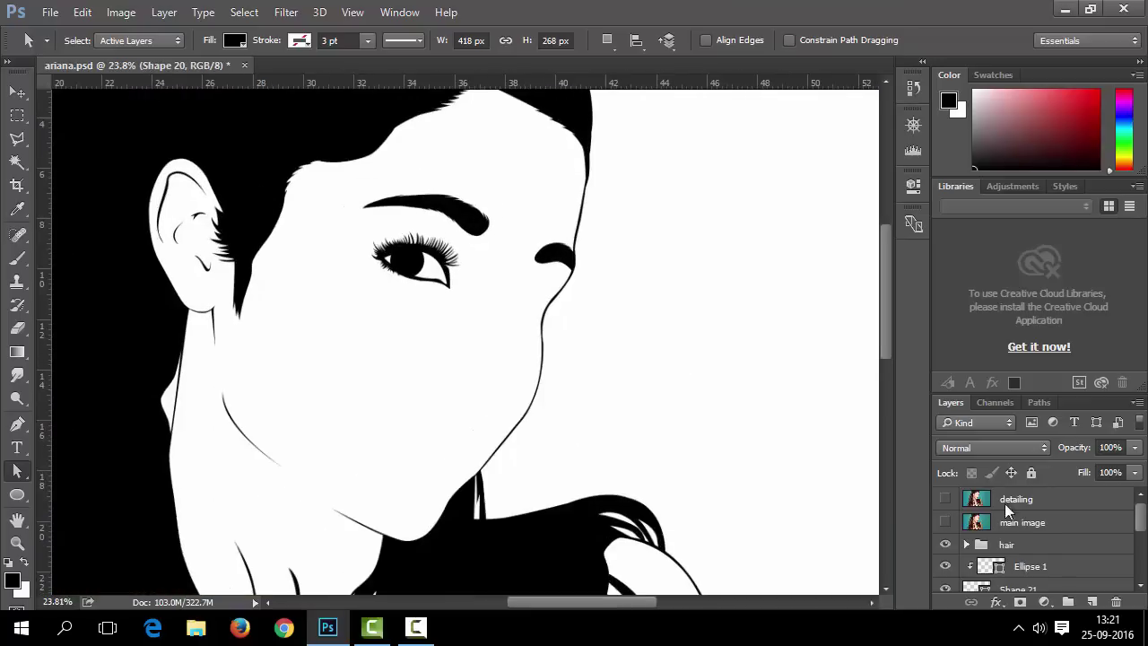
Trace a thin curved eyelid crease above the near eye's lashes as a closed black shape over the main image.
click(1023, 566)
key(p)
click(945, 522)
scroll(400, 297, up, 6)
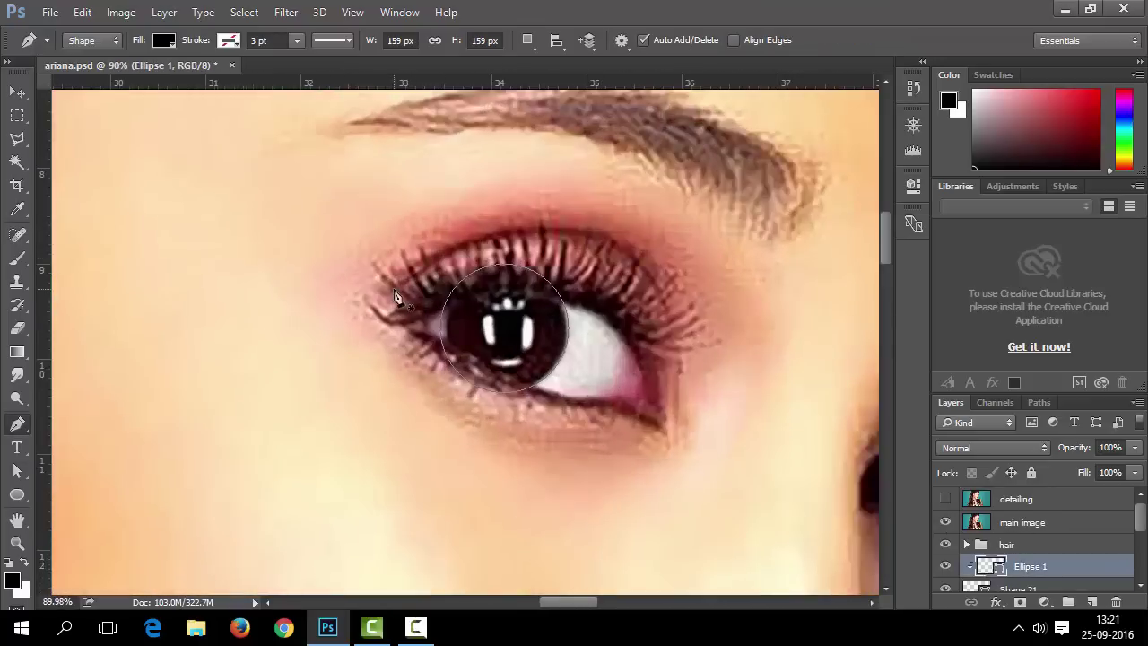
click(392, 288)
drag(665, 305, 743, 458)
alt+click(665, 305)
drag(392, 289, 163, 442)
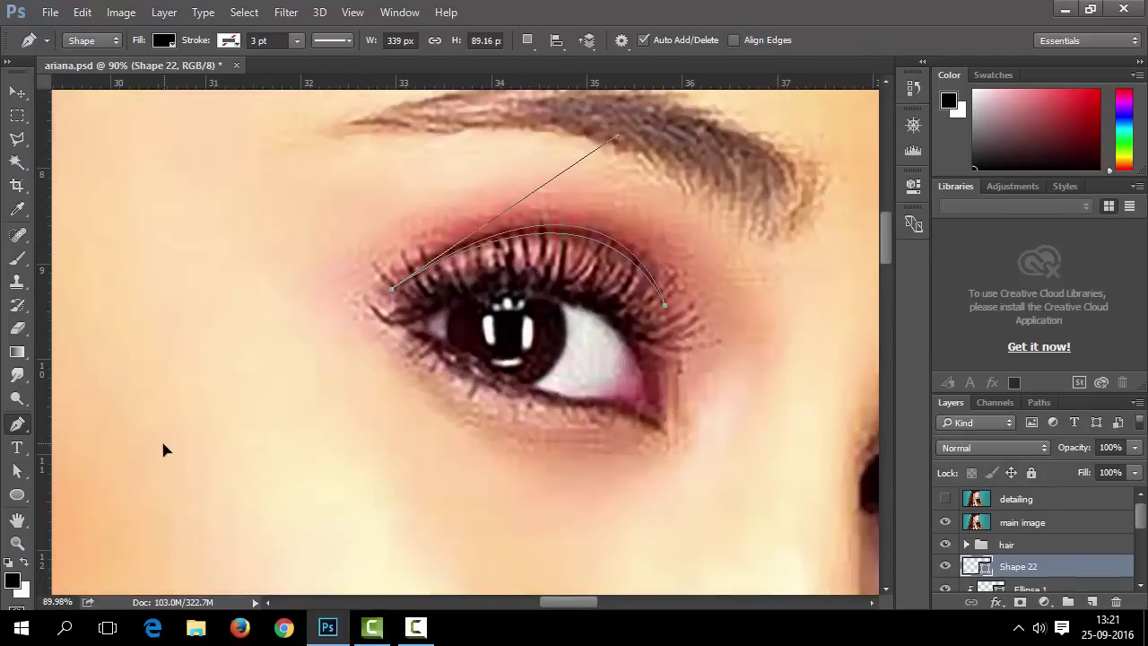
key(Escape)
Hide the main image, review the new crease in the portrait, and examine the Shape 20 lash outline up close.
scroll(643, 510, down, 1)
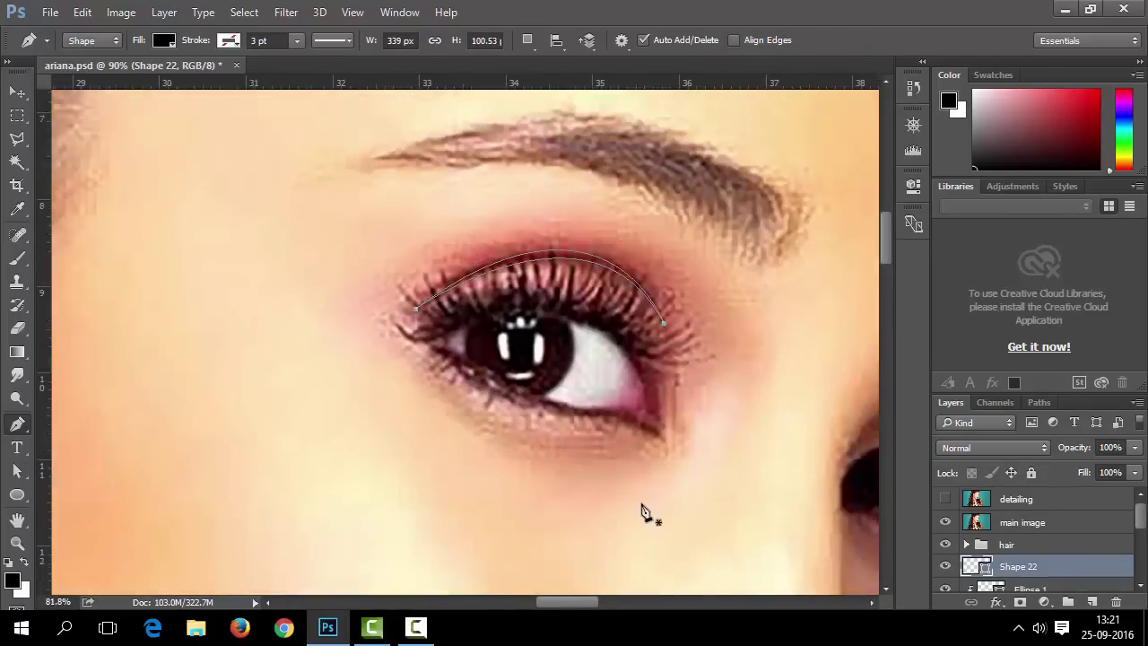
scroll(642, 509, down, 3)
click(946, 522)
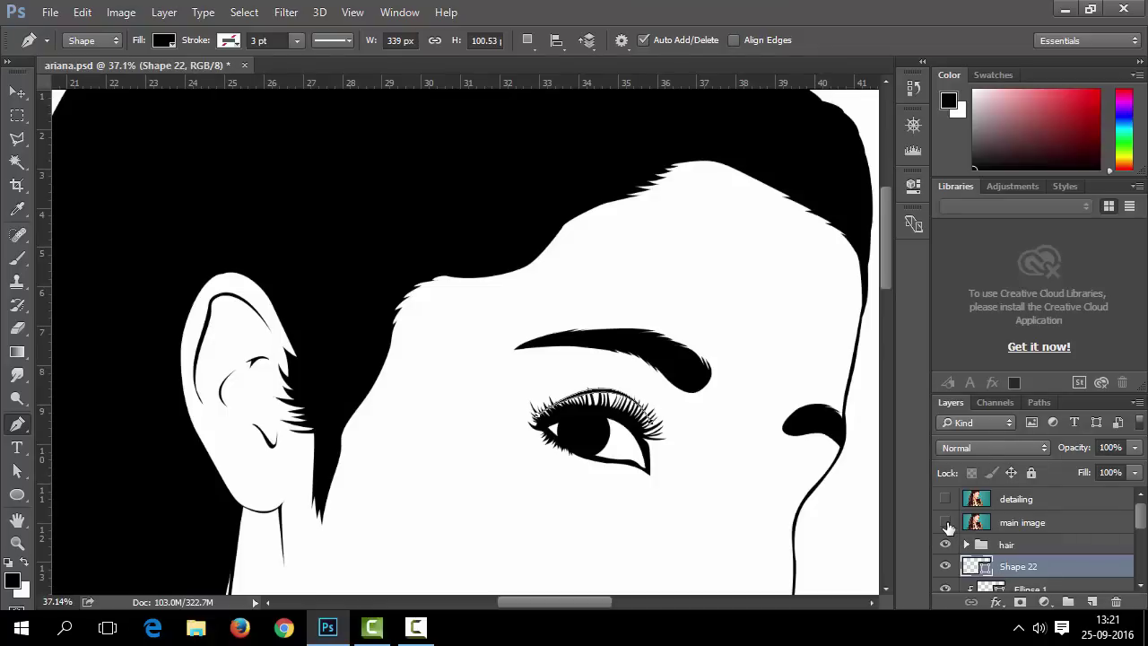
click(17, 471)
scroll(449, 506, down, 3)
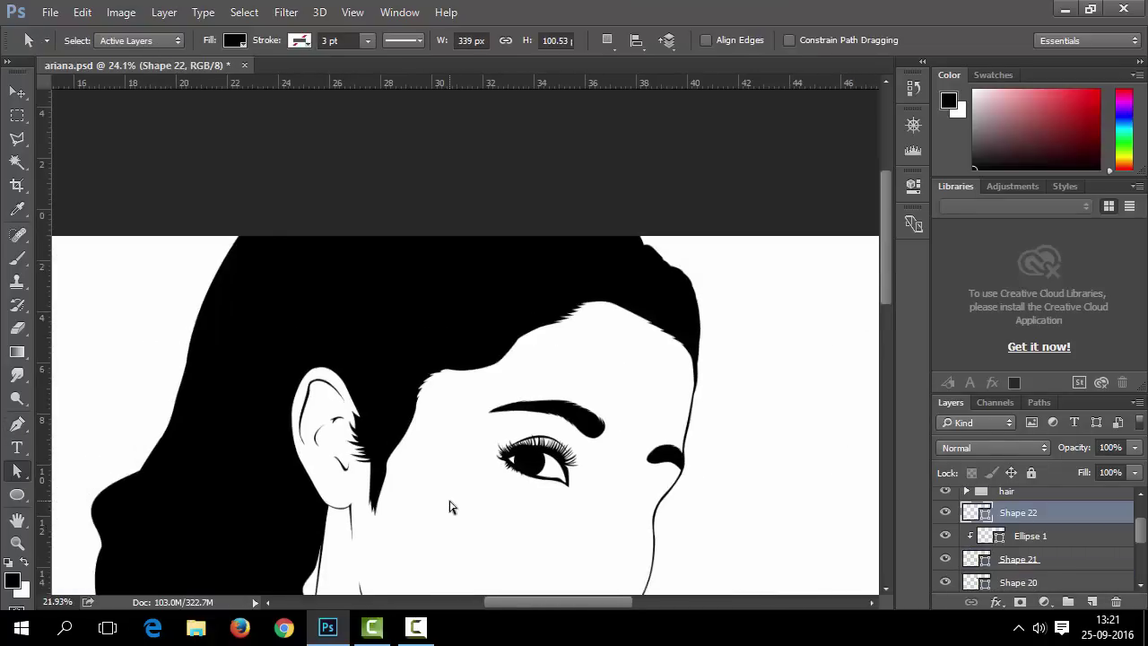
scroll(660, 522, down, 3)
scroll(502, 269, up, 3)
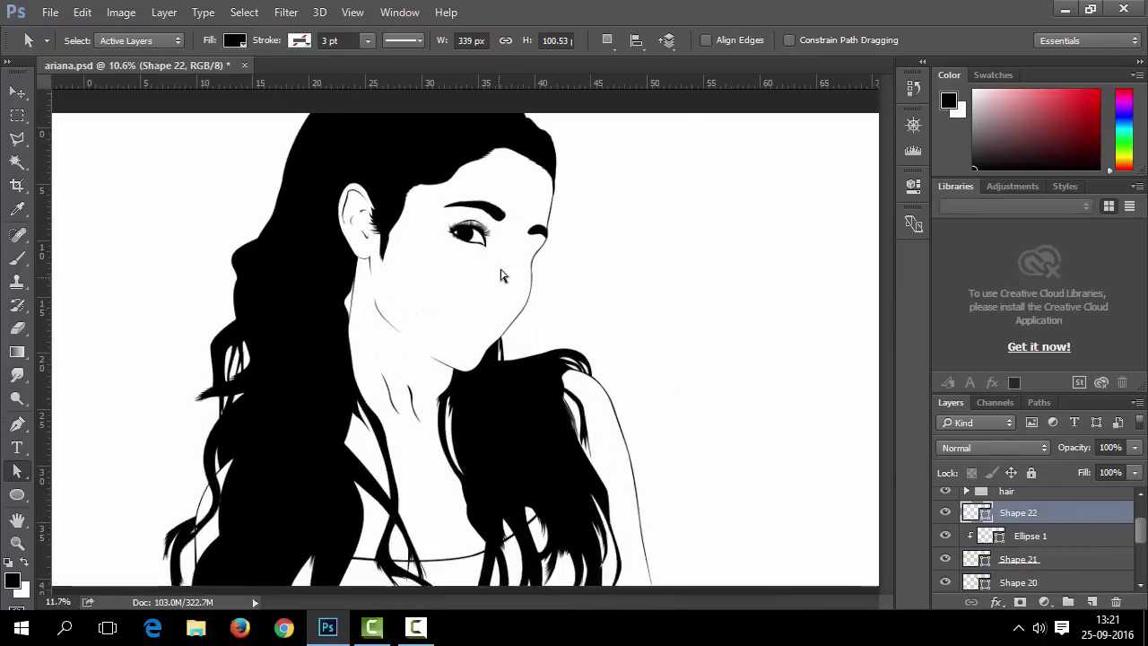
scroll(507, 226, up, 5)
scroll(777, 457, down, 2)
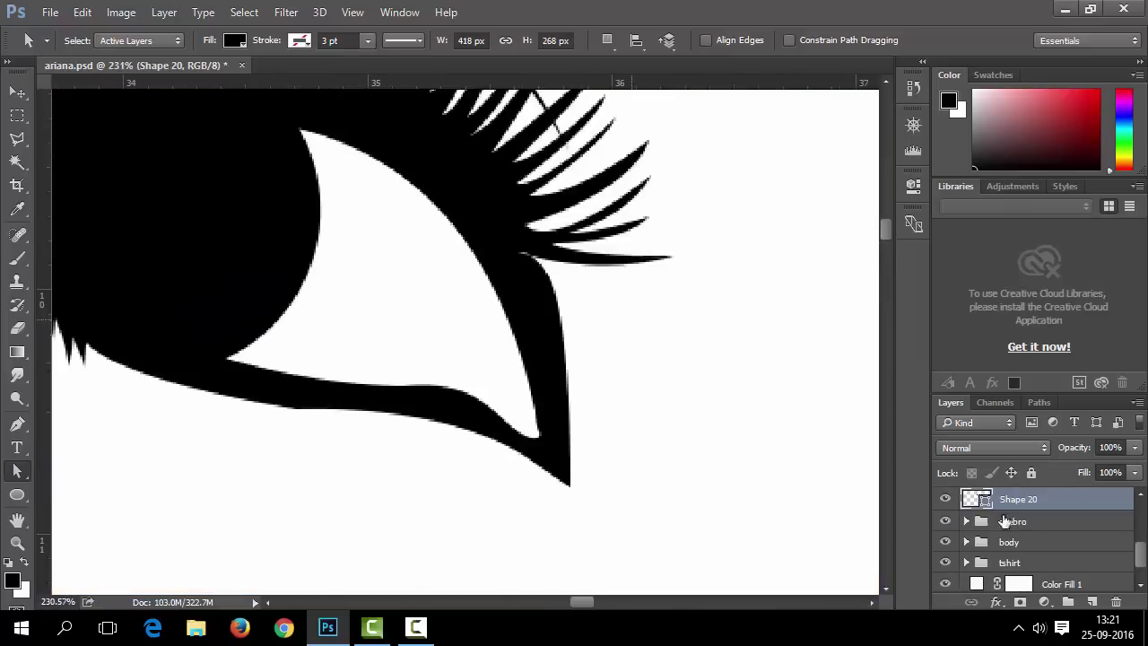
scroll(500, 243, up, 3)
scroll(520, 245, down, 5)
scroll(417, 260, up, 5)
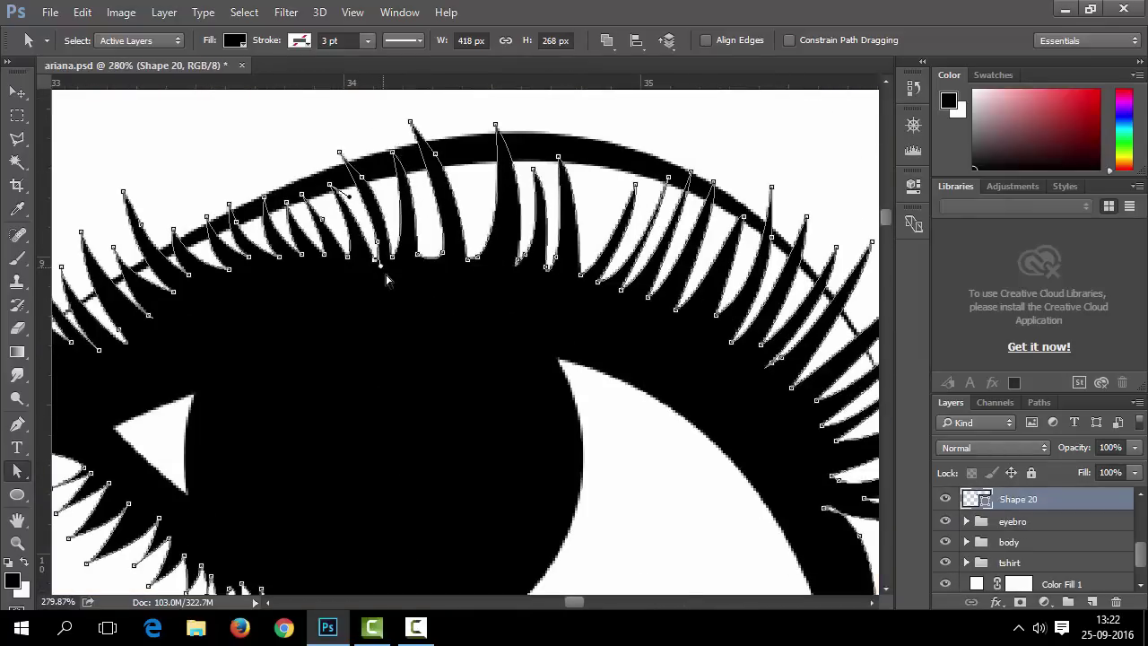
scroll(426, 377, down, 1)
Start a black Pen shape for the far eye, following the upper lid and its first row of short pointed lashes.
drag(581, 254, 769, 281)
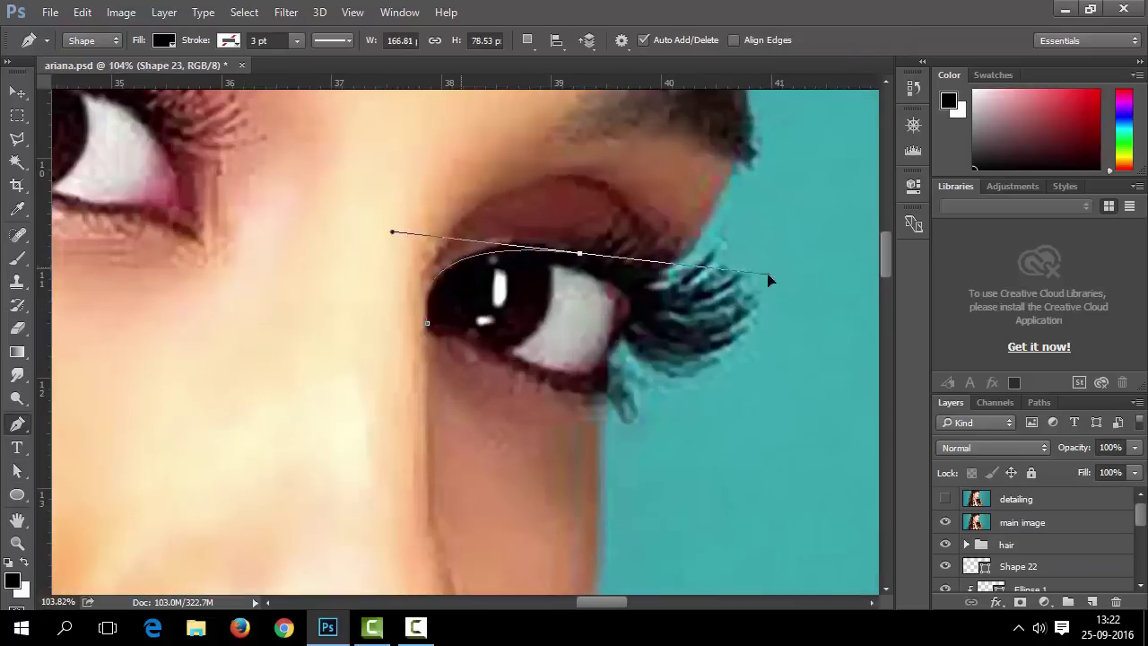
scroll(576, 250, up, 3)
drag(586, 225, 608, 197)
scroll(512, 258, up, 3)
drag(602, 248, 661, 241)
click(679, 194)
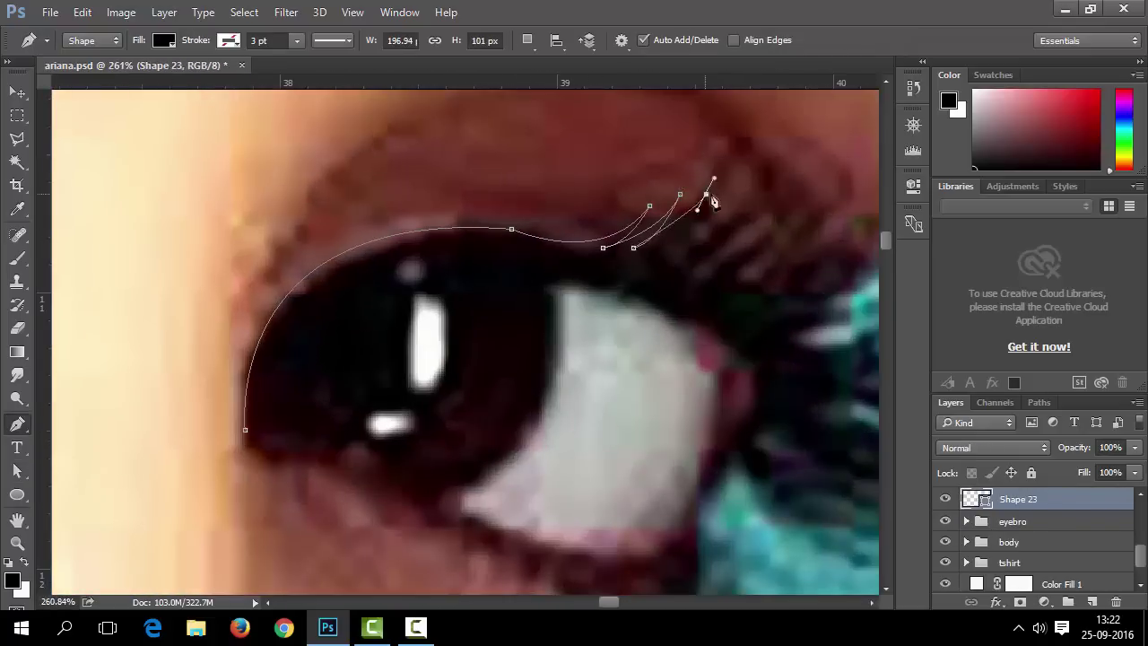
scroll(681, 305, down, 2)
click(719, 238)
scroll(732, 296, down, 5)
mouse_move(714, 294)
mouse_down()
mouse_move(731, 294)
mouse_move(715, 314)
mouse_up()
scroll(709, 305, up, 4)
scroll(755, 314, down, 5)
scroll(762, 334, up, 5)
click(751, 336)
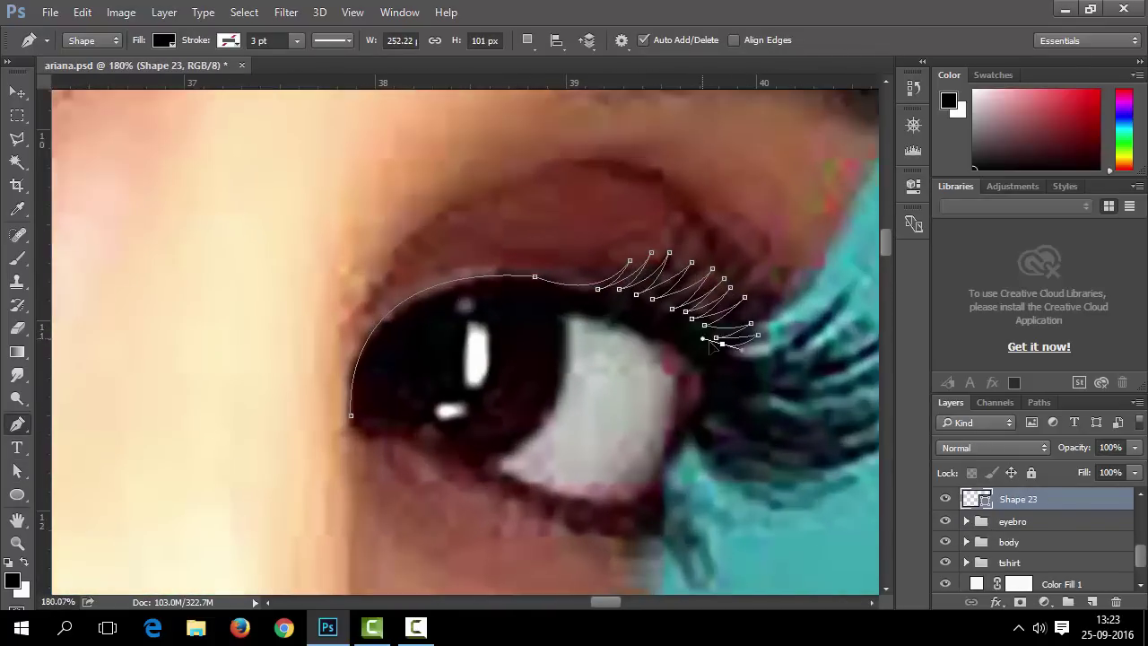
Continue the far eye's outline with the long curved lashes that fan out over the background at the outer corner.
scroll(700, 336, down, 3)
drag(787, 321, 879, 269)
click(778, 309)
drag(729, 358, 657, 404)
scroll(731, 366, up, 3)
scroll(832, 375, down, 2)
drag(849, 356, 878, 348)
drag(710, 391, 657, 385)
click(719, 394)
drag(820, 372, 875, 354)
click(711, 413)
drag(793, 404, 818, 384)
drag(756, 426, 700, 450)
drag(814, 411, 853, 382)
scroll(738, 457, up, 3)
click(754, 465)
drag(718, 460, 621, 455)
drag(805, 445, 875, 395)
scroll(682, 516, down, 5)
scroll(642, 495, down, 2)
Bring the far eye's outline back from the outer lashes along the lower lid and close it at the inner corner.
scroll(631, 495, up, 7)
drag(573, 407, 444, 244)
click(569, 401)
scroll(543, 513, down, 3)
drag(468, 518, 405, 492)
click(469, 518)
drag(335, 458, 280, 430)
click(291, 432)
Adjust the anchor points and curve handles along the far eye's lower lid to fit the photo.
key(a)
click(389, 506)
click(336, 458)
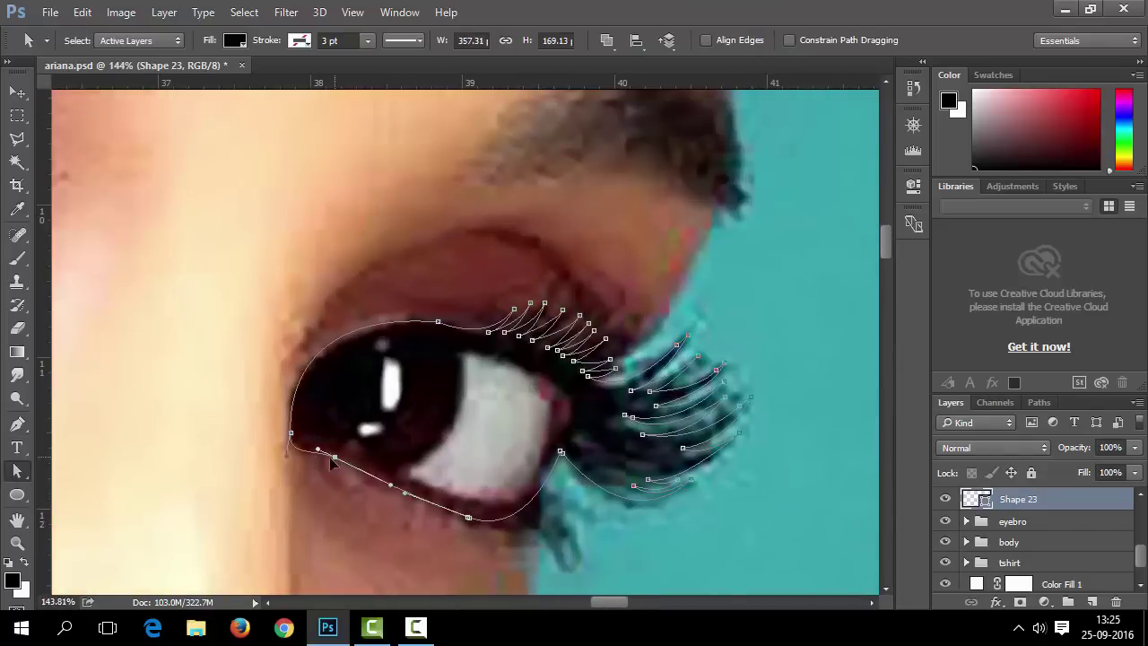
drag(413, 498, 470, 518)
scroll(469, 517, down, 2)
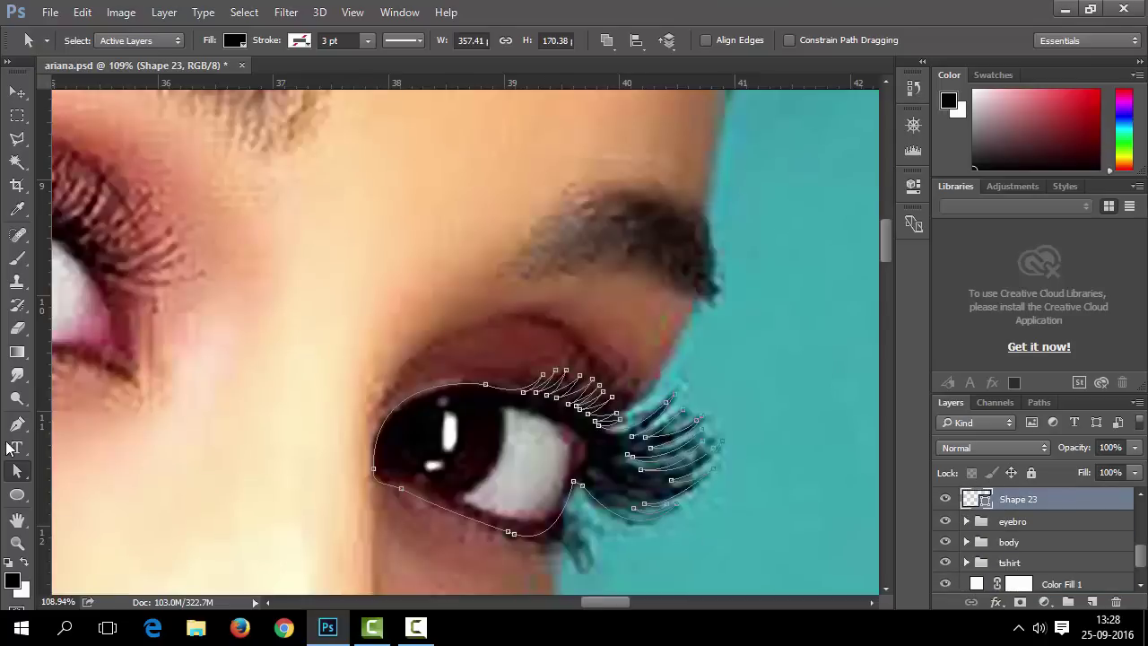
Trace the far eye's opening inside the lash outline as a separate closed Pen shape.
key(p)
scroll(449, 403, up, 2)
click(351, 463)
drag(579, 386, 814, 461)
alt+click(578, 386)
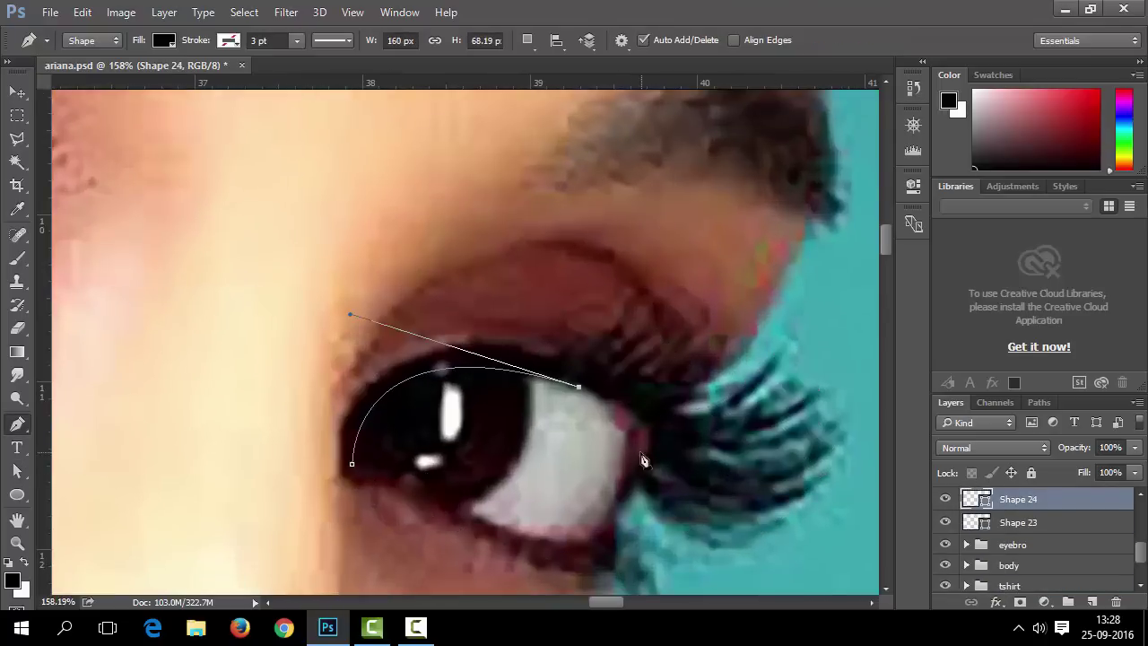
scroll(637, 467, down, 3)
drag(606, 302, 533, 441)
drag(486, 295, 417, 265)
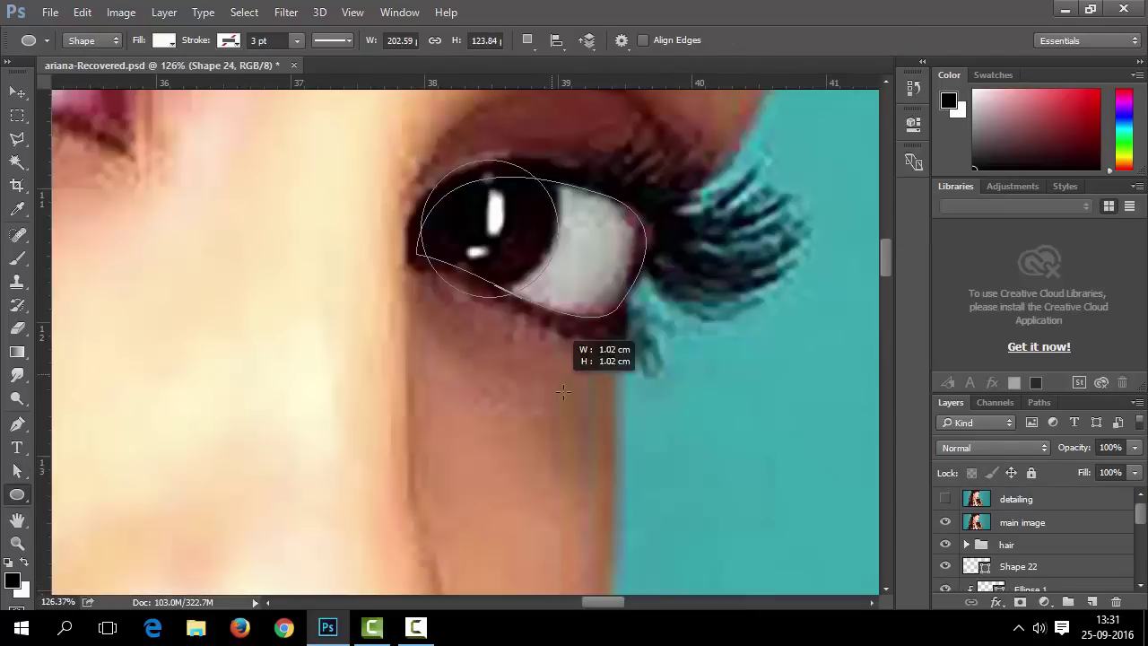
Draw the far eye's iris circle about 1.02 cm wide and trace the eyelid crease above that eye.
drag(544, 303, 563, 285)
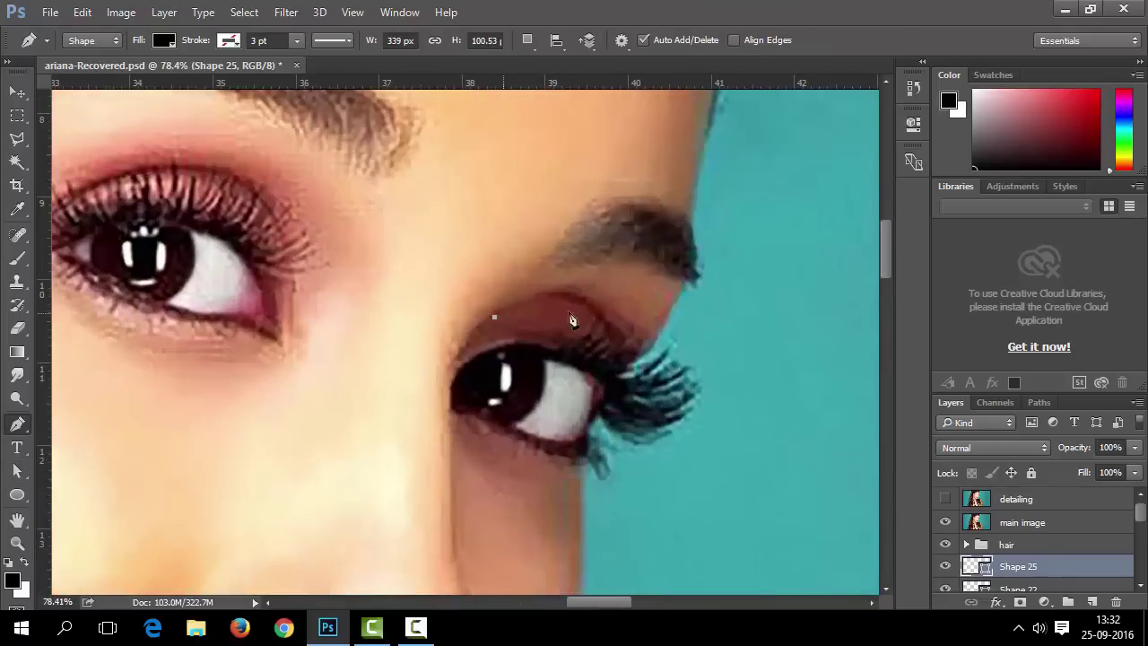
drag(616, 346, 574, 323)
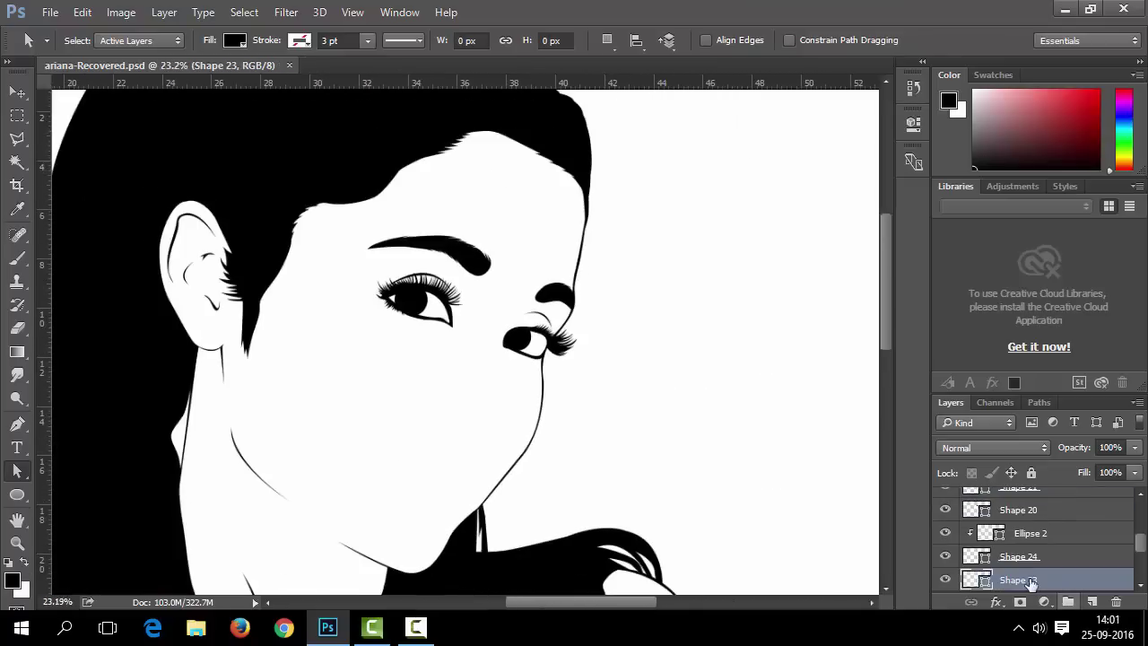
Group all eye layers from Shape 25 down to Shape 23 and name the group eyes.
scroll(1018, 578, up, 5)
click(1005, 567)
scroll(1005, 567, down, 3)
scroll(1004, 571, down, 3)
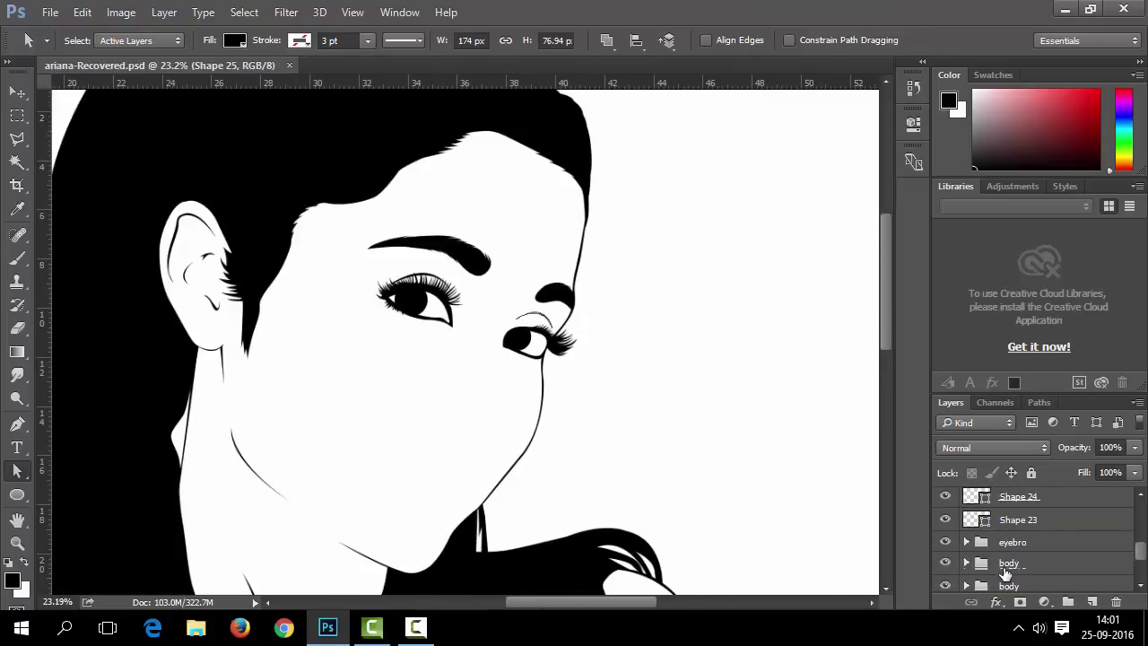
click(1015, 504)
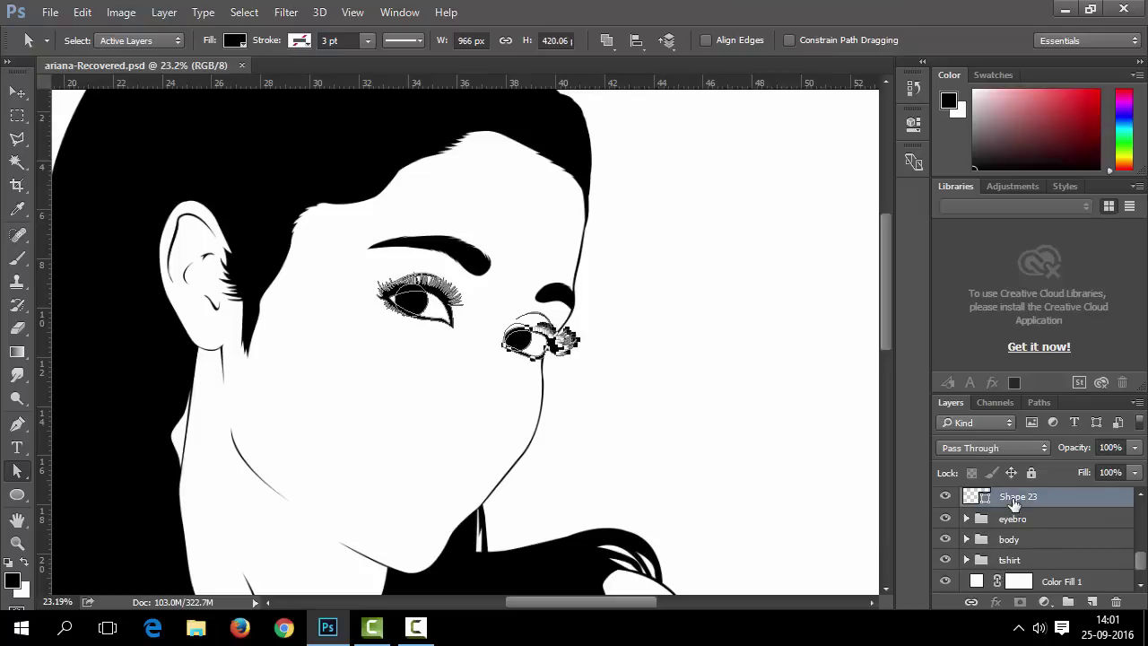
key(ctrl+g)
double_click(1017, 515)
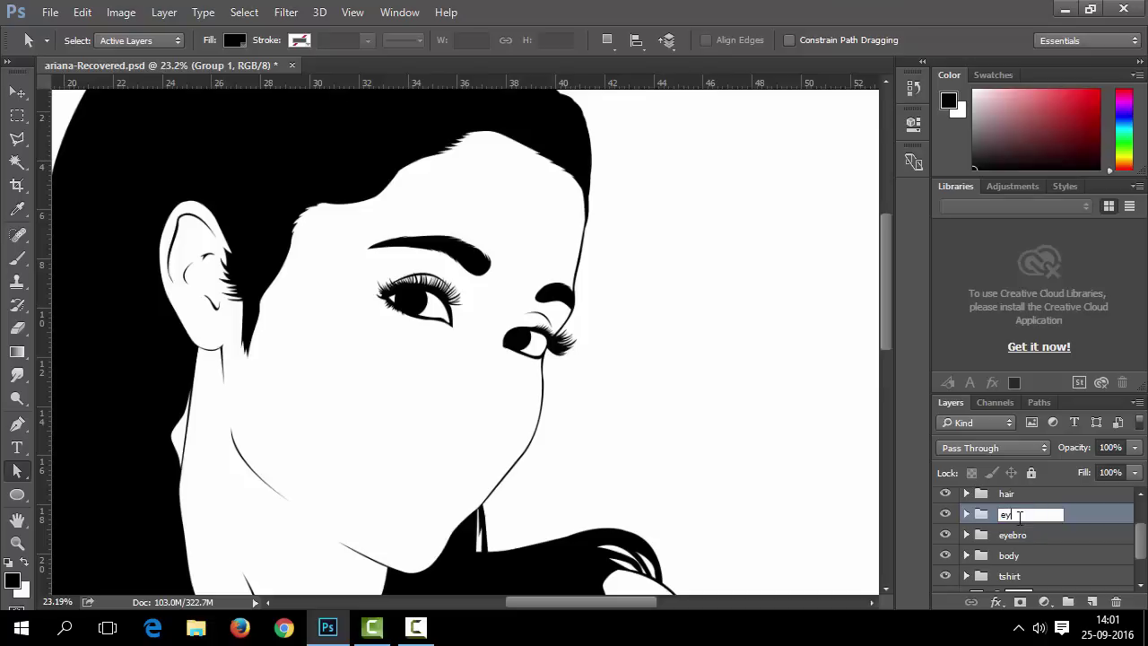
key(Return)
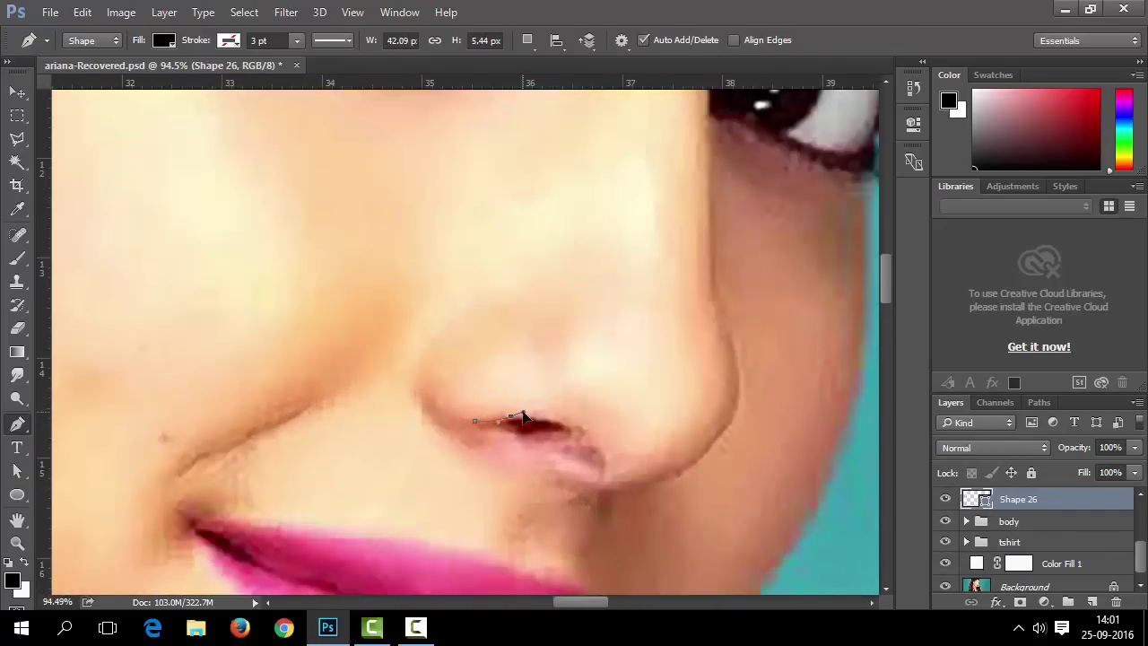
Undo the started nostril path and redraw the nostril as a black Pen shape above the eyes group.
scroll(523, 418, up, 2)
key(ctrl+alt+z)
key(ctrl+alt+z)
key(ctrl+alt+z)
key(ctrl+alt+z)
click(496, 415)
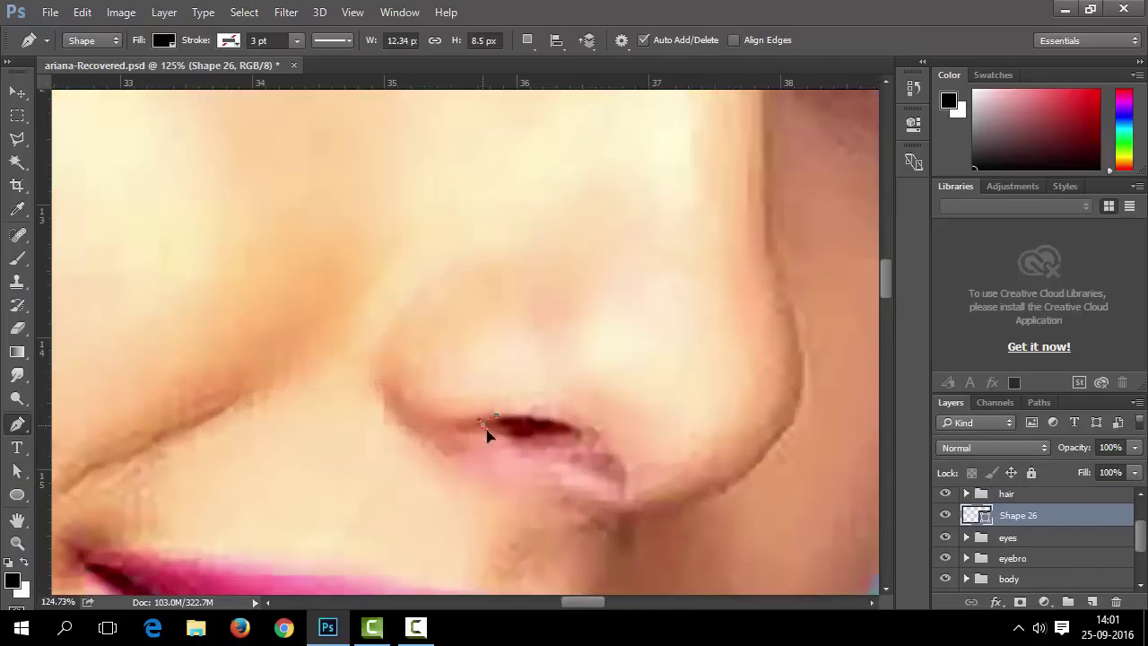
Trace a thin curved line along the outer edge of the near nose wing.
scroll(501, 422, down, 2)
click(411, 366)
drag(436, 436, 478, 462)
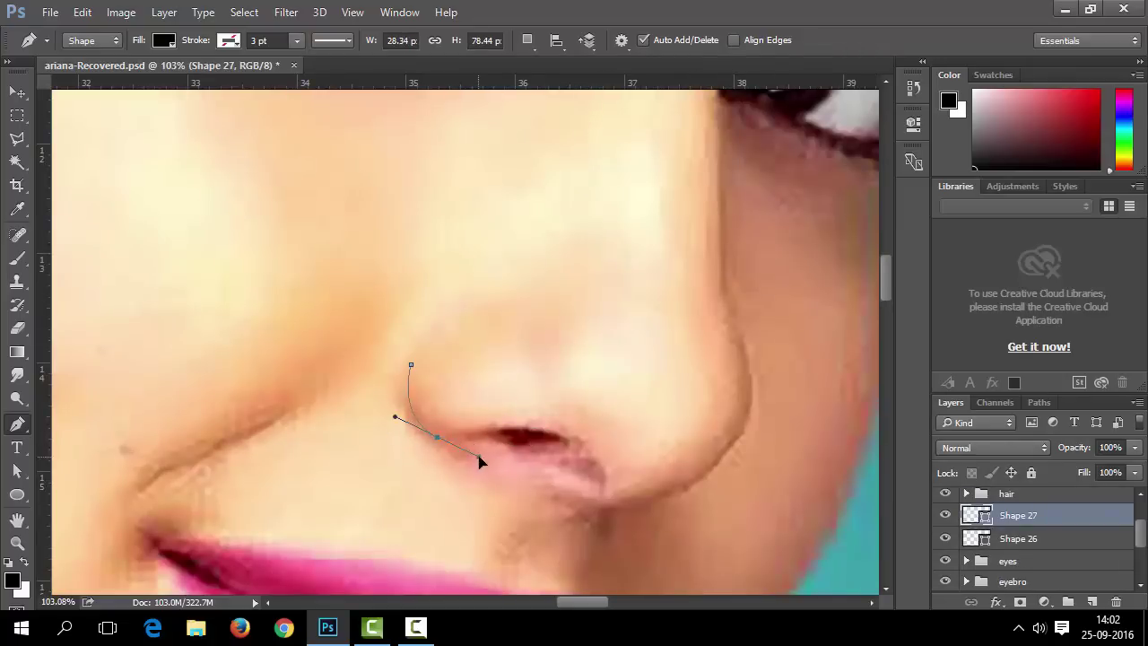
Draw a thin curved line on the upper nose bridge beside the far eye and check it without the main image.
scroll(698, 314, down, 4)
scroll(1013, 538, up, 2)
scroll(699, 216, up, 1)
click(699, 203)
drag(679, 283, 680, 350)
alt+click(679, 283)
drag(699, 203, 727, 186)
click(944, 522)
click(944, 522)
Draw a second thin line further down the nose bridge and check it without the main image.
click(681, 342)
drag(686, 410, 692, 434)
drag(681, 343, 679, 325)
click(945, 523)
click(944, 523)
Trace thin curves along the far side and the underside of the nose tip.
scroll(673, 555, down, 1)
click(694, 471)
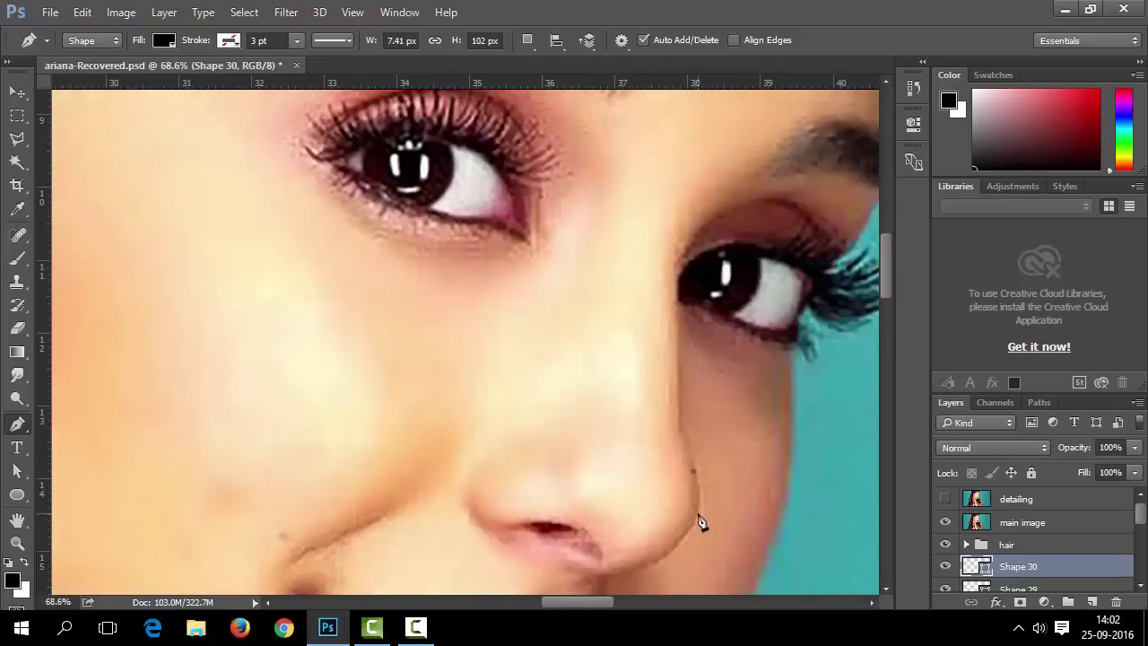
scroll(618, 549, down, 2)
click(671, 536)
drag(611, 571, 579, 570)
Hide the main image and refine the curve handles of the nose-tip lines, including Shape 30.
click(945, 523)
scroll(593, 503, down, 2)
click(17, 471)
scroll(1014, 539, down, 2)
scroll(513, 323, up, 9)
drag(467, 476, 464, 487)
scroll(585, 489, down, 5)
click(994, 538)
scroll(994, 538, down, 2)
scroll(720, 444, up, 6)
drag(367, 301, 360, 298)
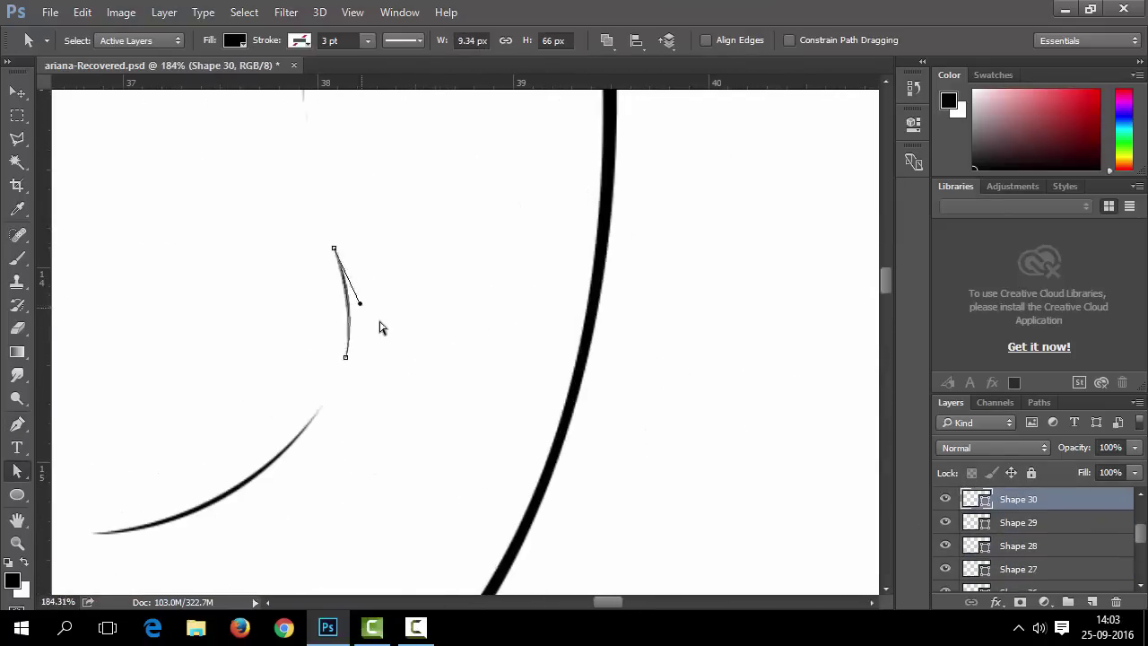
Compare the nose lines with the main image by switching its visibility.
scroll(502, 372, down, 12)
scroll(996, 538, up, 5)
click(945, 523)
scroll(482, 368, up, 7)
click(945, 523)
click(944, 523)
Try a small Pen shape about 50 by 17 px beneath the nostril, and delete it.
key(p)
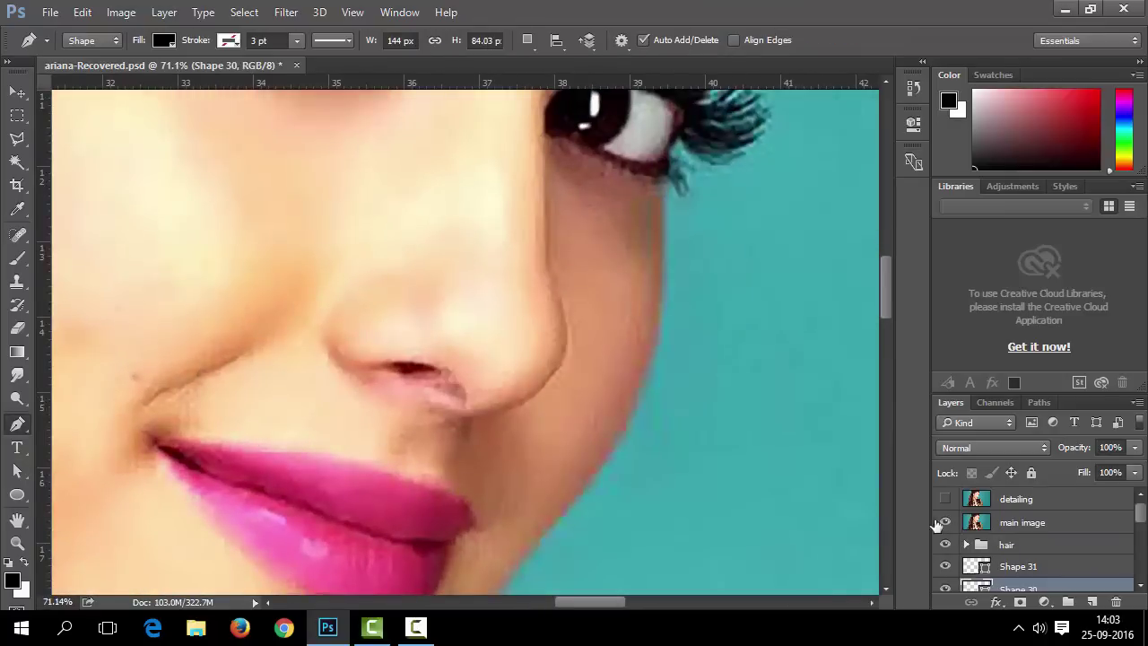
click(945, 523)
key(a)
scroll(318, 490, down, 8)
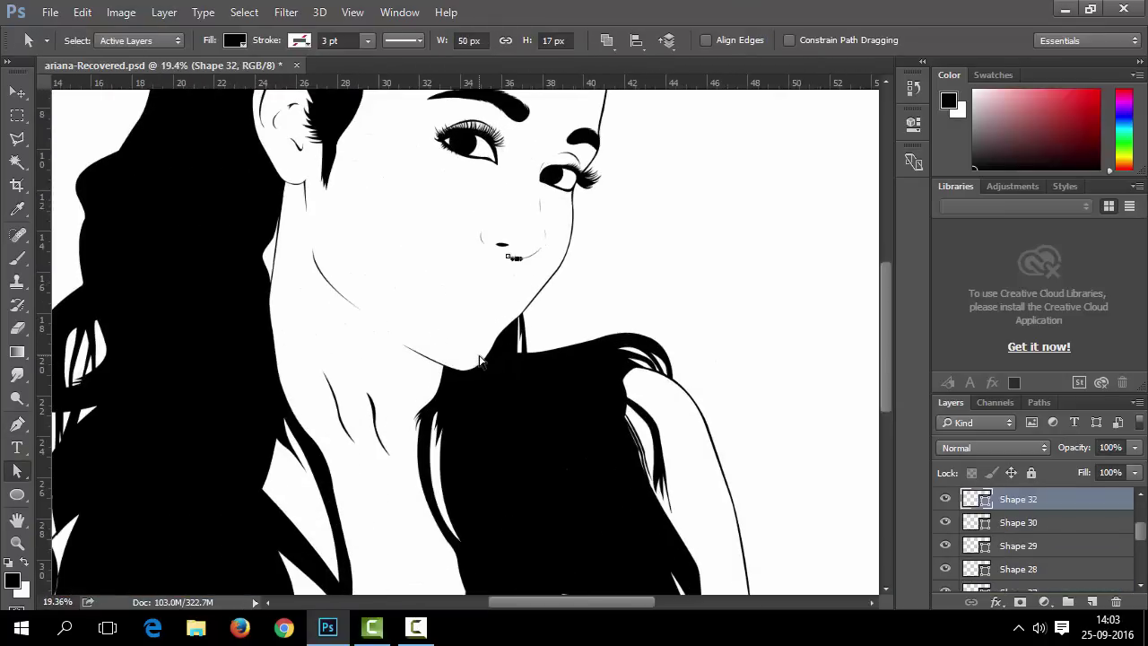
key(Delete)
Draw a small nose line about 18 by 29 px over the main image, hide the image, and save the file.
scroll(996, 538, up, 5)
click(944, 523)
key(p)
scroll(510, 244, up, 9)
click(945, 523)
scroll(995, 538, down, 3)
key(a)
scroll(454, 487, down, 7)
key(ctrl+s)
Group the nose layers from Shape 31 down to Shape 26 and name the group nose.
scroll(495, 430, down, 5)
scroll(485, 489, up, 2)
scroll(1046, 549, up, 2)
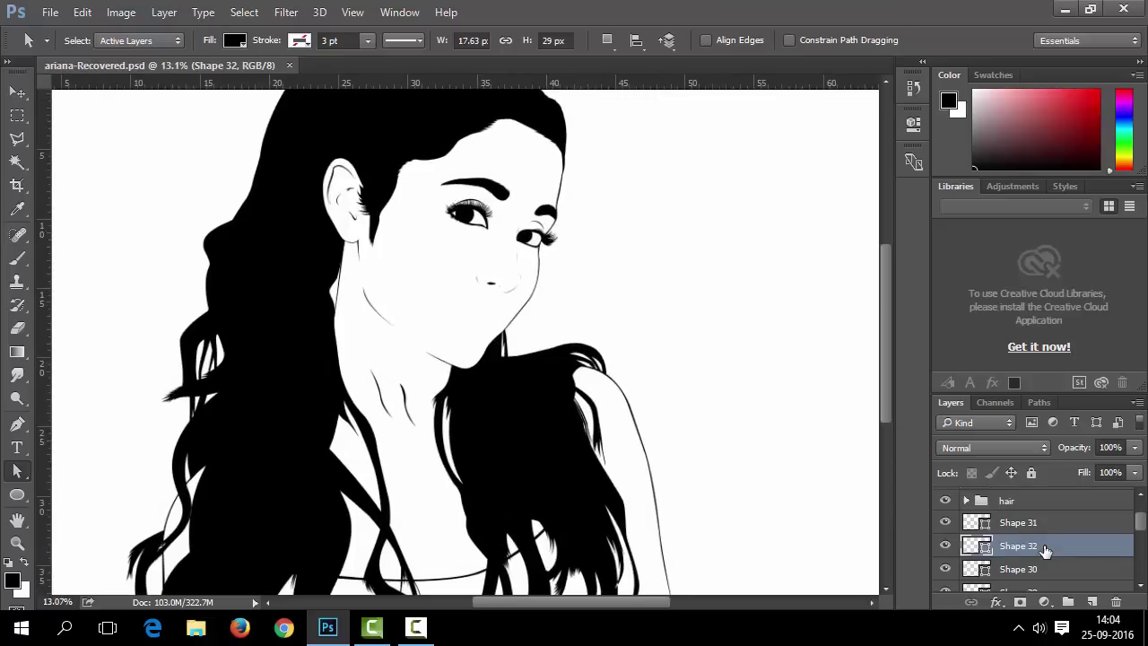
click(1011, 526)
scroll(1005, 545, down, 5)
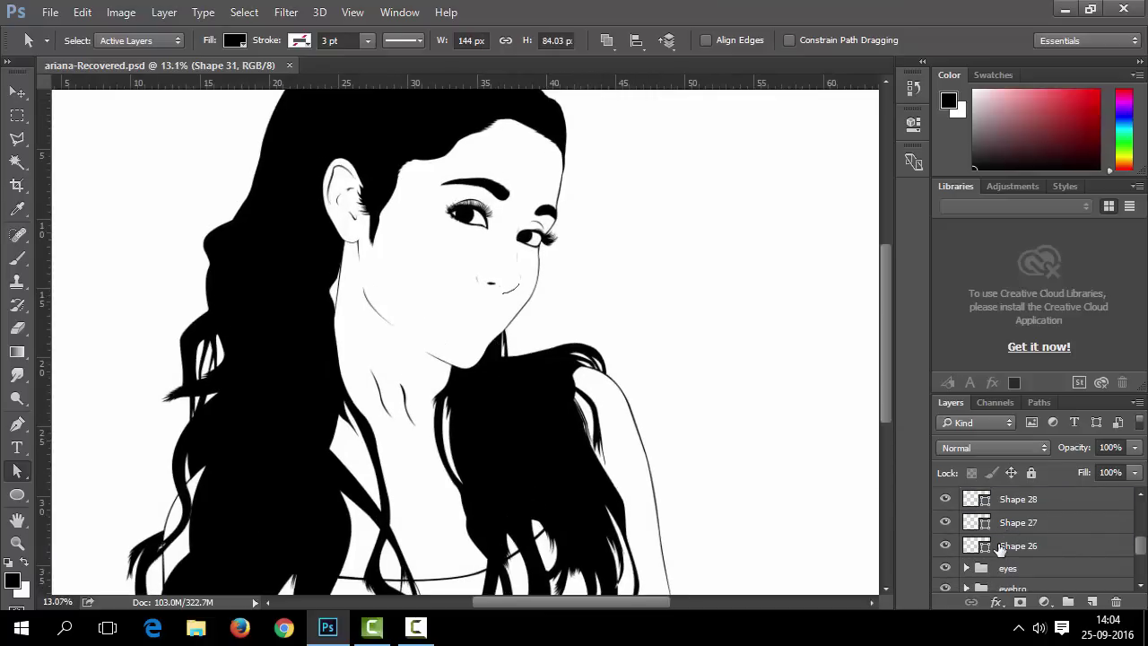
shift+click(1001, 549)
key(ctrl+g)
double_click(1021, 514)
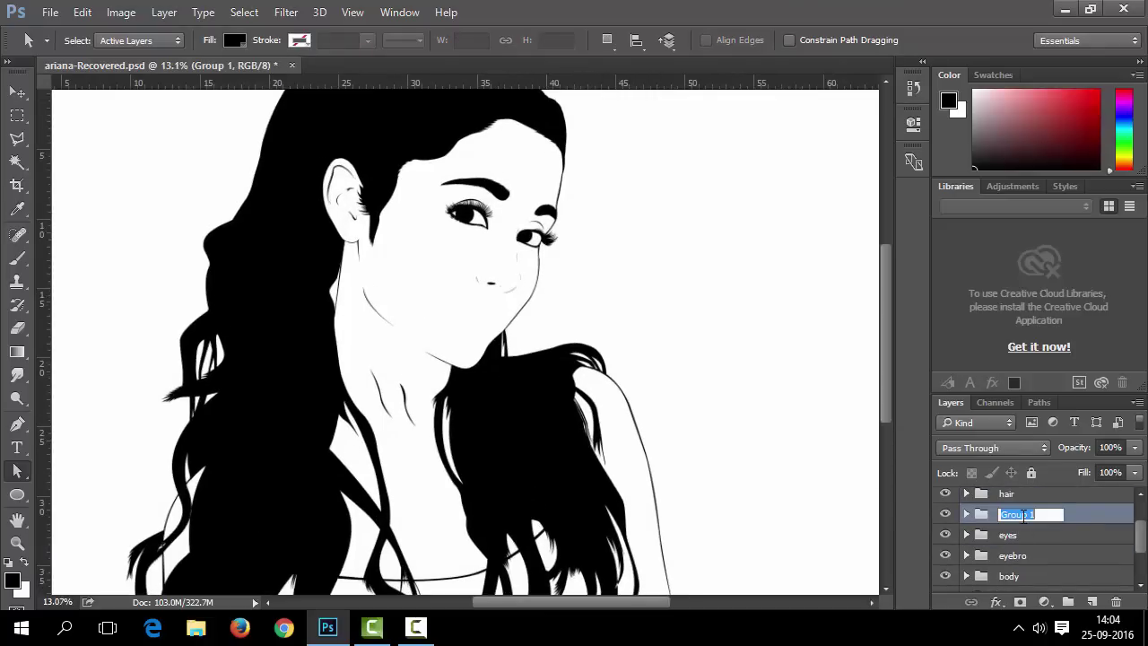
key(Return)
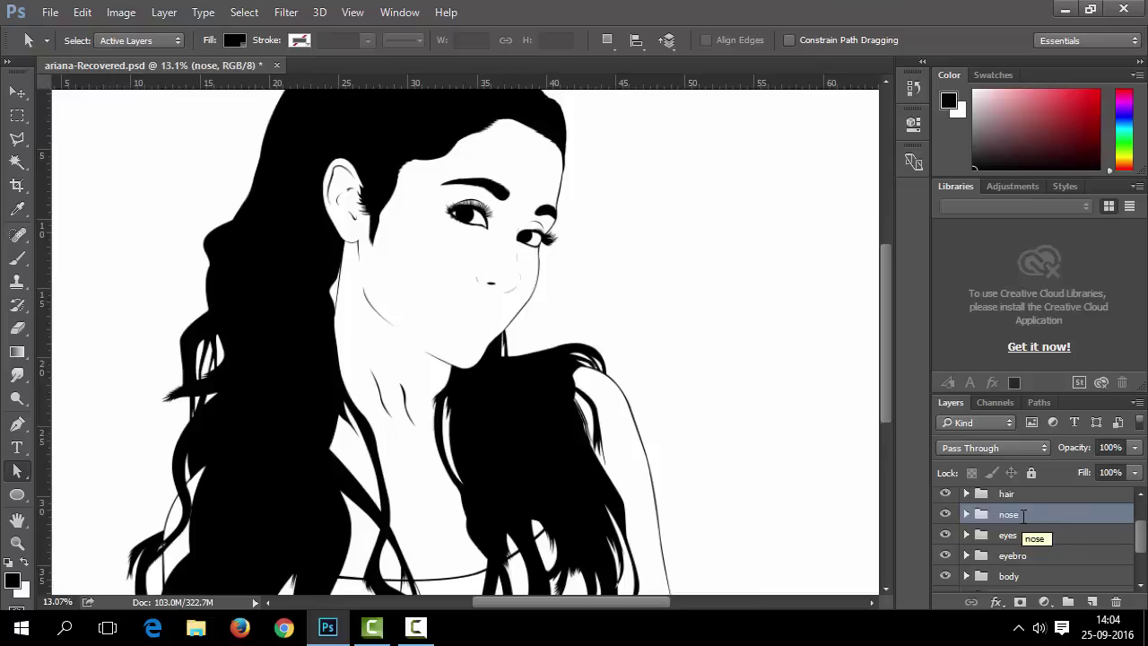
Show the main image and start a Pen outline along the upper lip from the mouth corner below the cheek crease.
scroll(431, 319, up, 2)
click(16, 427)
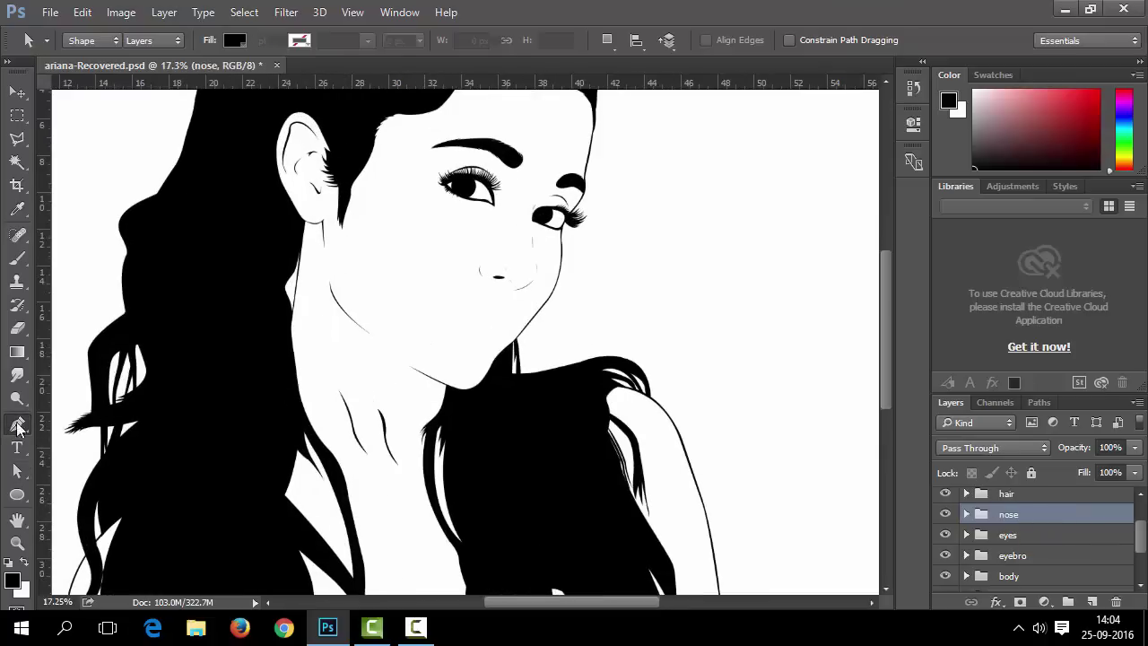
scroll(444, 228, up, 2)
scroll(1032, 538, up, 2)
click(946, 522)
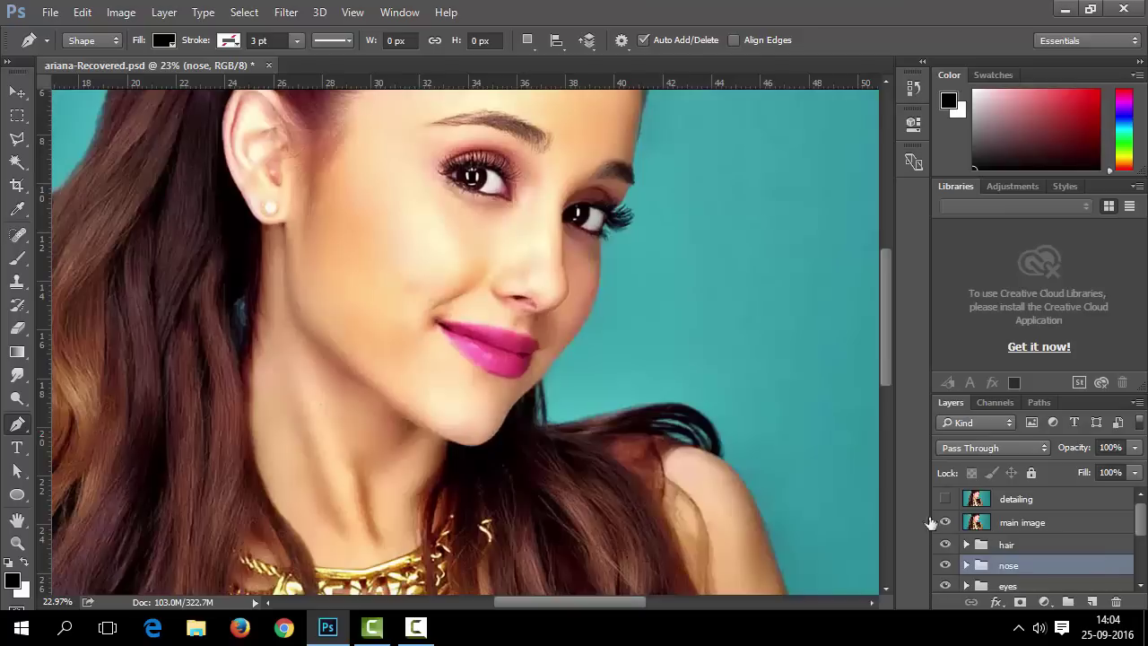
scroll(512, 352, up, 1)
scroll(512, 352, up, 7)
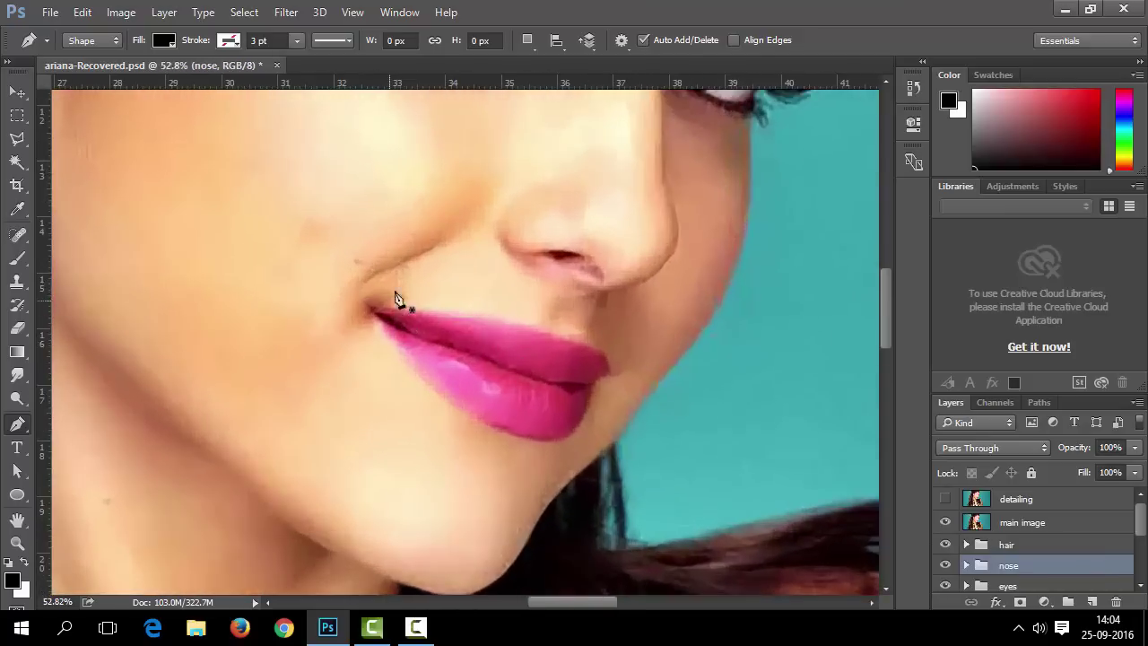
click(367, 313)
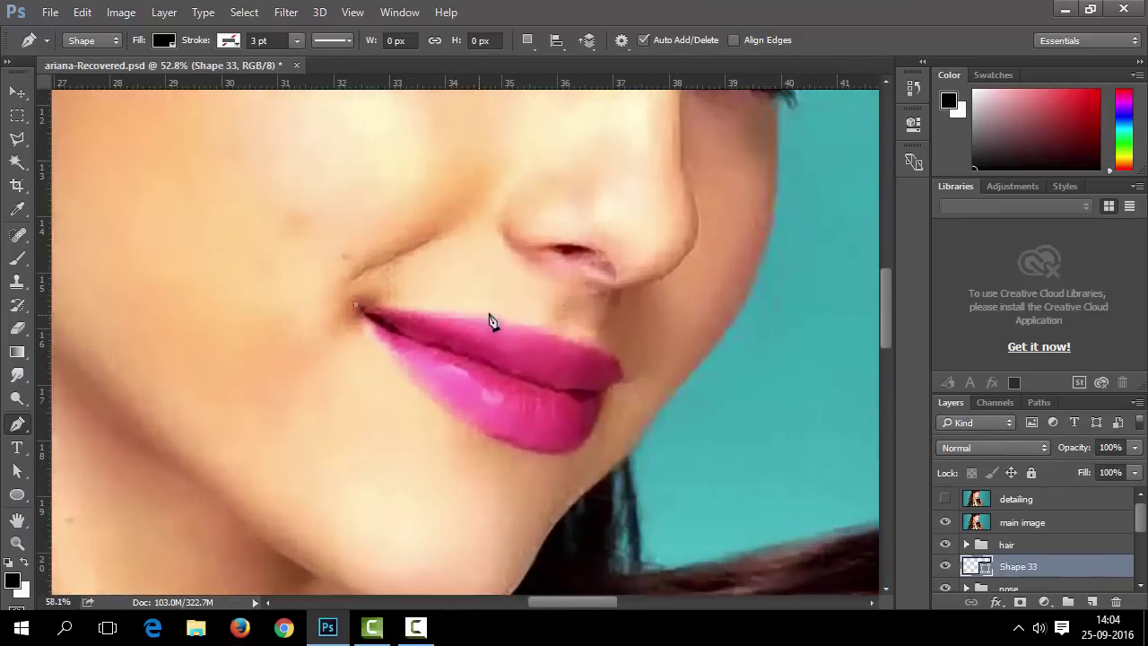
scroll(487, 320, up, 3)
drag(504, 323, 567, 326)
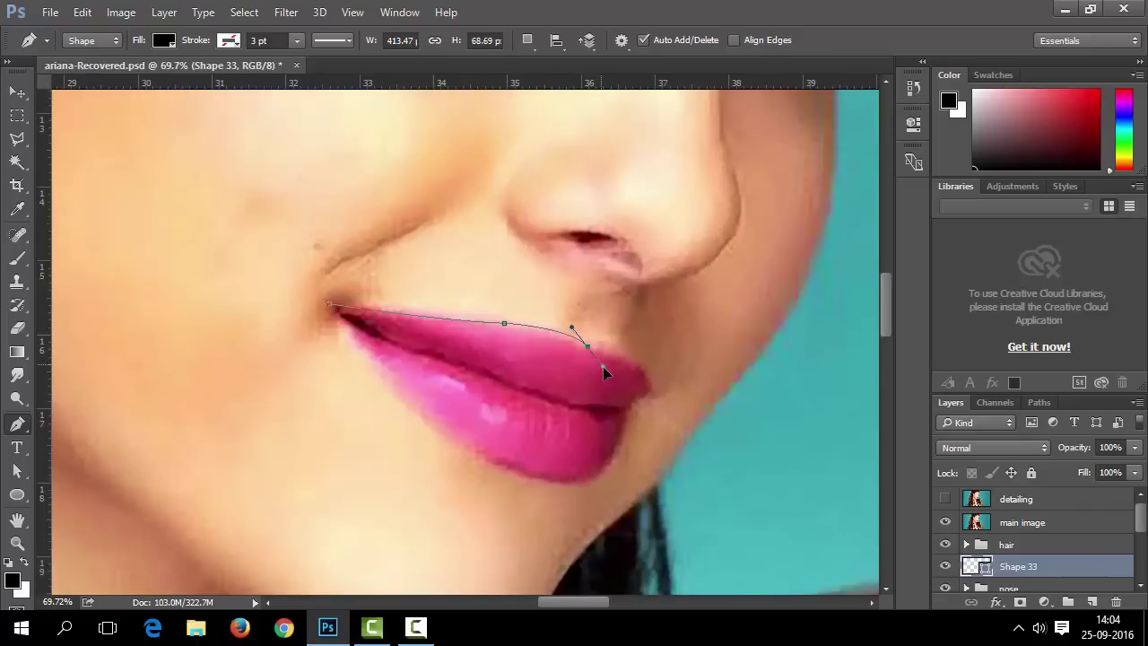
alt+click(587, 347)
scroll(625, 359, up, 3)
drag(596, 354, 615, 381)
key(ctrl+alt+z)
key(ctrl+alt+z)
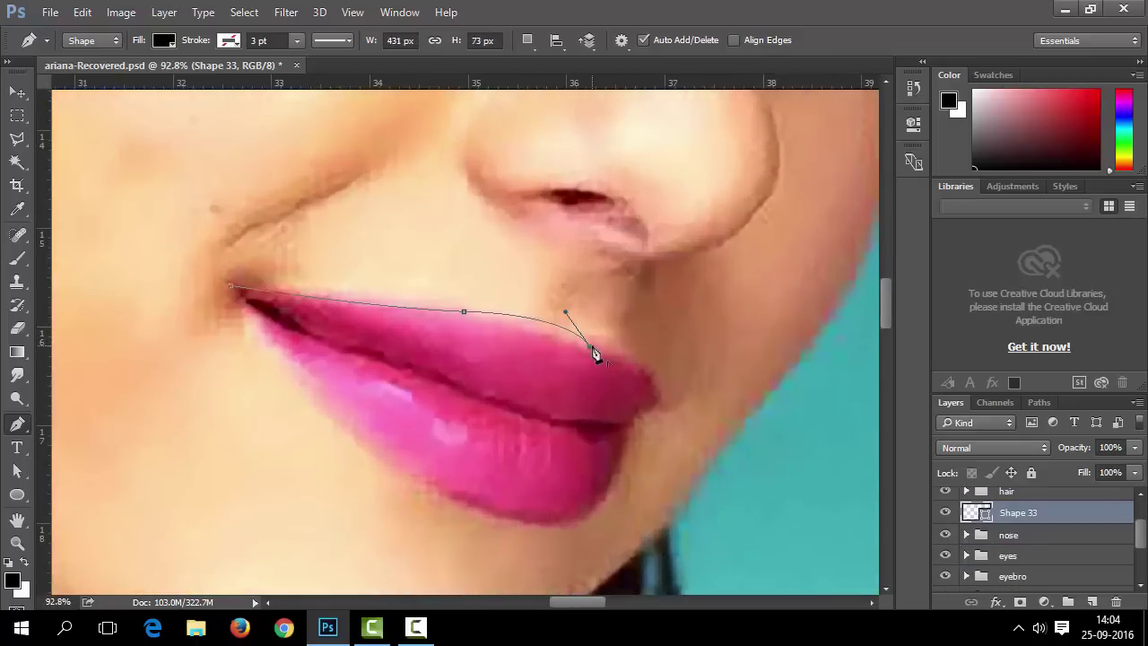
Continue the upper lip outline around the lip's far end and back, about 514 by 172 px overall.
alt+click(589, 346)
scroll(643, 436, down, 3)
scroll(643, 442, down, 3)
scroll(643, 442, up, 3)
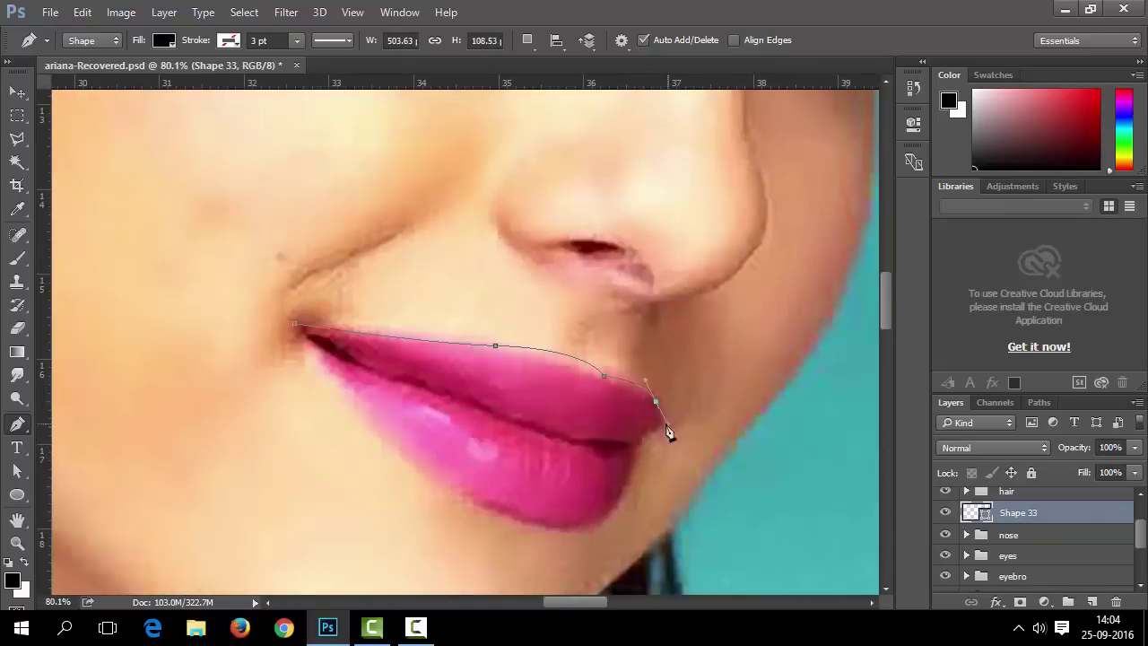
scroll(660, 421, up, 2)
drag(538, 357, 146, 296)
key(a)
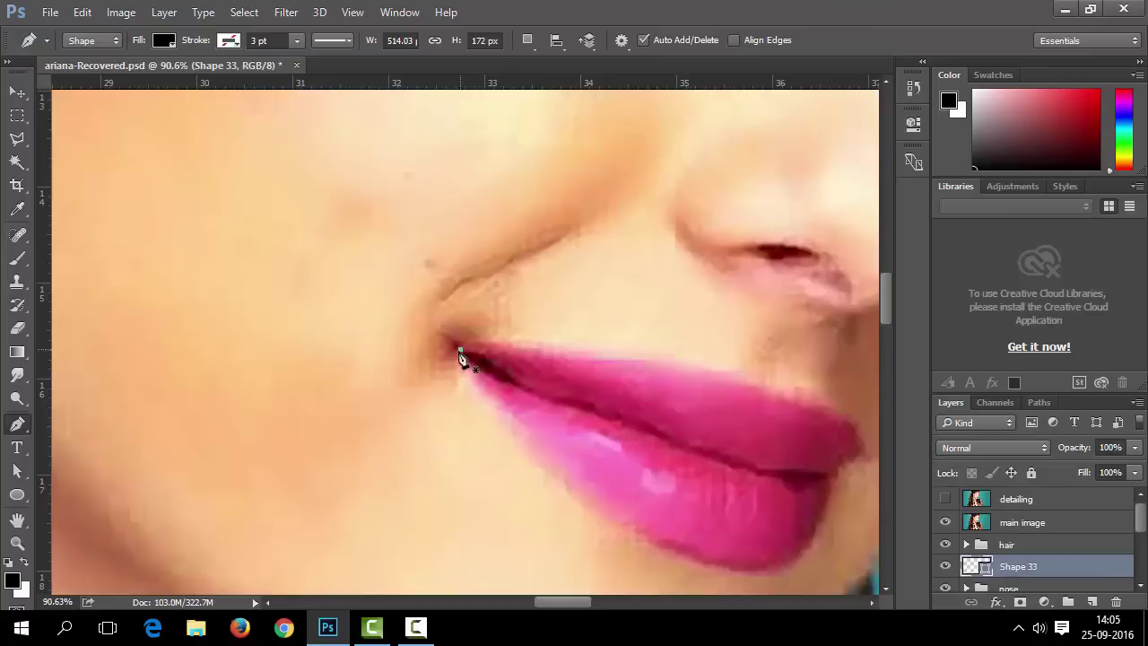
Draw a thin curved Pen shape about 460 by 164 px along the parting between the lips.
click(733, 465)
click(860, 486)
key(a)
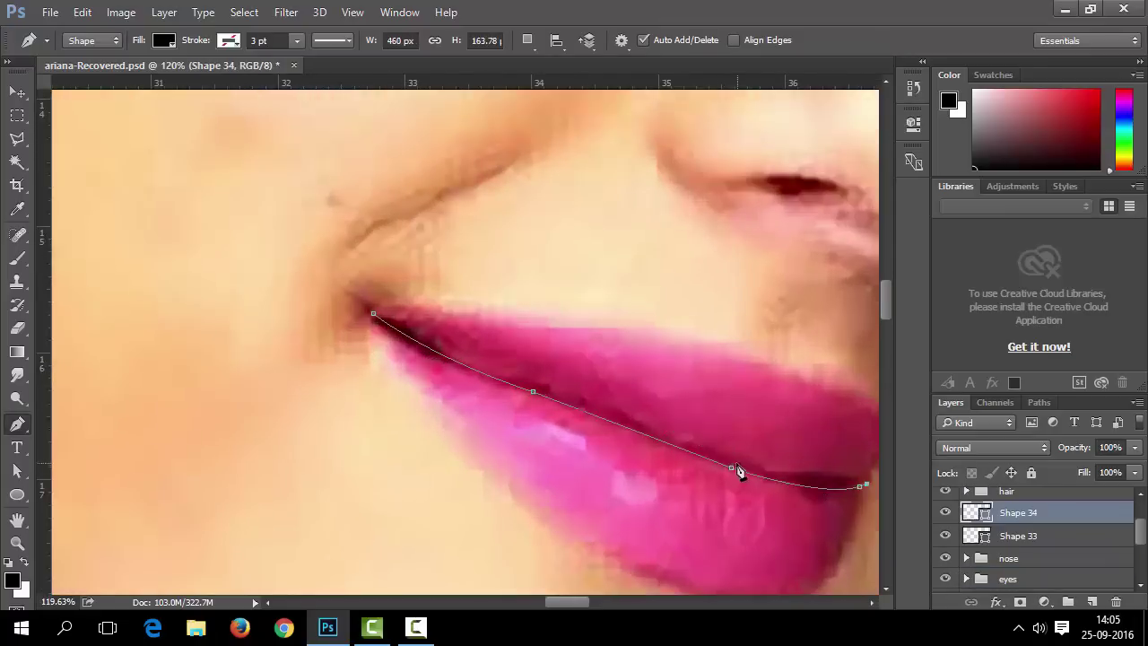
Check the lip parting line without the main image and adjust its anchor points to about 459 by 162 px.
click(946, 524)
scroll(1023, 538, down, 2)
scroll(790, 502, up, 4)
click(729, 521)
scroll(730, 523, up, 2)
scroll(687, 543, down, 5)
click(456, 441)
drag(452, 441, 436, 443)
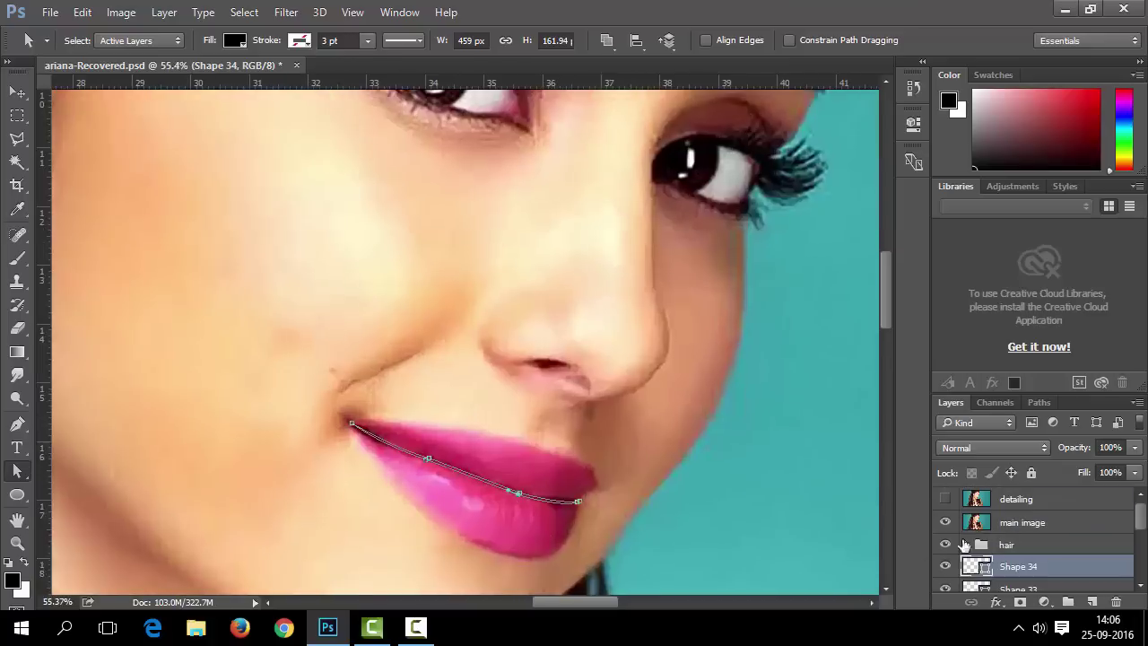
Draw the lower lip outline over the main image, about 450 by 266 px, and adjust its lower curve.
key(p)
click(945, 522)
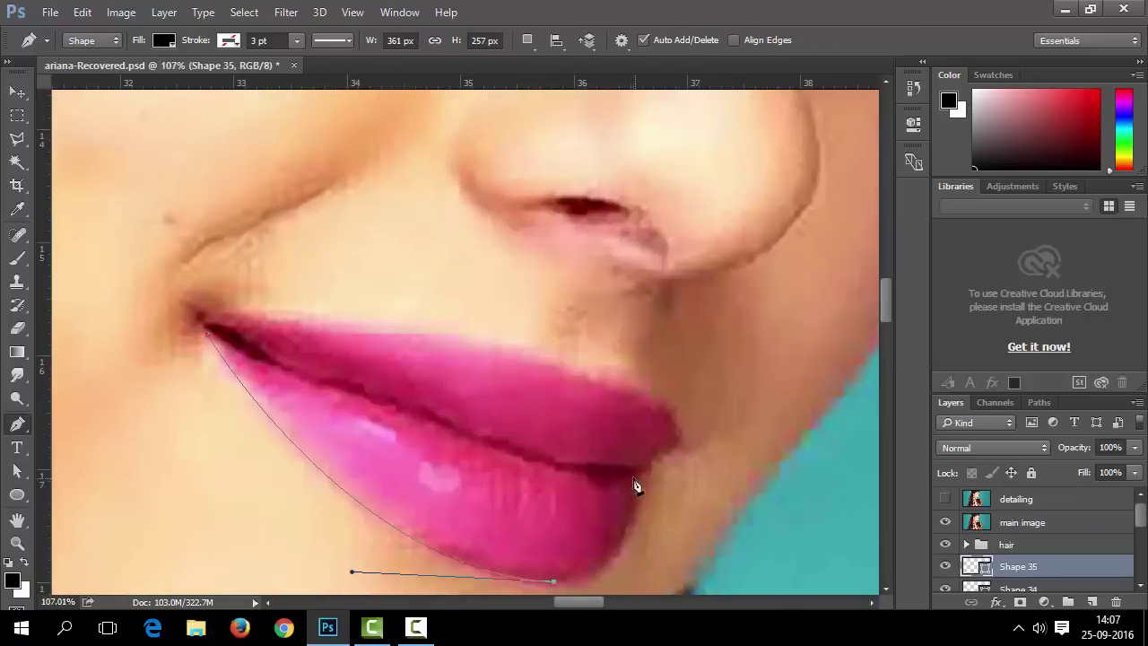
drag(634, 490, 635, 477)
scroll(634, 485, down, 2)
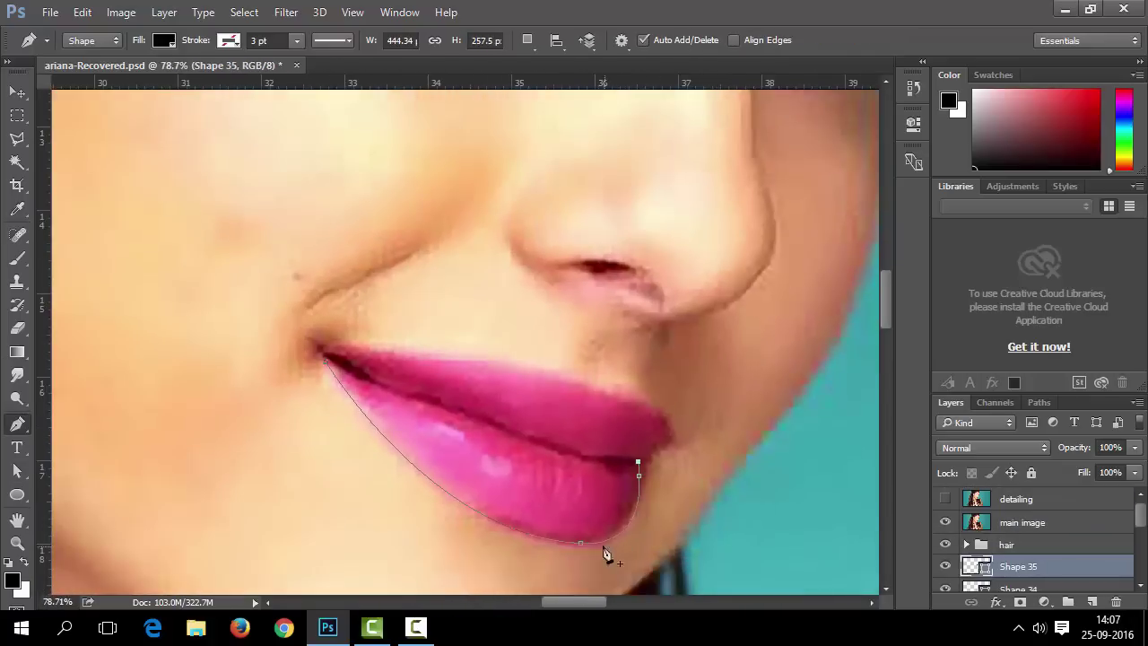
drag(327, 360, 376, 543)
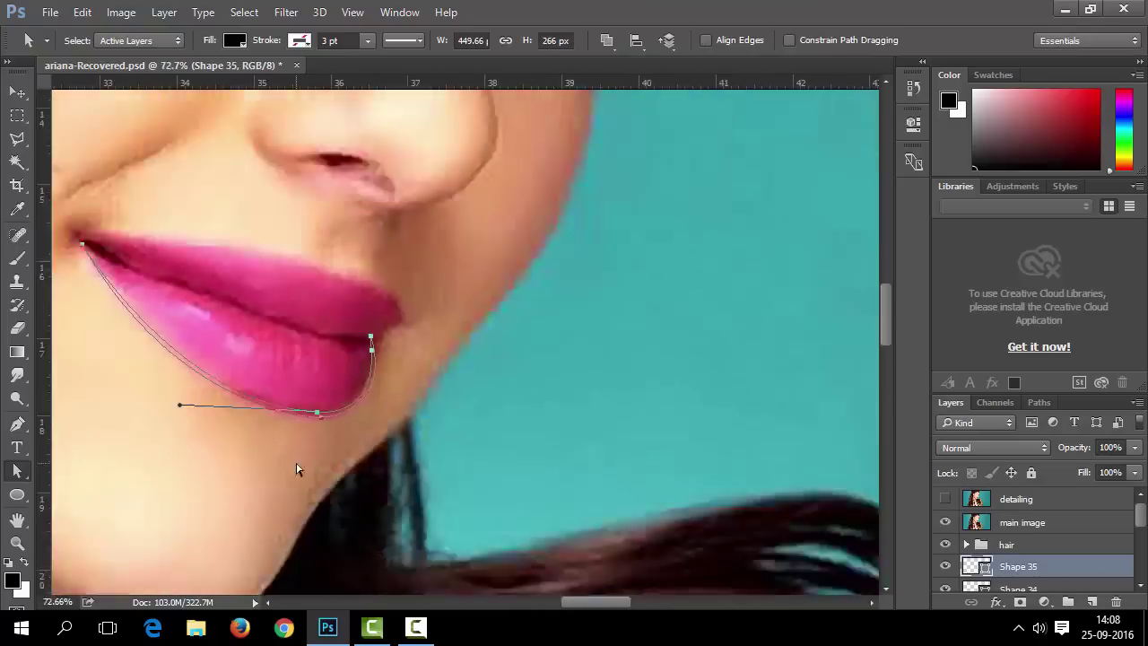
drag(303, 451, 307, 453)
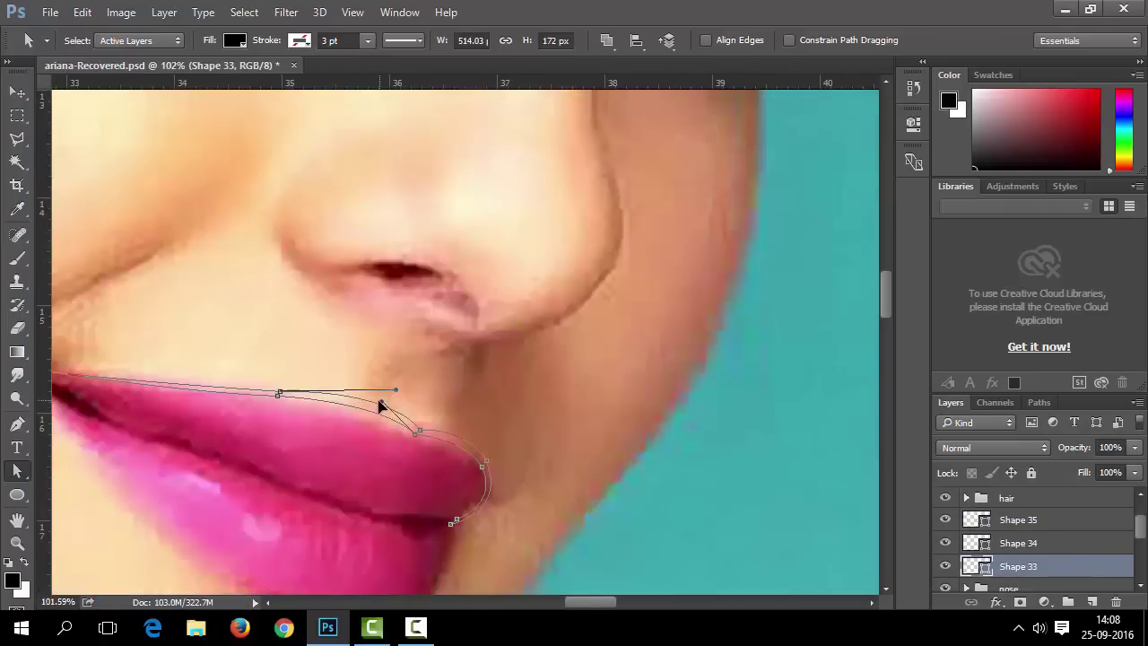
Smooth the upper lip outline's curve to about 512 by 172 px and save the file.
mouse_move(385, 404)
mouse_down()
mouse_move(392, 411)
mouse_move(377, 410)
mouse_up()
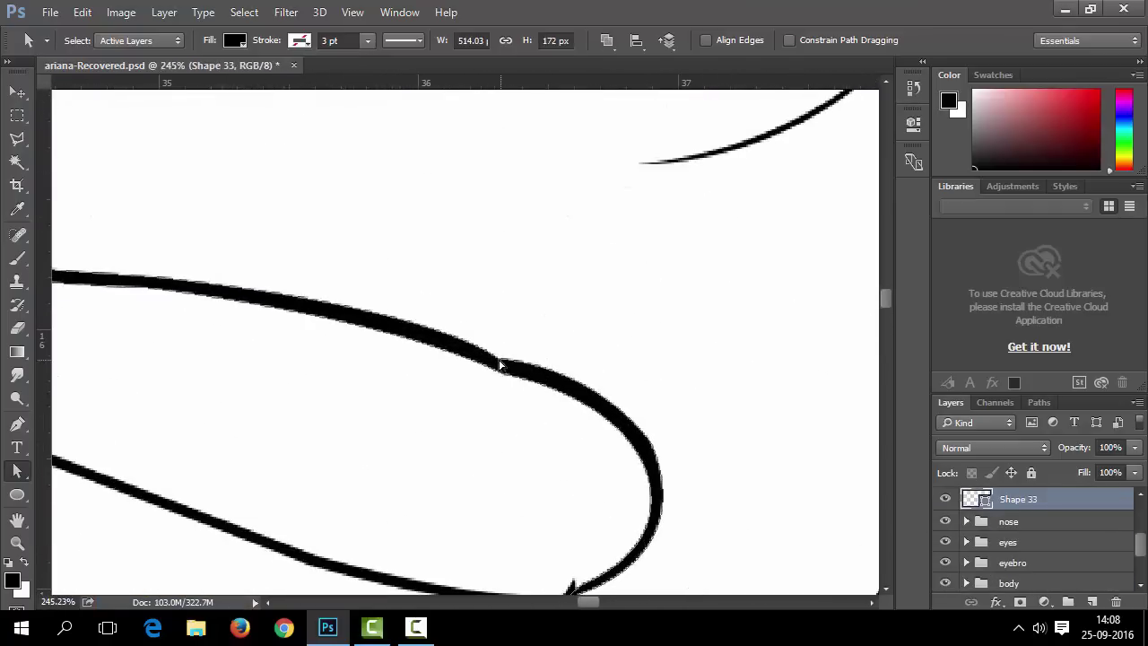
click(499, 369)
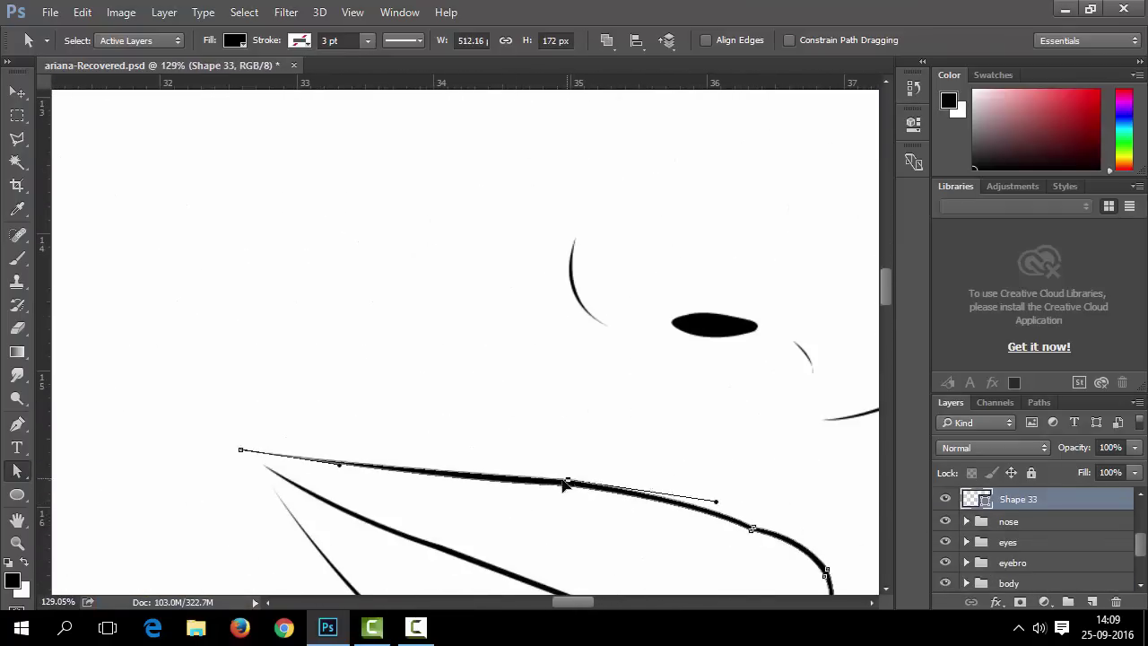
drag(568, 486, 718, 500)
key(ctrl+0)
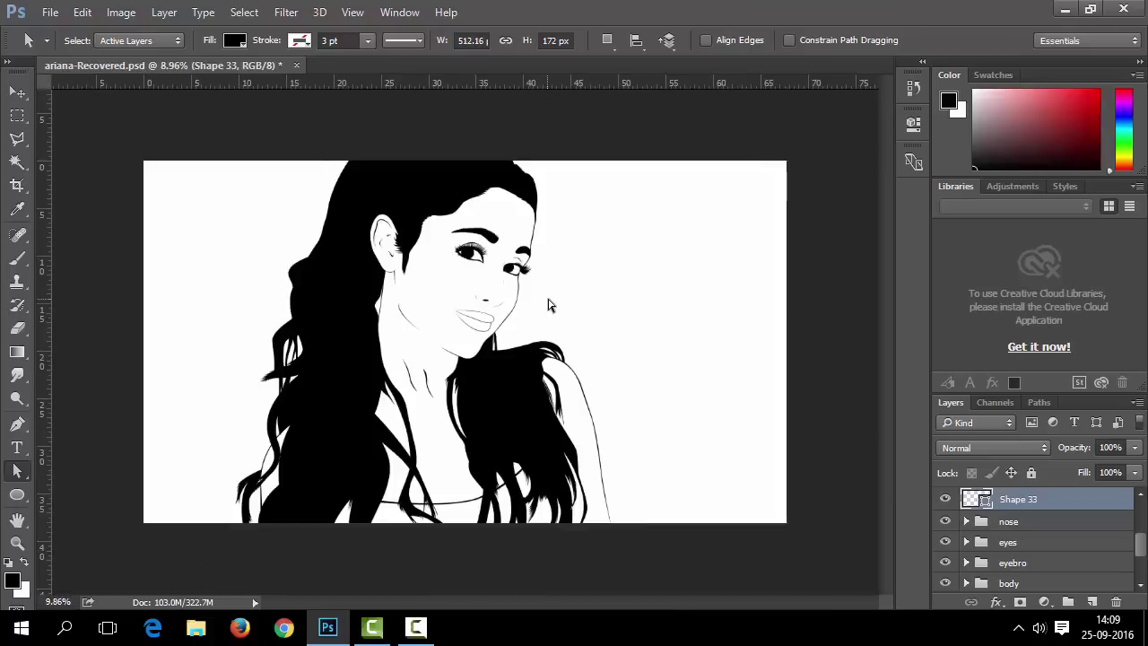
scroll(550, 305, up, 3)
key(ctrl+s)
Compare the finished lip lines with the main image by switching its visibility.
scroll(543, 323, down, 1)
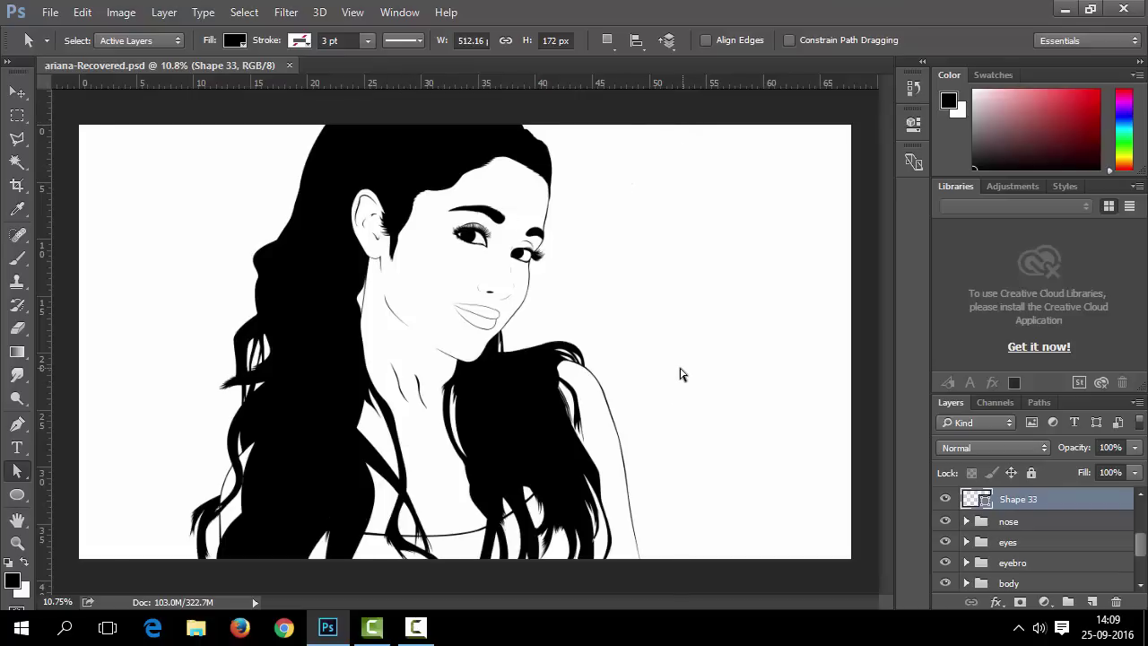
scroll(669, 384, down, 1)
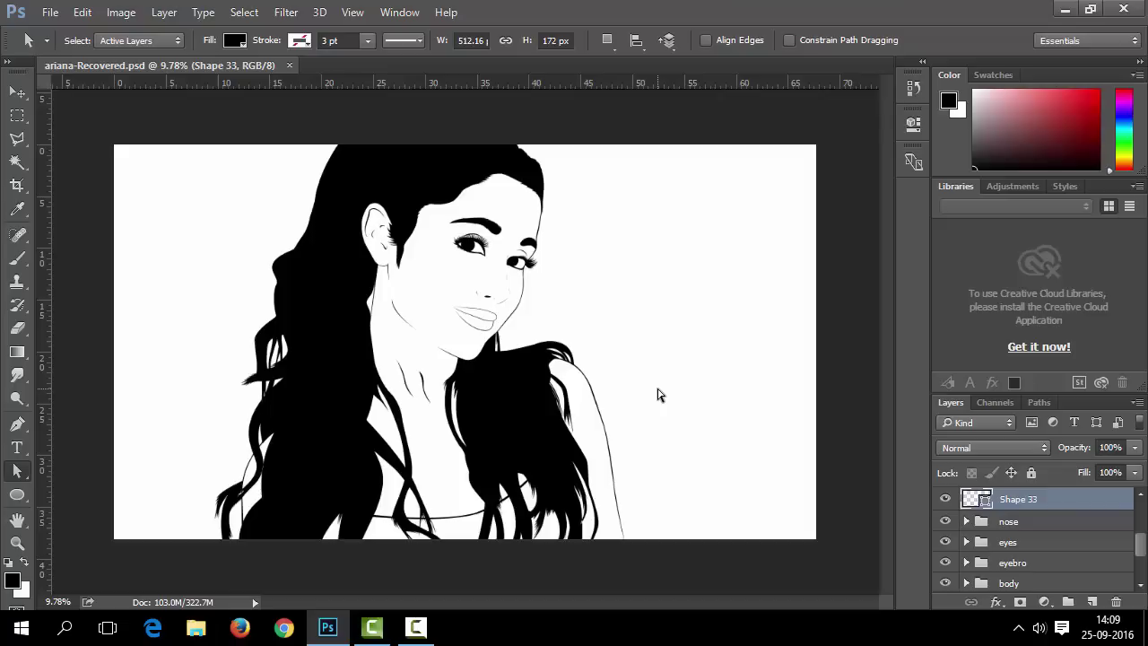
scroll(1043, 545, up, 2)
click(946, 522)
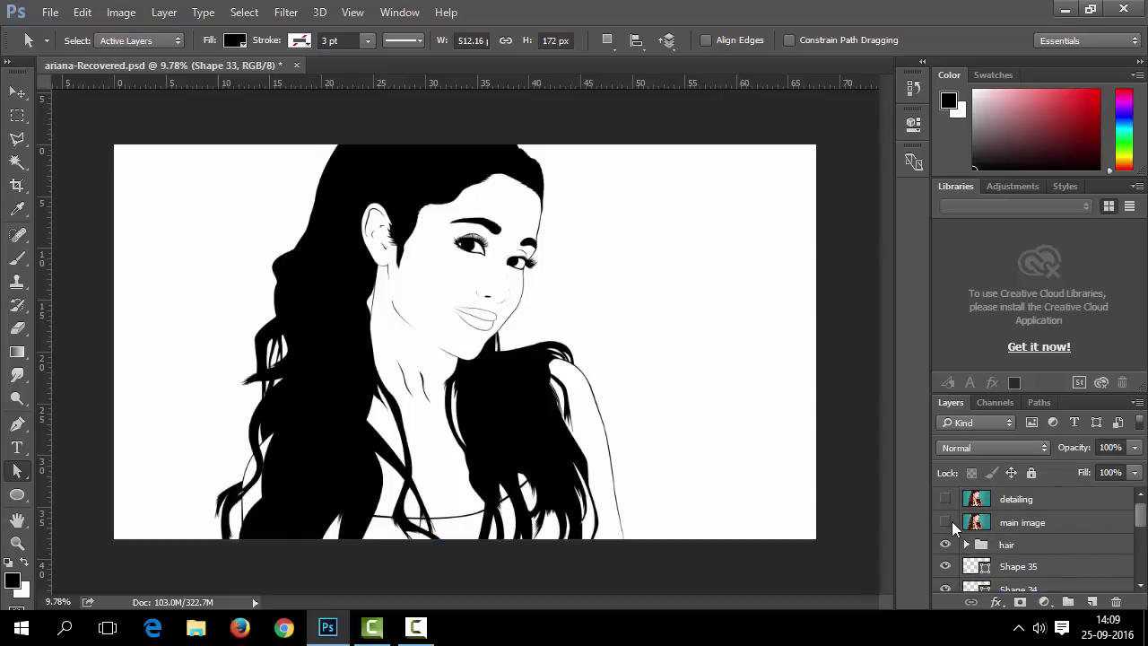
click(951, 521)
click(951, 521)
click(951, 521)
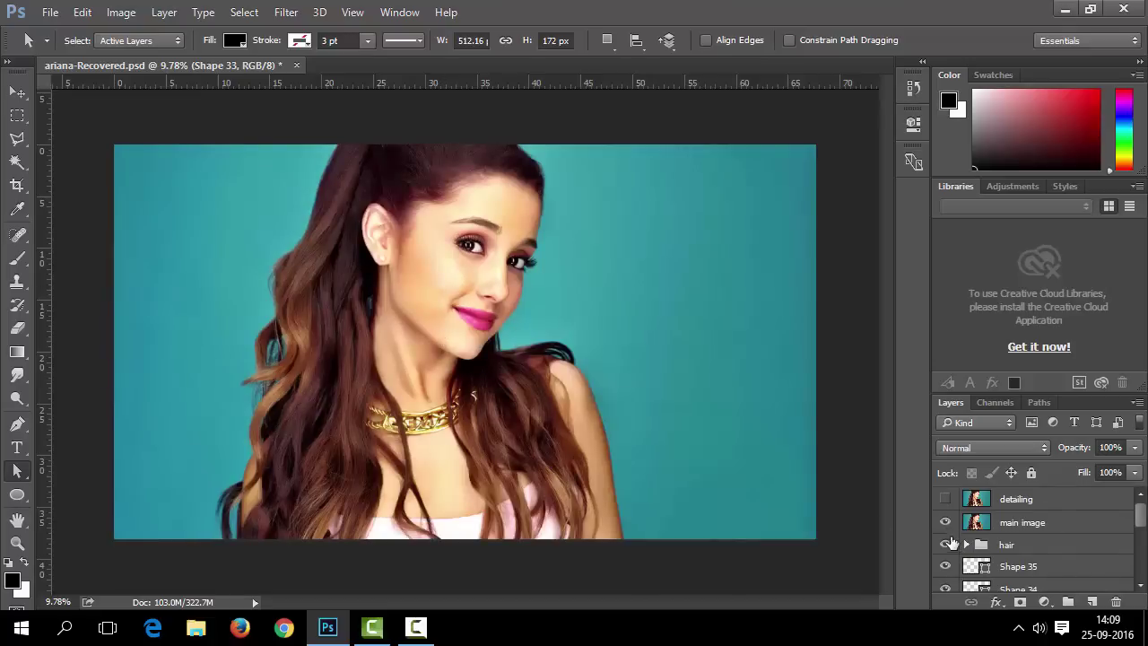
click(948, 523)
Group the lip layers from Shape 35 down to Shape 33 and name the group lips.
scroll(987, 538, down, 1)
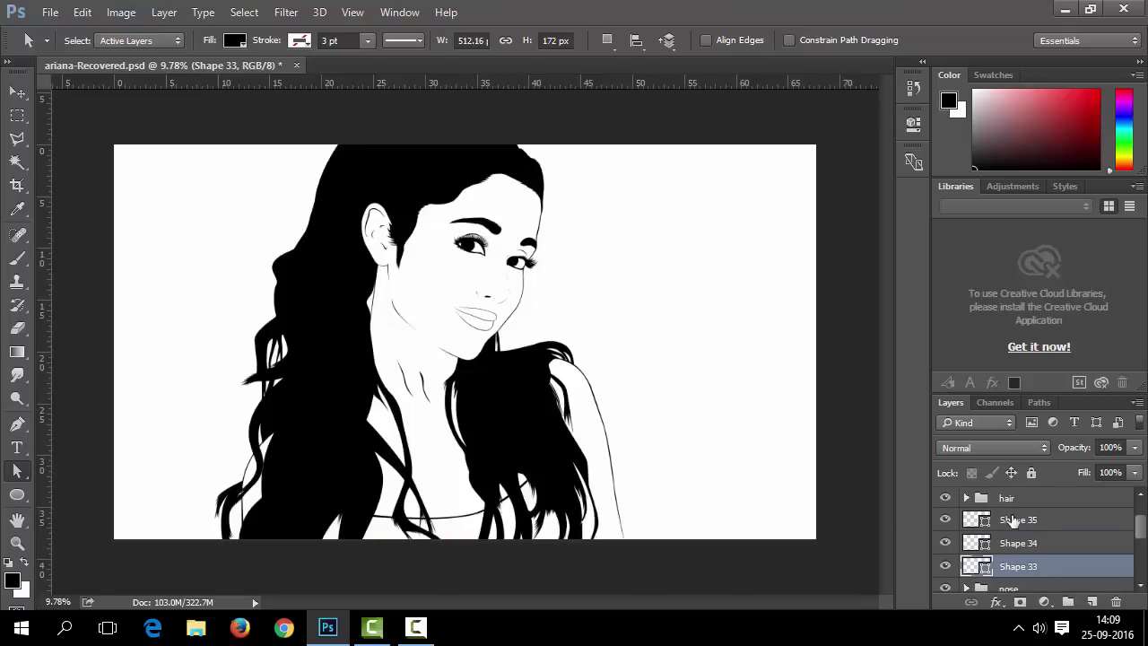
shift+click(1014, 520)
key(ctrl+g)
double_click(1018, 514)
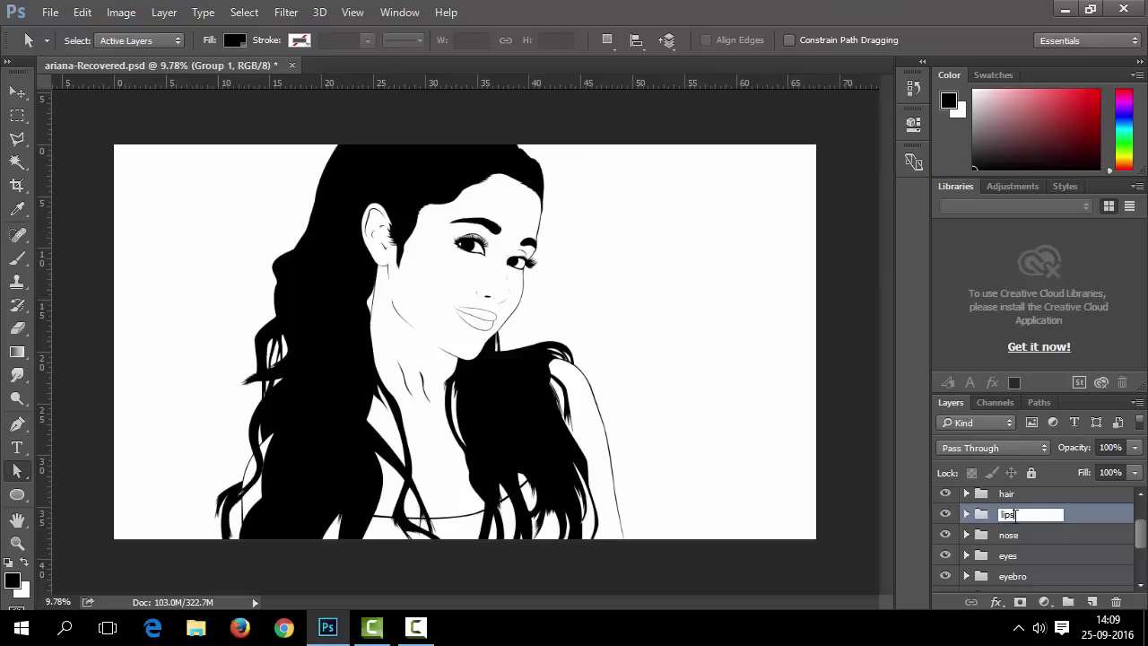
key(Return)
Show the main image and trace the smile crease above the mouth corner with the Pen tool.
scroll(1032, 535, up, 1)
click(944, 522)
scroll(439, 319, up, 18)
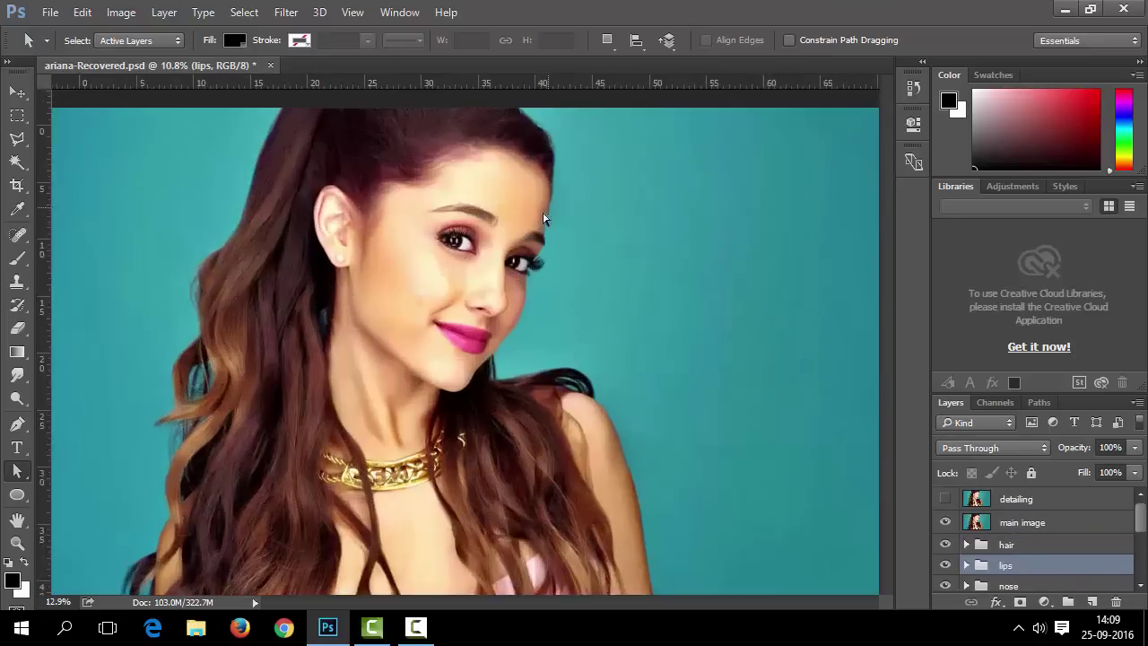
key(p)
click(617, 167)
scroll(564, 197, up, 10)
drag(544, 201, 520, 210)
drag(499, 236, 497, 256)
drag(539, 193, 651, 159)
key(ctrl+z)
Finish the thin smile crease shape and adjust its anchor points to about 169 by 97 px.
scroll(539, 215, up, 5)
scroll(651, 161, down, 6)
click(690, 170)
key(a)
scroll(652, 193, up, 5)
click(399, 309)
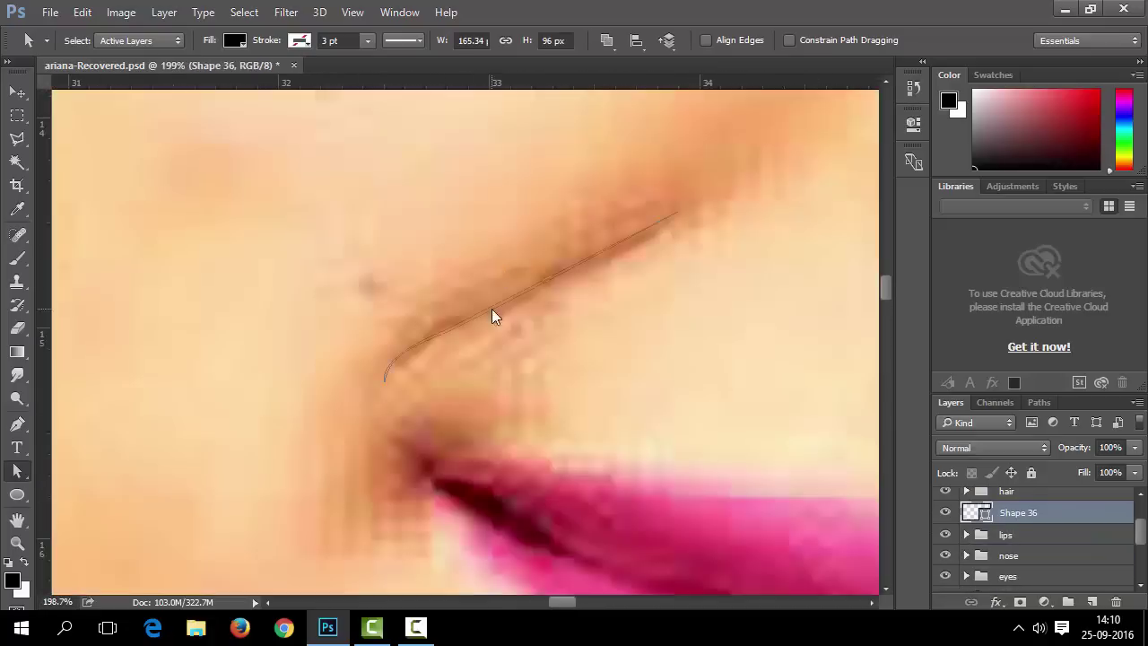
click(406, 344)
drag(740, 170, 751, 167)
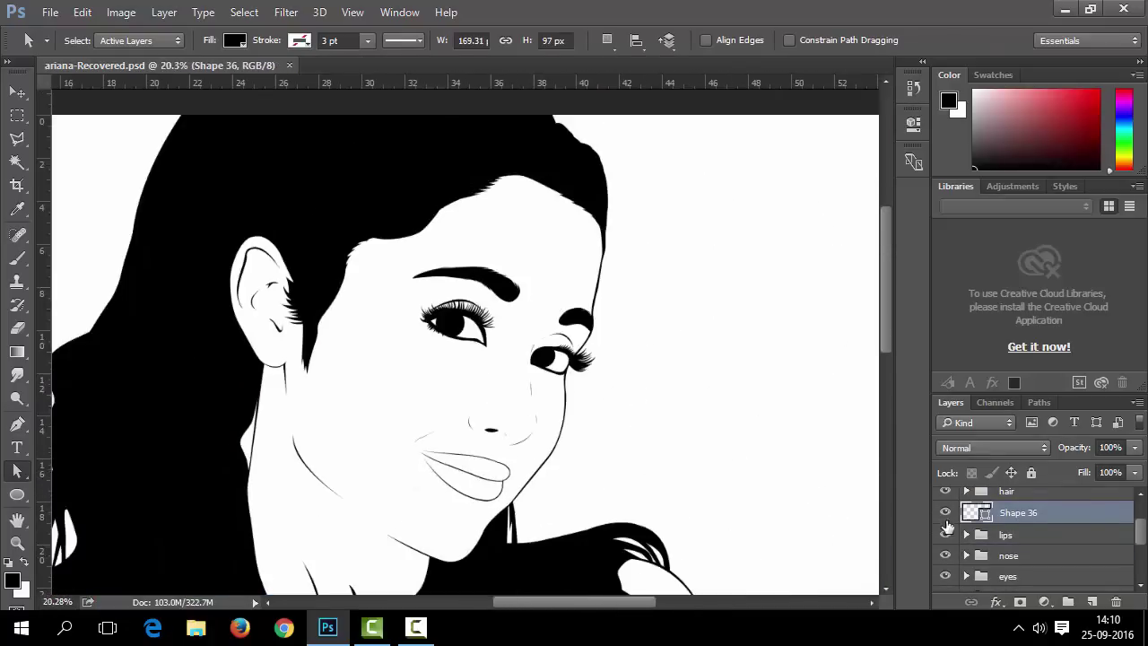
Compare the smile crease and face lines with the main image by switching its visibility.
click(945, 523)
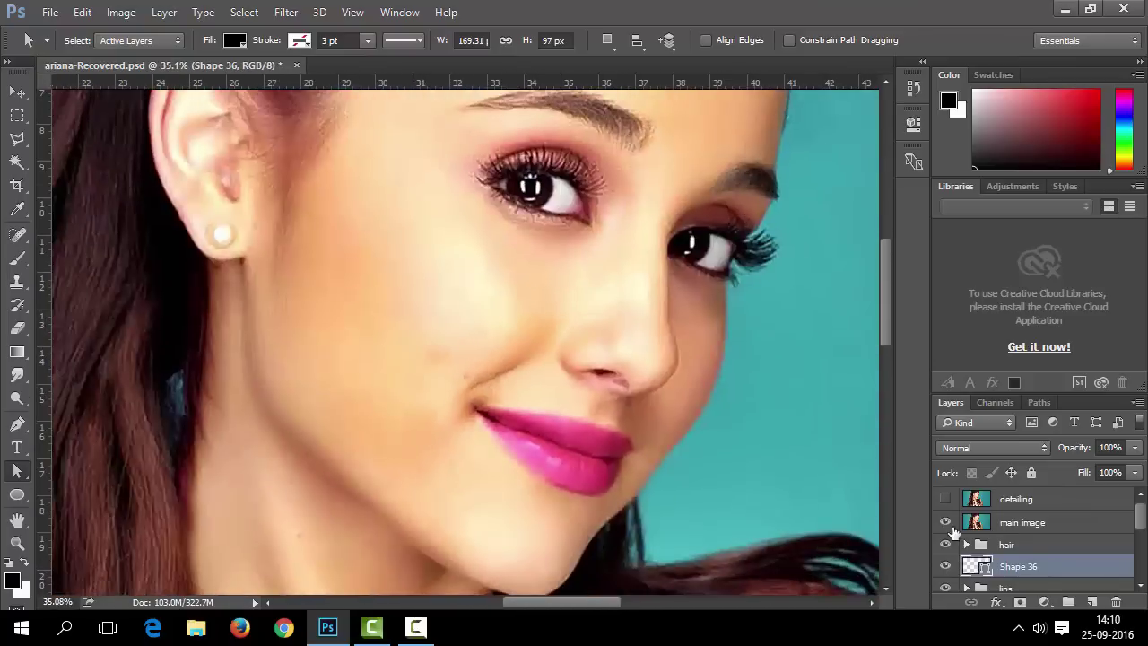
click(945, 523)
click(945, 522)
click(945, 522)
scroll(335, 457, down, 5)
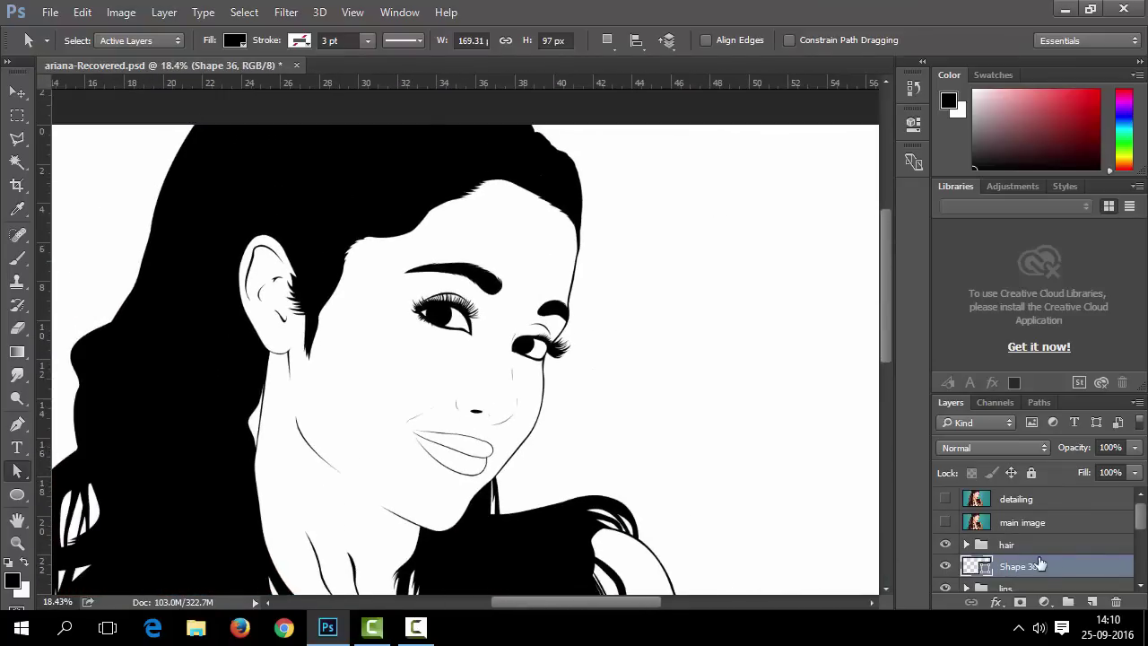
Compare the line art of the whole figure with the main image by repeatedly showing and hiding the image.
scroll(449, 431, down, 4)
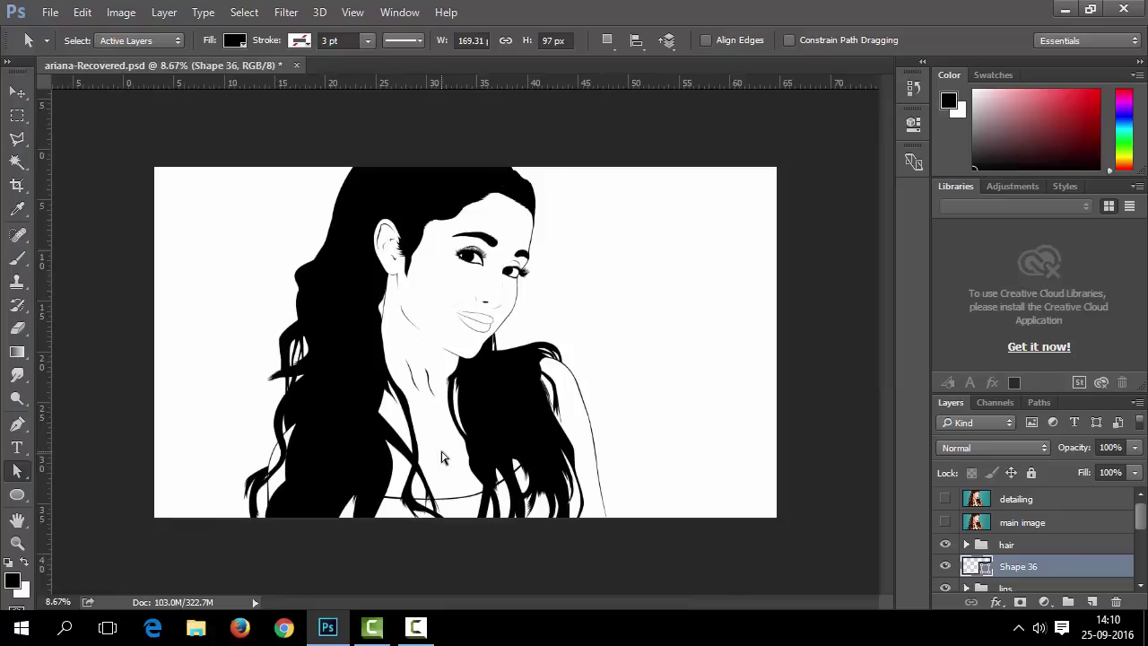
click(953, 528)
click(953, 527)
click(952, 528)
click(946, 522)
click(945, 522)
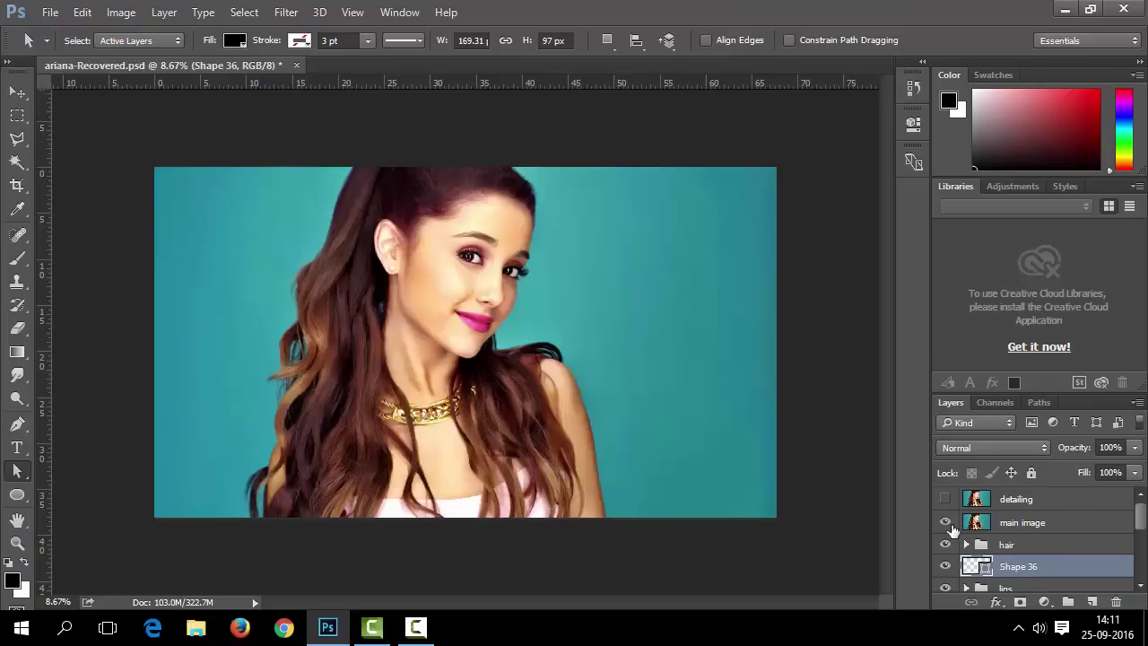
click(946, 523)
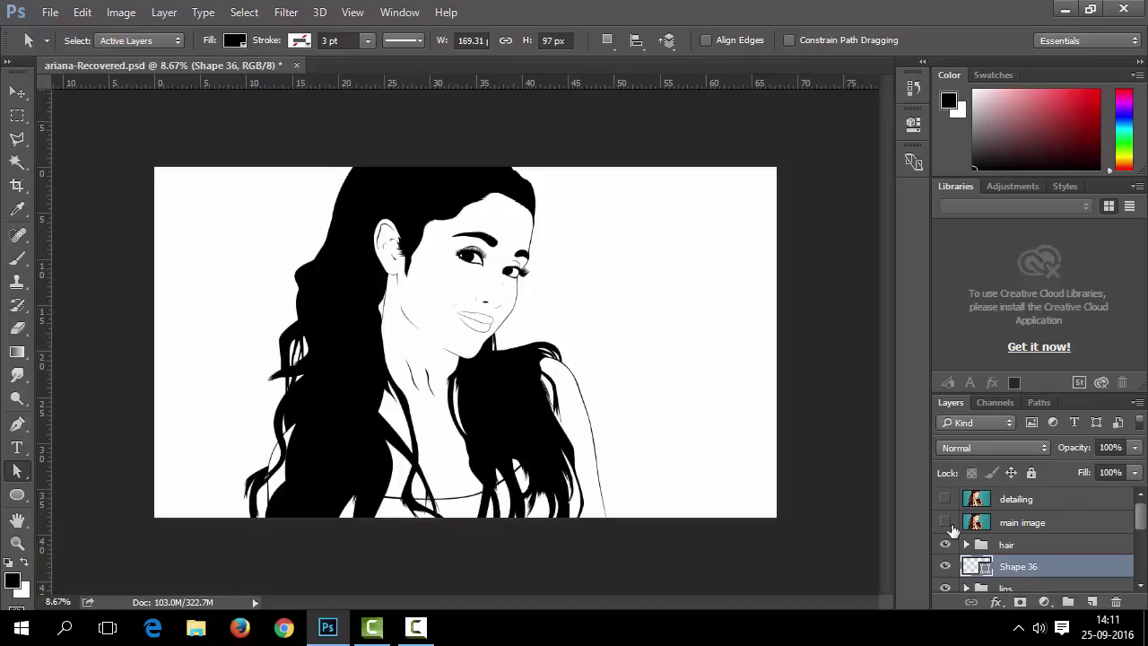
click(946, 523)
click(946, 523)
click(946, 523)
click(946, 523)
click(946, 523)
click(947, 523)
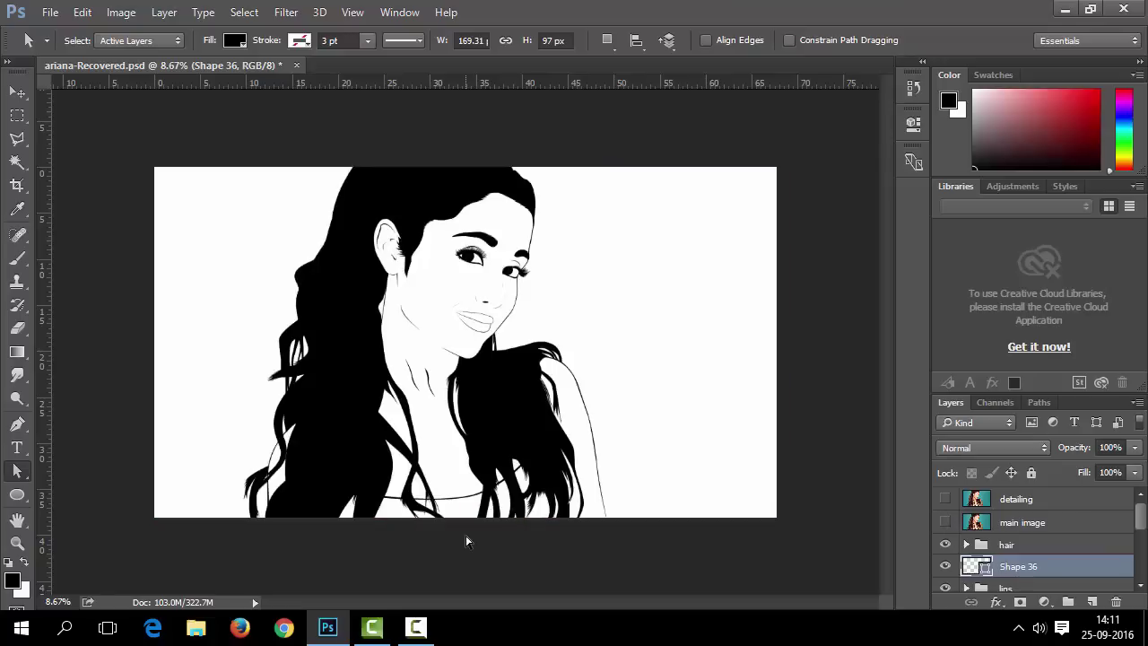